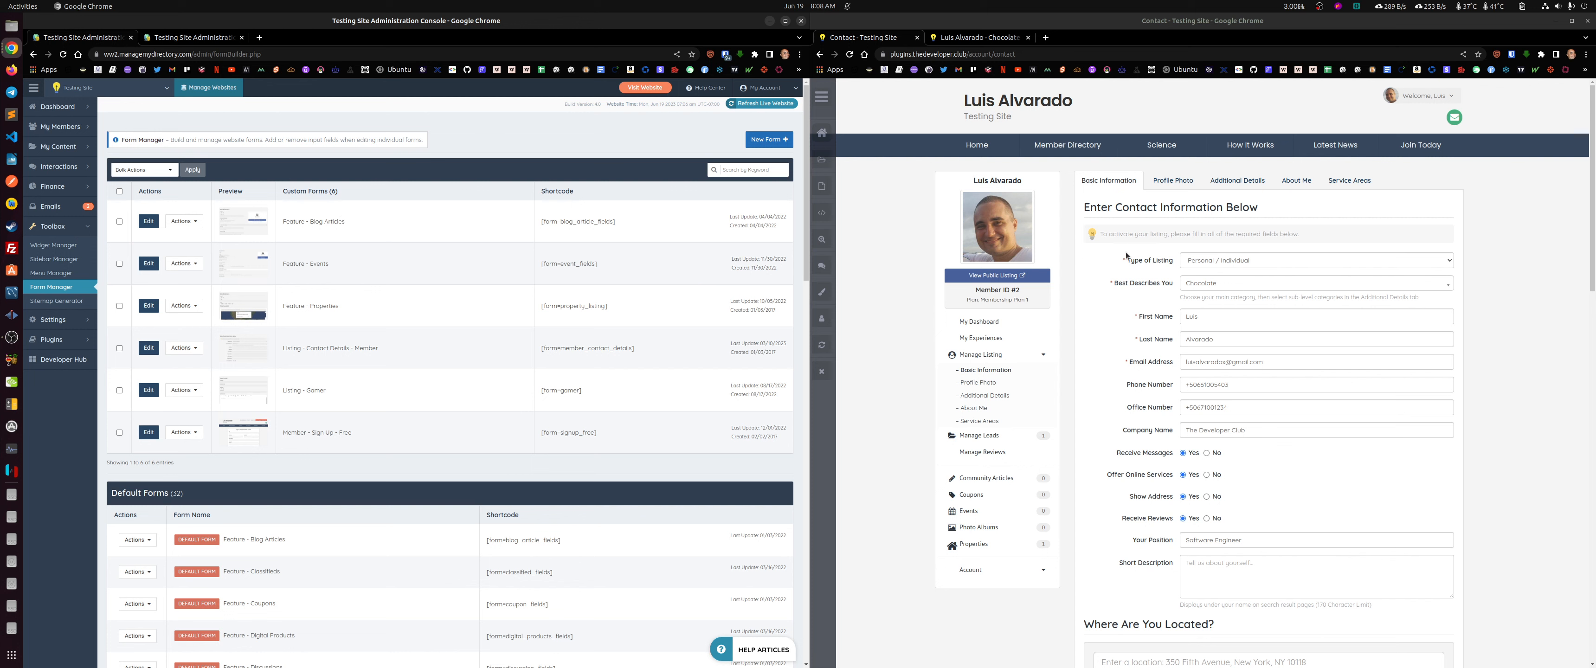
# Step: Open Membership Plan 1 for editing and show its Profile Page settings
pyautogui.click(1482, 300)
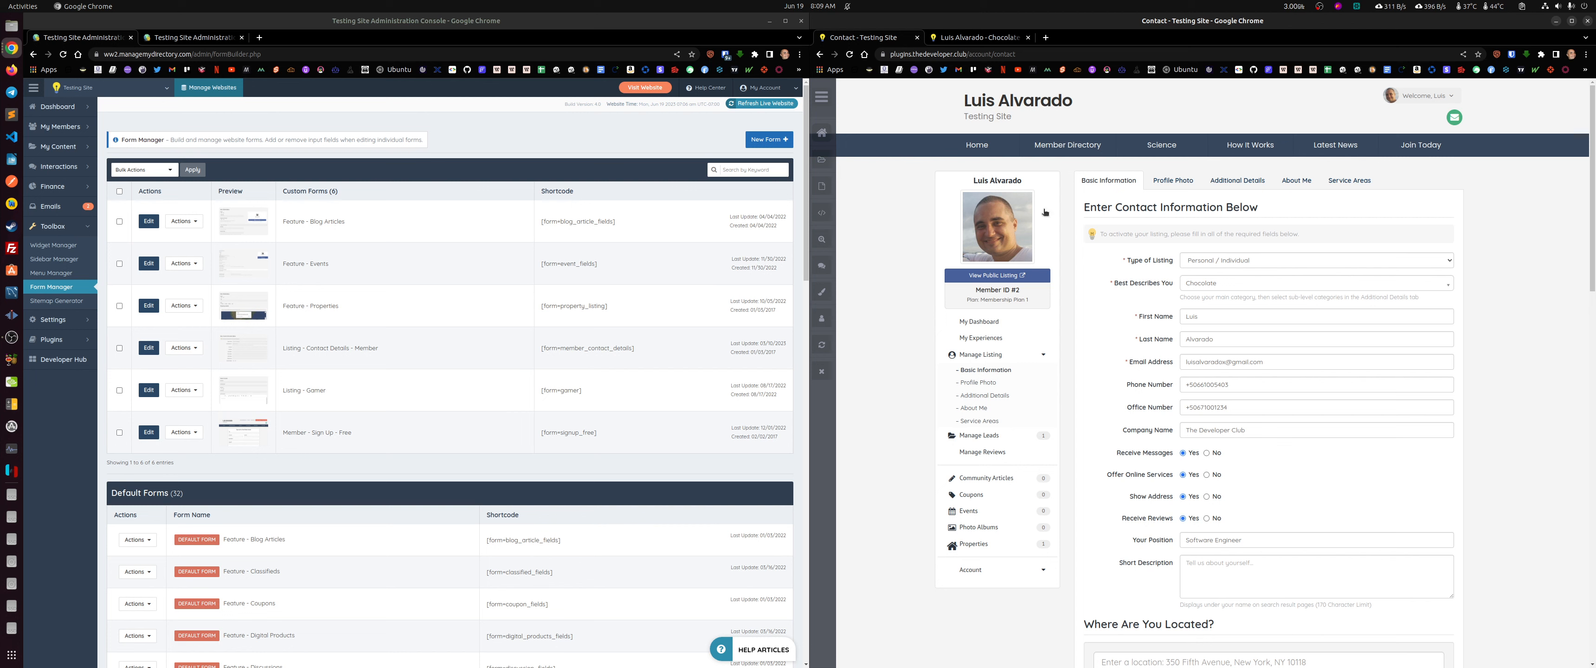
pyautogui.click(198, 37)
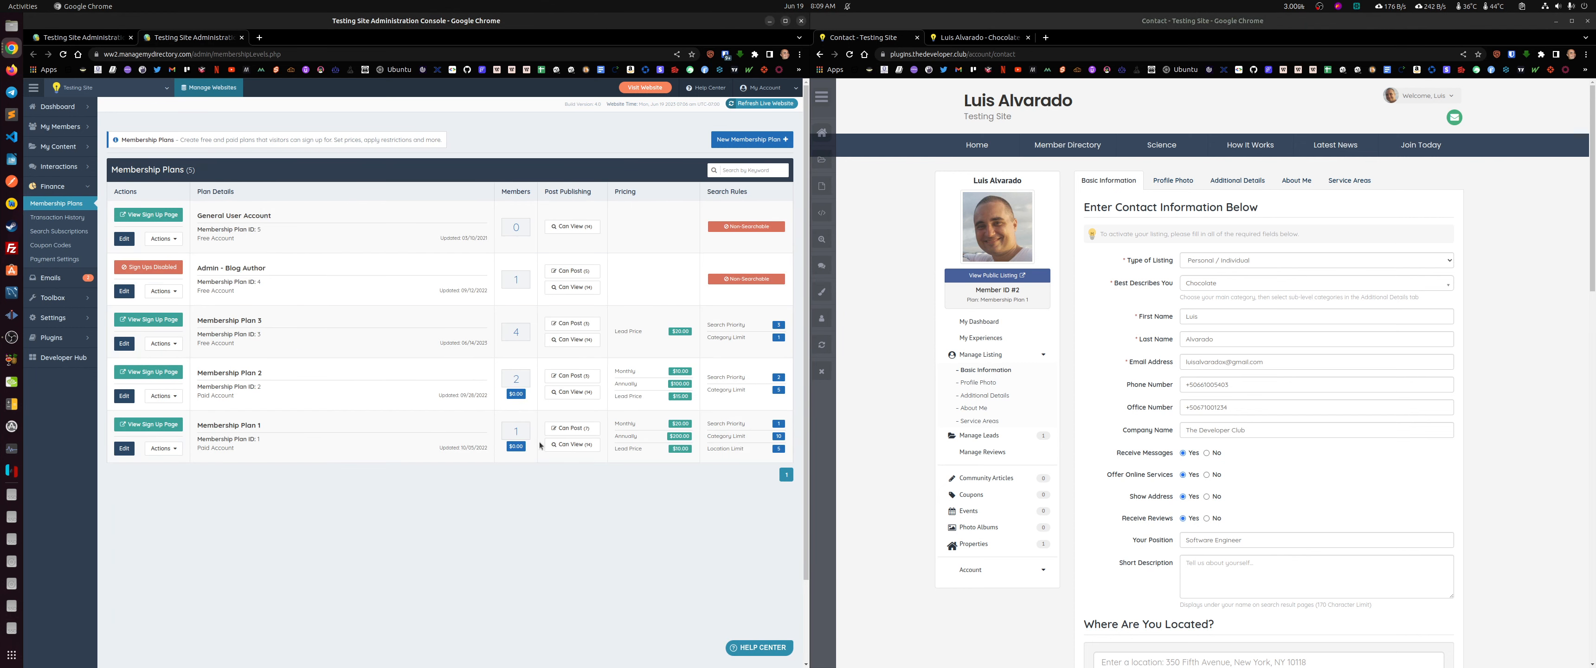
pyautogui.click(124, 449)
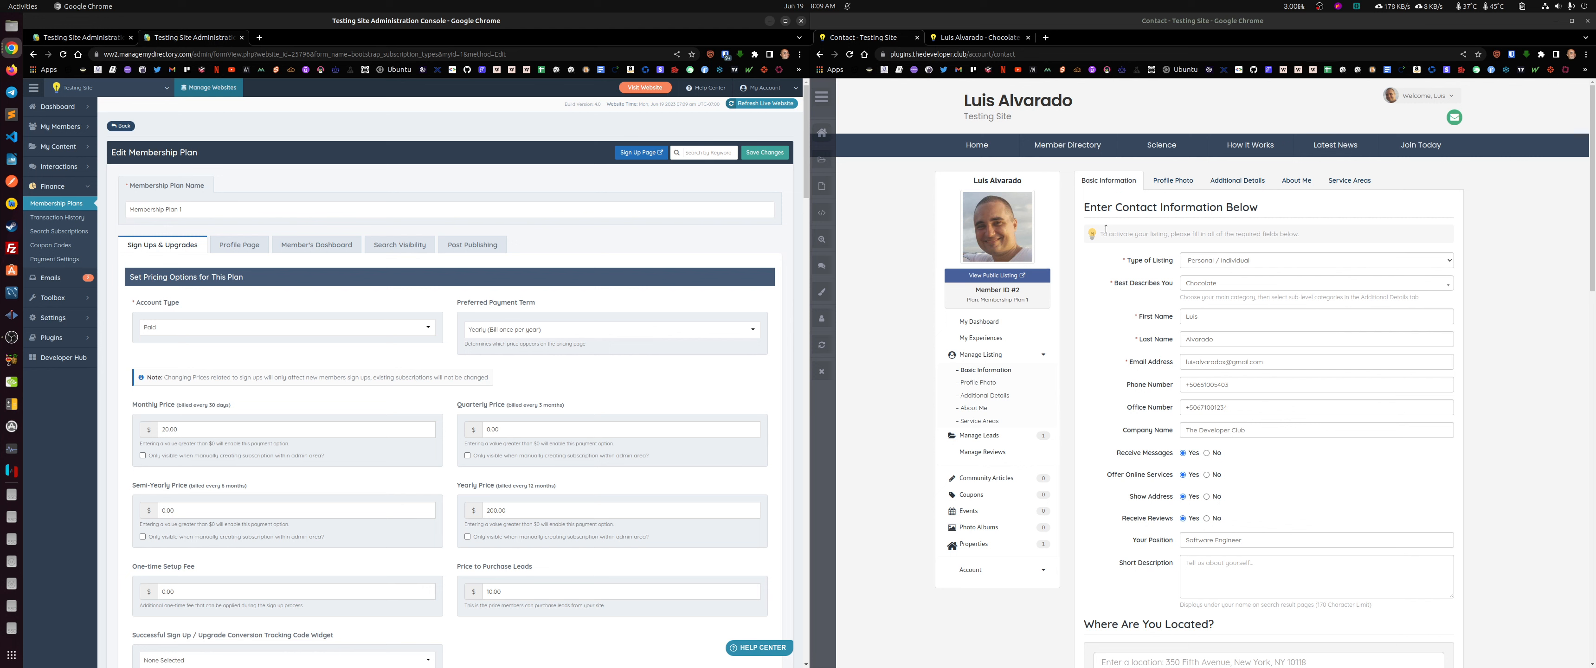
pyautogui.moveTo(1094, 184); pyautogui.dragTo(1408, 383)
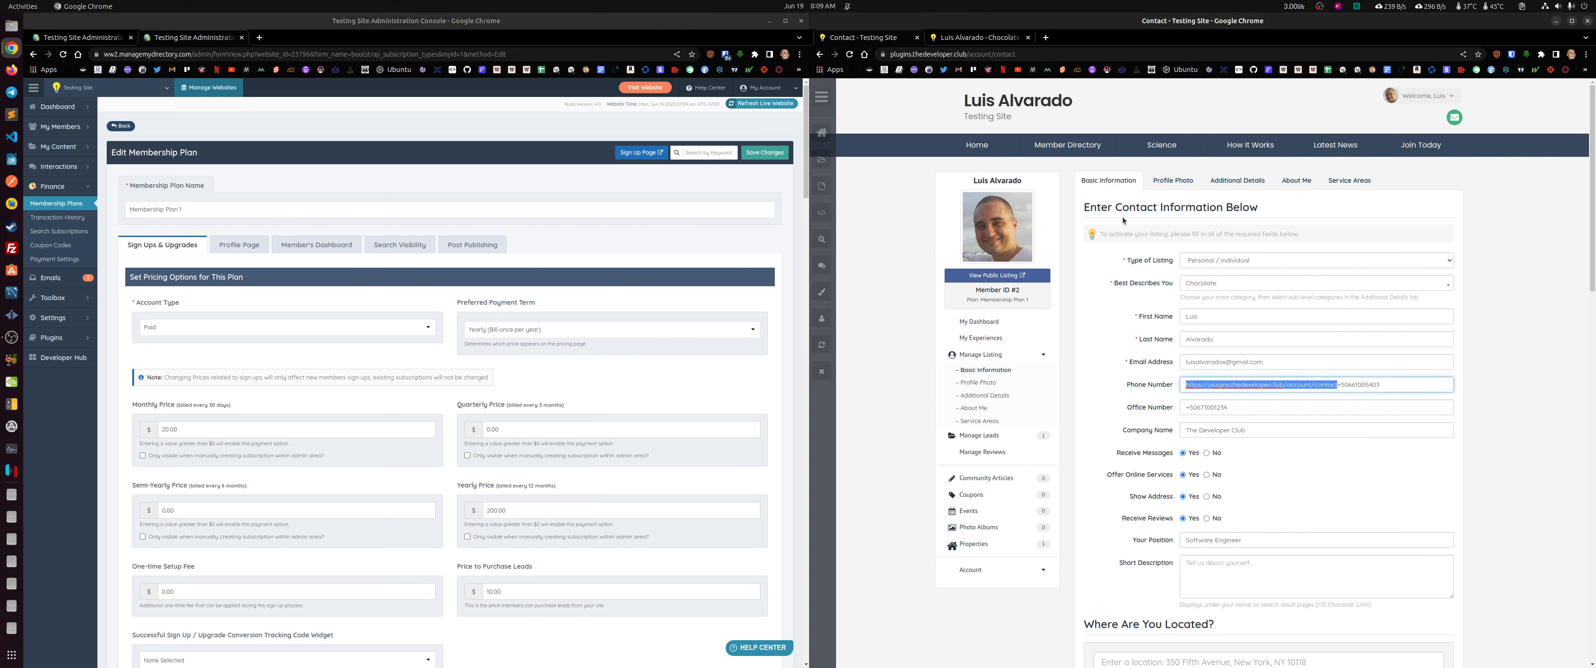
pyautogui.click(1126, 221)
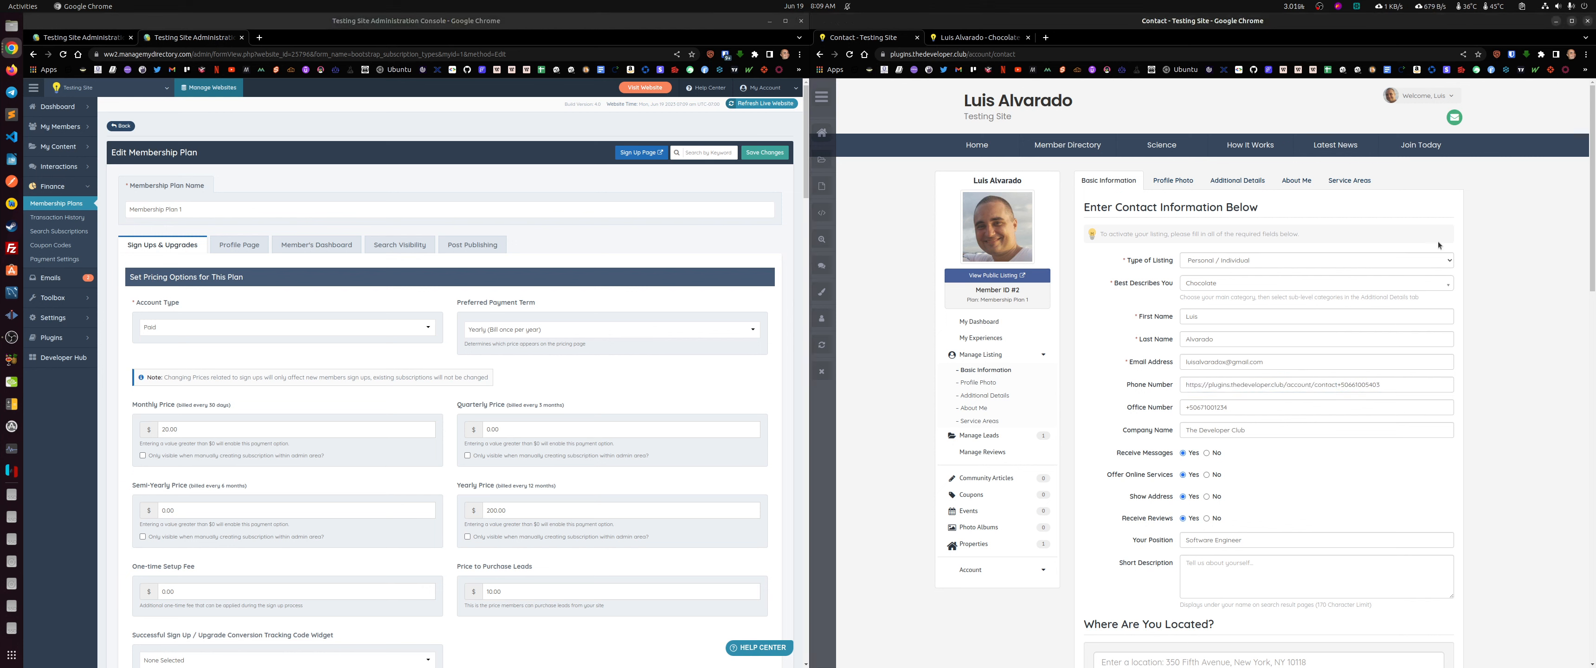
pyautogui.click(252, 245)
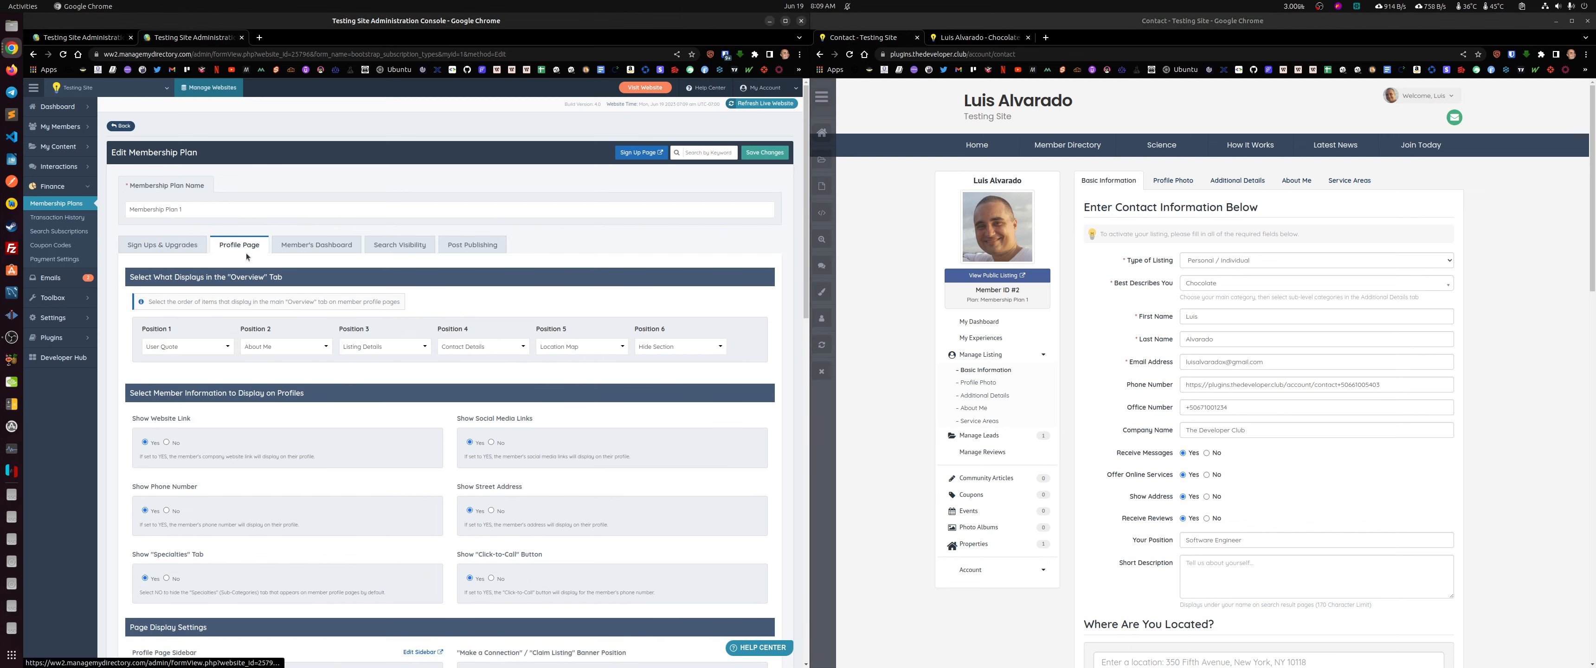
# Step: Show the member's public profile and examine the sections in its Overview
pyautogui.click(979, 37)
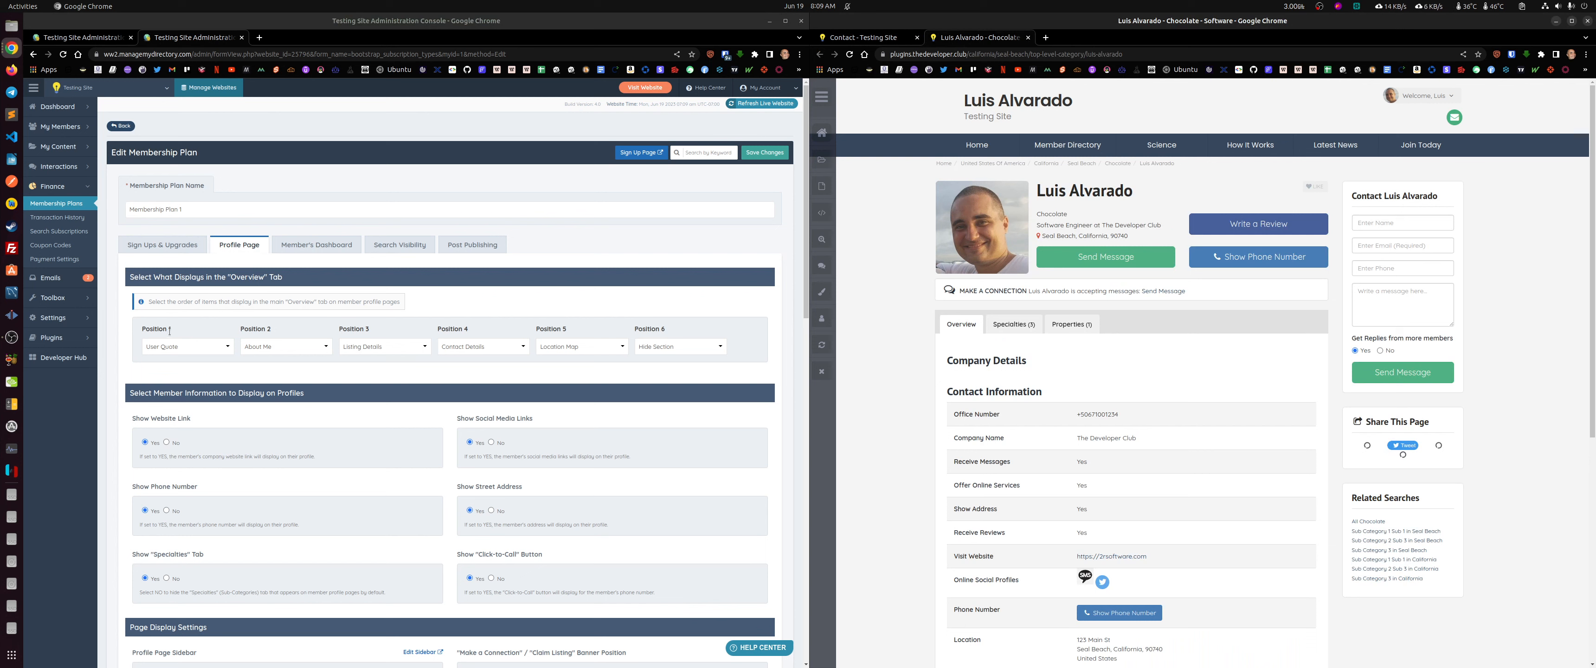
pyautogui.moveTo(953, 361); pyautogui.dragTo(994, 521)
pyautogui.click(970, 371)
# Step: Find the member in the member list, open the assigned Membership Plan 1, and show its Profile Page settings
pyautogui.click(60, 126)
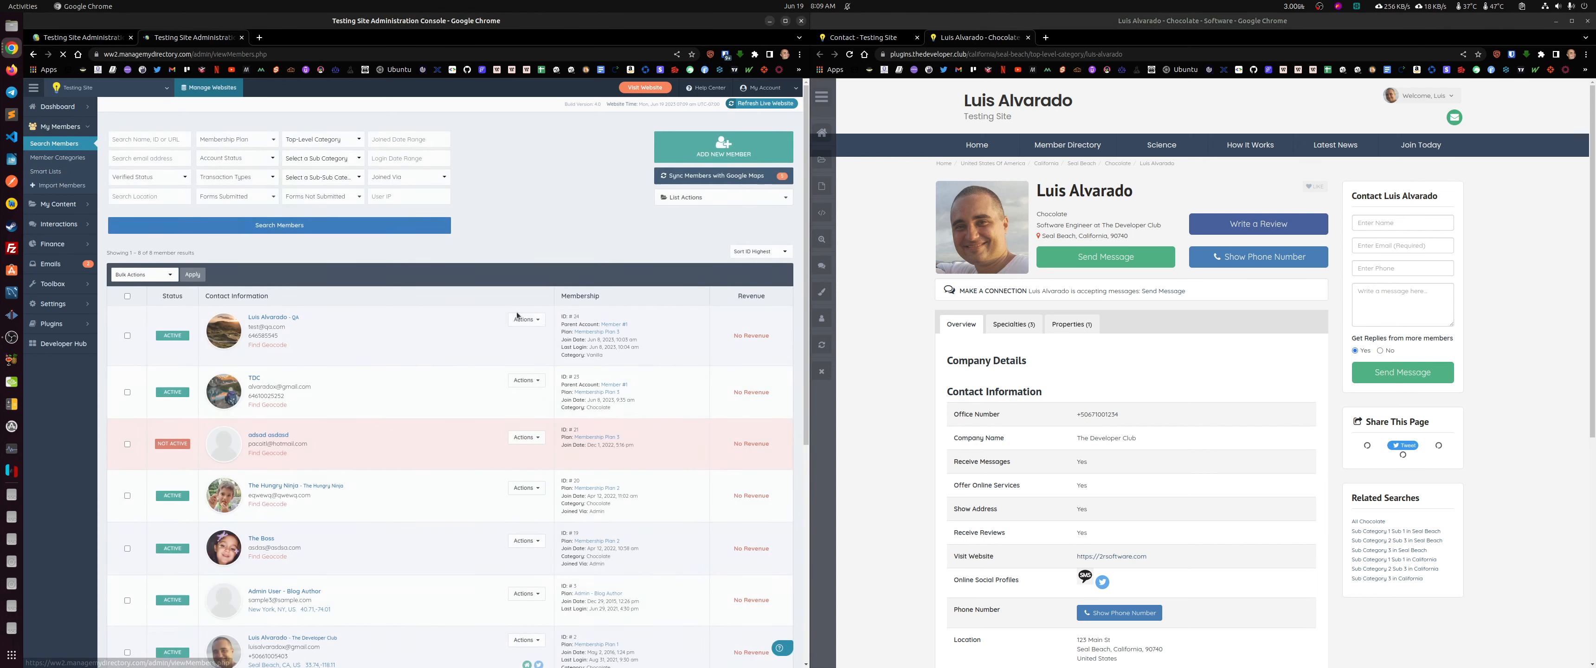
pyautogui.scroll(-5, 401, 484)
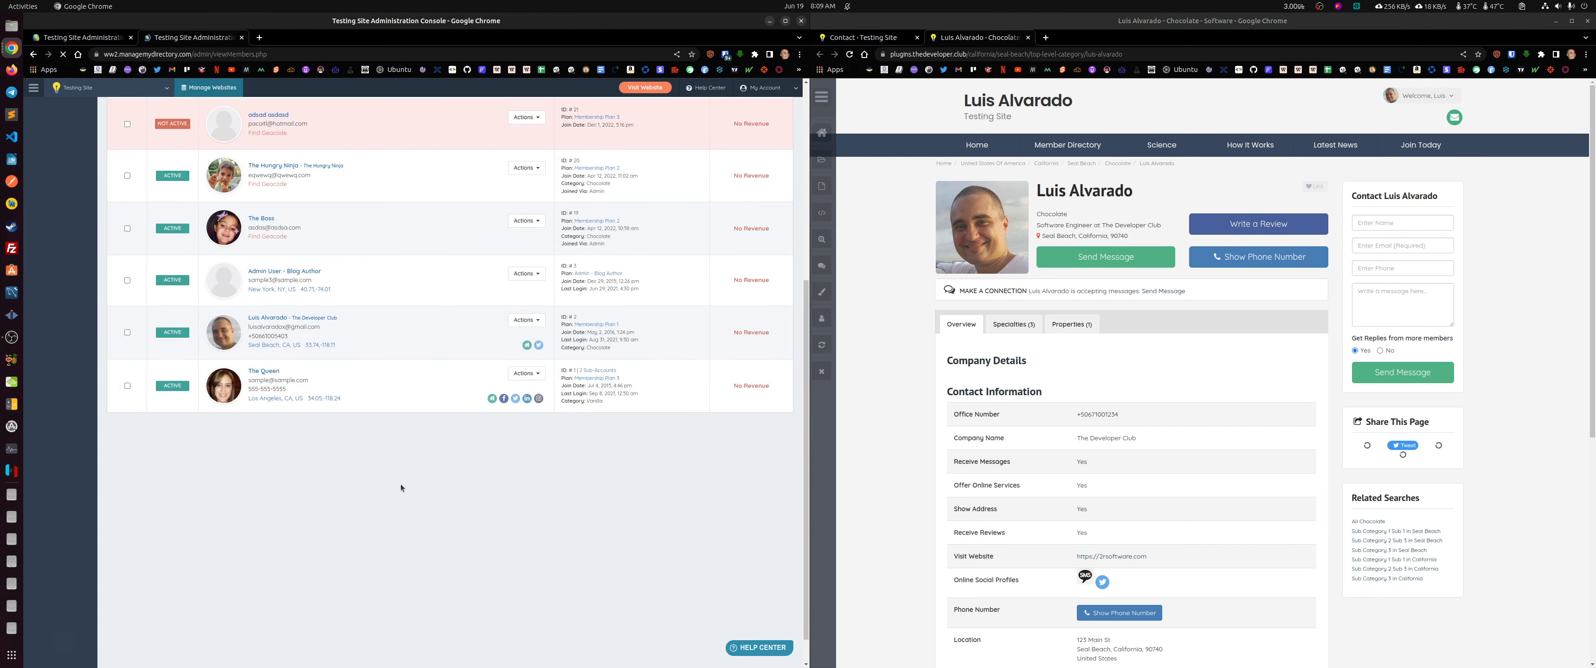
pyautogui.click(604, 324)
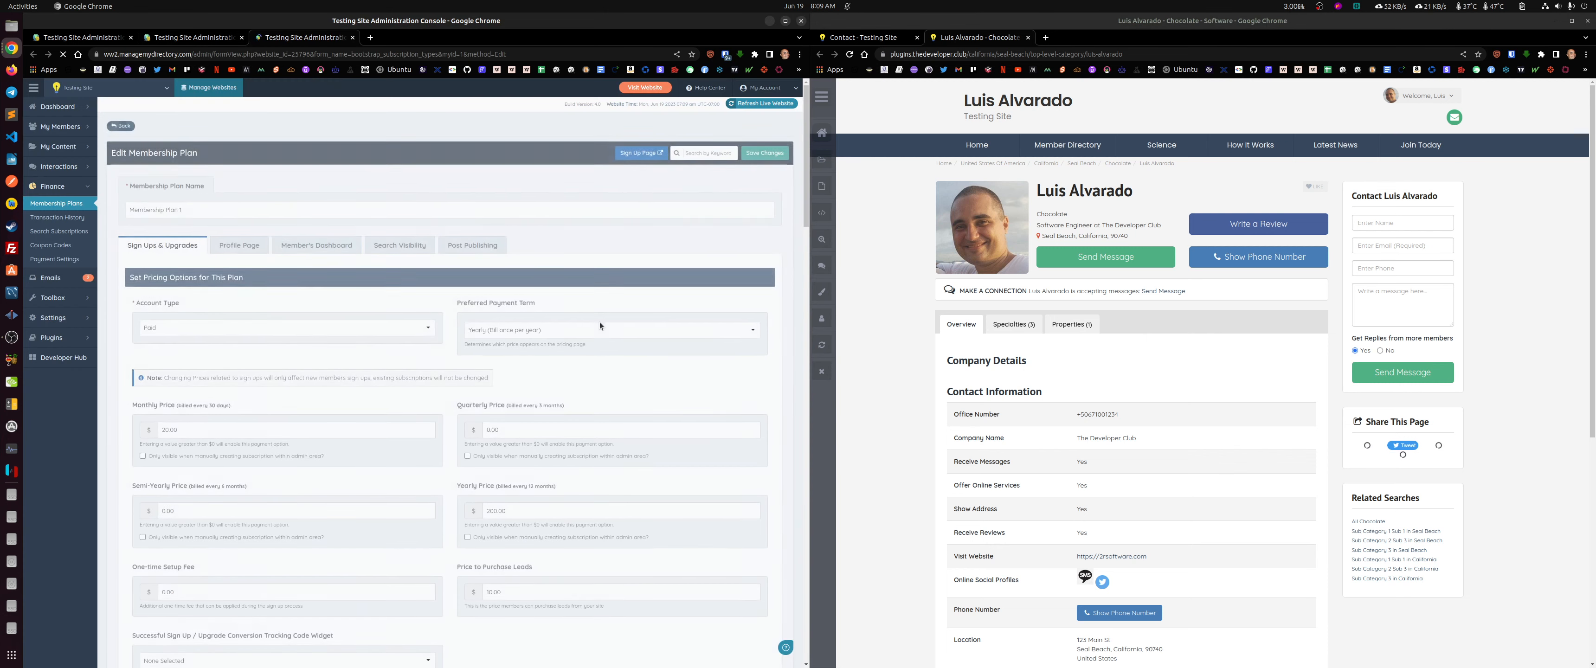
pyautogui.click(242, 249)
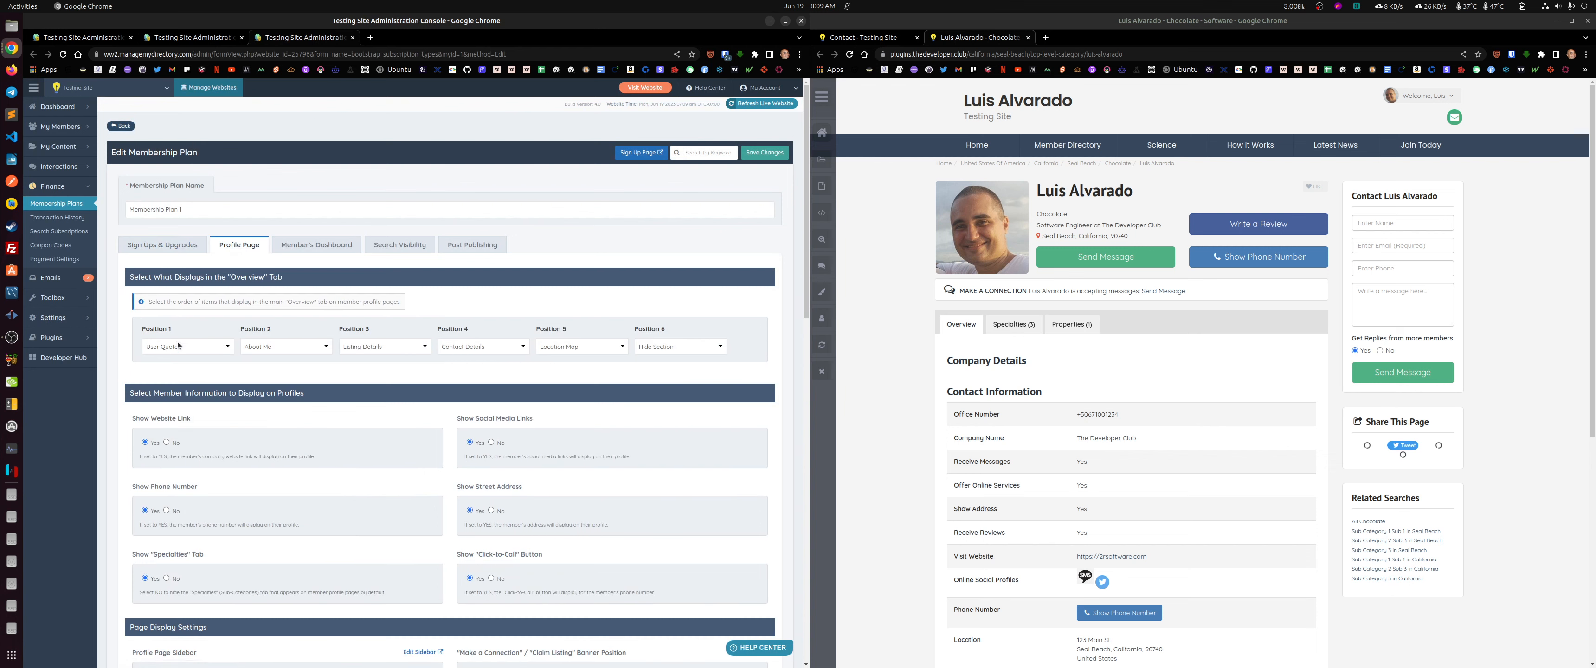
# Step: Set Position 1 of the plan's Overview layout to Location Map
pyautogui.scroll(-1, 1046, 430)
pyautogui.scroll(-6, 1046, 431)
pyautogui.scroll(4, 1004, 452)
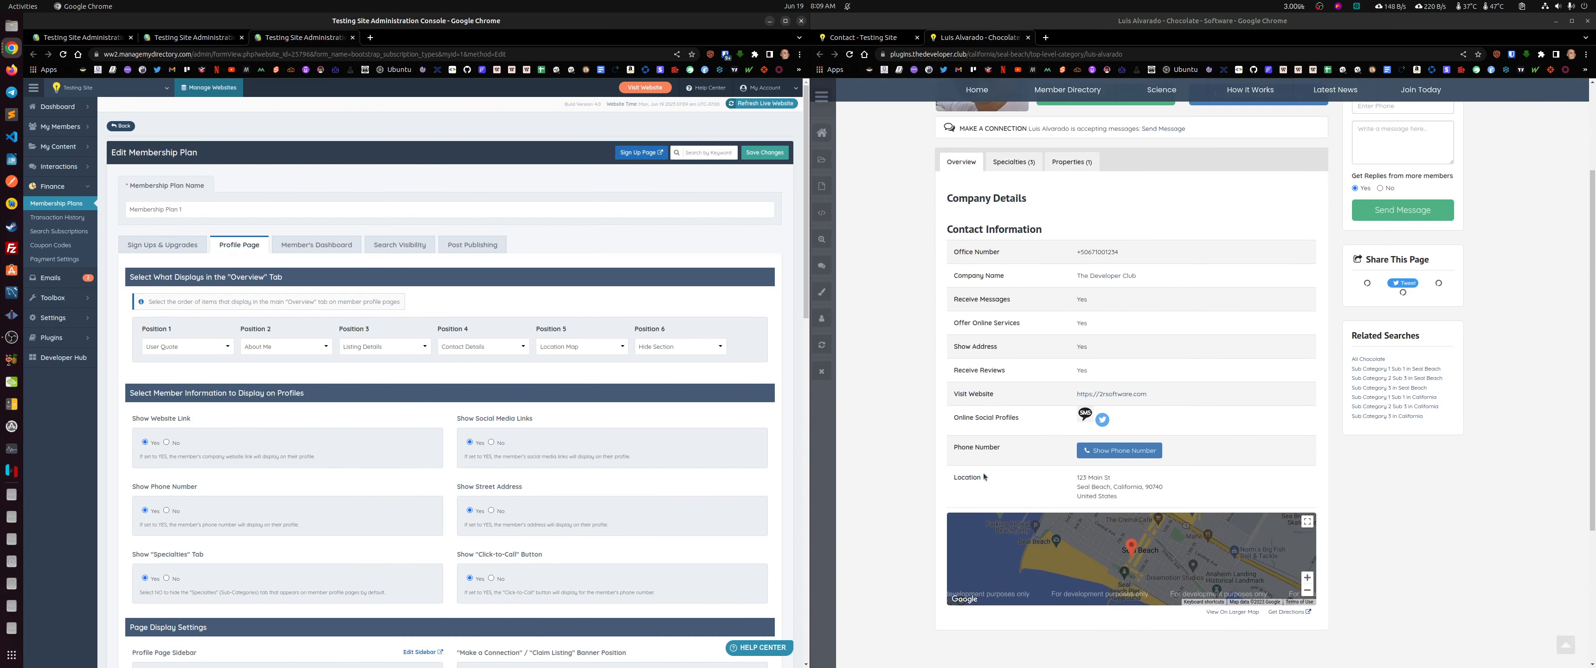
pyautogui.click(198, 350)
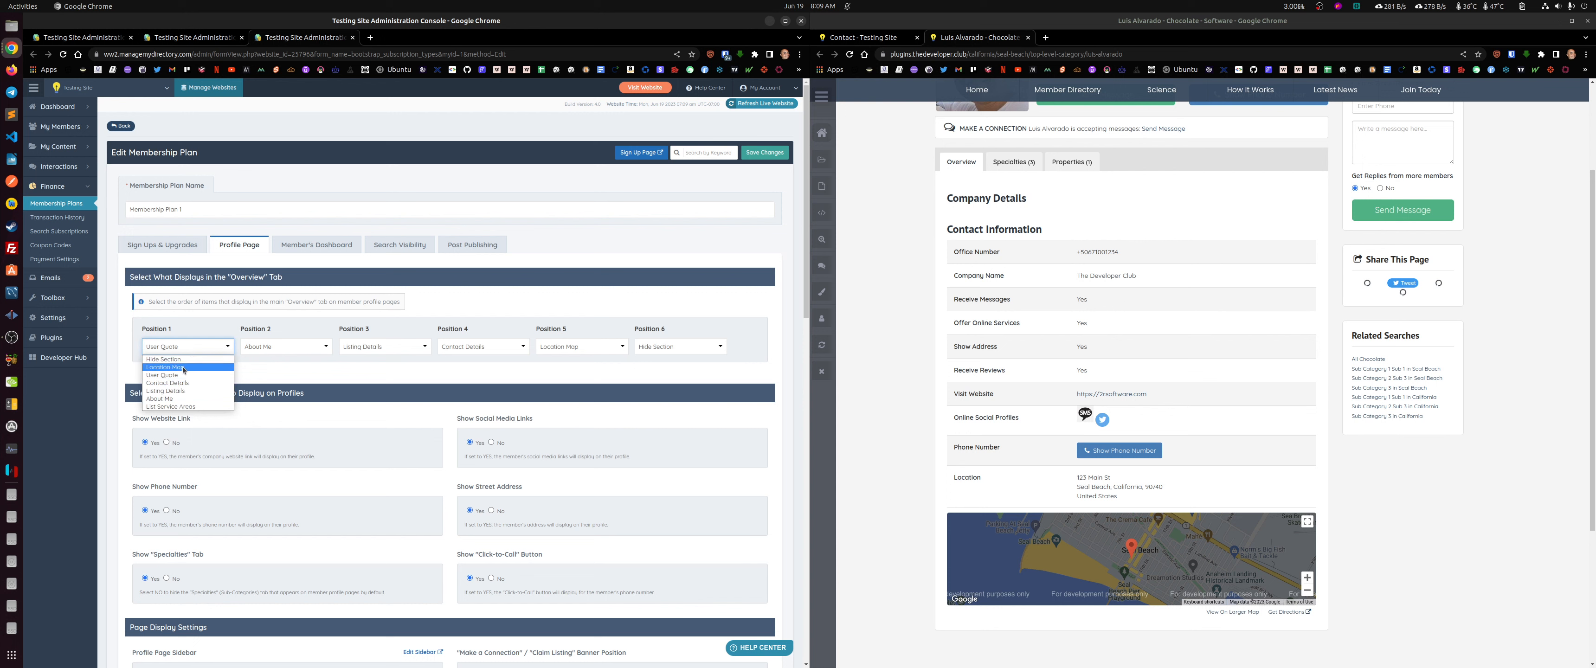
pyautogui.click(183, 367)
# Step: Set Position 2 of the Overview layout to Contact Details
pyautogui.click(308, 349)
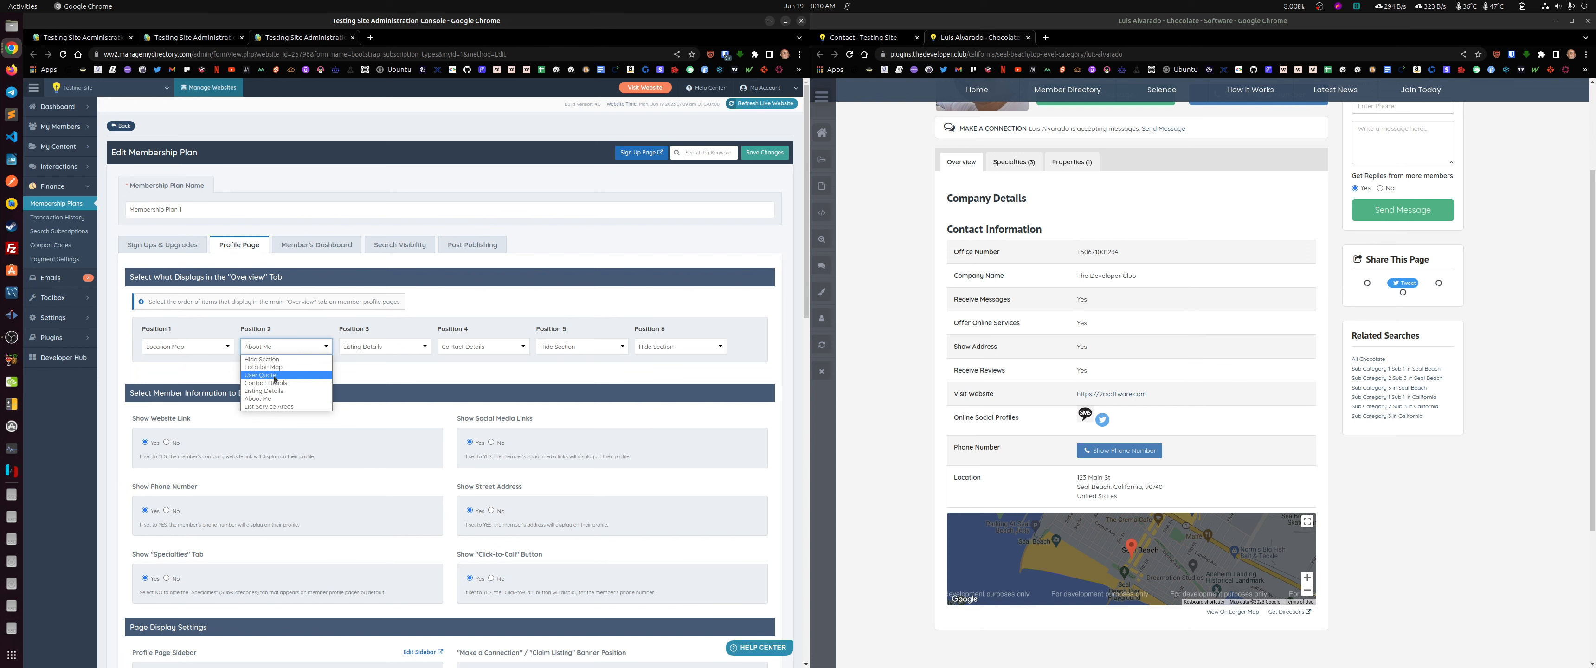
pyautogui.click(1079, 259)
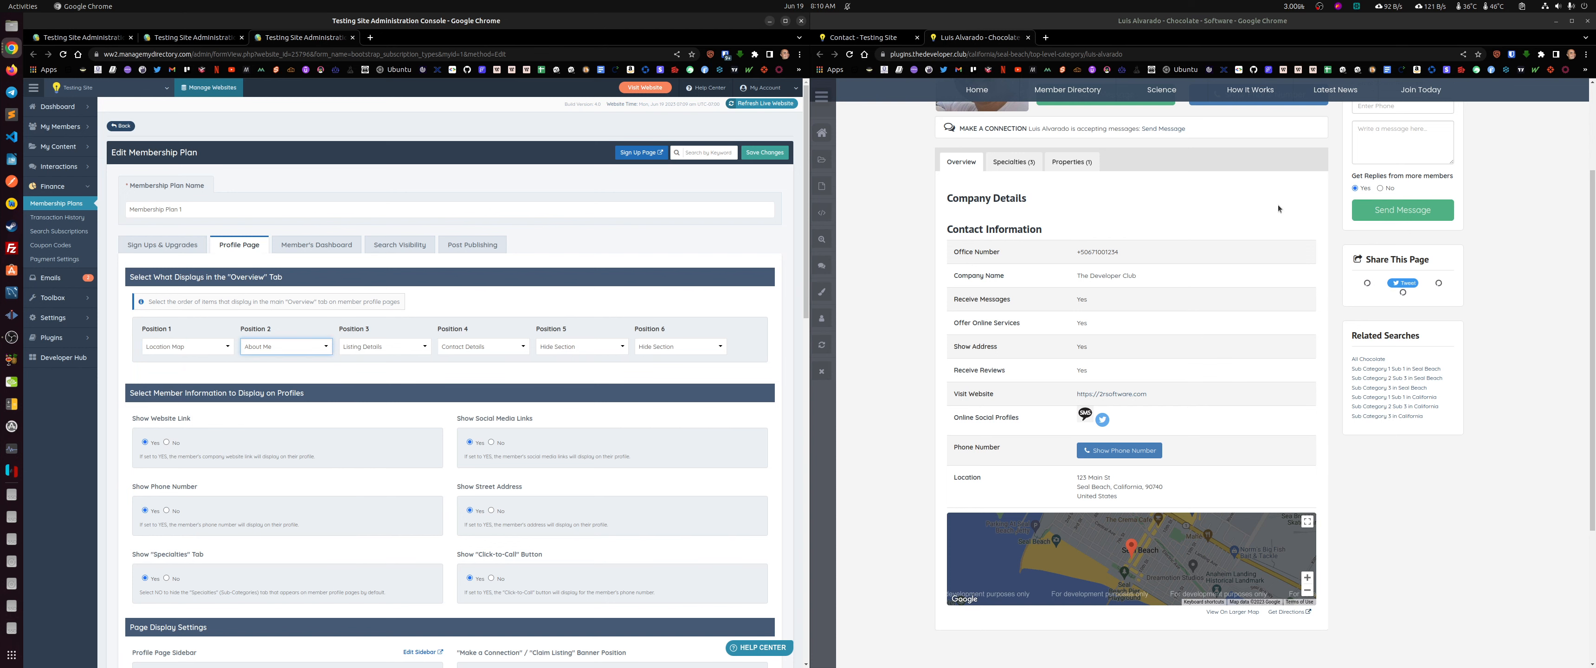
pyautogui.scroll(3, 944, 284)
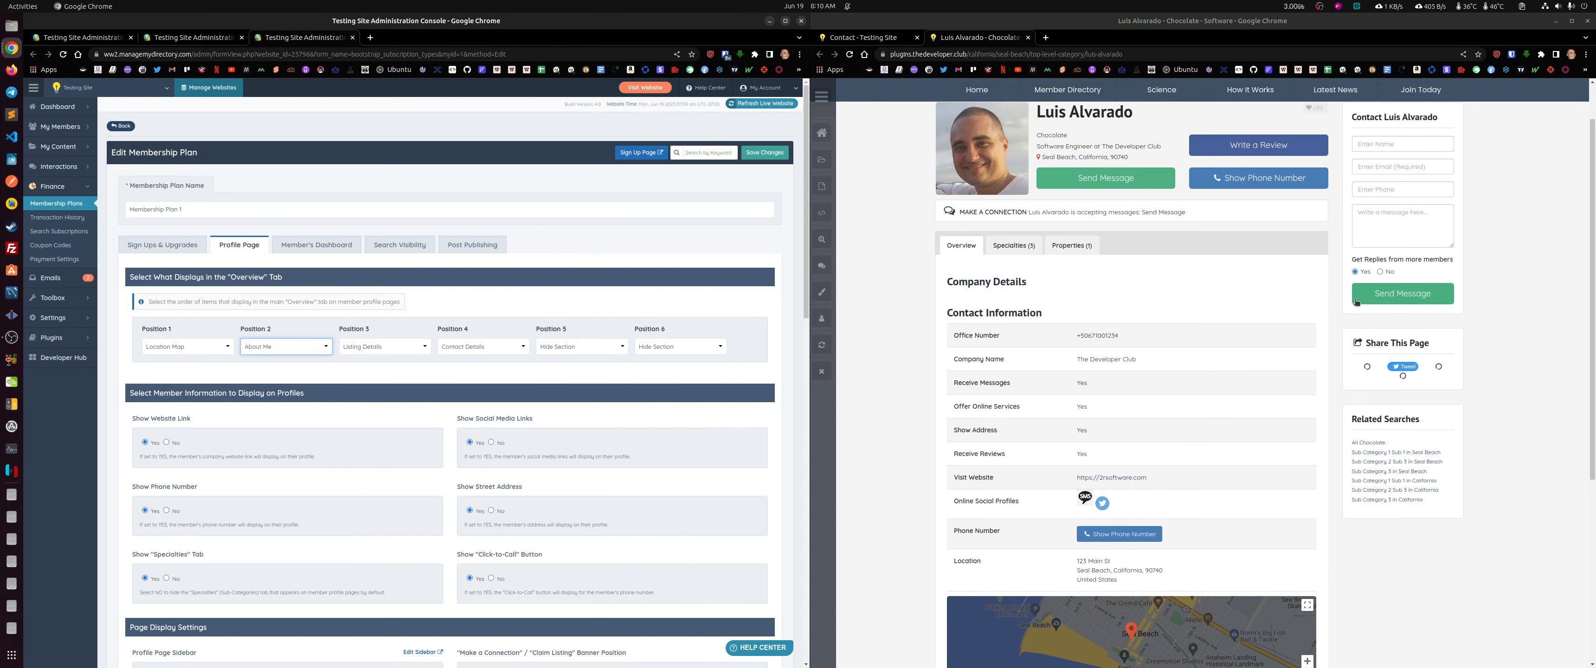
pyautogui.click(299, 348)
pyautogui.click(261, 384)
# Step: Set Position 4 of the Overview layout to List Service Areas and save the membership plan
pyautogui.click(513, 347)
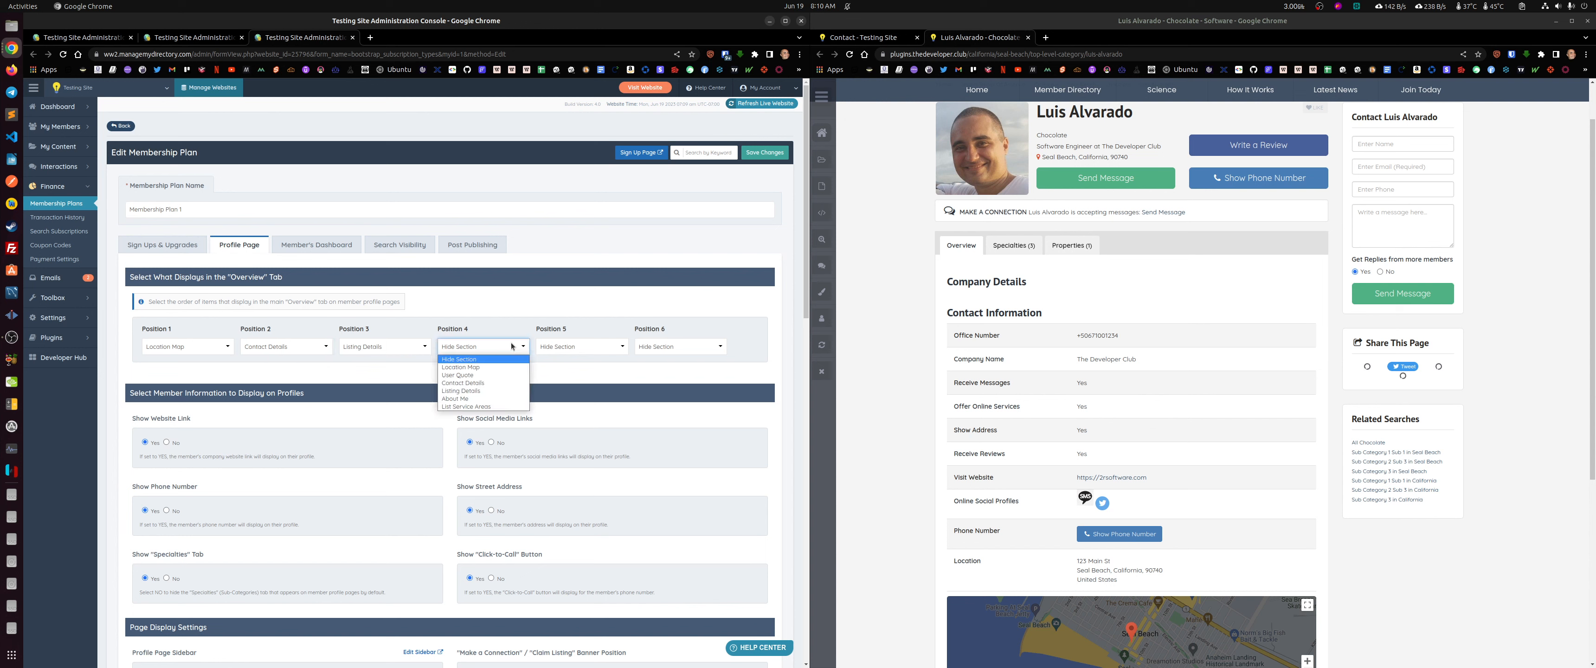
pyautogui.click(471, 407)
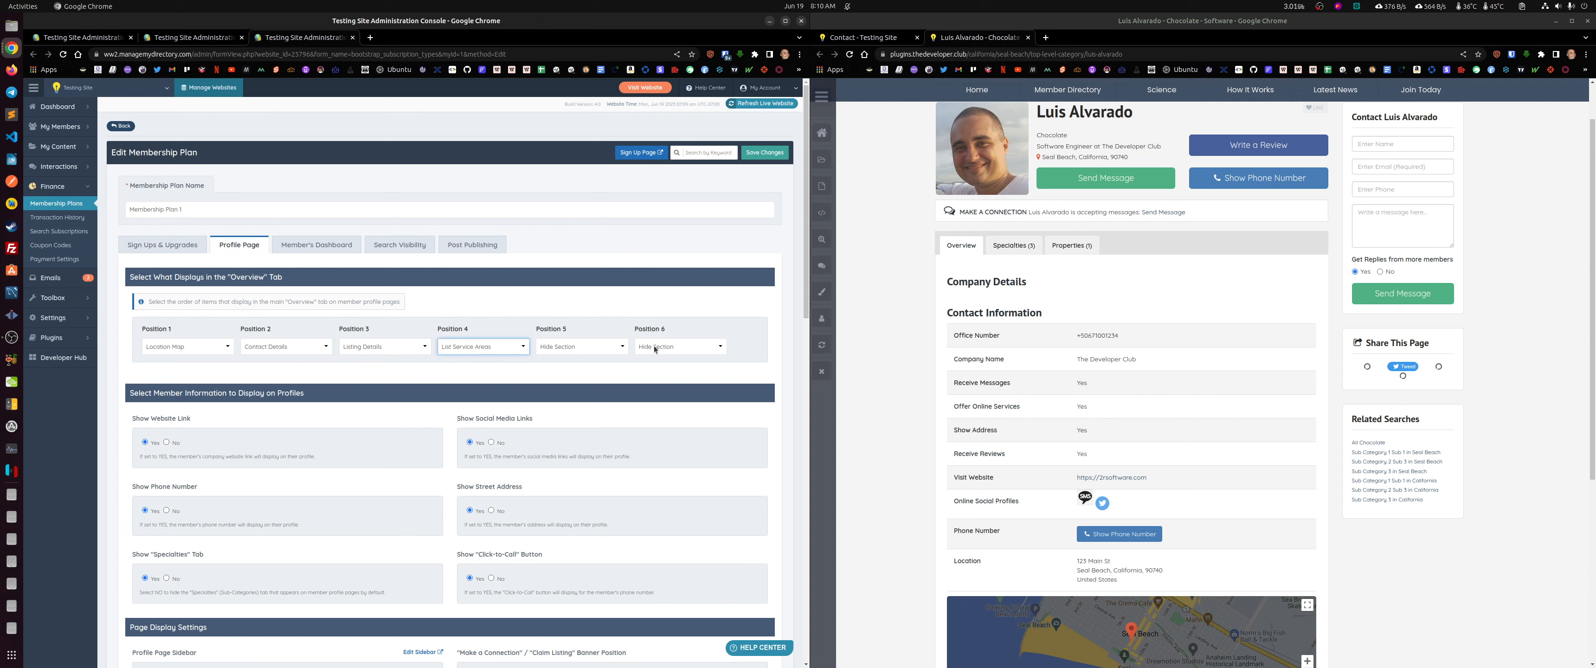
pyautogui.click(765, 152)
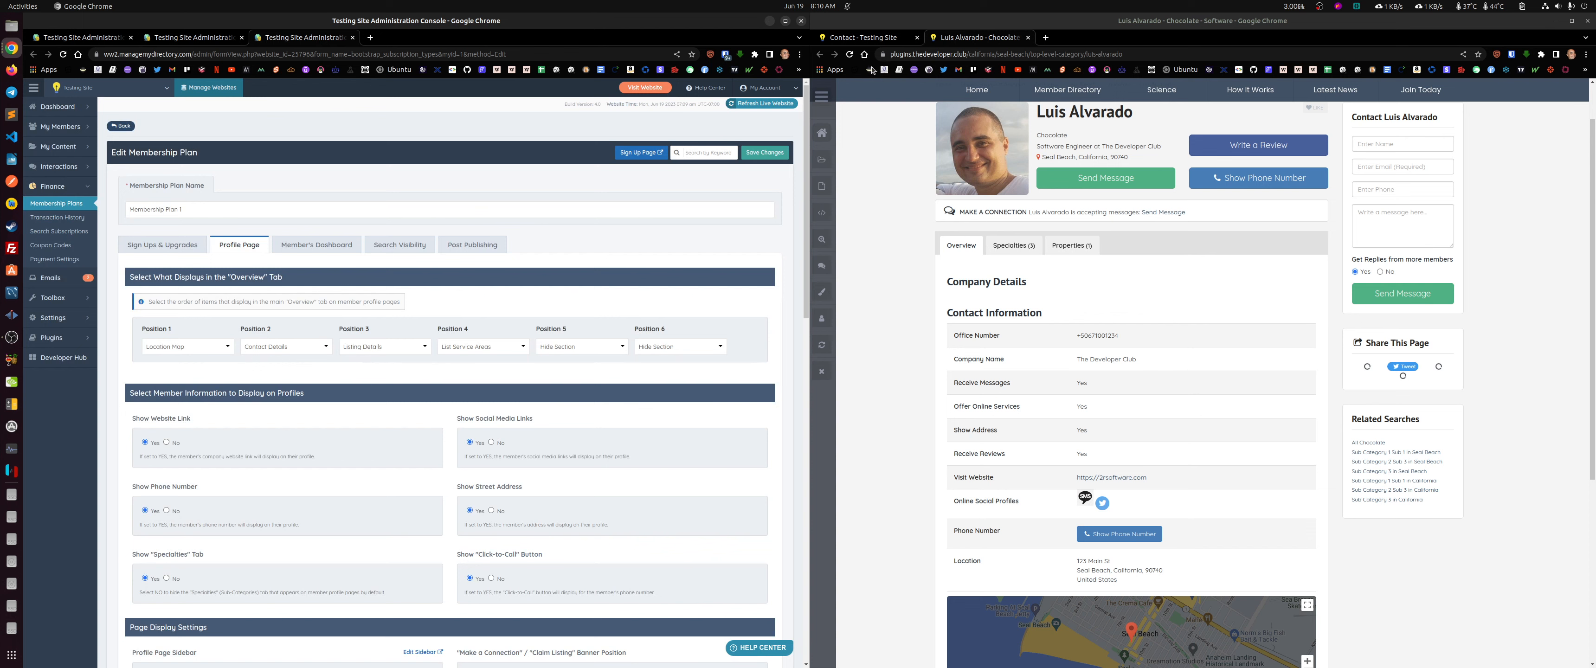
# Step: Reload the member's public profile and examine the order of the Overview sections against the plan's positions
pyautogui.click(849, 55)
pyautogui.moveTo(950, 278); pyautogui.dragTo(992, 417)
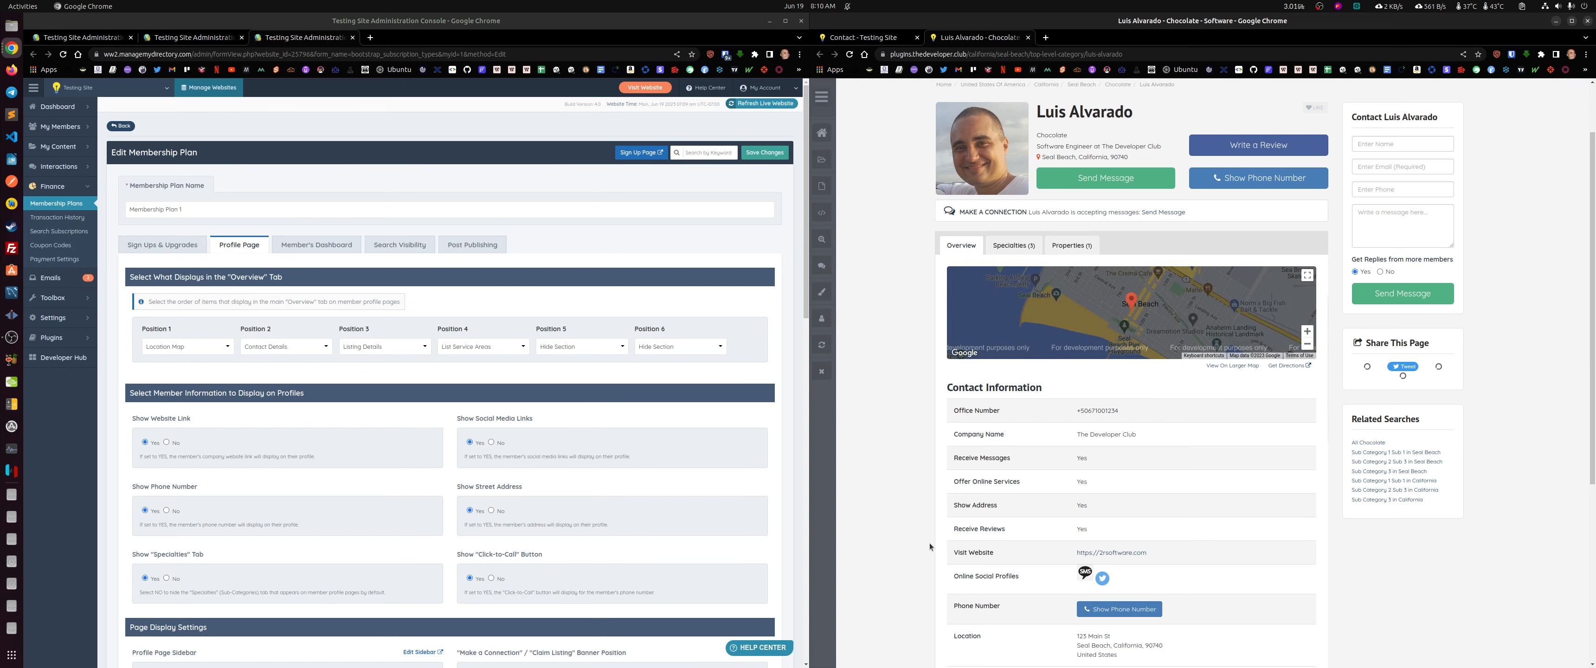
pyautogui.scroll(-1, 908, 396)
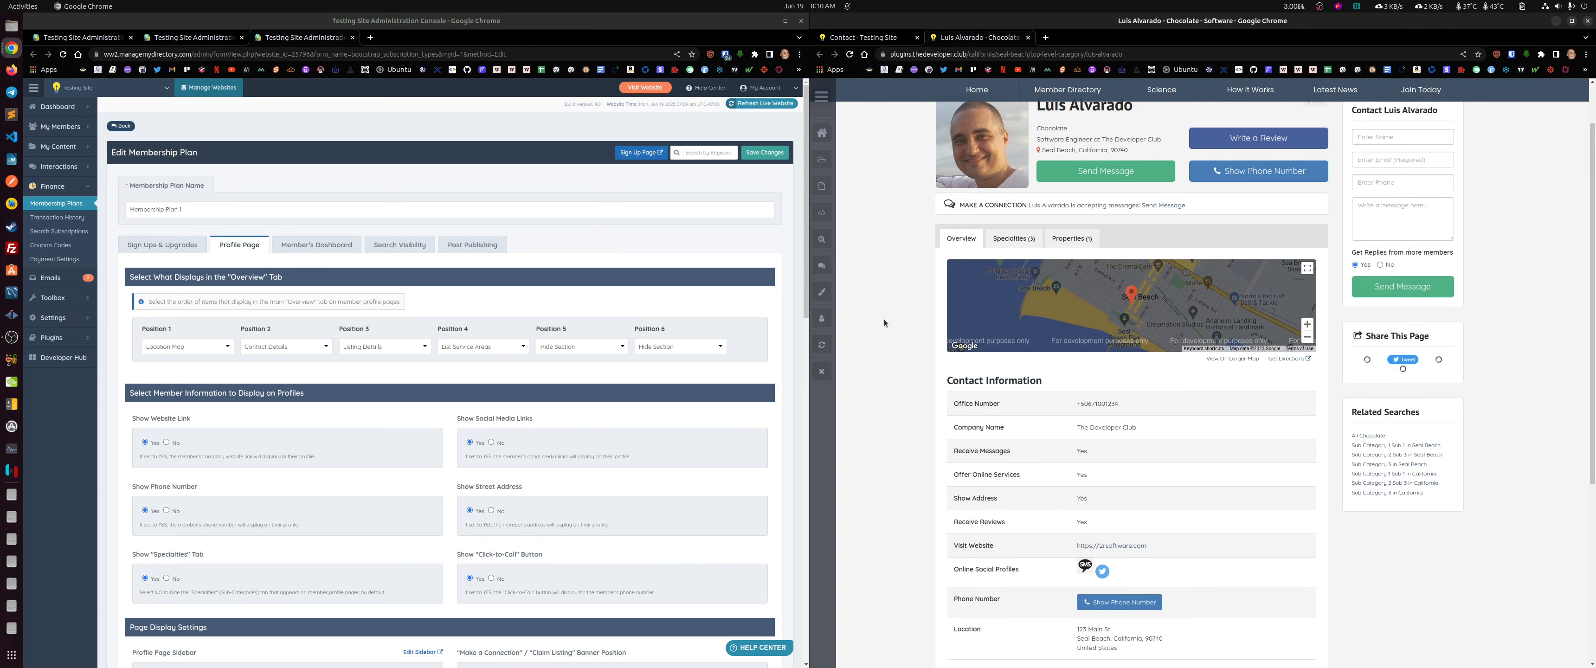
pyautogui.scroll(3, 936, 403)
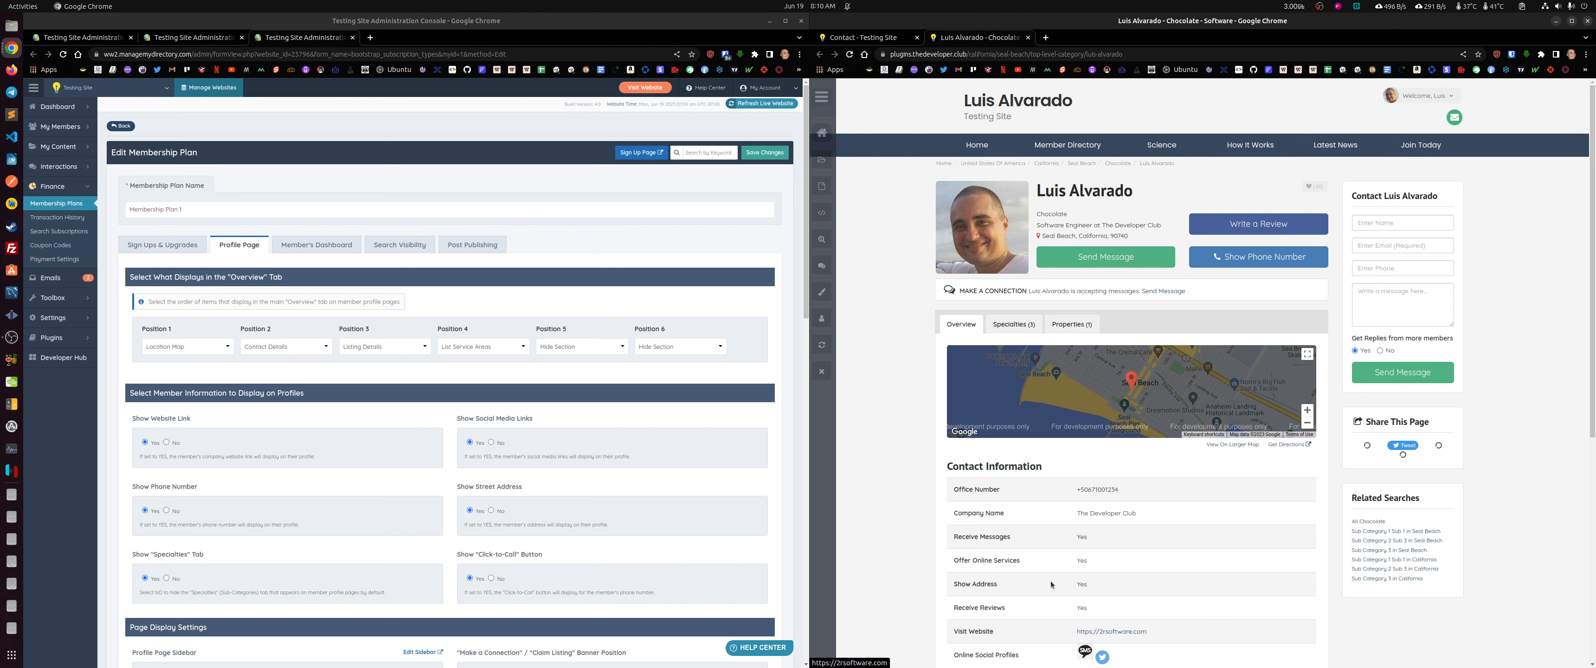
pyautogui.scroll(-3, 994, 344)
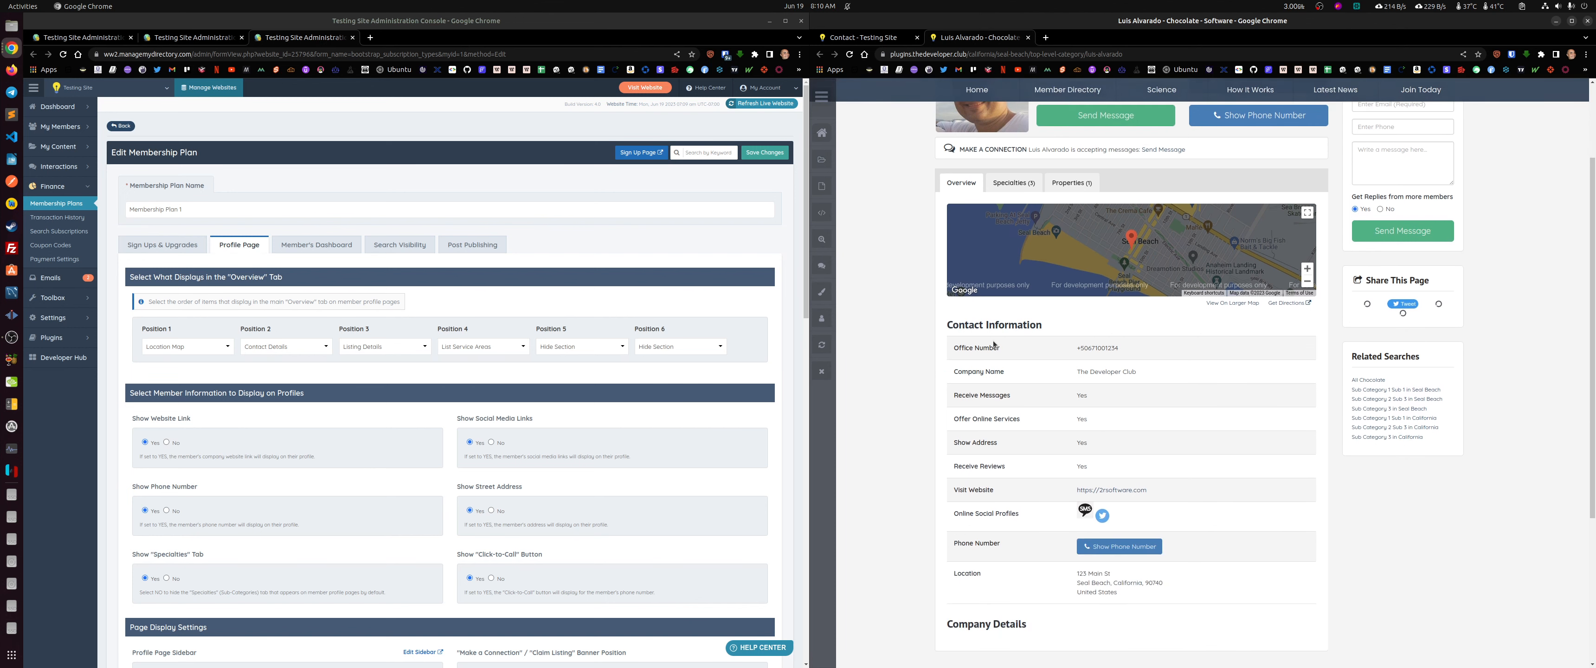
pyautogui.click(134, 330)
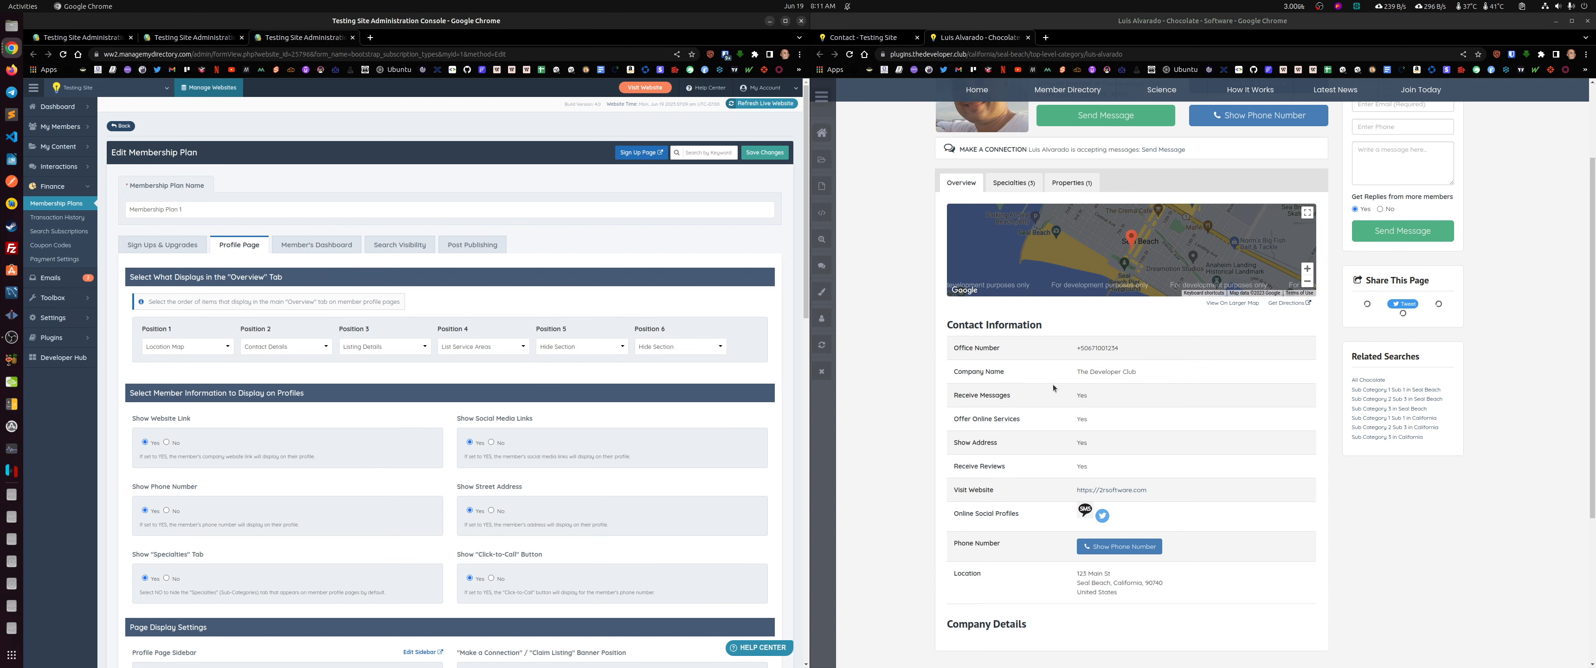
pyautogui.scroll(-2, 1053, 389)
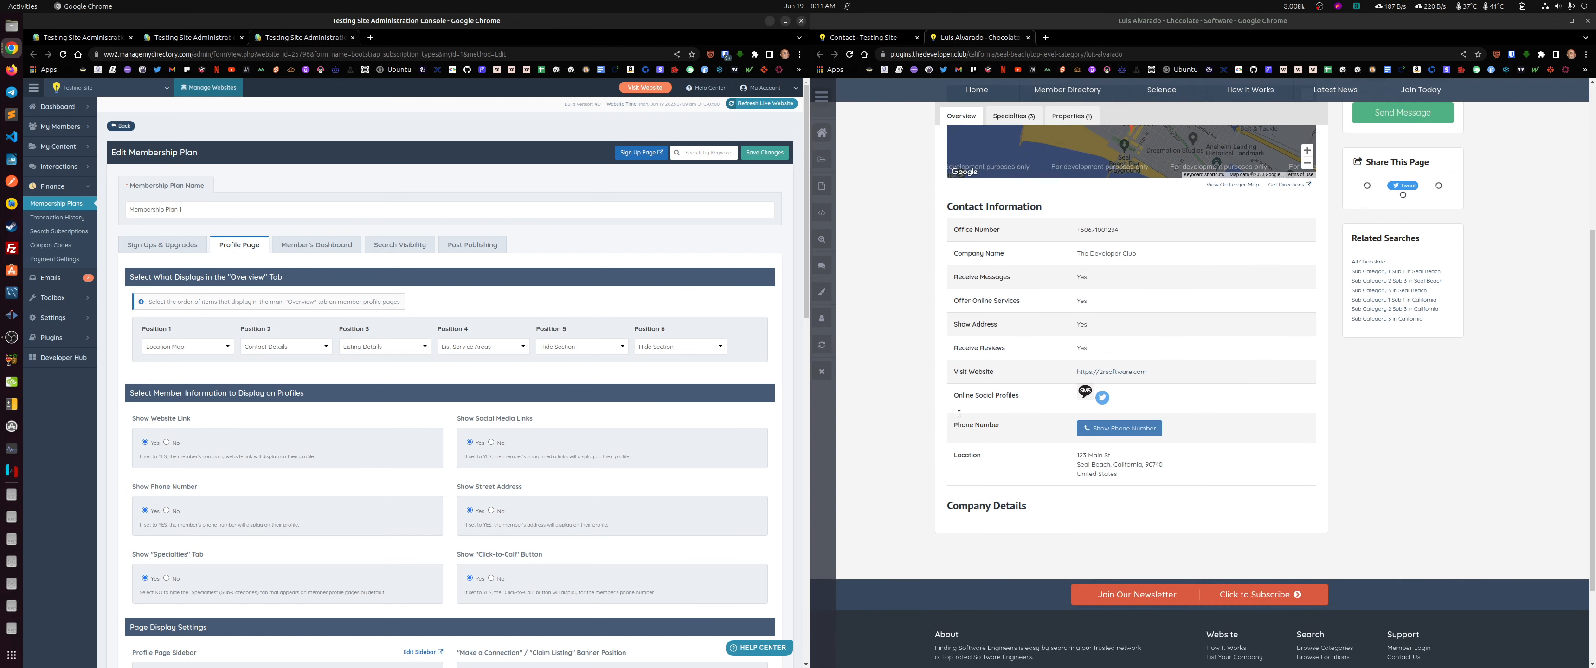
pyautogui.scroll(4, 904, 353)
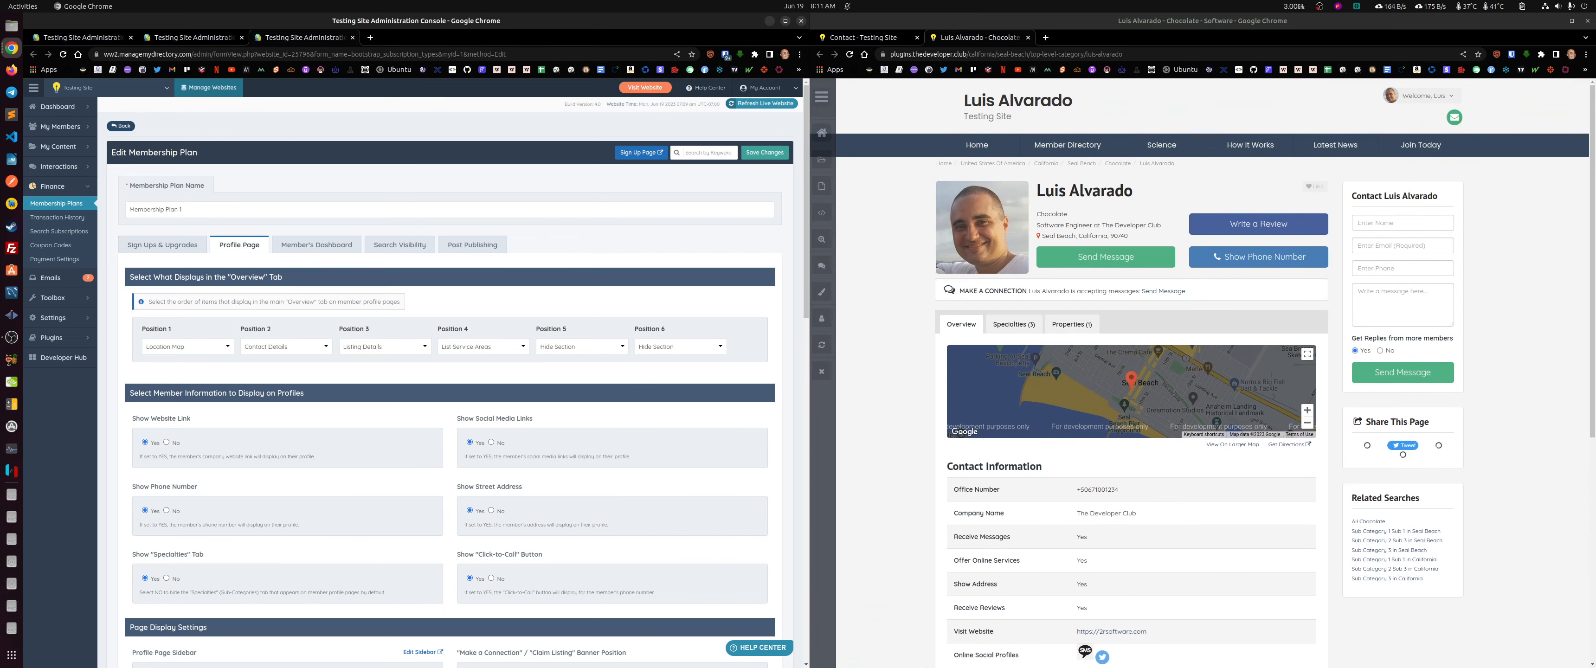
pyautogui.scroll(-3, 891, 423)
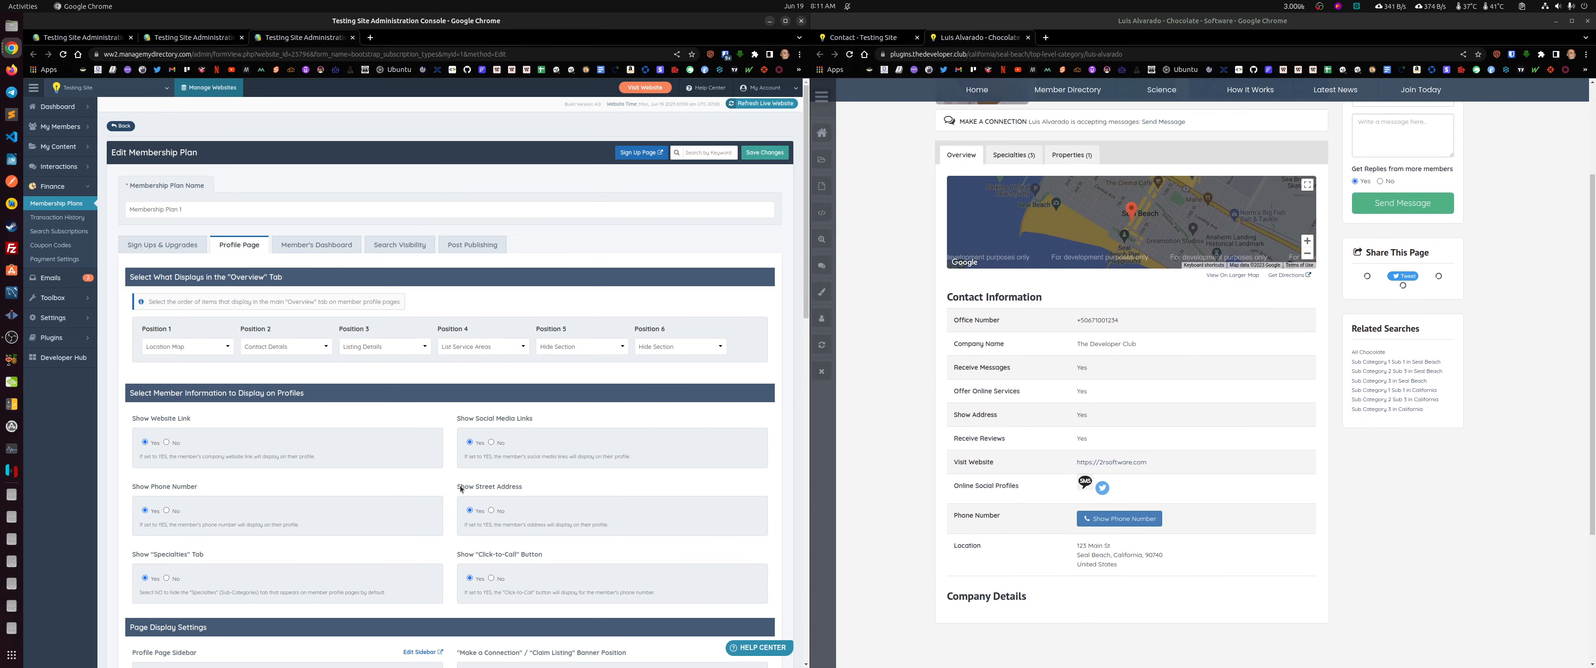
# Step: Set Show Phone Number and Show Street Address to No, and save the membership plan
pyautogui.click(491, 511)
pyautogui.click(767, 155)
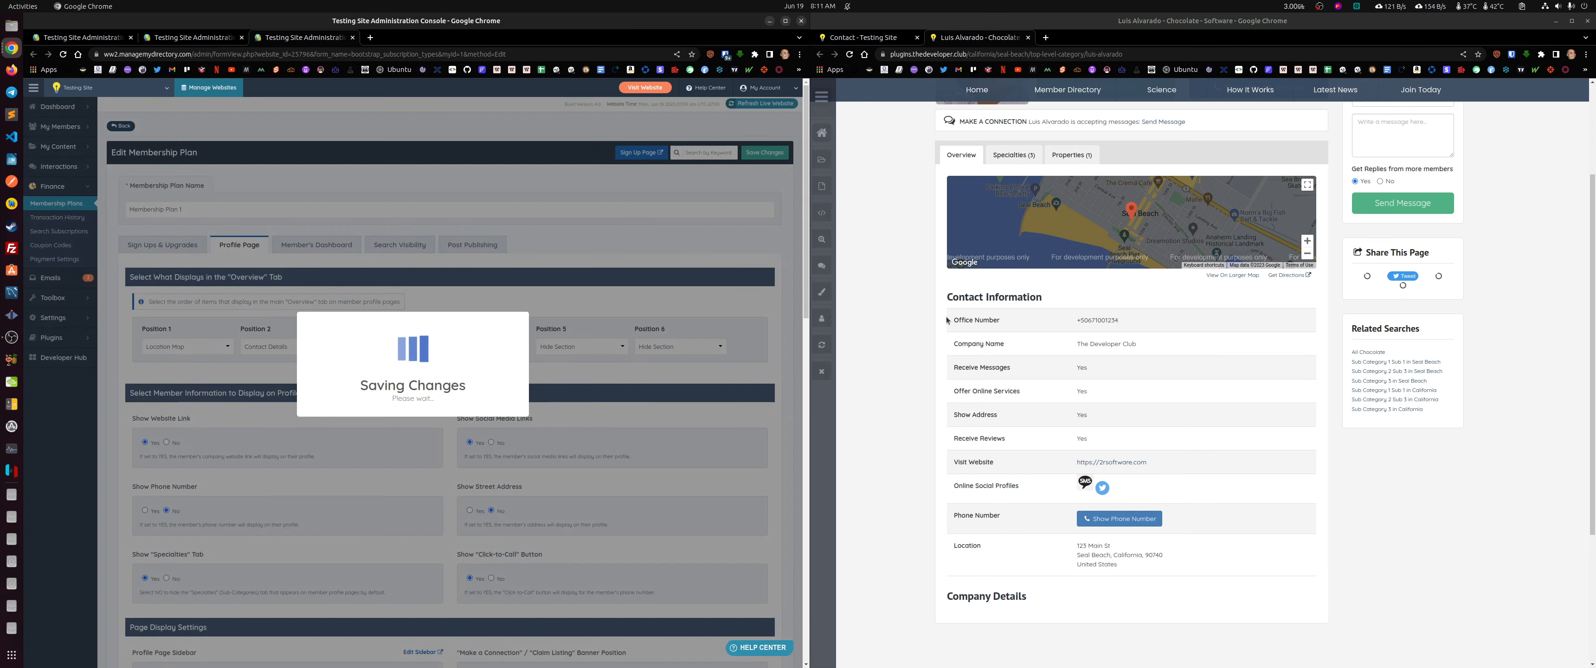
# Step: Reload the public profile, check its contact information and header buttons, and dismiss the Google Maps message
pyautogui.click(849, 56)
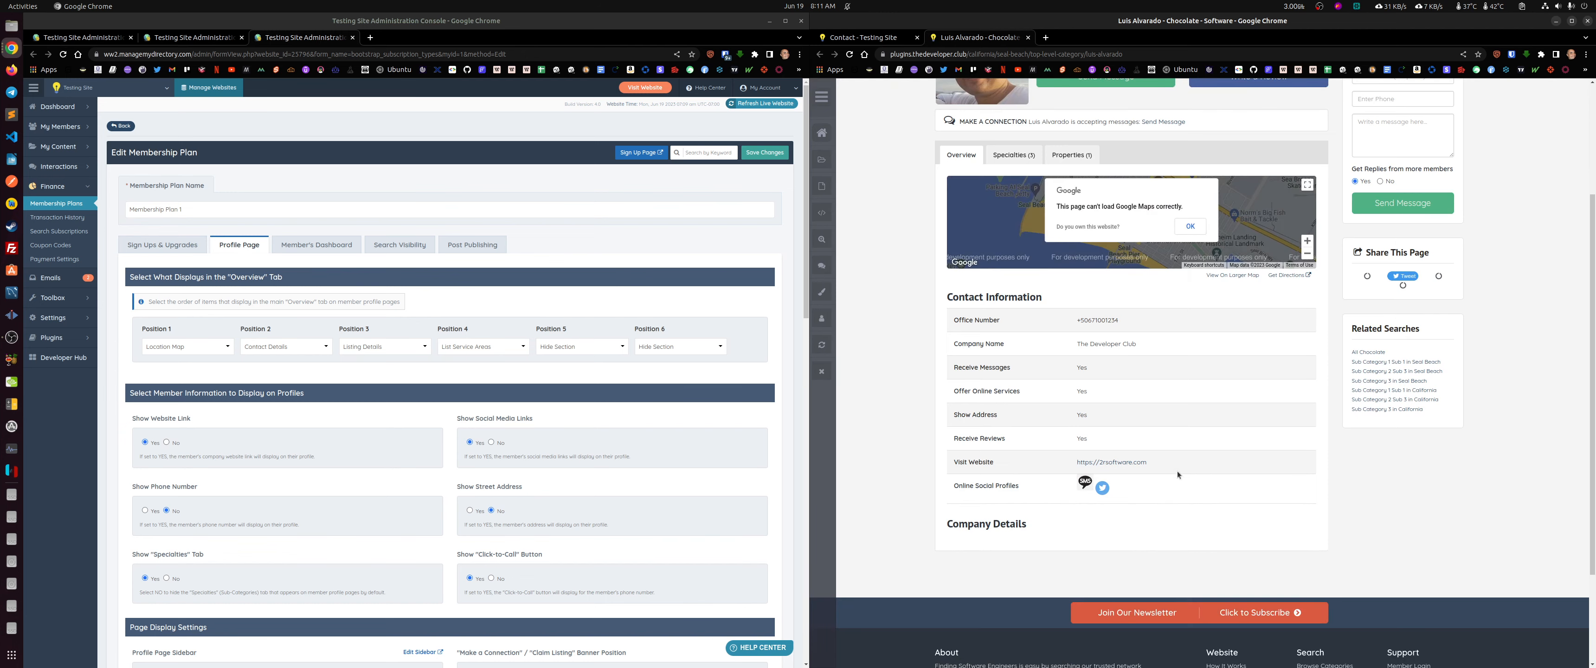
pyautogui.scroll(3, 1152, 507)
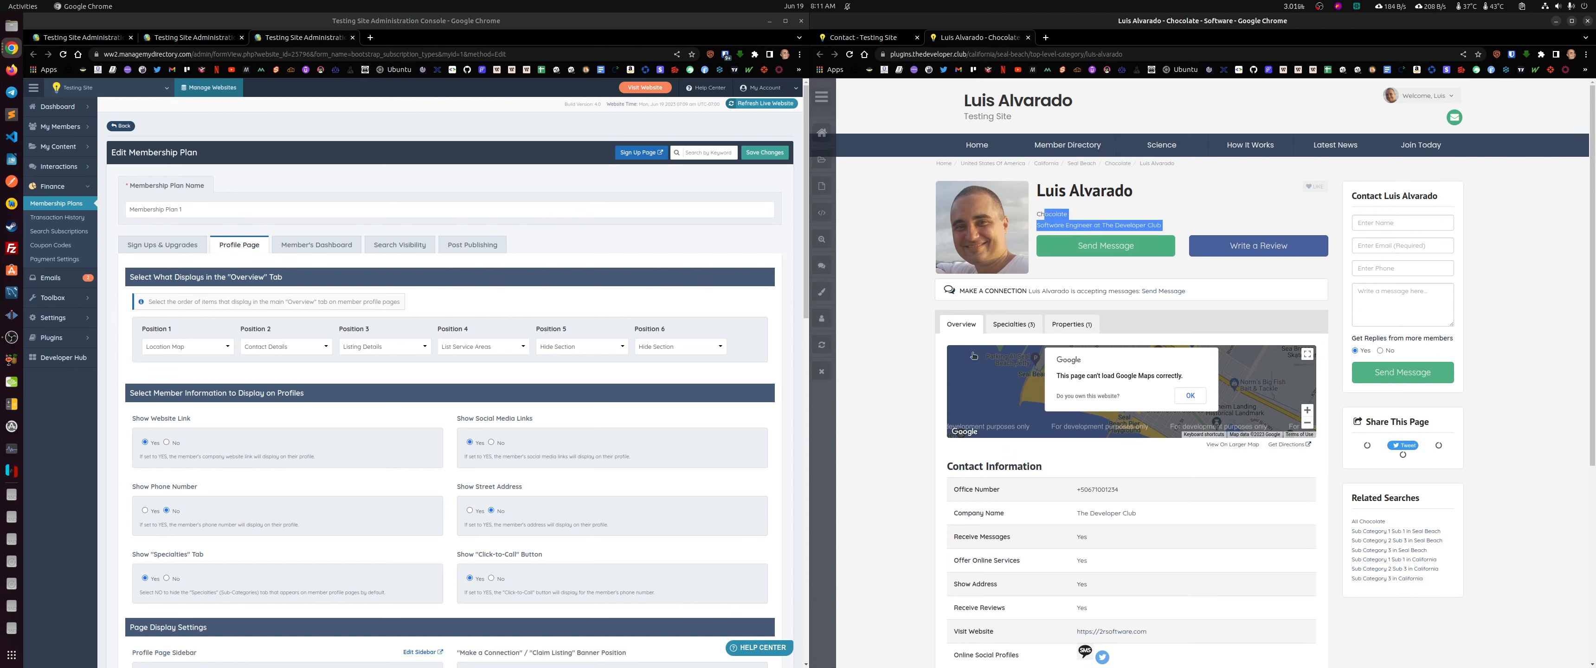
pyautogui.click(1189, 403)
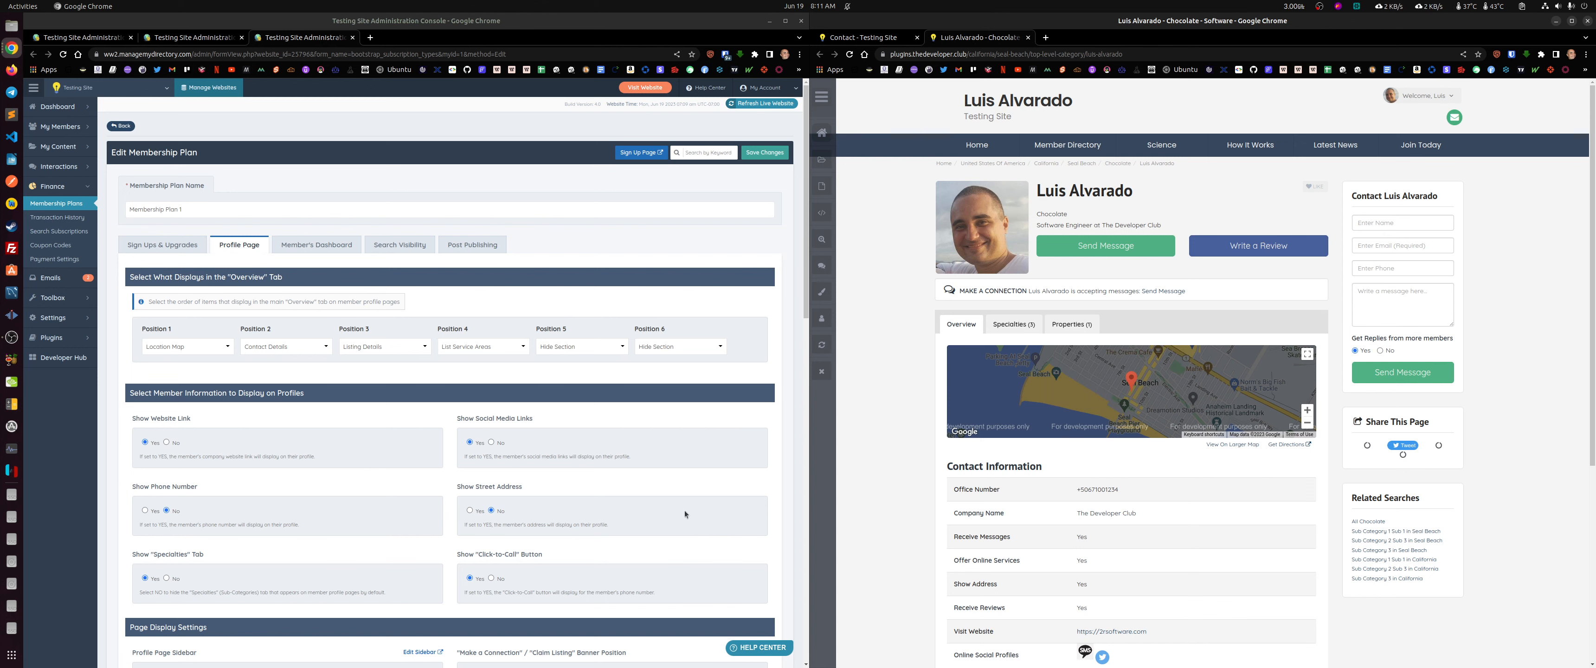
# Step: Review the remaining Profile Page settings of the plan and the section choices for Position 1, keeping Location Map
pyautogui.scroll(-6, 318, 491)
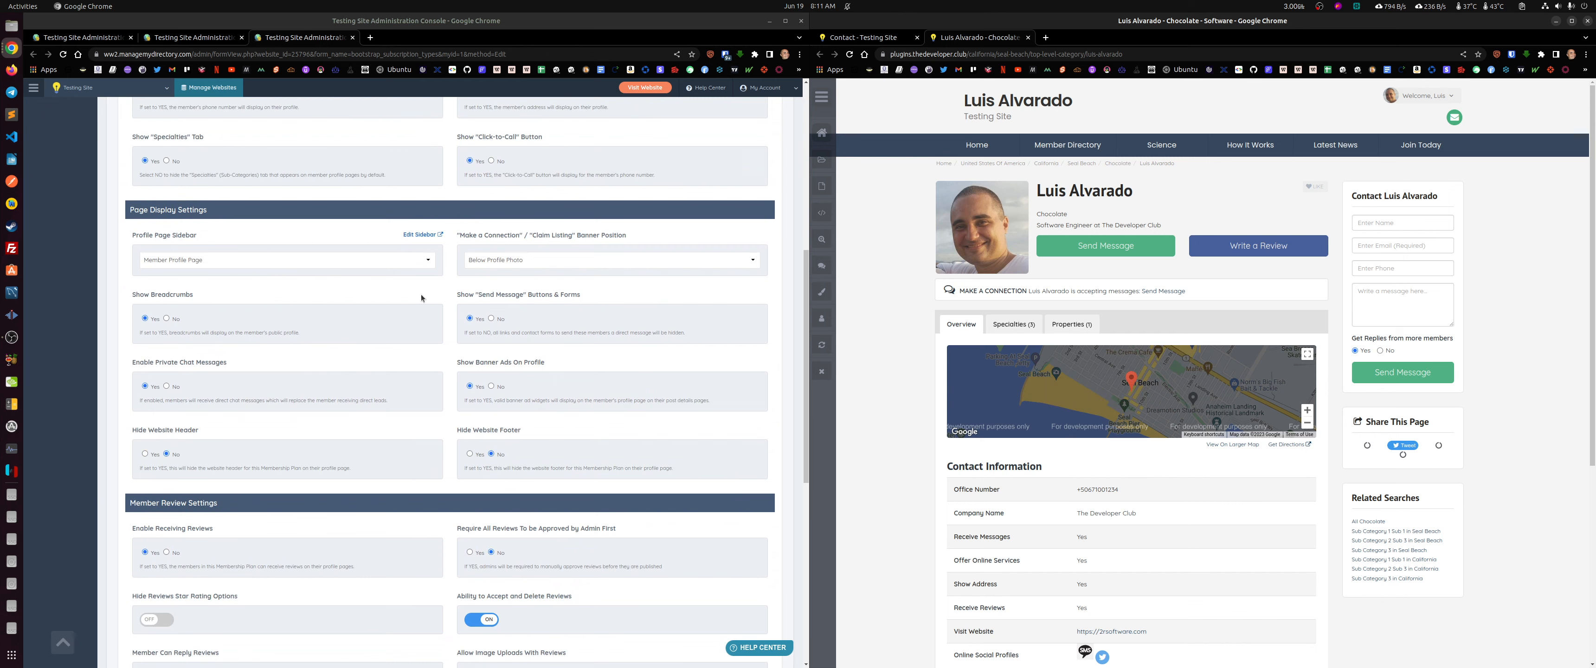
pyautogui.scroll(-5, 320, 496)
pyautogui.scroll(12, 313, 402)
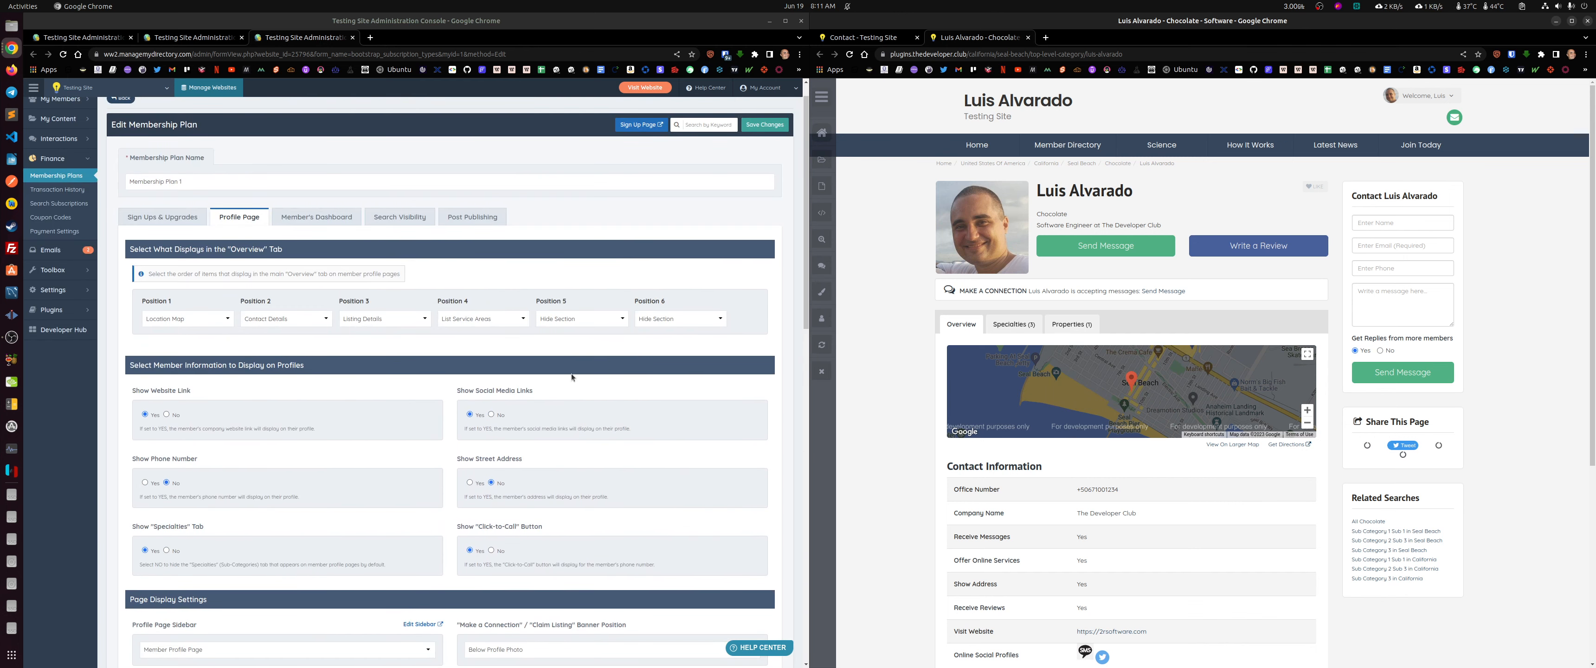
pyautogui.click(163, 320)
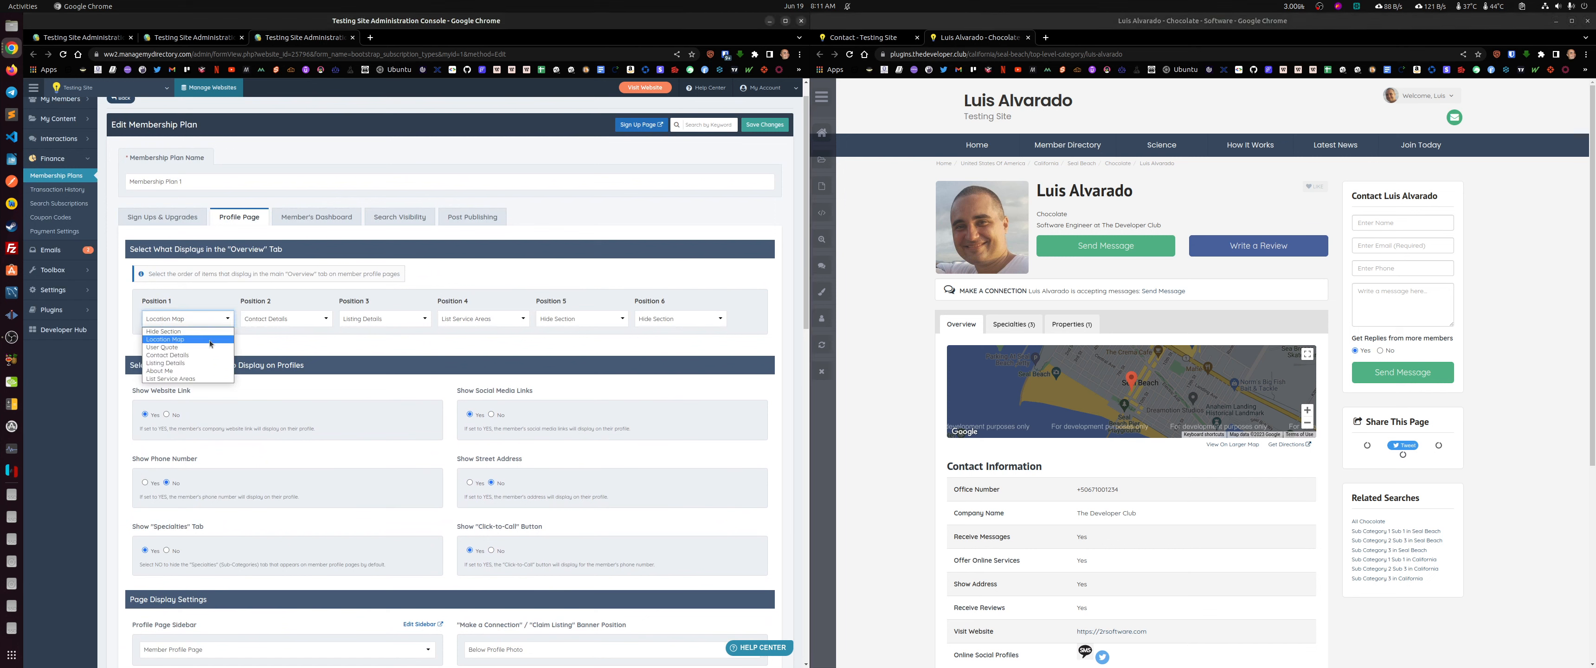
pyautogui.click(166, 339)
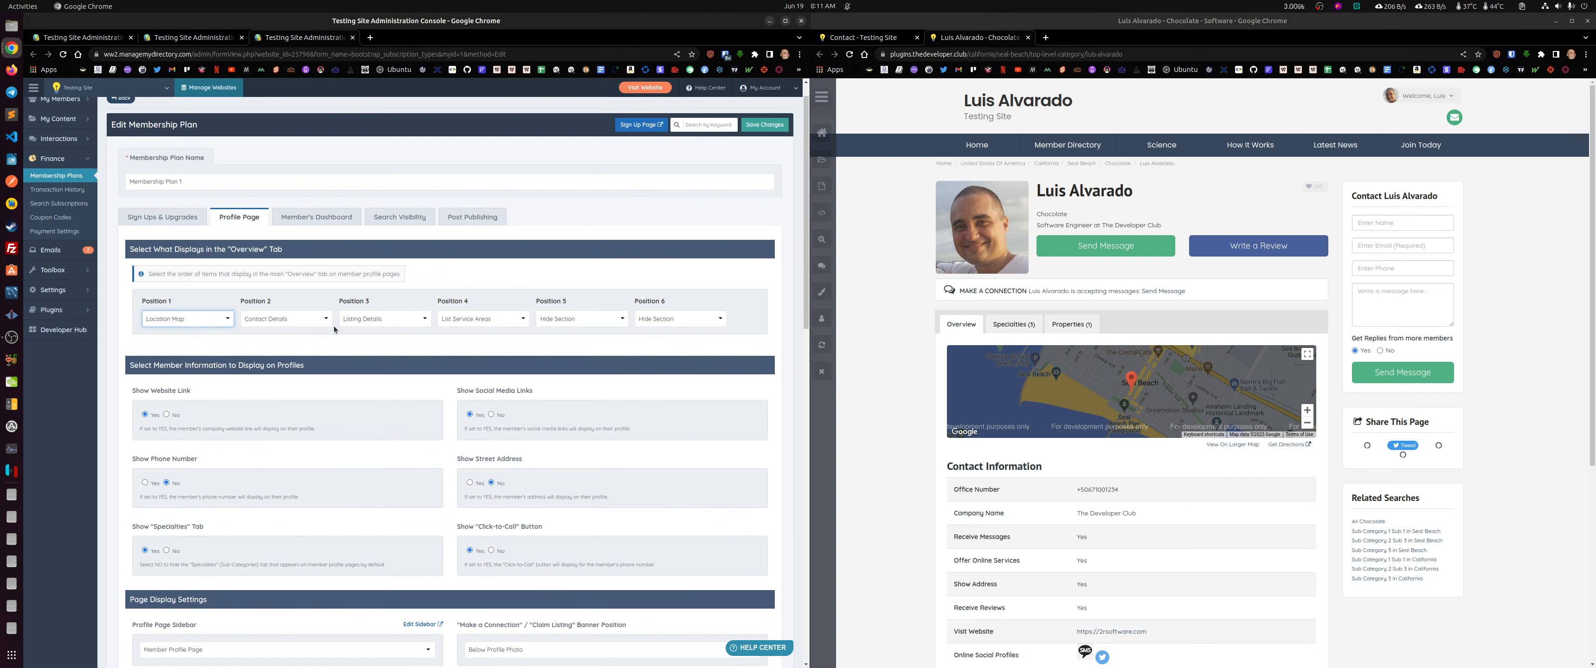
# Step: Open the plan's Member's Dashboard settings and compare Enable Contact Details Section with the Basic Information tab on the member's contact page
pyautogui.click(316, 217)
pyautogui.click(867, 35)
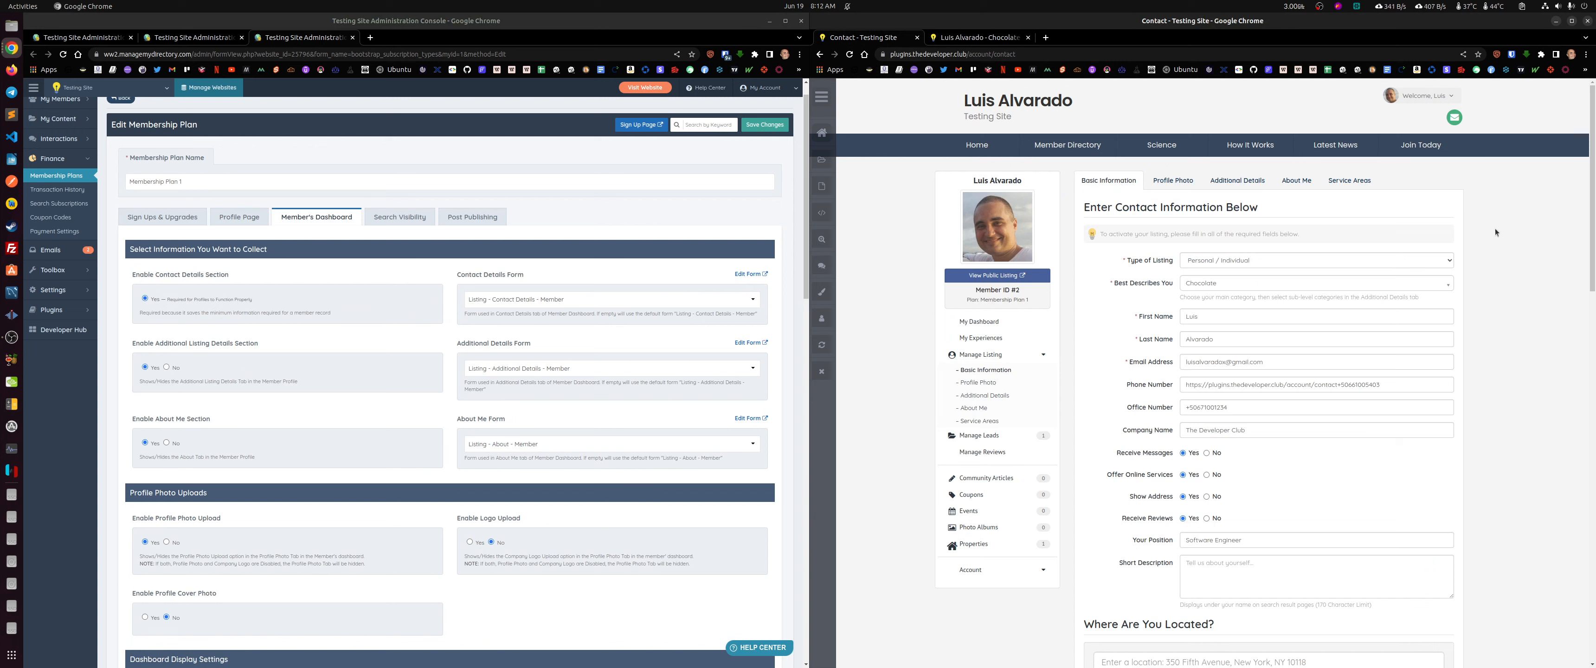
pyautogui.moveTo(144, 275); pyautogui.dragTo(239, 279)
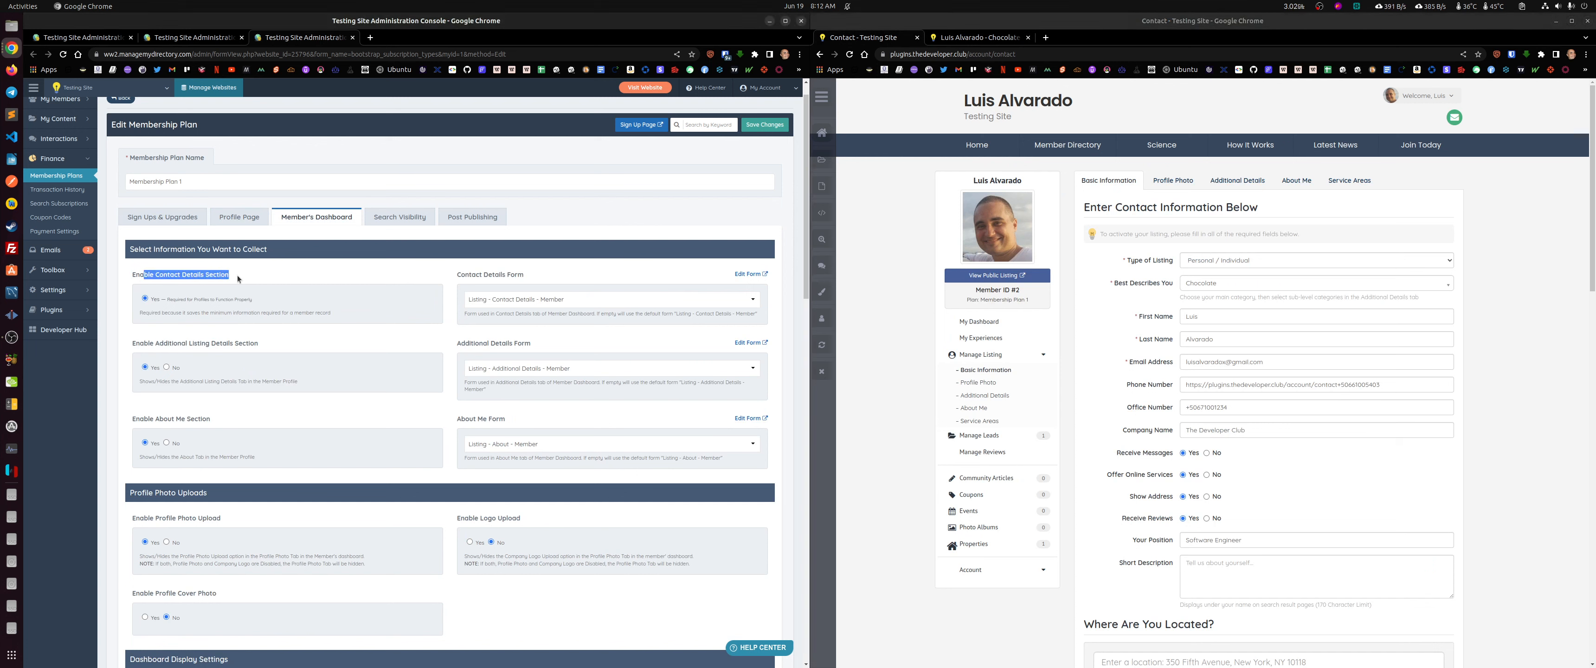
pyautogui.click(279, 275)
pyautogui.click(1115, 183)
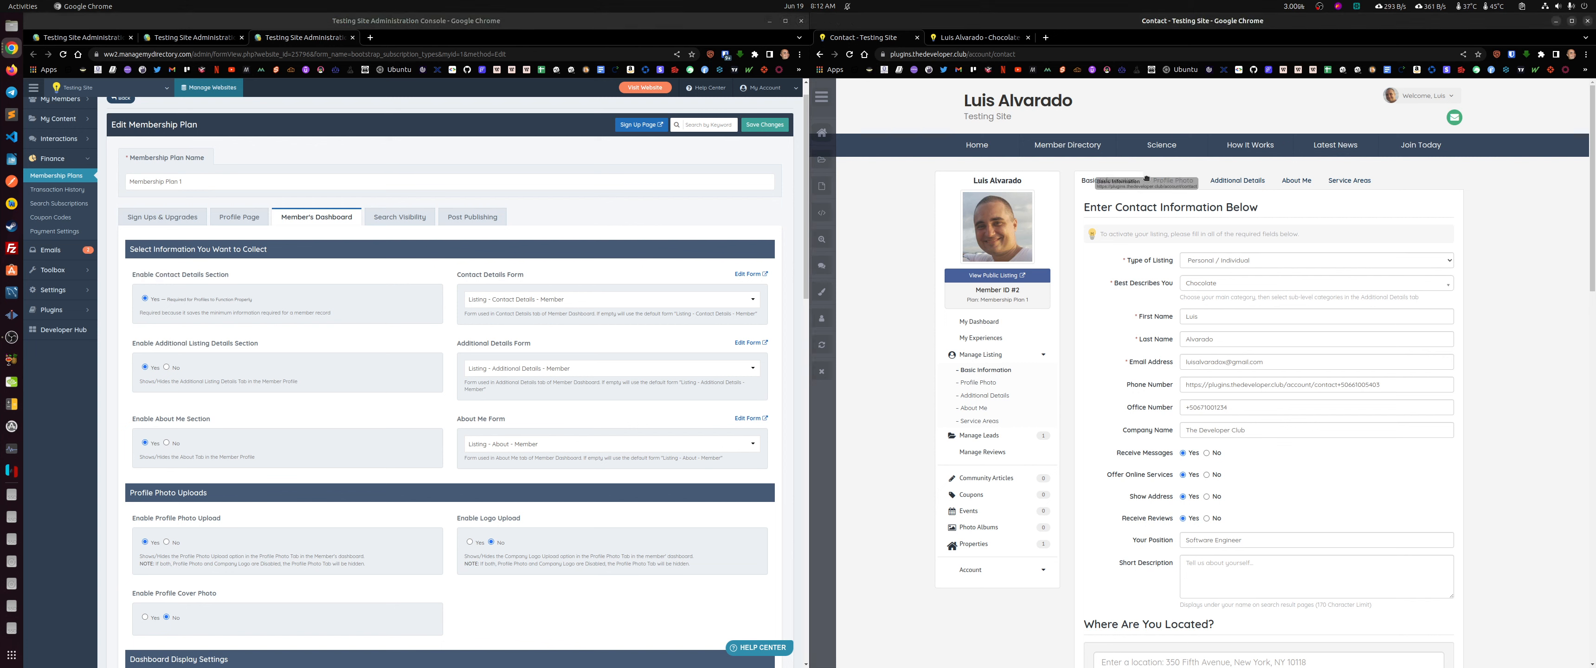
# Step: Review the form choices for Contact Details Form, Additional Details Form and About Me Form, keeping the current selections
pyautogui.click(535, 304)
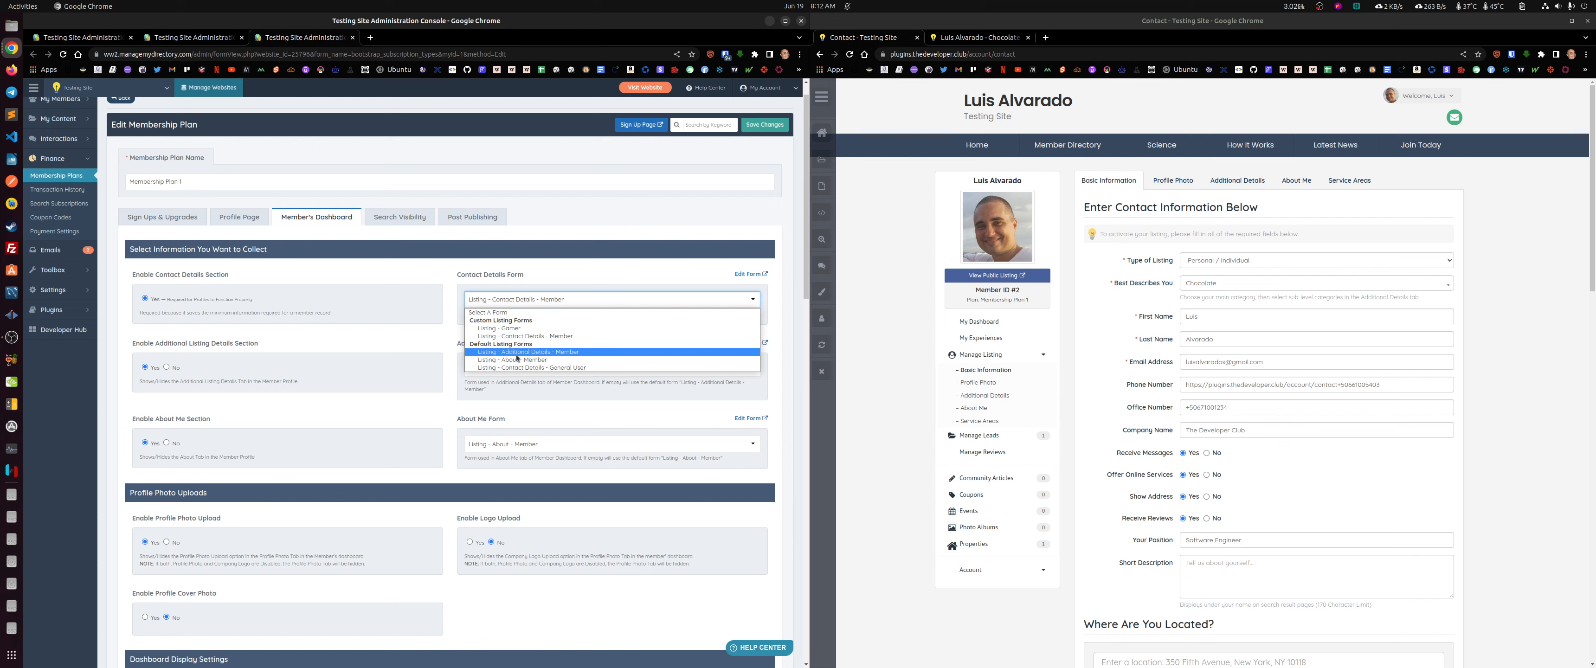
pyautogui.click(432, 274)
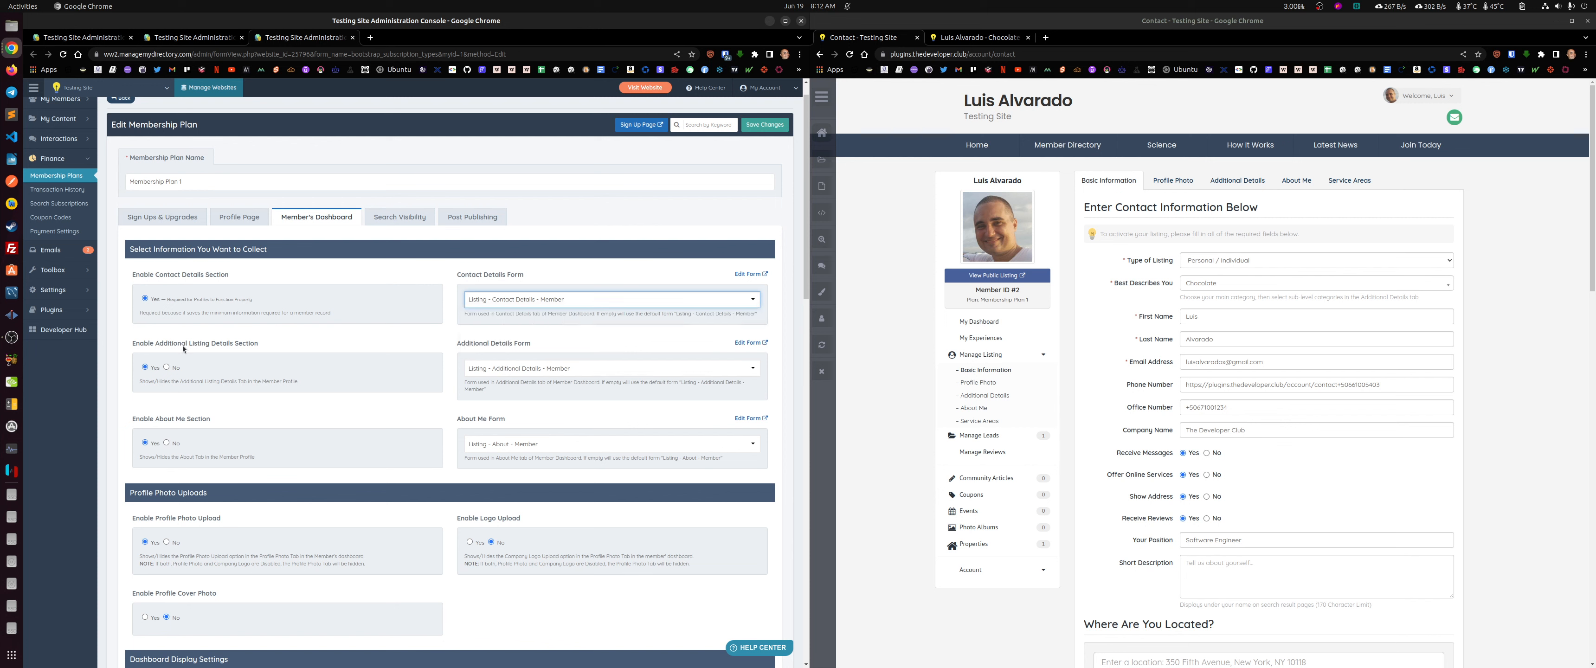
pyautogui.click(536, 368)
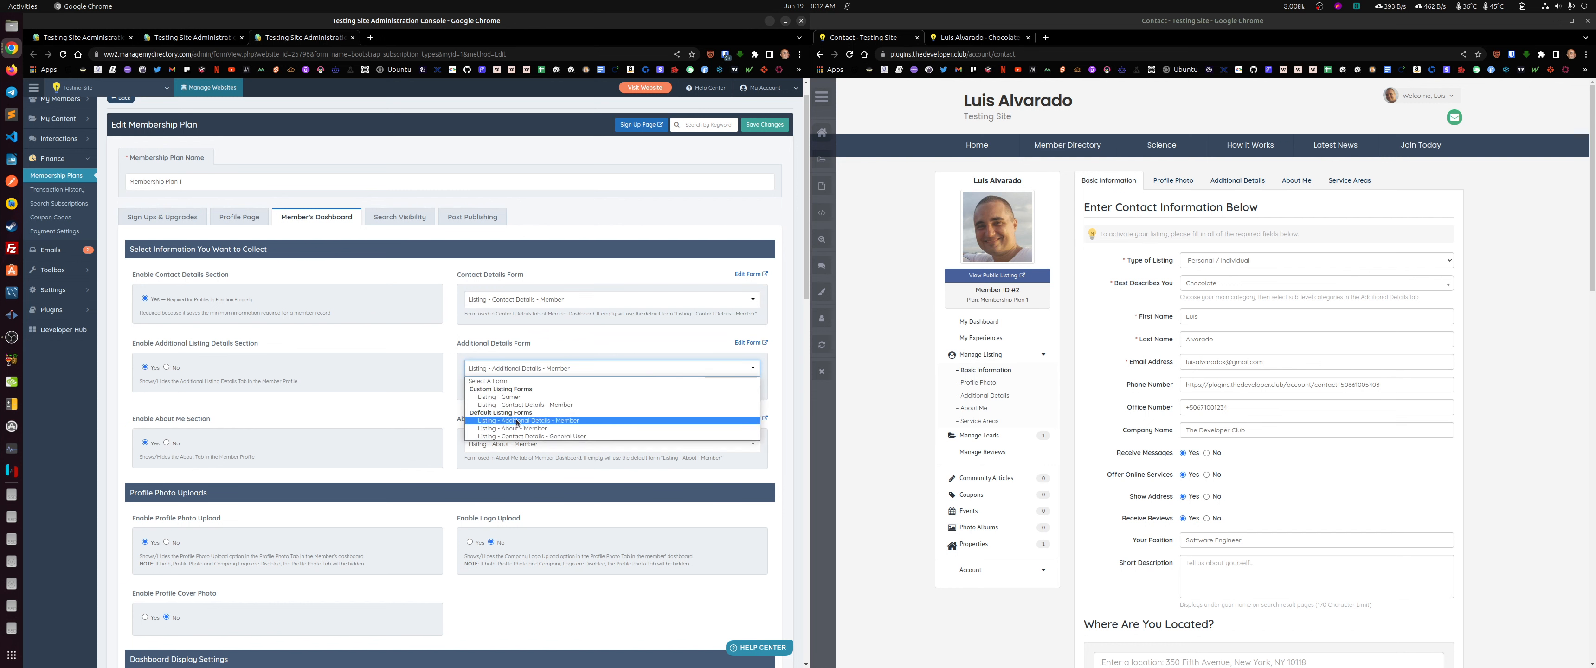
pyautogui.click(194, 408)
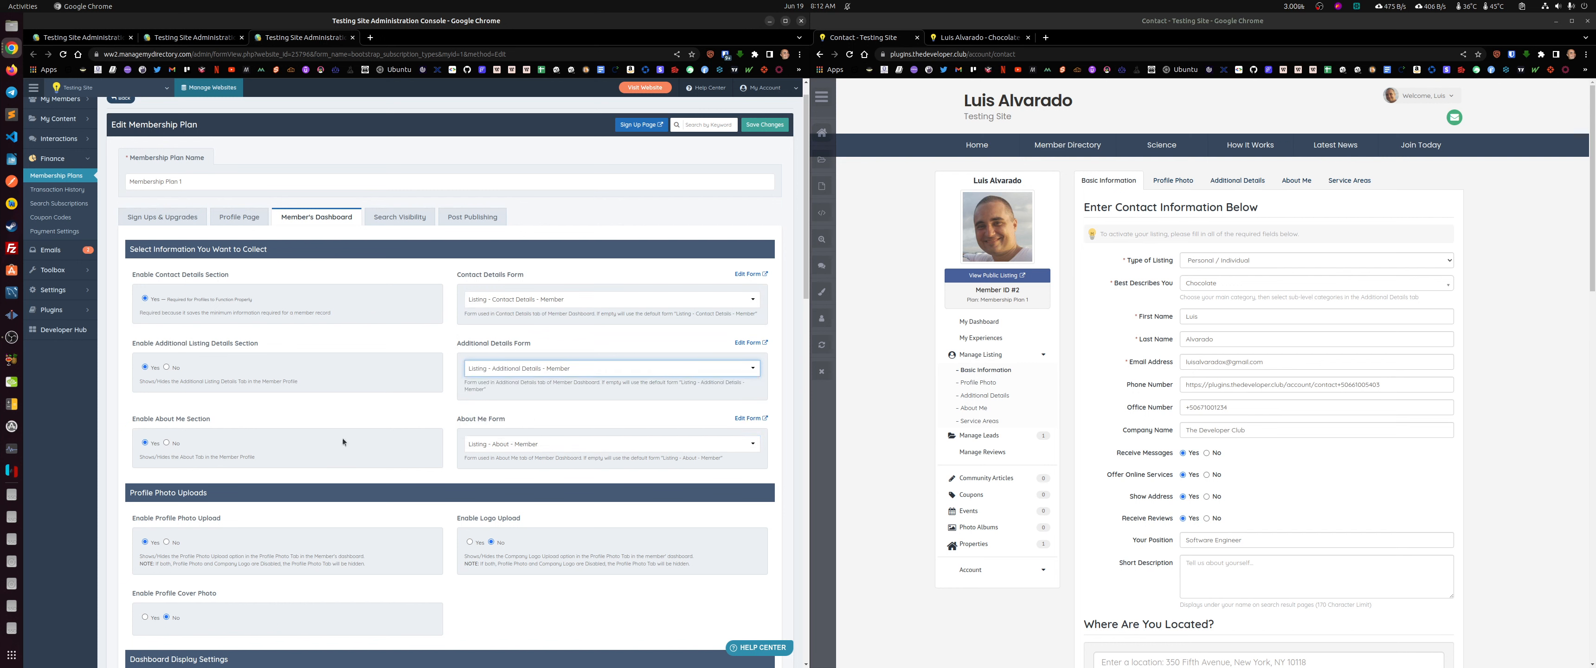
pyautogui.click(541, 445)
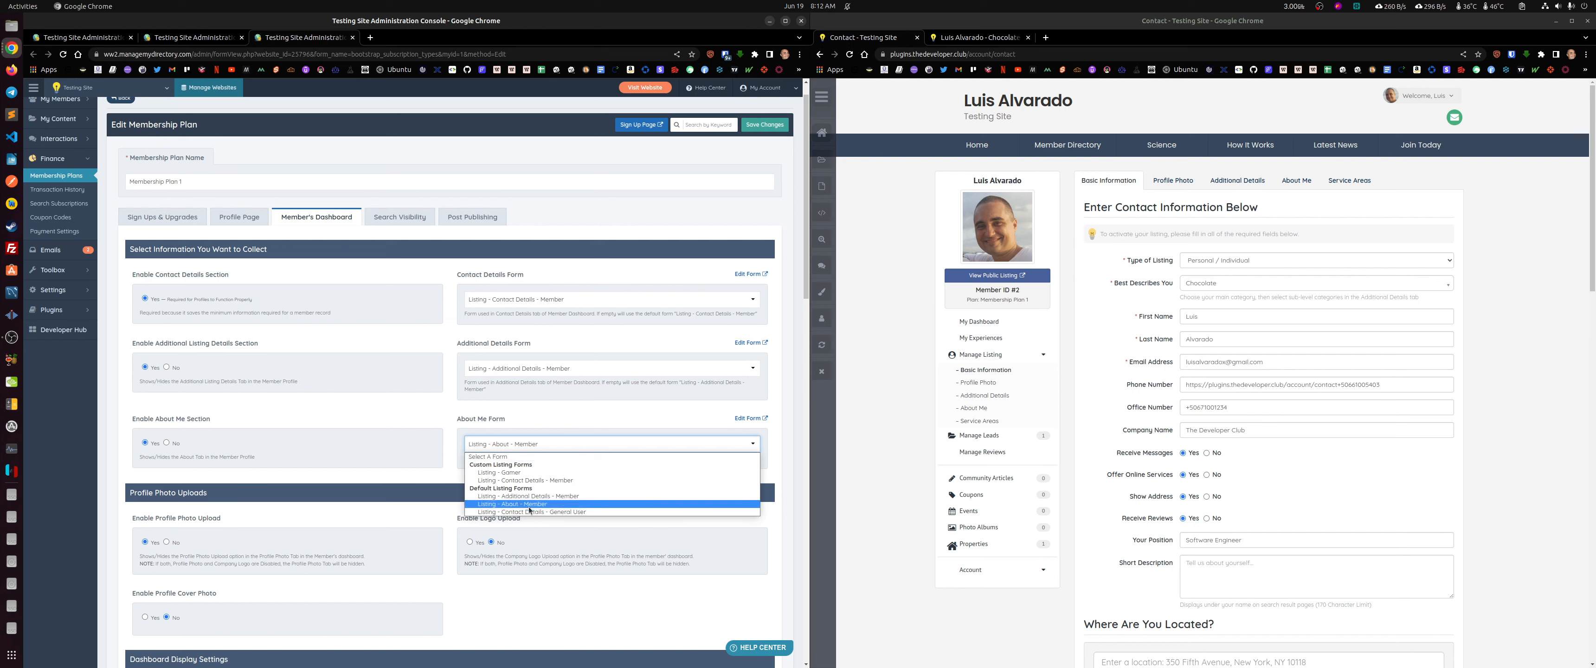
pyautogui.click(467, 396)
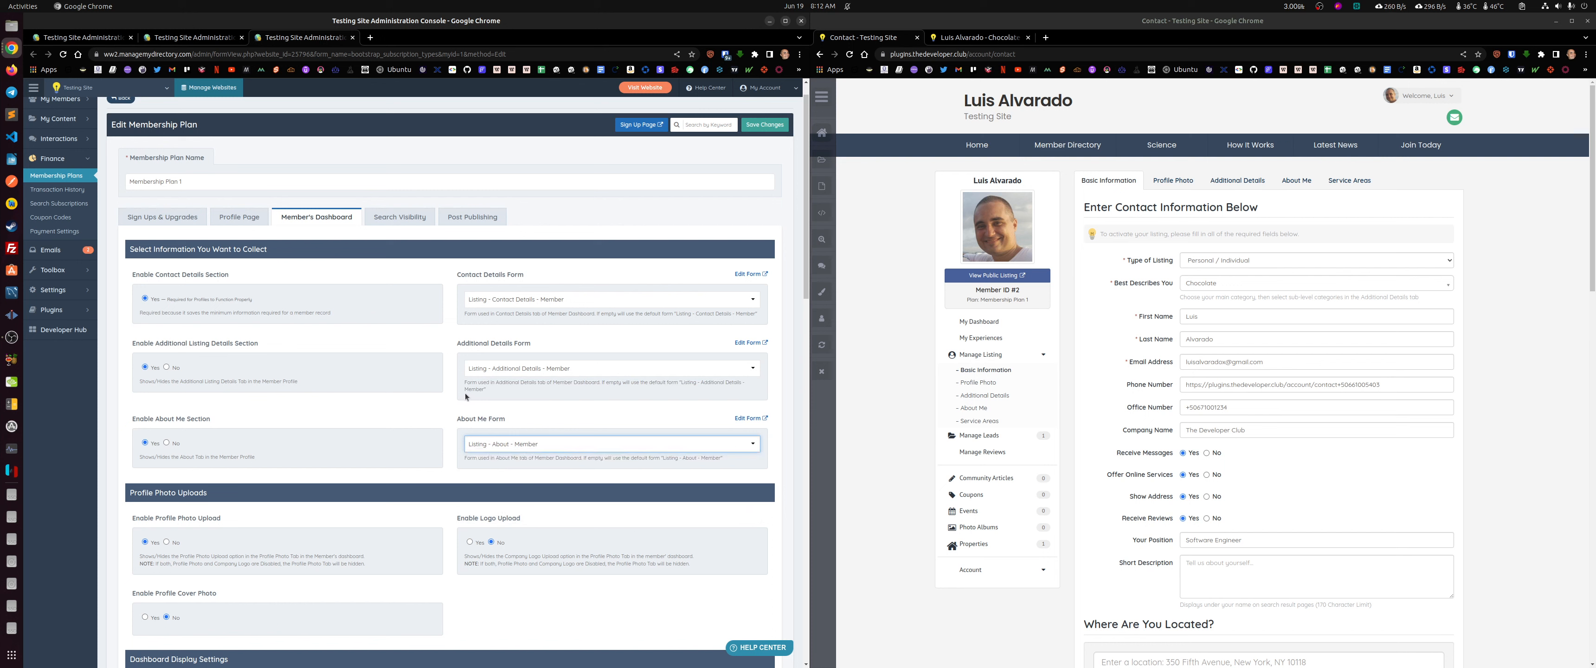
pyautogui.click(489, 445)
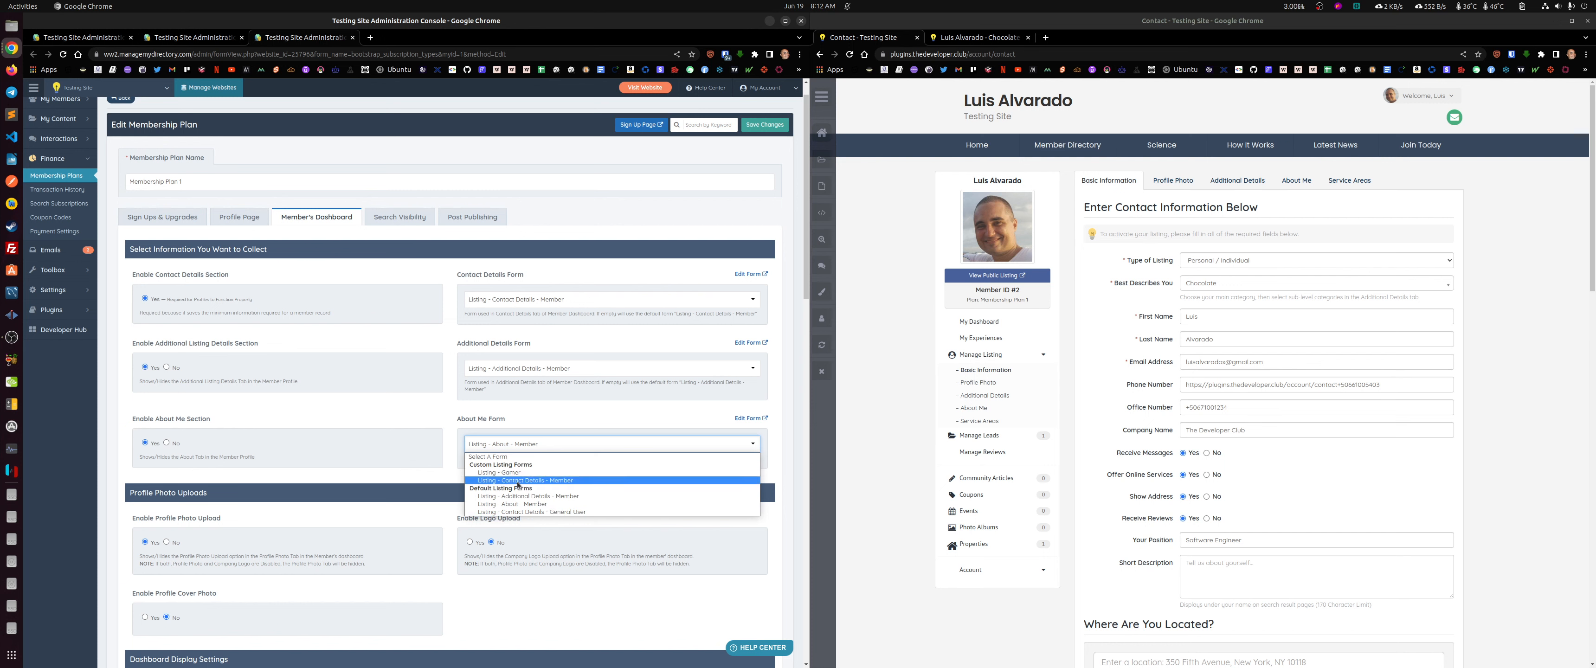
pyautogui.click(419, 404)
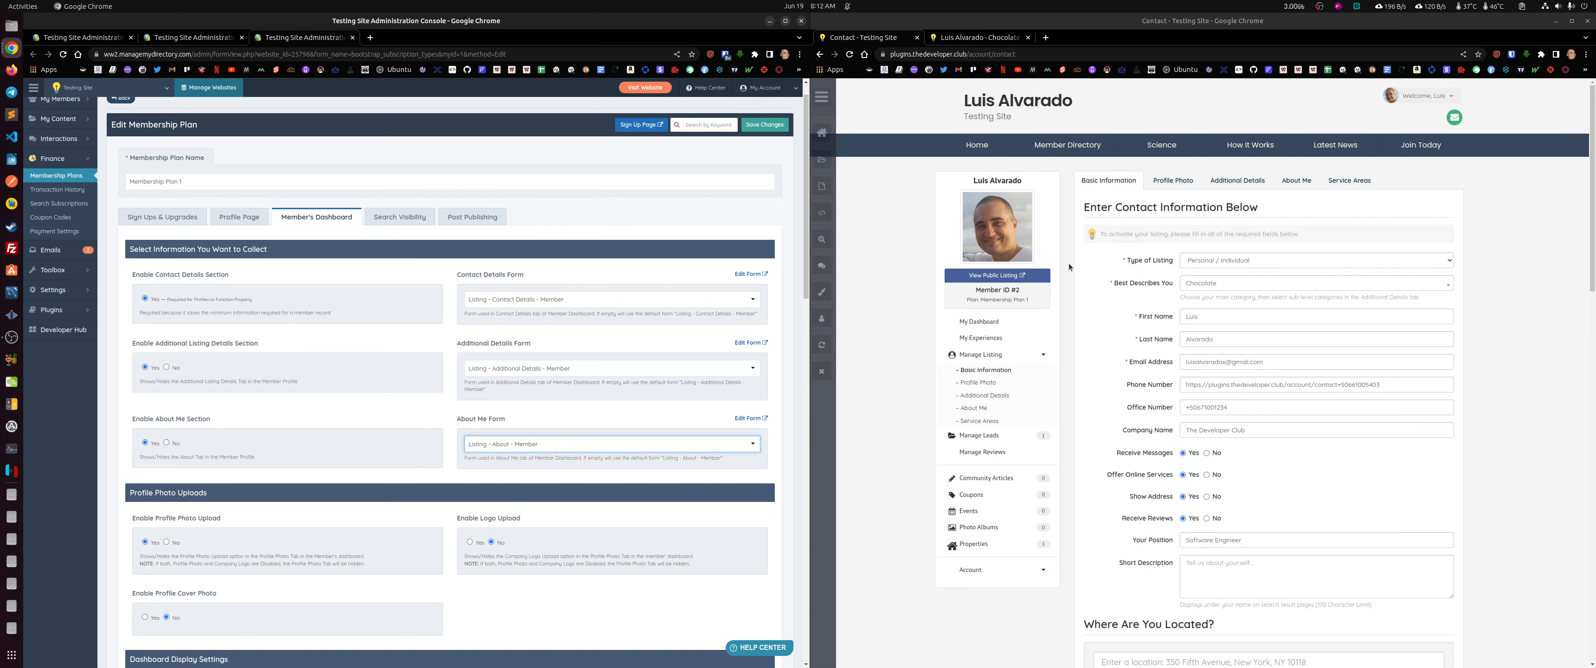
# Step: Set Contact Details Form to Listing - Gamer, save the plan, and reload the member's contact page
pyautogui.click(493, 300)
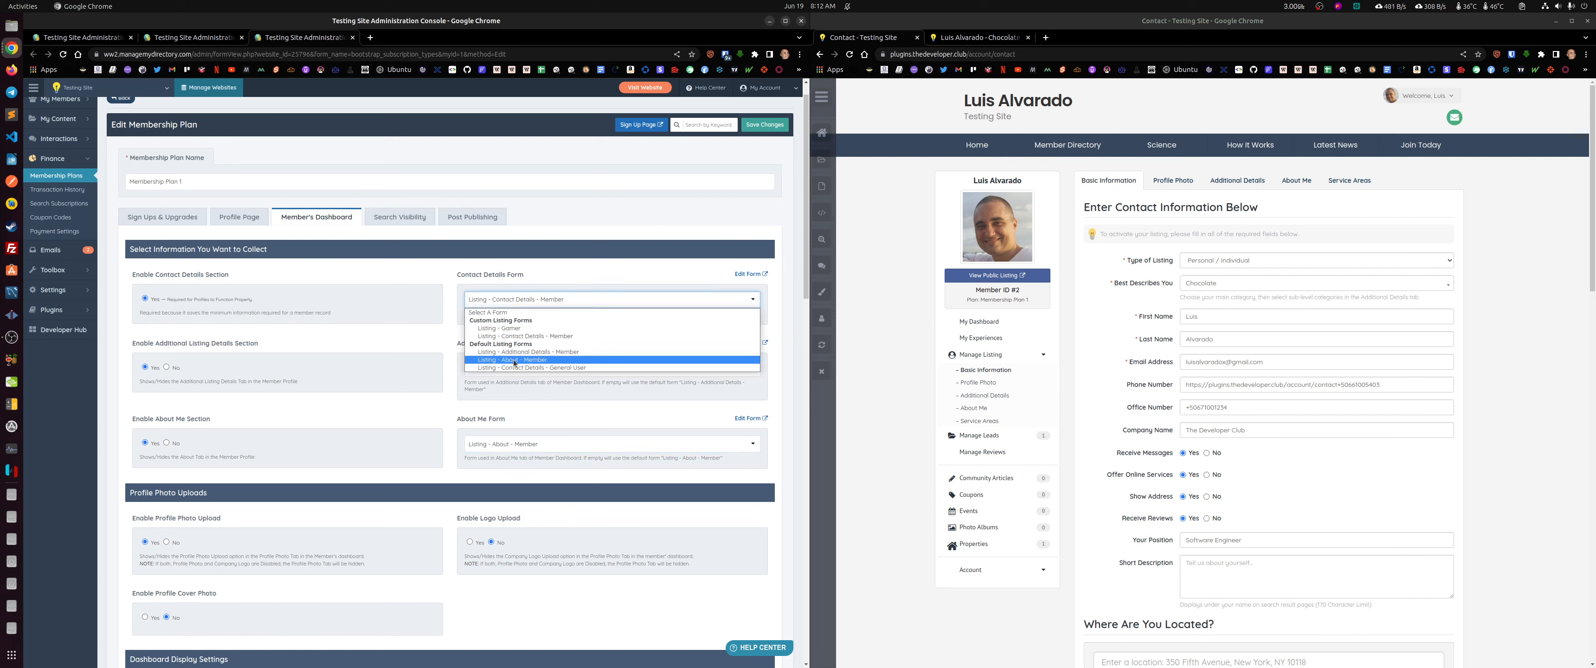
pyautogui.click(506, 329)
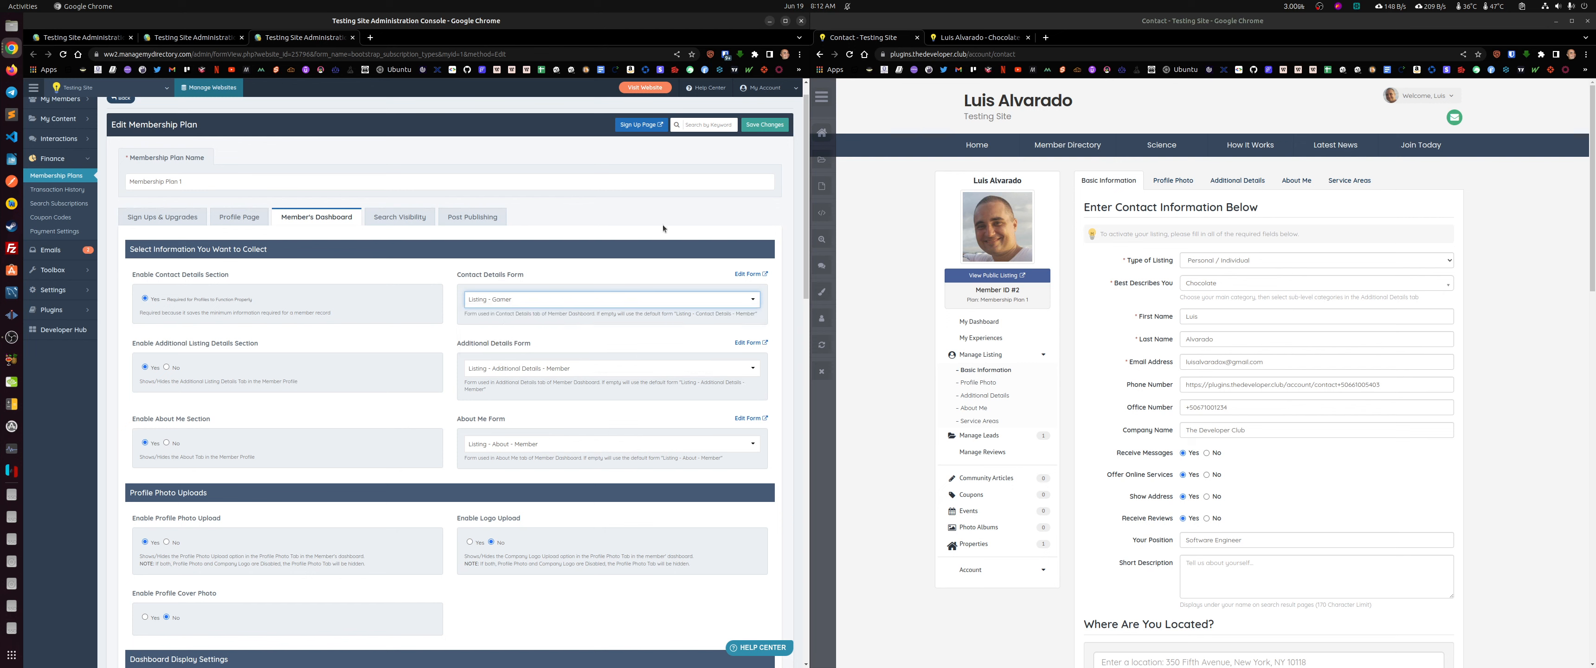
pyautogui.click(749, 127)
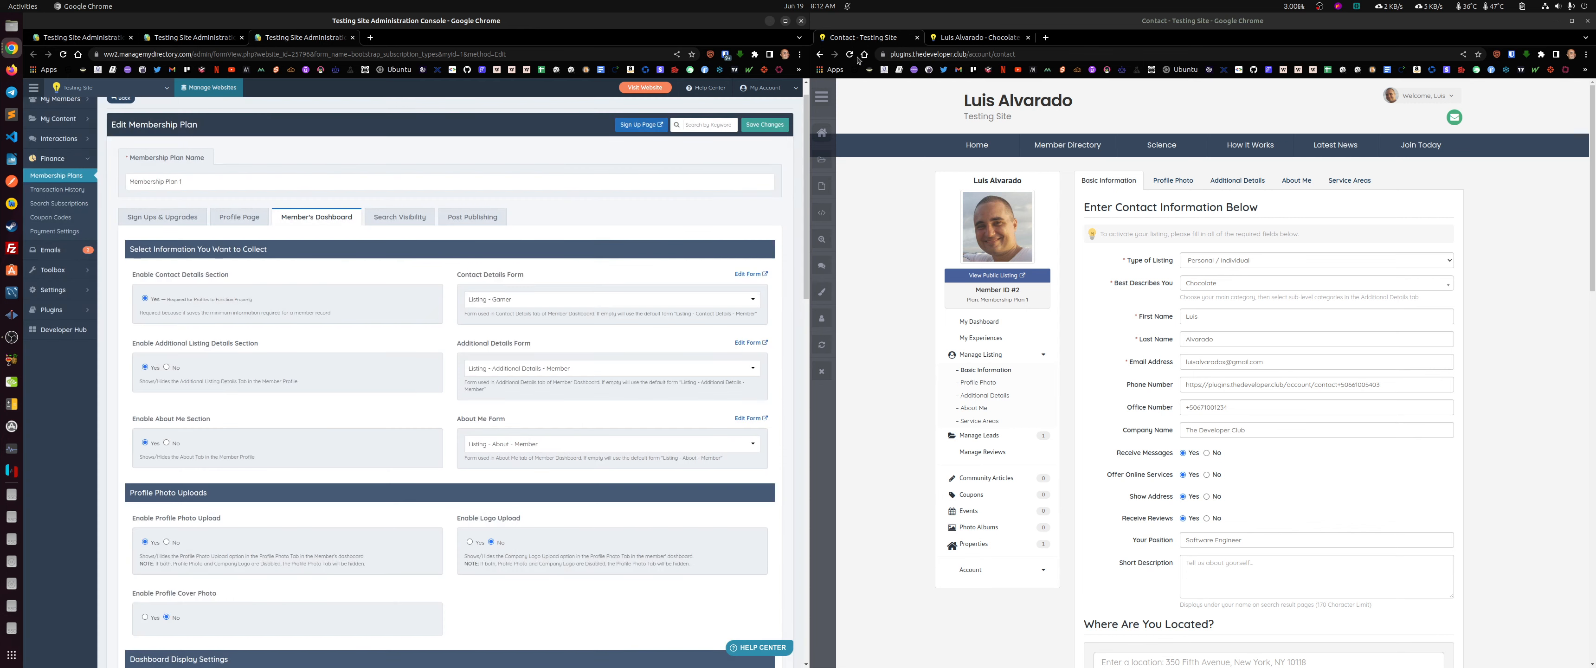
pyautogui.click(851, 55)
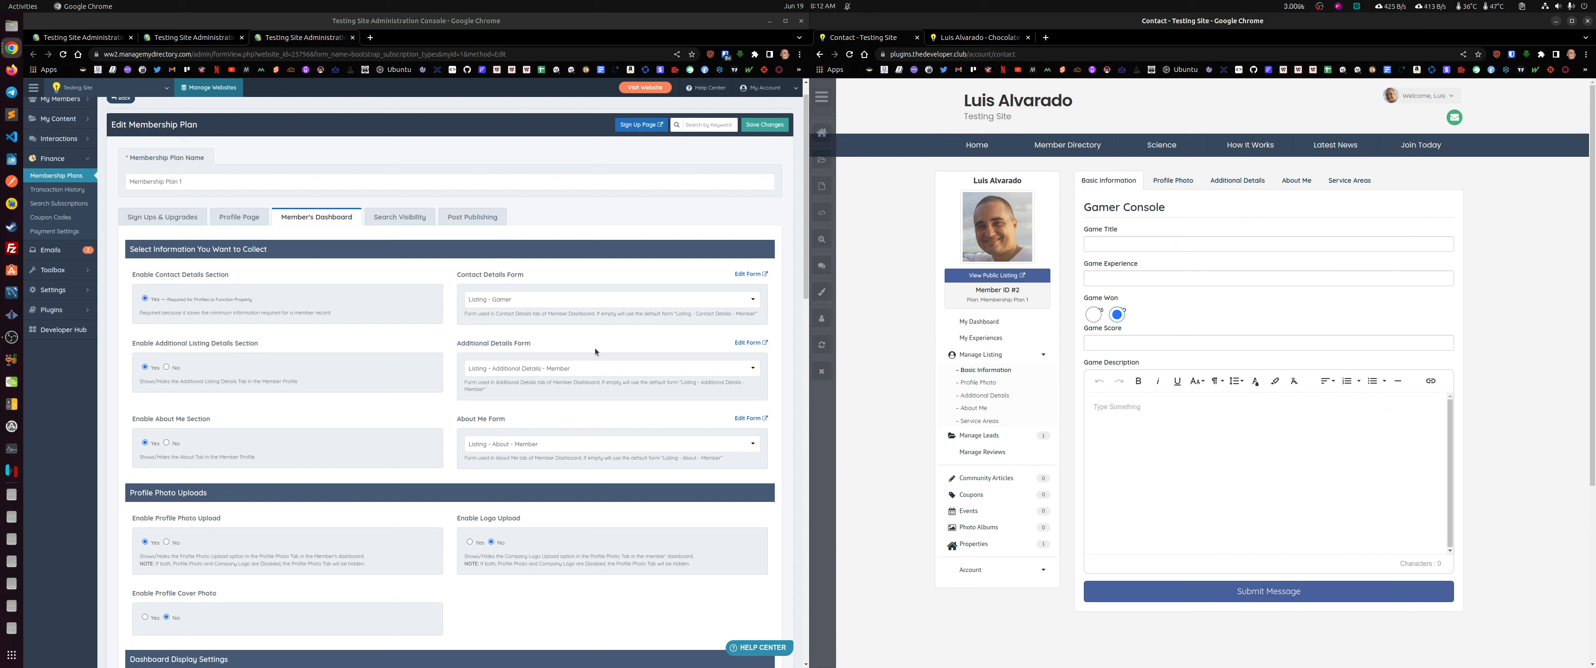
# Step: Set Contact Details Form to Listing - Contact Details - Member, save the plan, and reload the member's contact page
pyautogui.click(502, 301)
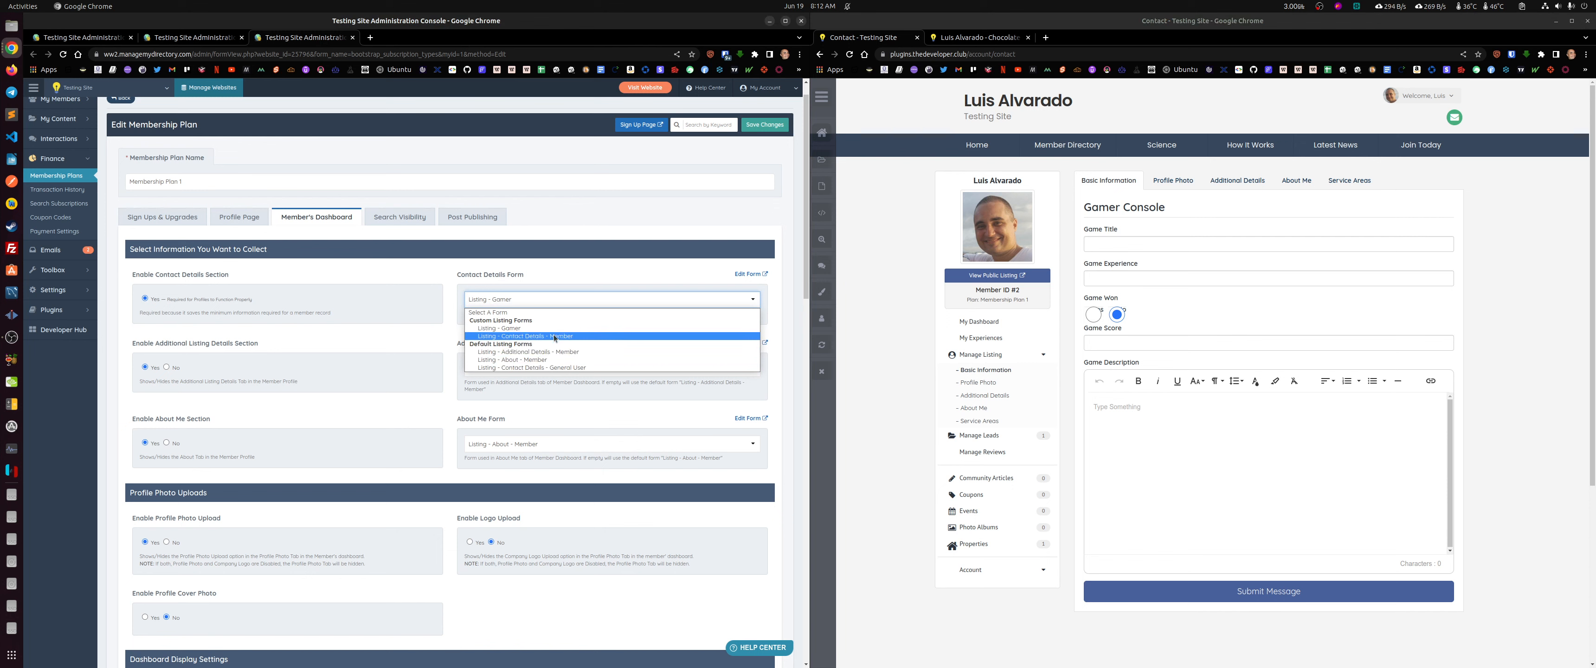
pyautogui.click(589, 336)
pyautogui.click(759, 128)
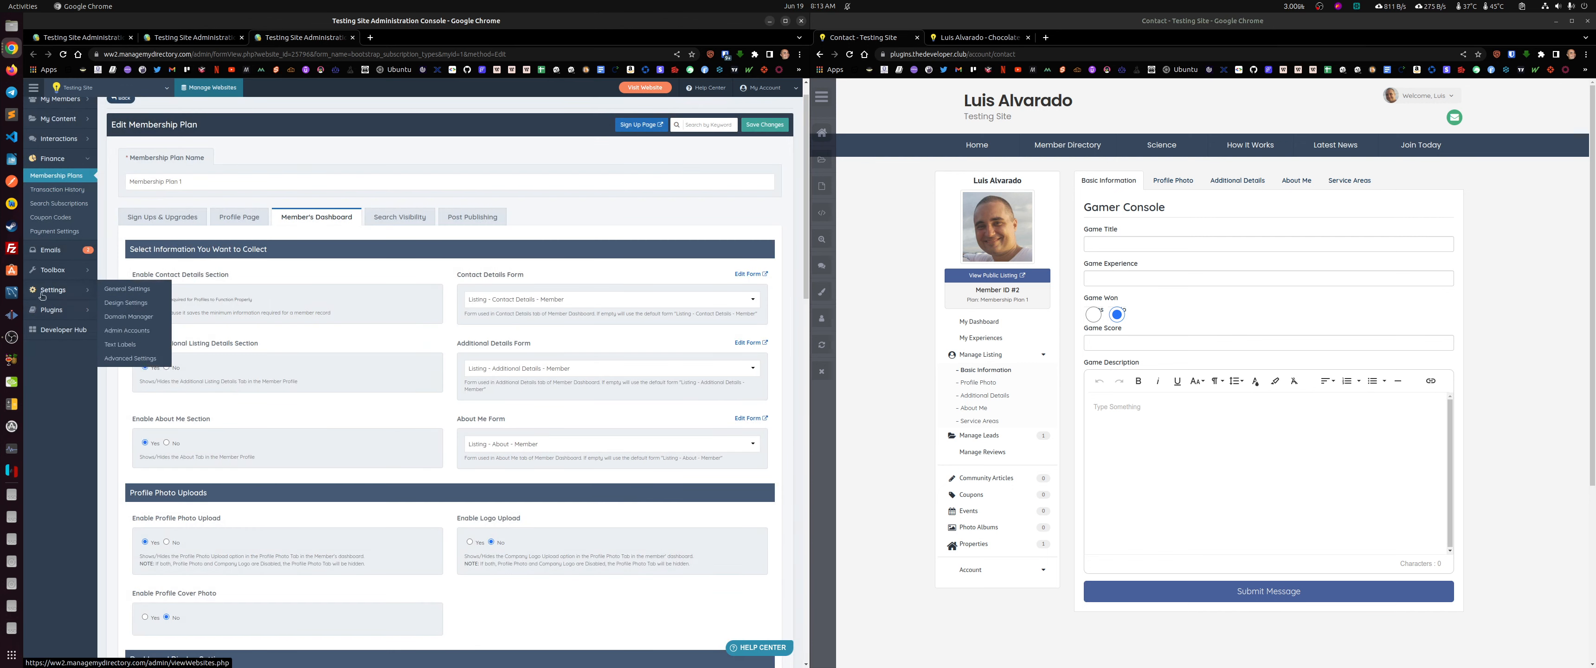
pyautogui.moveTo(56, 289)
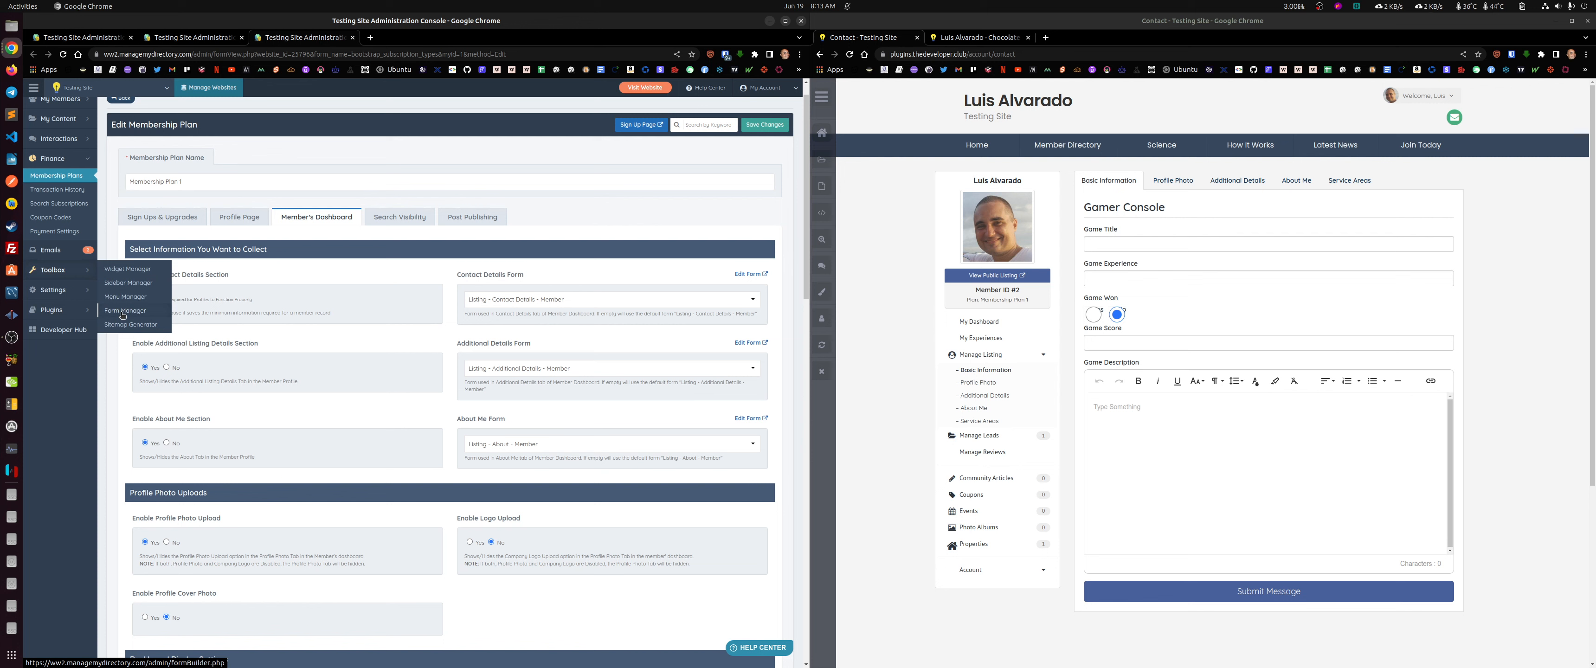
pyautogui.click(1503, 305)
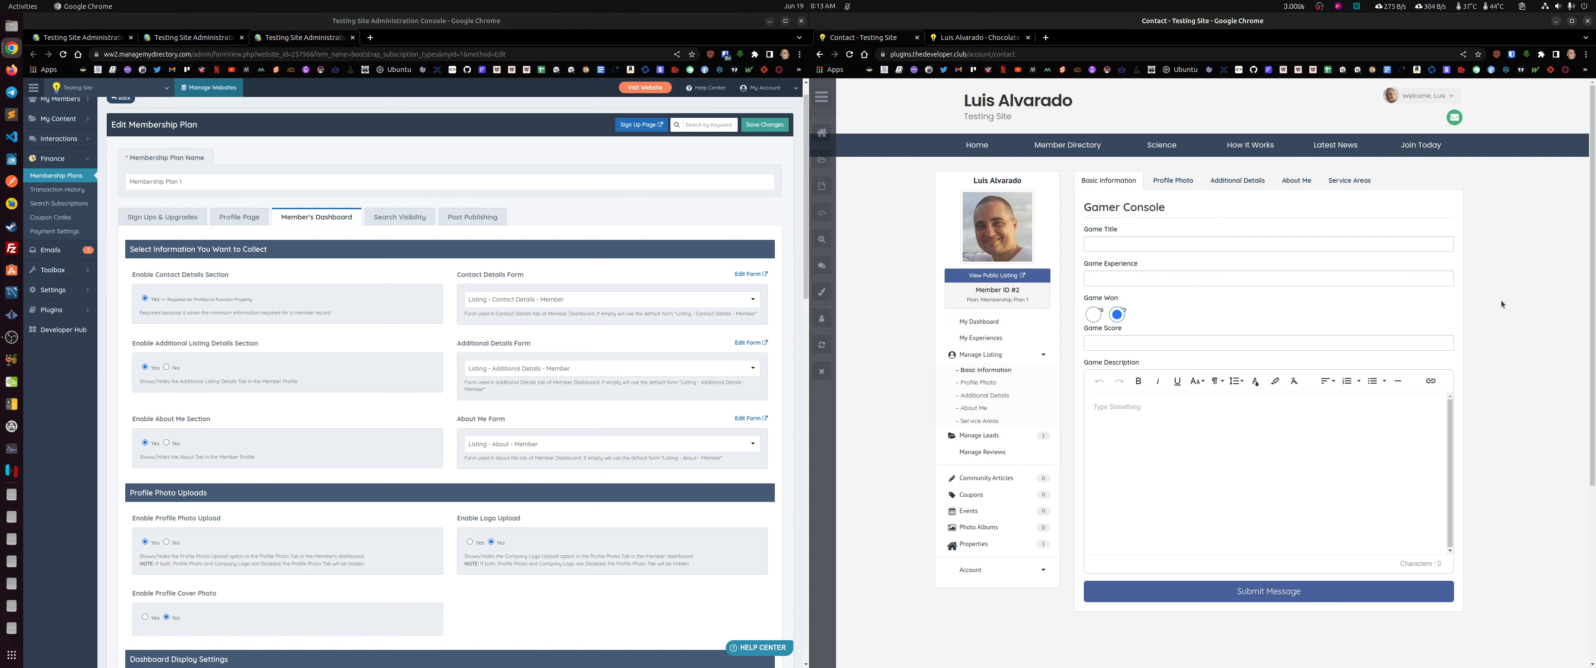
pyautogui.click(850, 54)
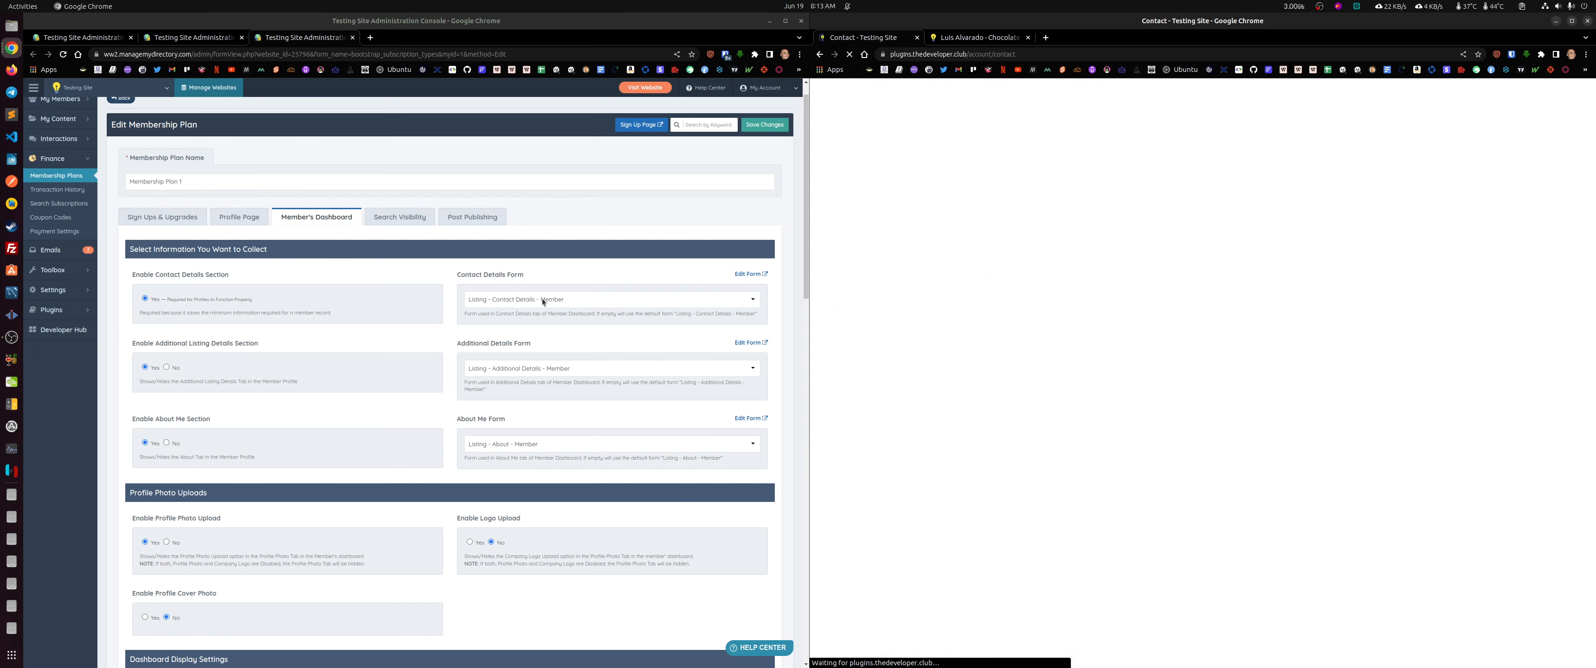
# Step: Review the Contact Details Form choices again and compare the selected form with the fields on the member's contact page
pyautogui.click(566, 299)
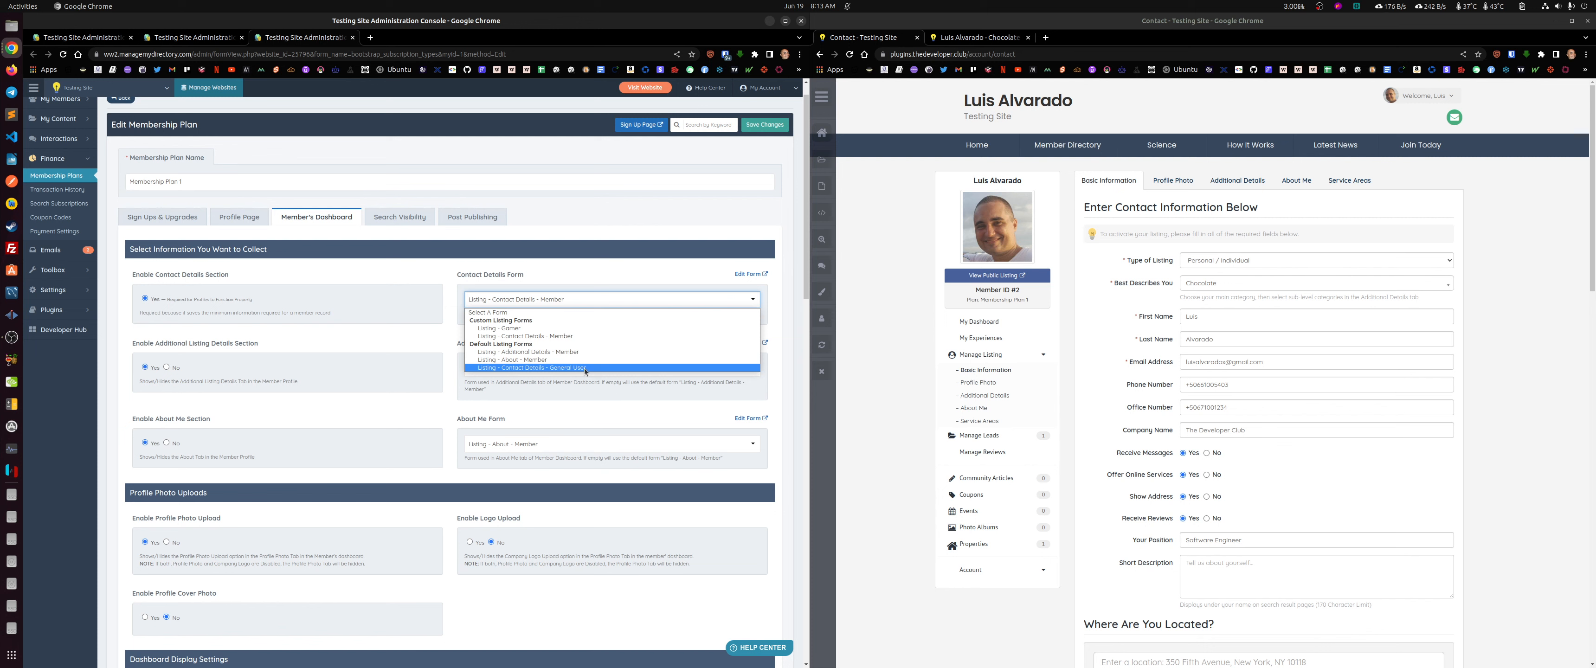
pyautogui.click(604, 210)
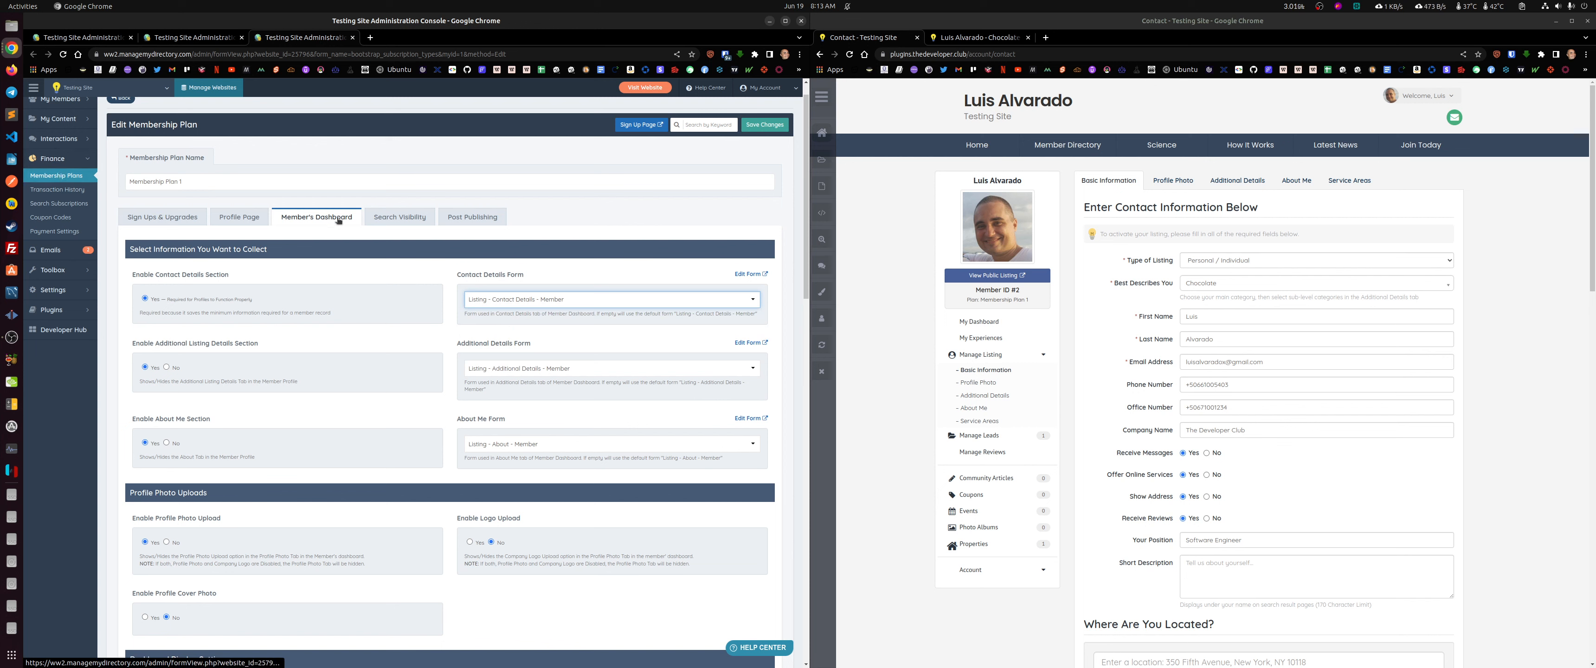
pyautogui.click(557, 300)
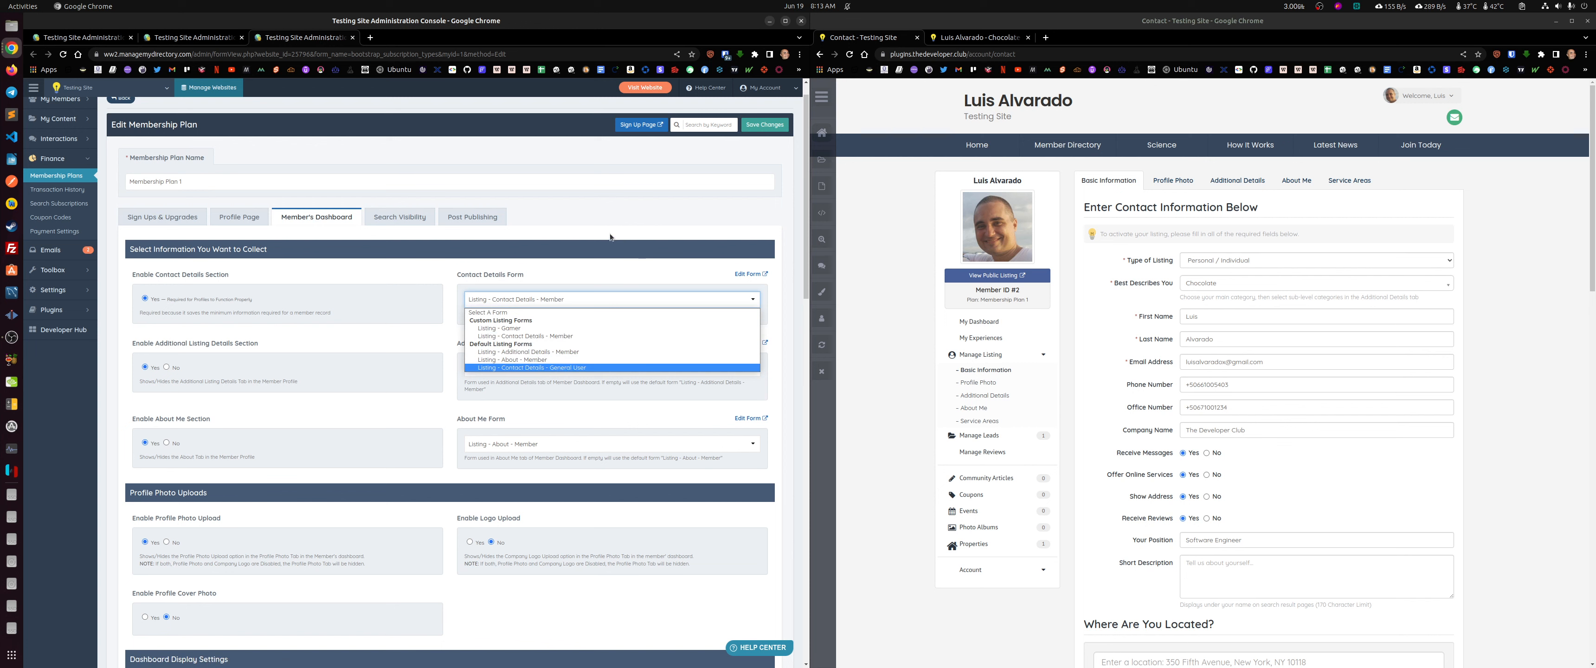
pyautogui.click(582, 203)
pyautogui.click(582, 214)
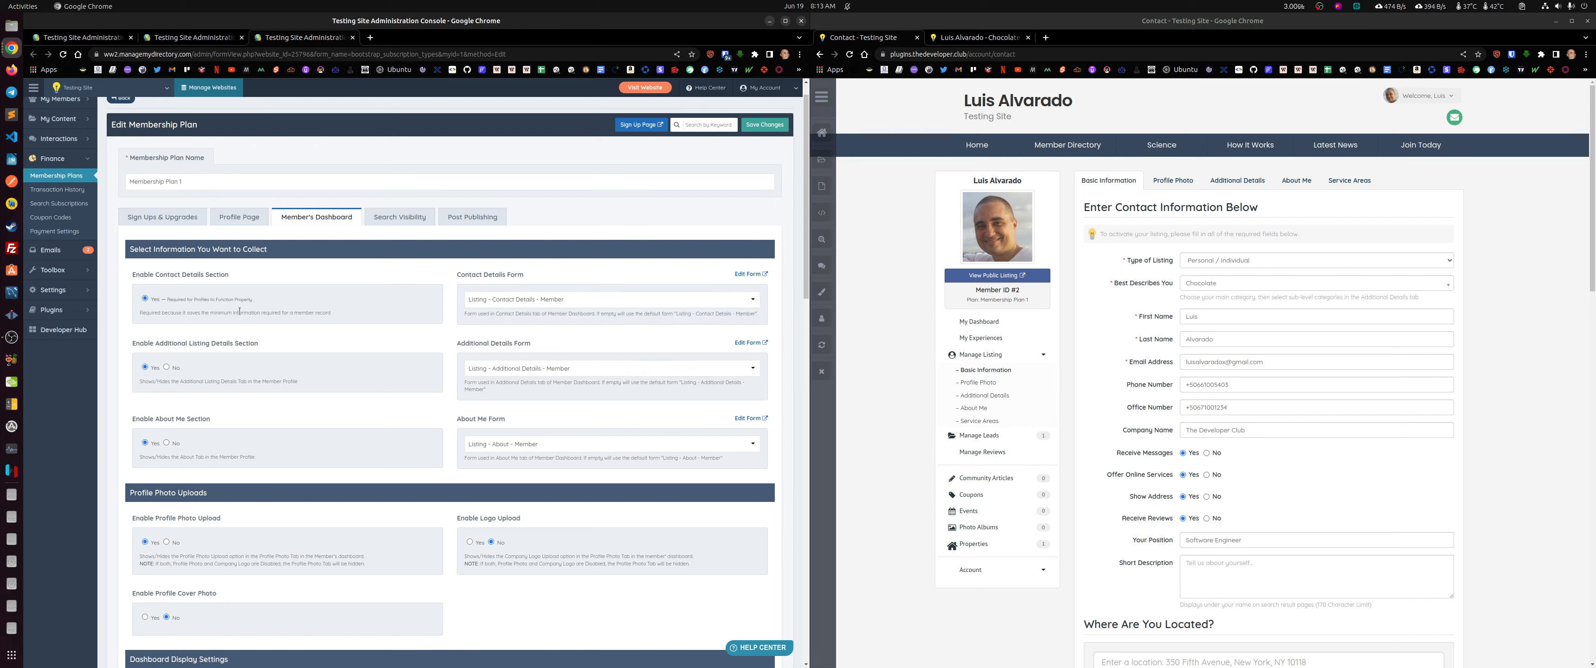
pyautogui.moveTo(1090, 207); pyautogui.dragTo(1320, 588)
pyautogui.click(1523, 432)
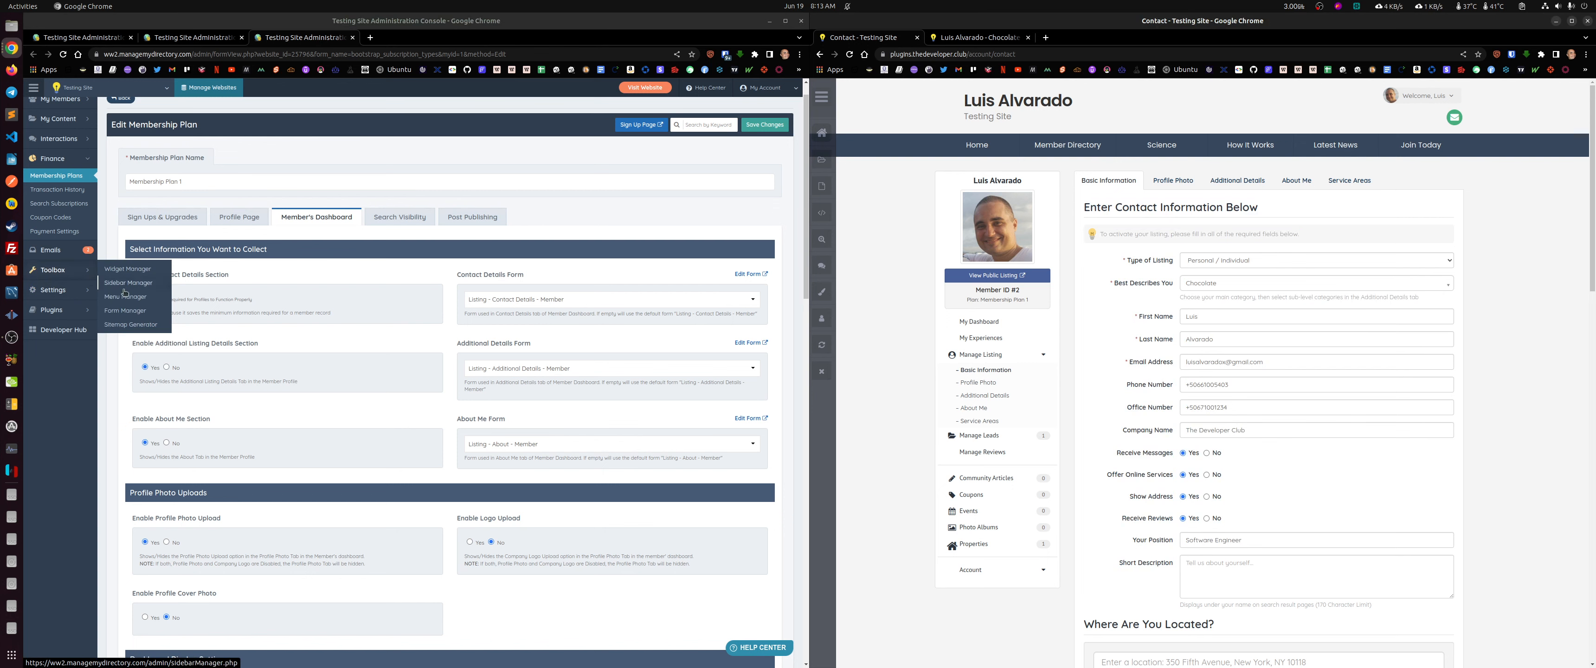
# Step: Go to Form Manager and open the custom form Listing - Contact Details - Member for editing
pyautogui.click(124, 290)
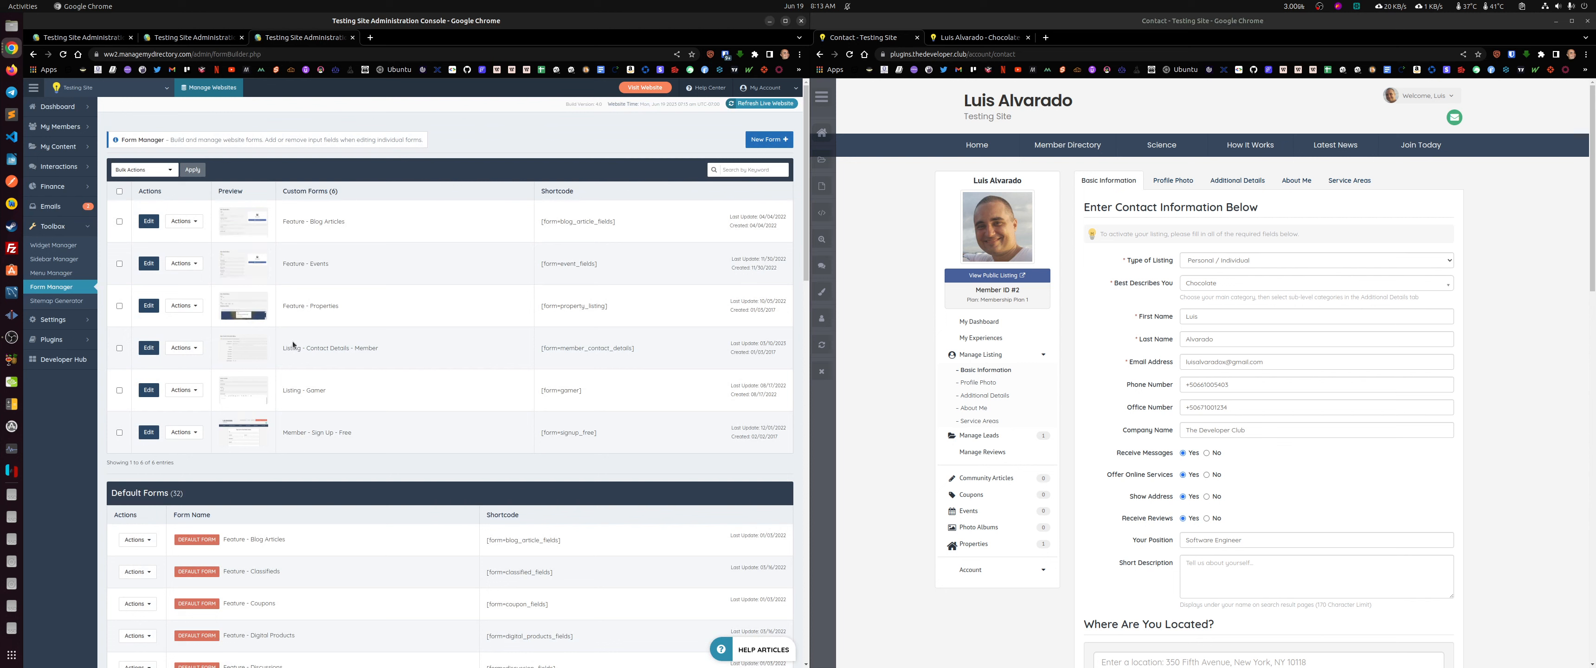
pyautogui.tripleClick(408, 356)
pyautogui.click(414, 356)
pyautogui.click(148, 347)
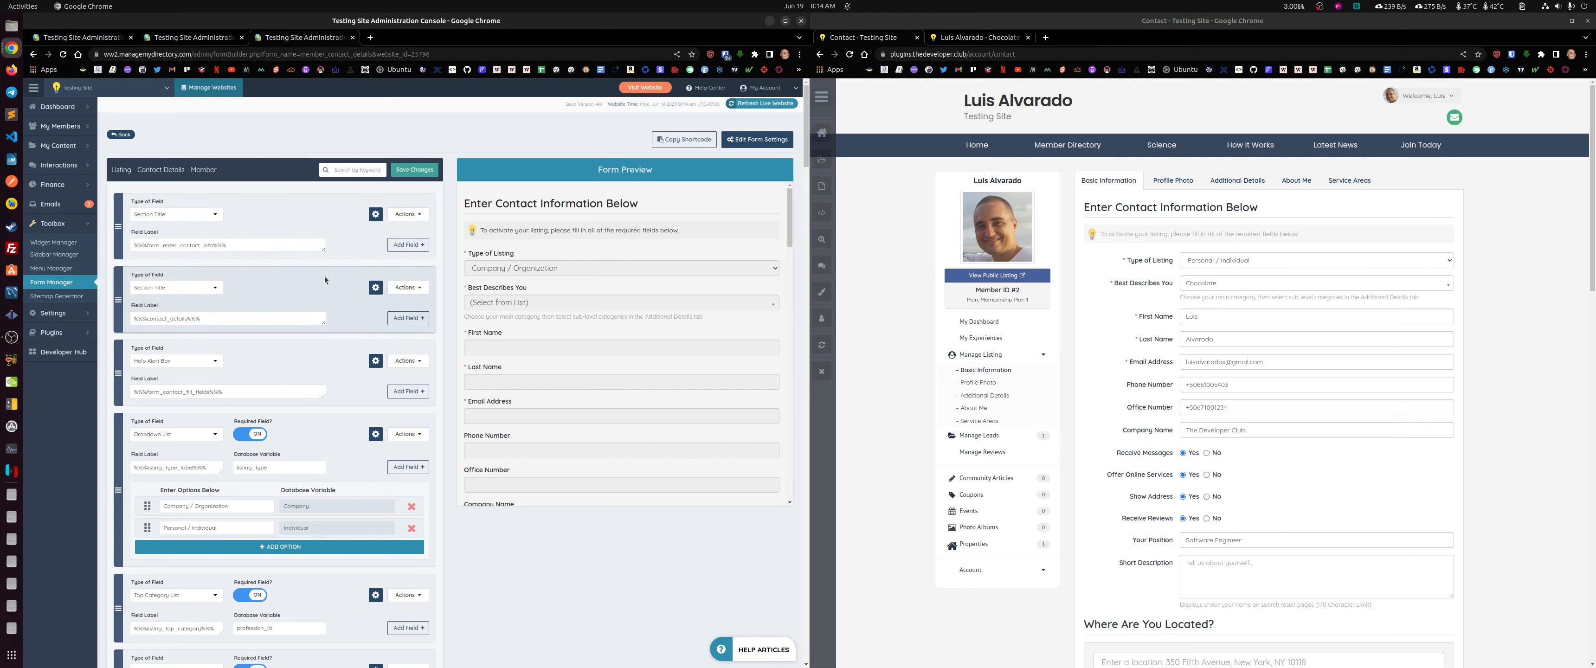
# Step: Examine the Help Alert Box's field label variable in the form and open Text Labels in a new browser tab
pyautogui.scroll(-1, 326, 273)
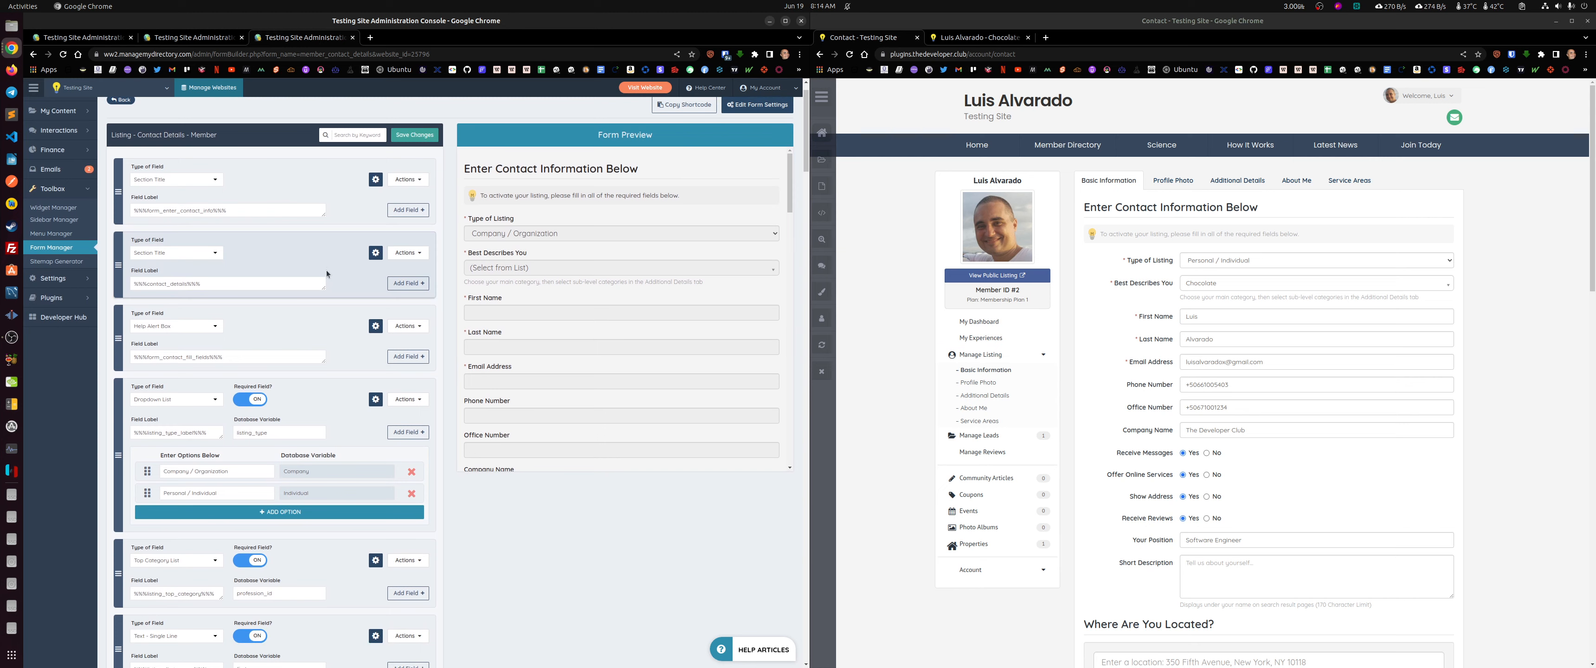
pyautogui.scroll(-2, 327, 273)
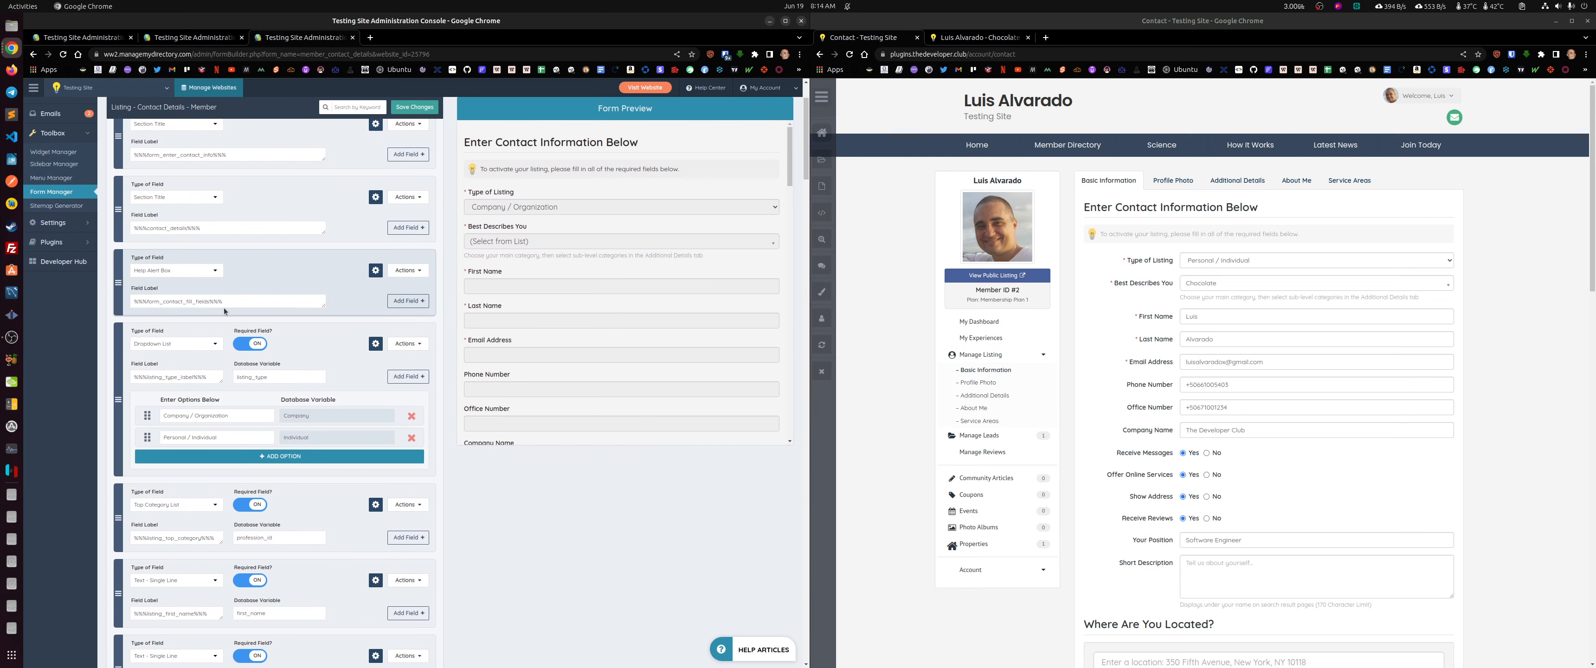
pyautogui.moveTo(224, 302); pyautogui.dragTo(207, 303)
pyautogui.click(208, 302)
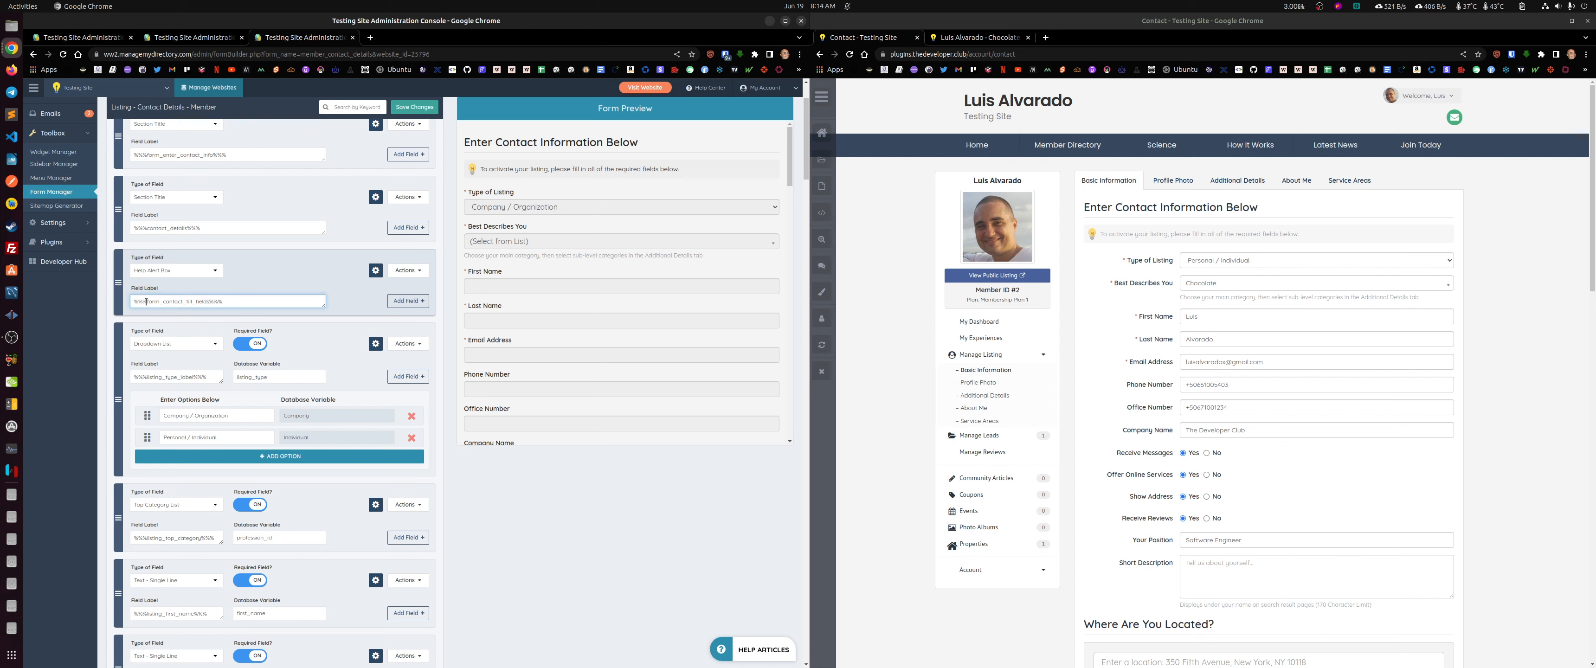
pyautogui.moveTo(60, 223)
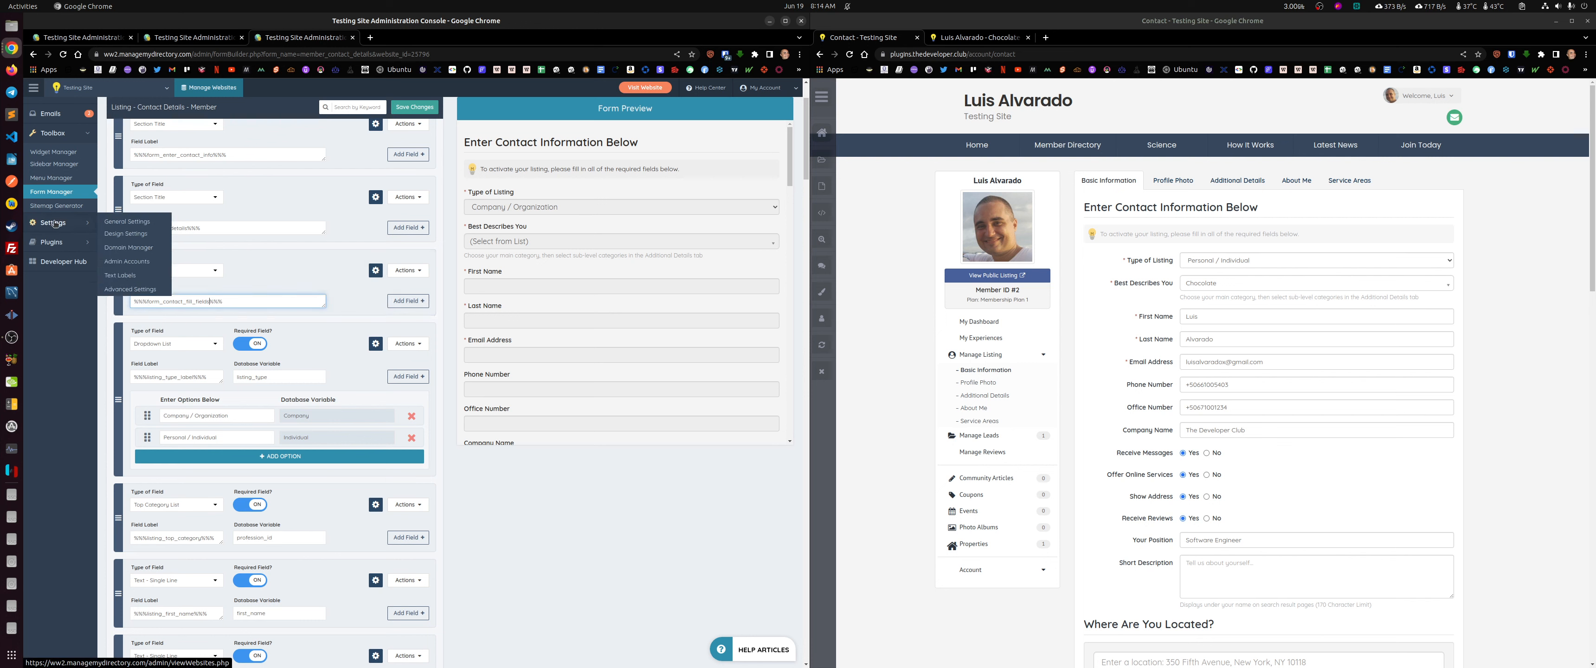
pyautogui.middleClick(131, 277)
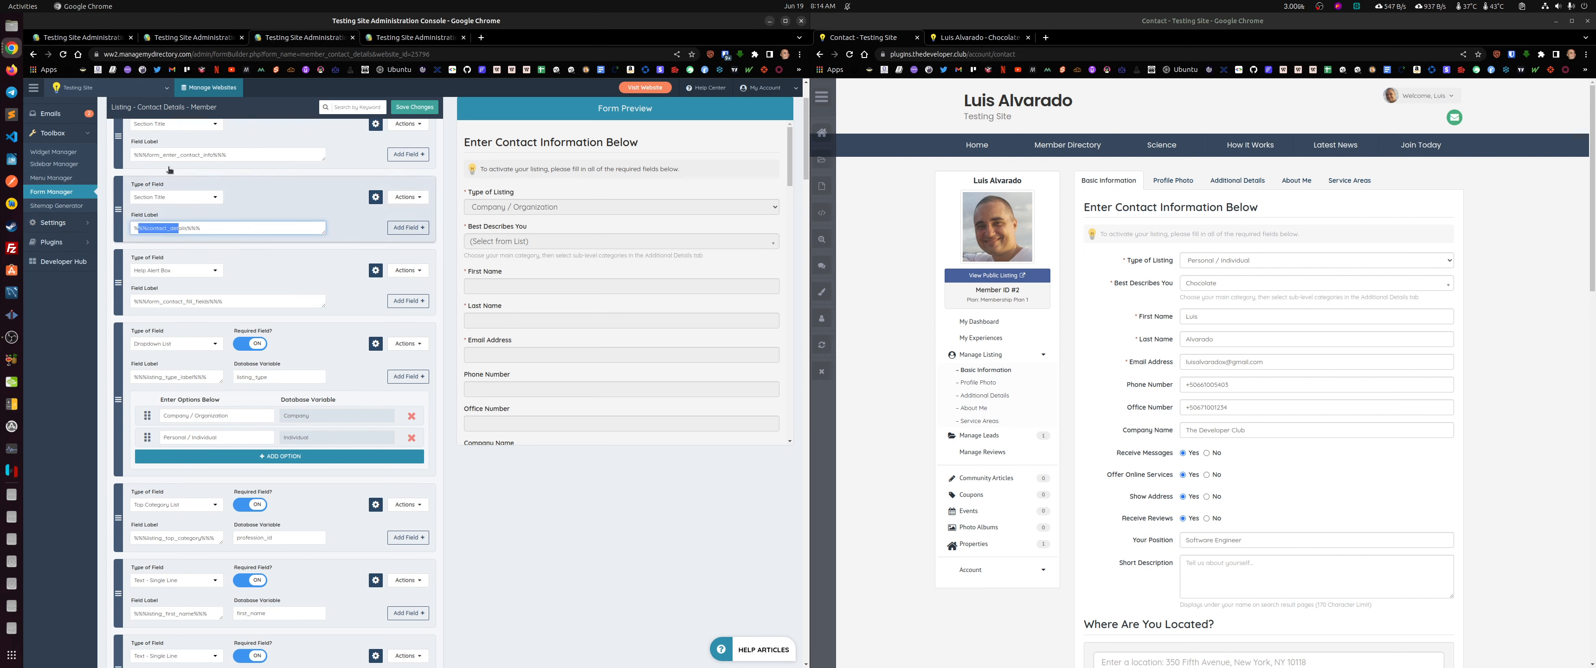
# Step: Examine the label variables of the form's section titles and first name field
pyautogui.click(150, 155)
pyautogui.scroll(-5, 171, 502)
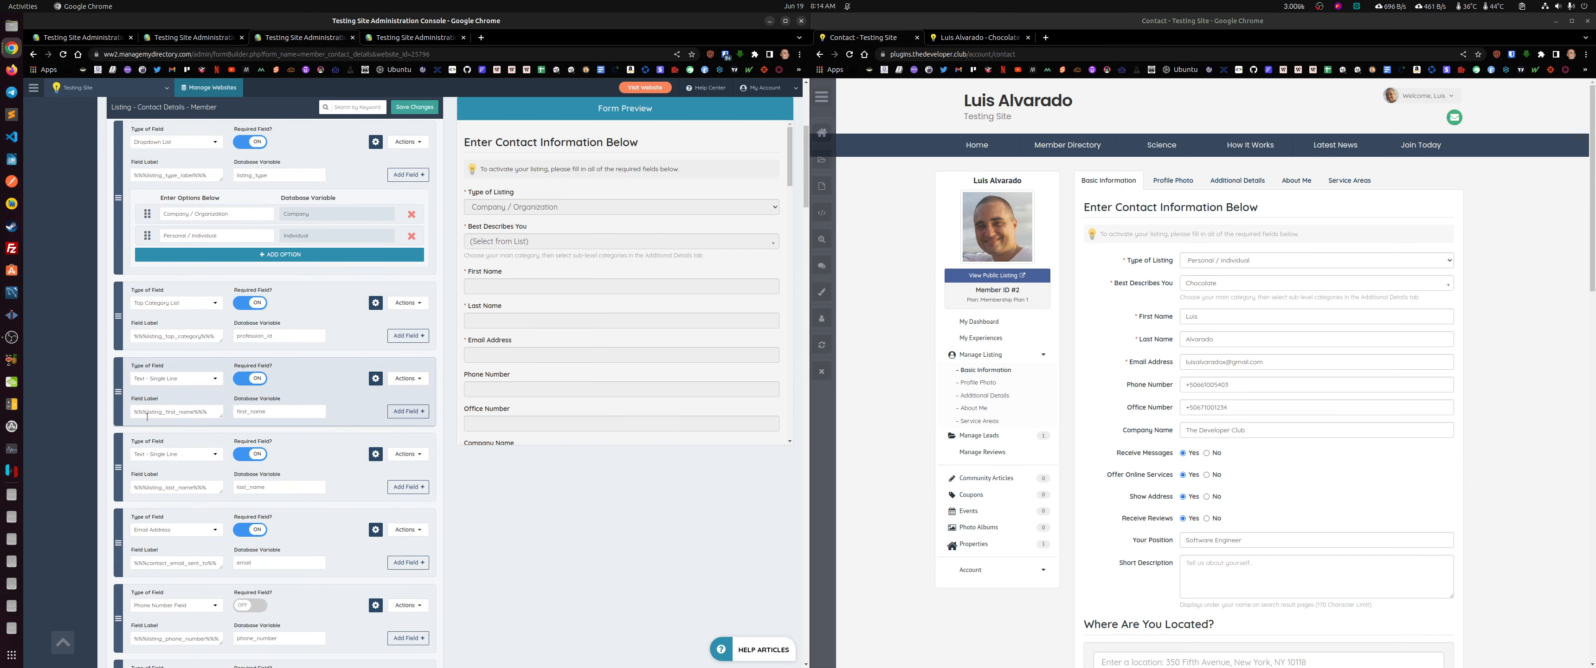
pyautogui.moveTo(147, 414); pyautogui.dragTo(192, 408)
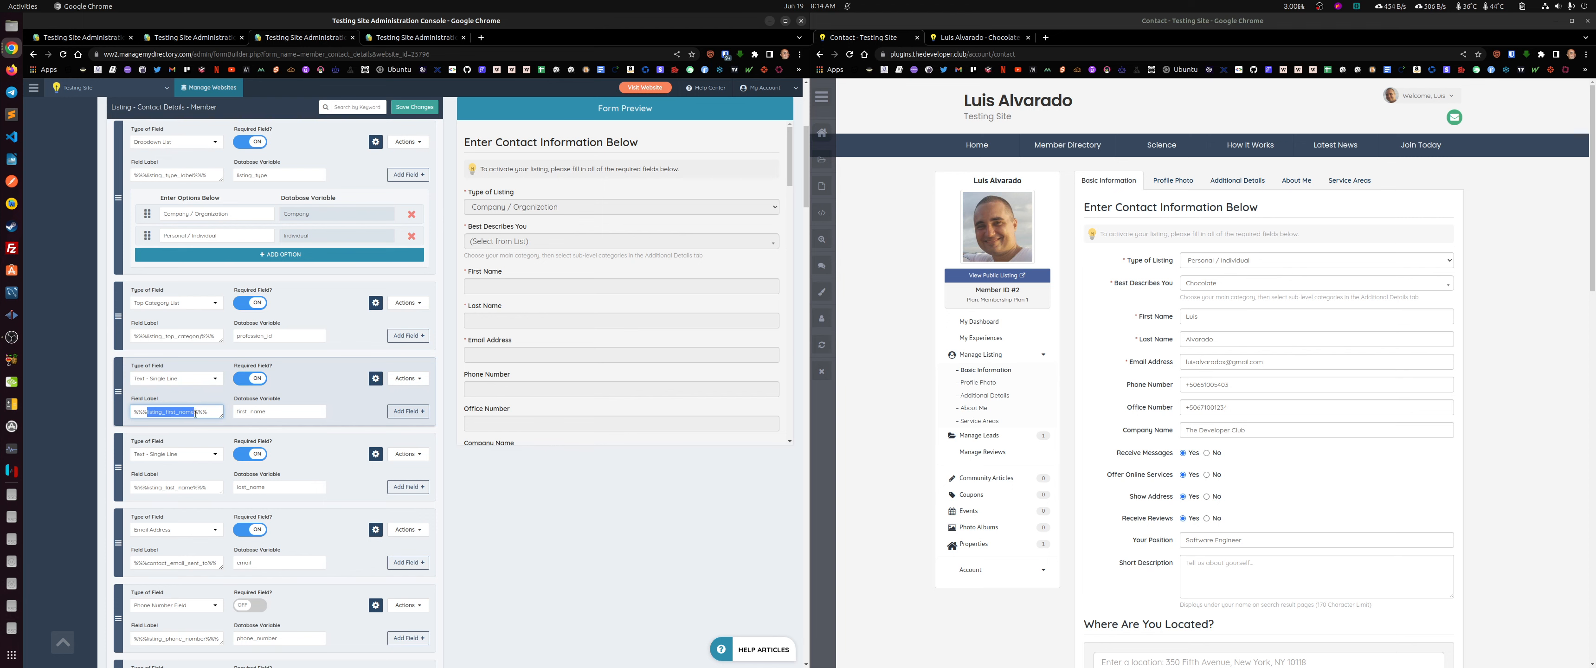
pyautogui.scroll(5, 74, 284)
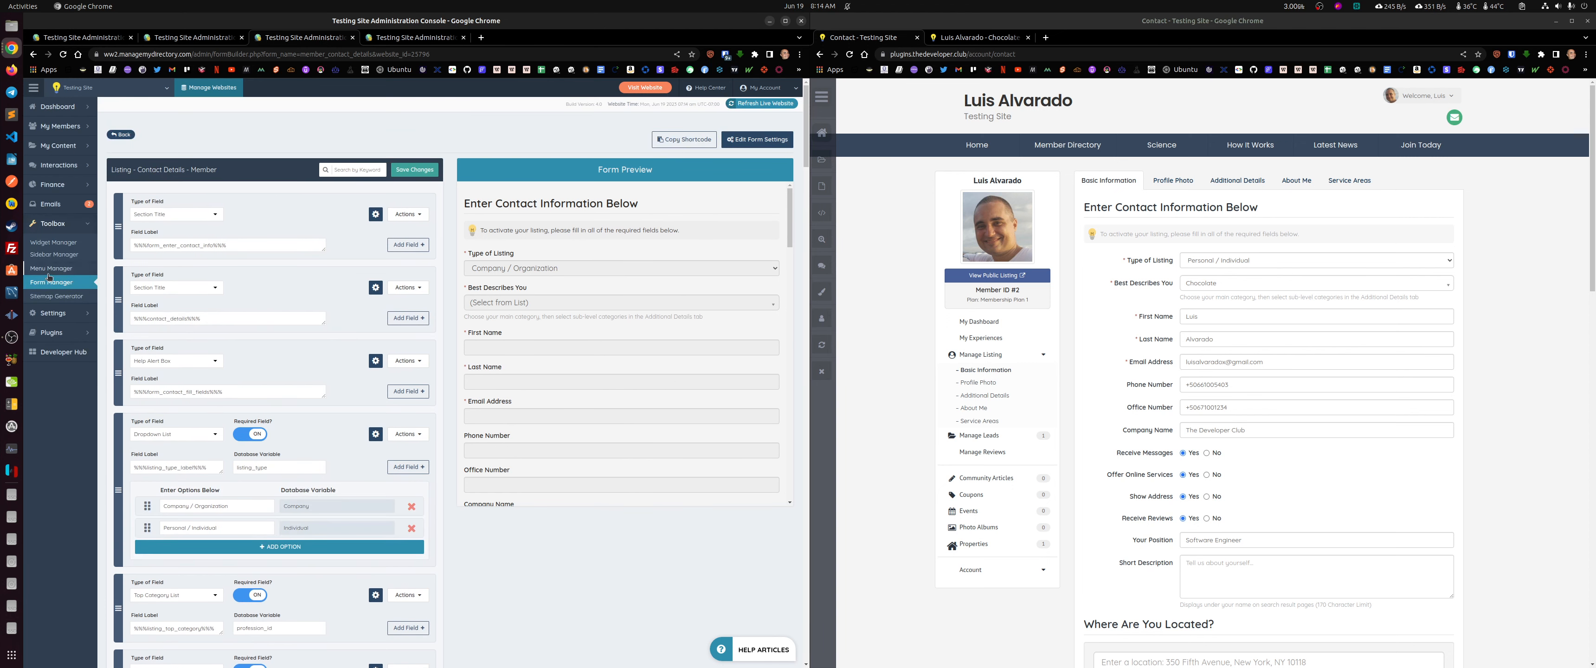
# Step: Set the listing_first_name text label to "First Name YEAP", save it, and check it on the reloaded member contact page
pyautogui.moveTo(57, 317)
pyautogui.click(145, 366)
pyautogui.click(757, 170)
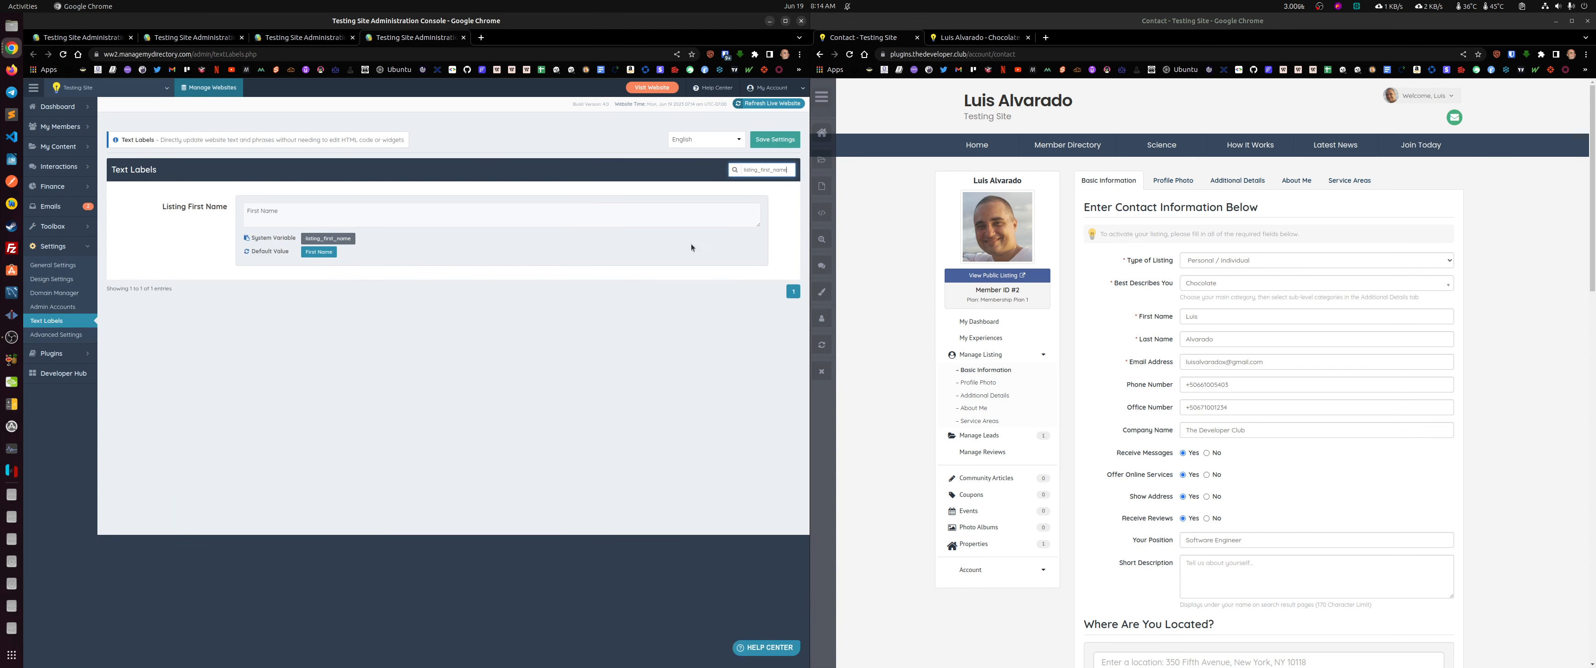
pyautogui.click(283, 214)
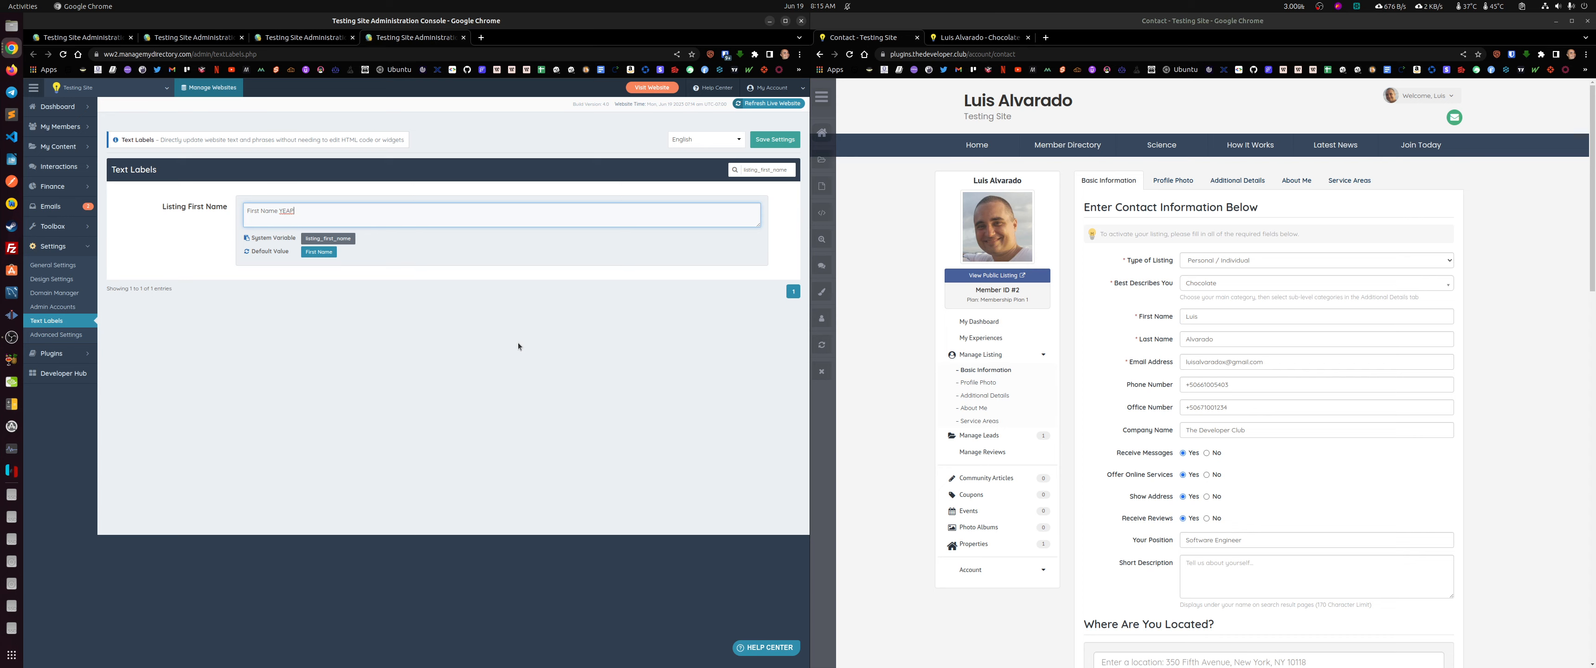
pyautogui.hotkey('ctrl', 's')
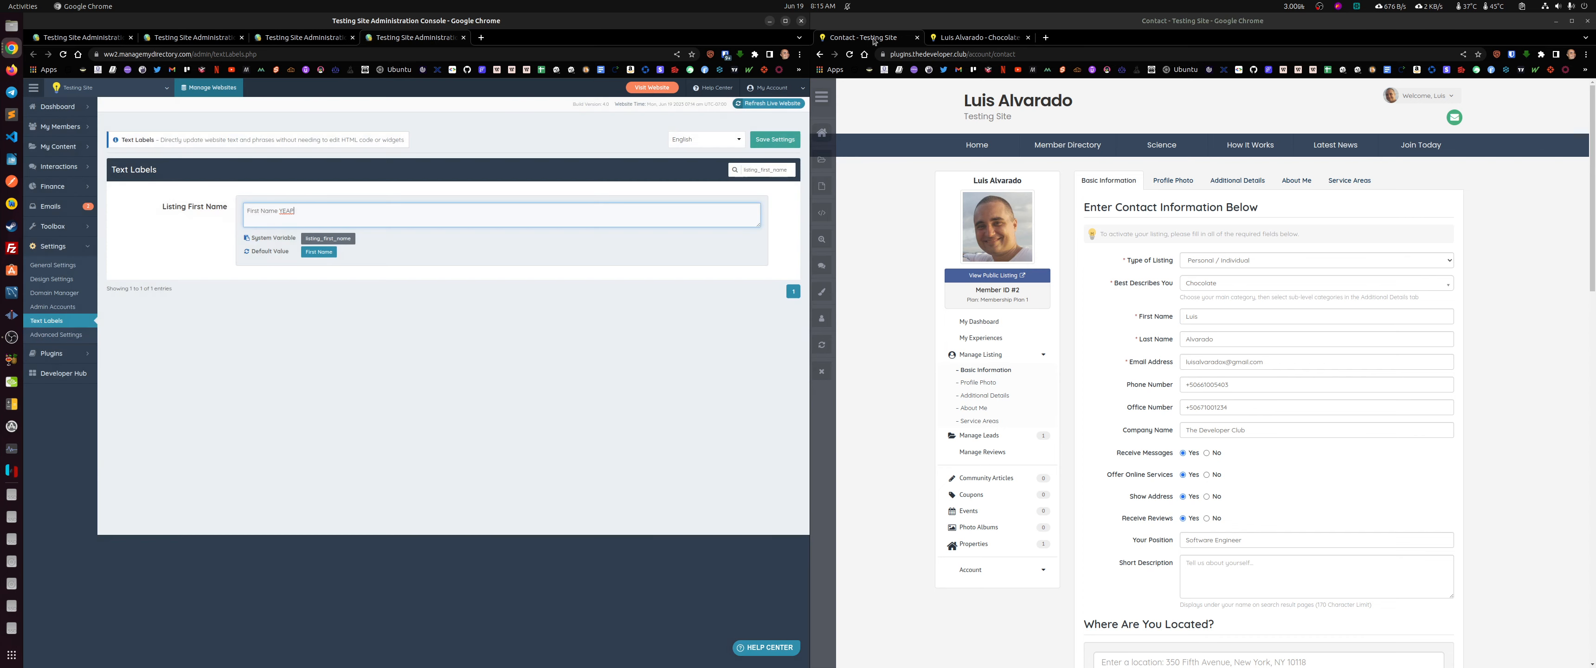
pyautogui.click(850, 54)
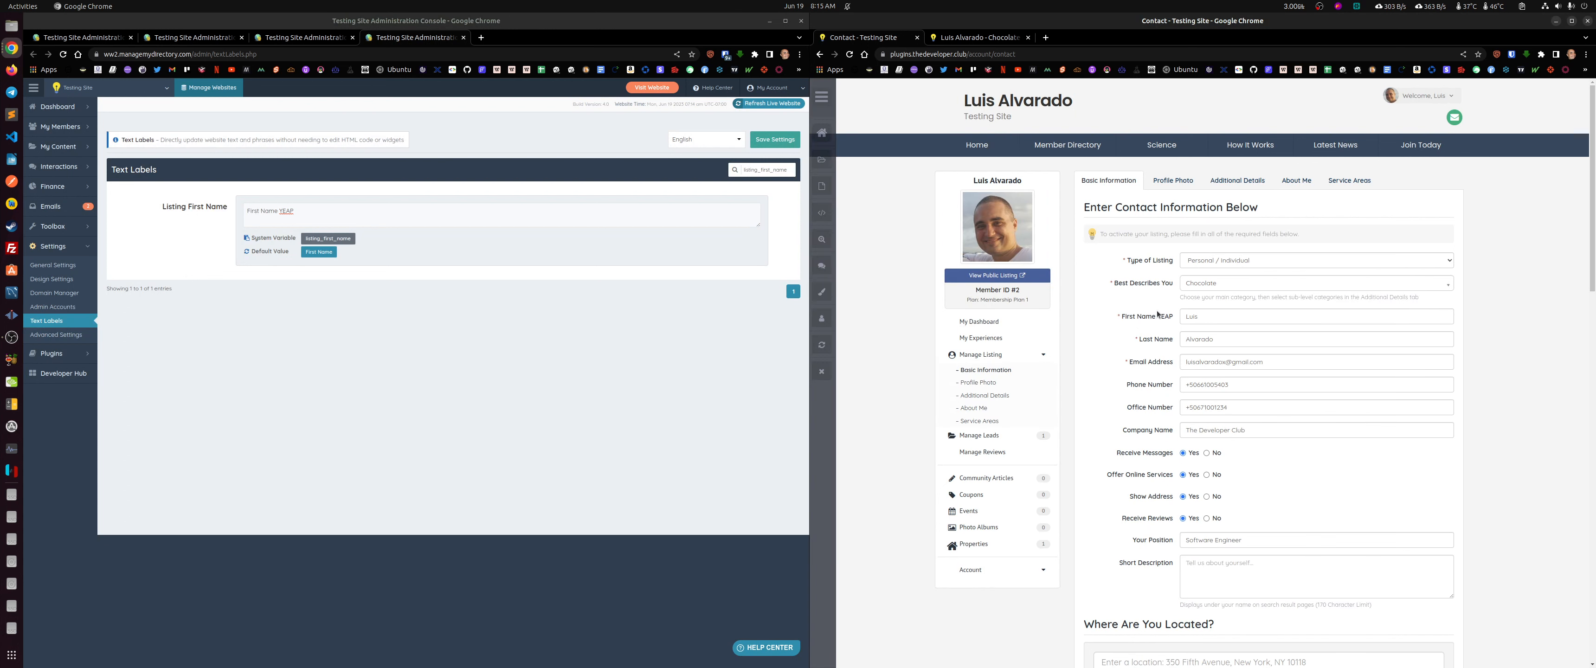
# Step: Extend the first name text label to "First Name YEAP THIS PROBLEM", save it, and check it on the member's contact page
pyautogui.click(379, 220)
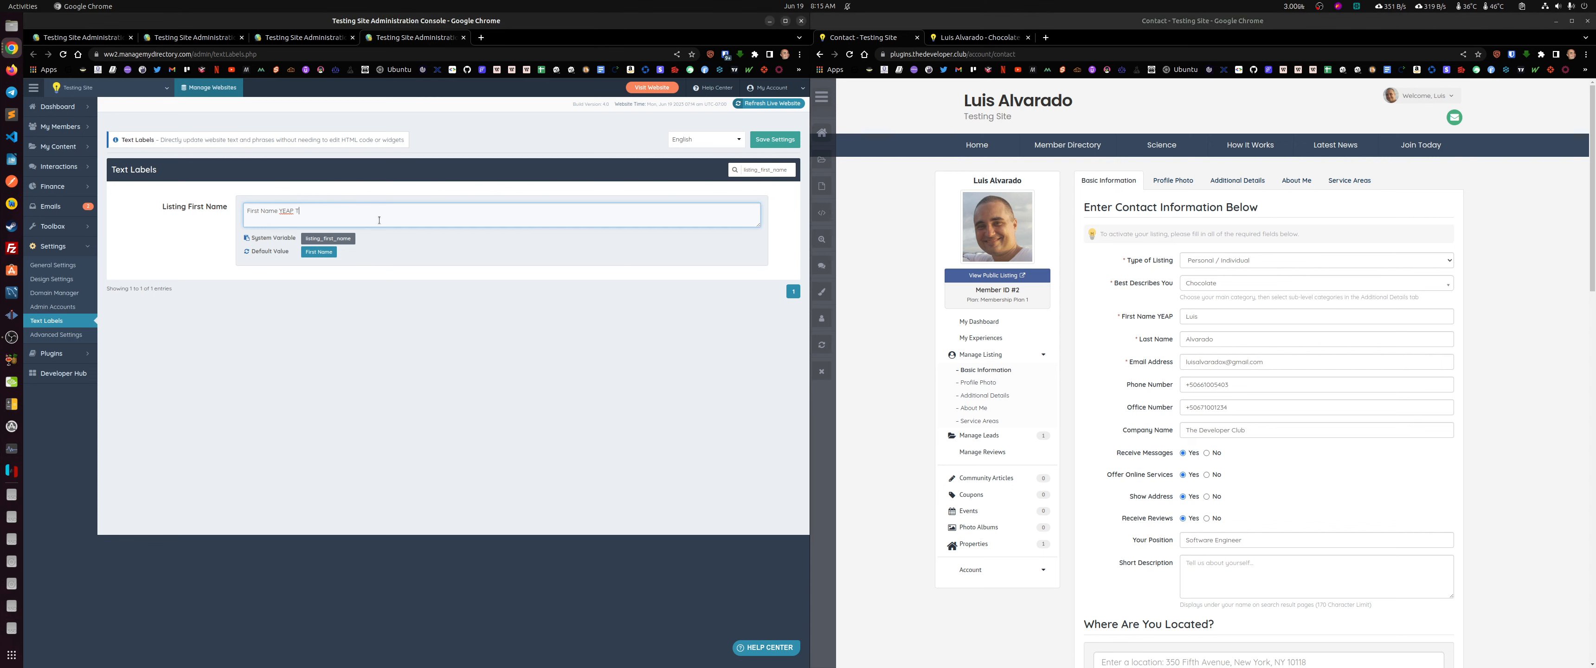
pyautogui.write('THIS PROBLEM')
pyautogui.press('Return')
pyautogui.click(850, 53)
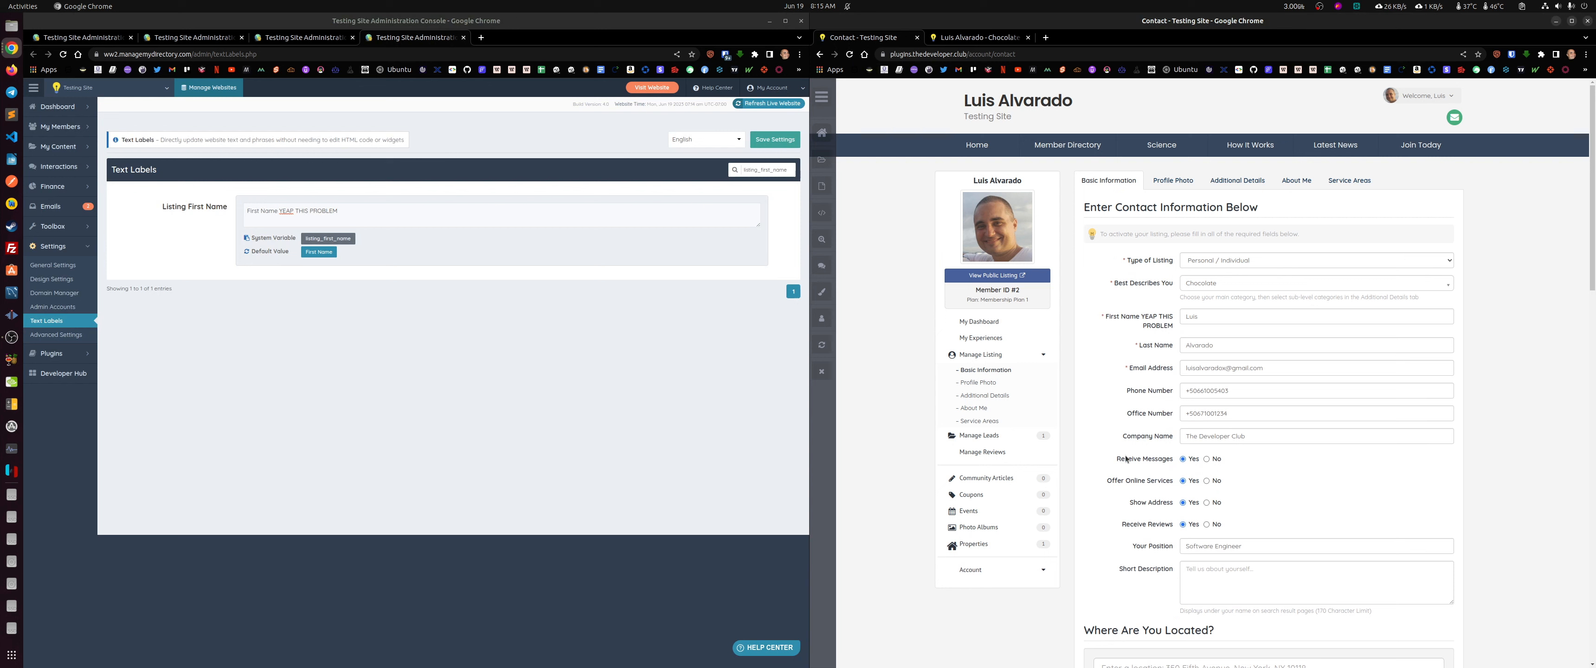
pyautogui.doubleClick(1157, 325)
pyautogui.click(1157, 325)
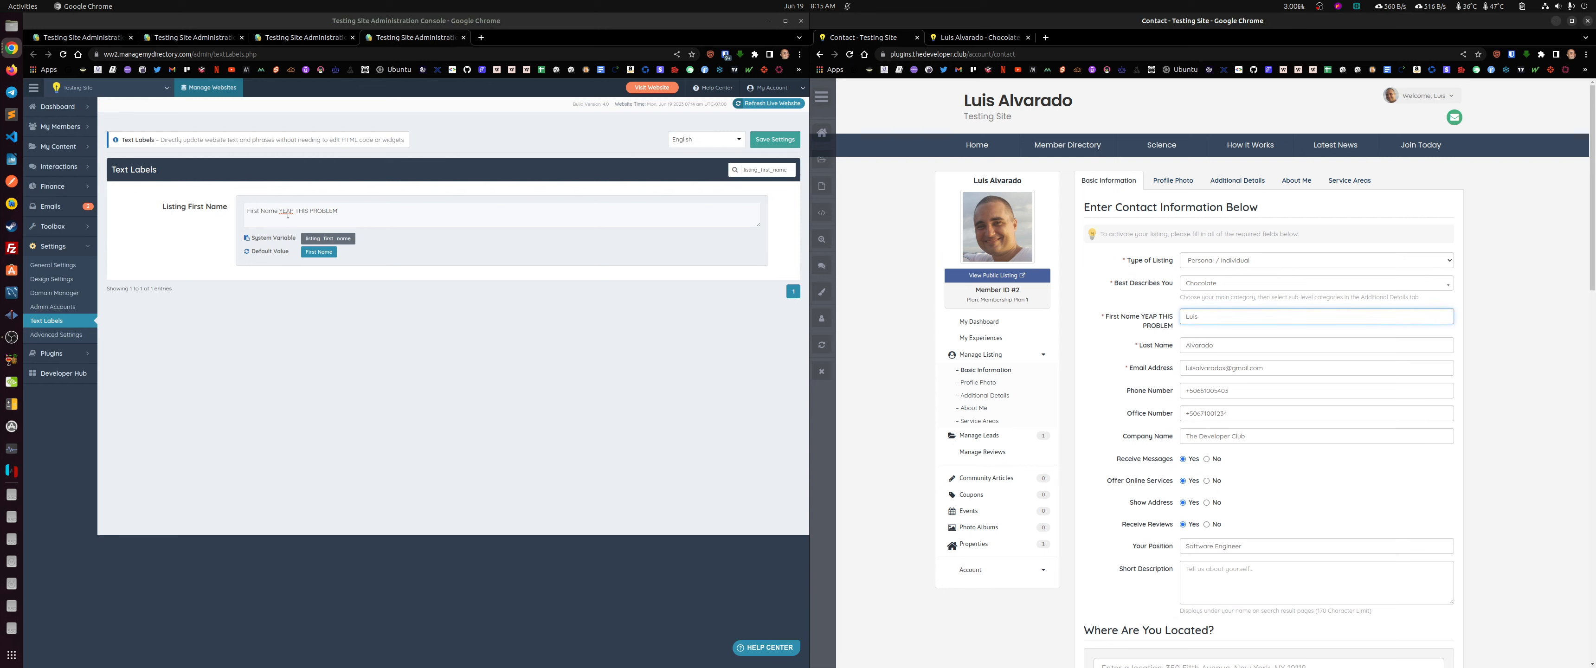
# Step: Restore the listing_first_name text label to "First Name" and save the settings
pyautogui.moveTo(292, 211); pyautogui.dragTo(414, 217)
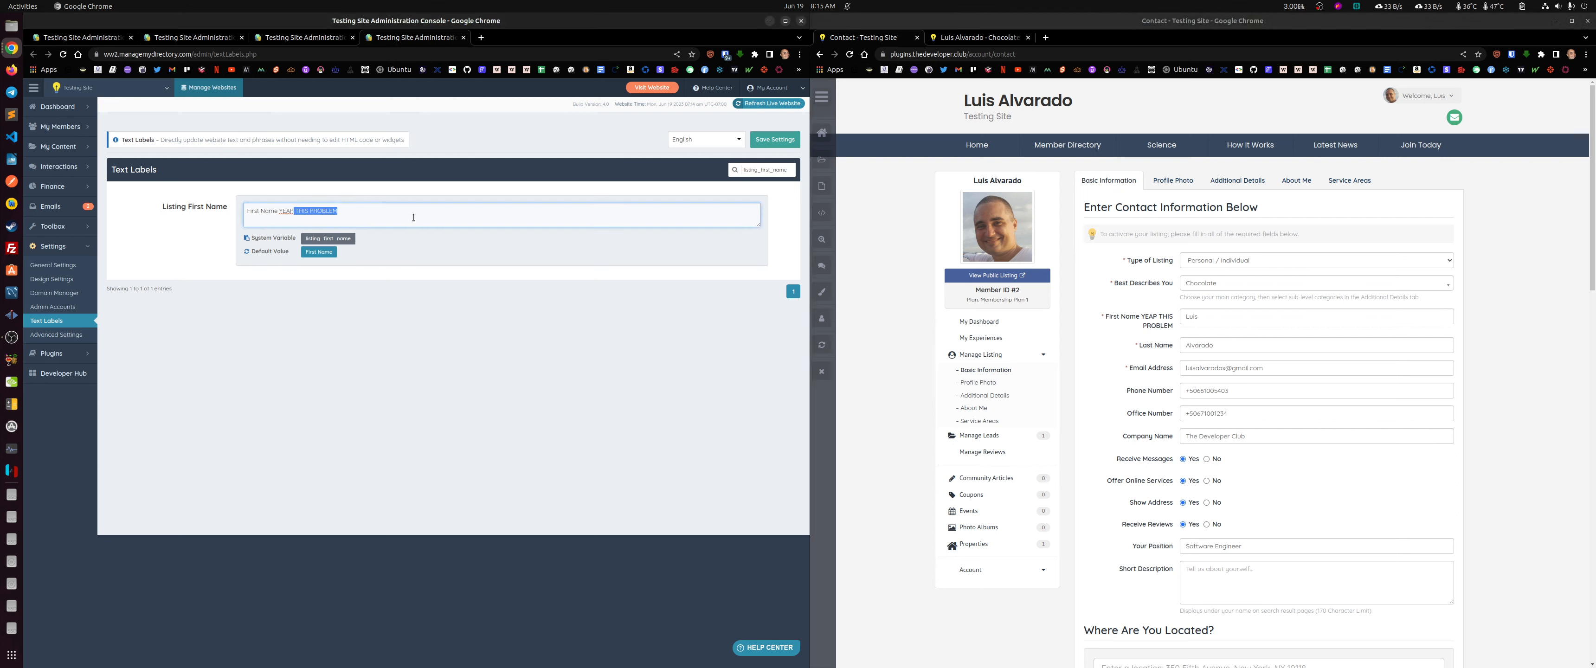
pyautogui.press('BackSpace')
pyautogui.press('BackSpace')
pyautogui.press('BackSpace')
pyautogui.press('BackSpace')
pyautogui.press('BackSpace')
pyautogui.press('BackSpace')
pyautogui.click(775, 139)
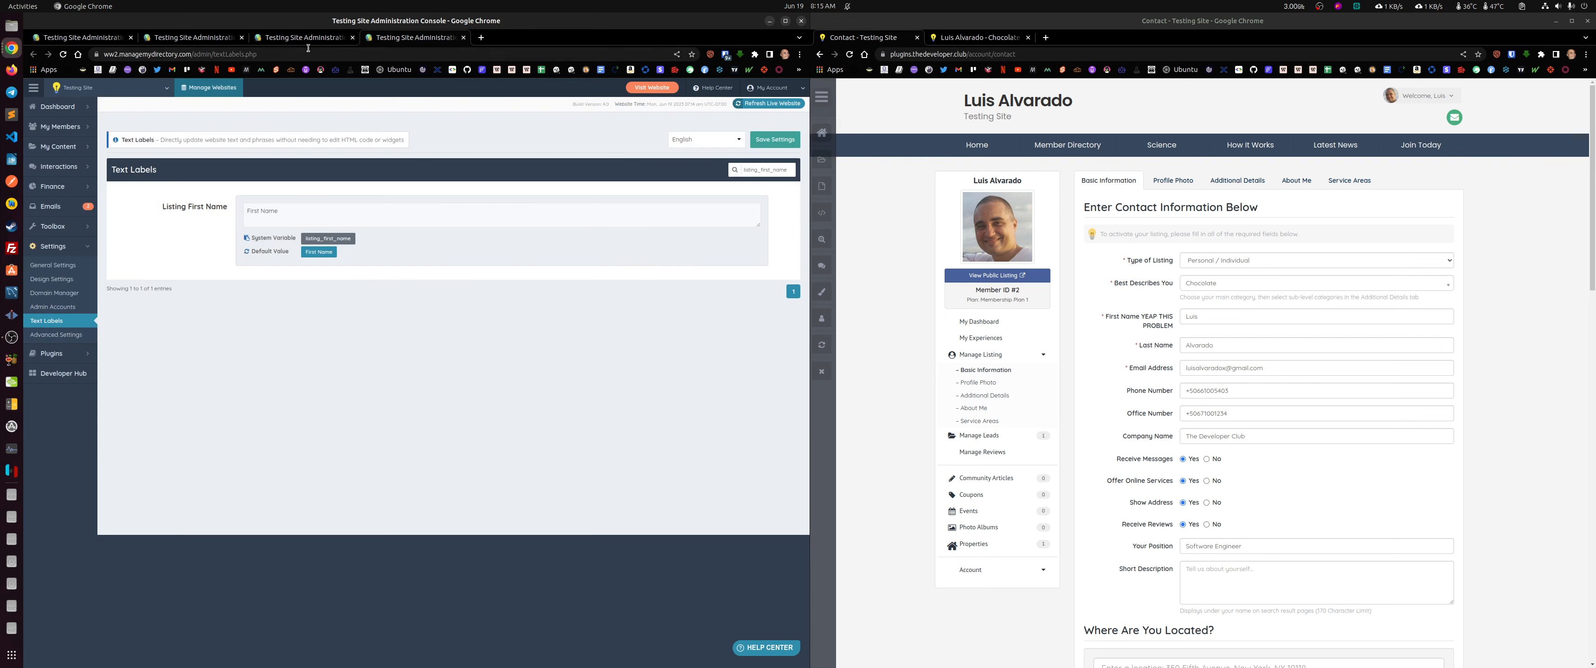
# Step: Open the Type of Listing dropdown's field settings in the contact details form and clear First Name on the member's contact page
pyautogui.click(274, 41)
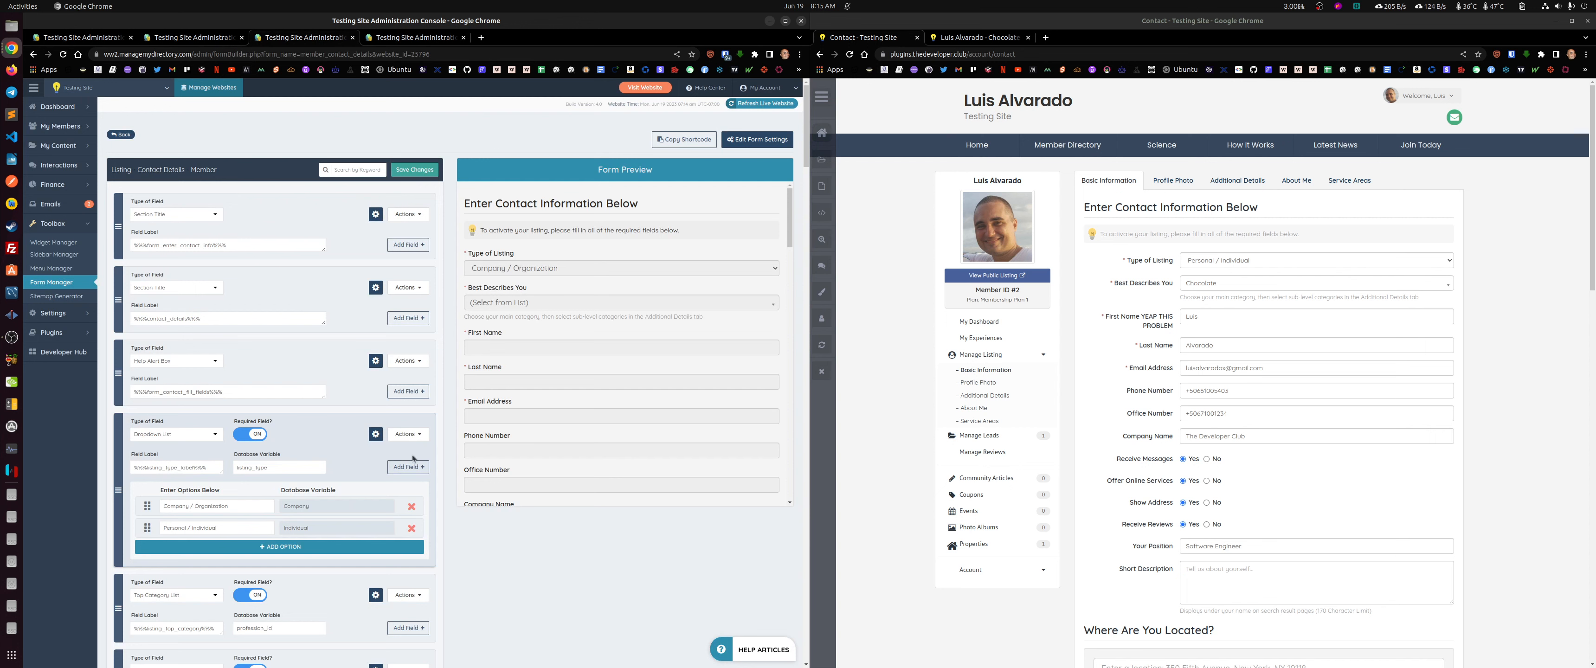
pyautogui.scroll(-3, 375, 453)
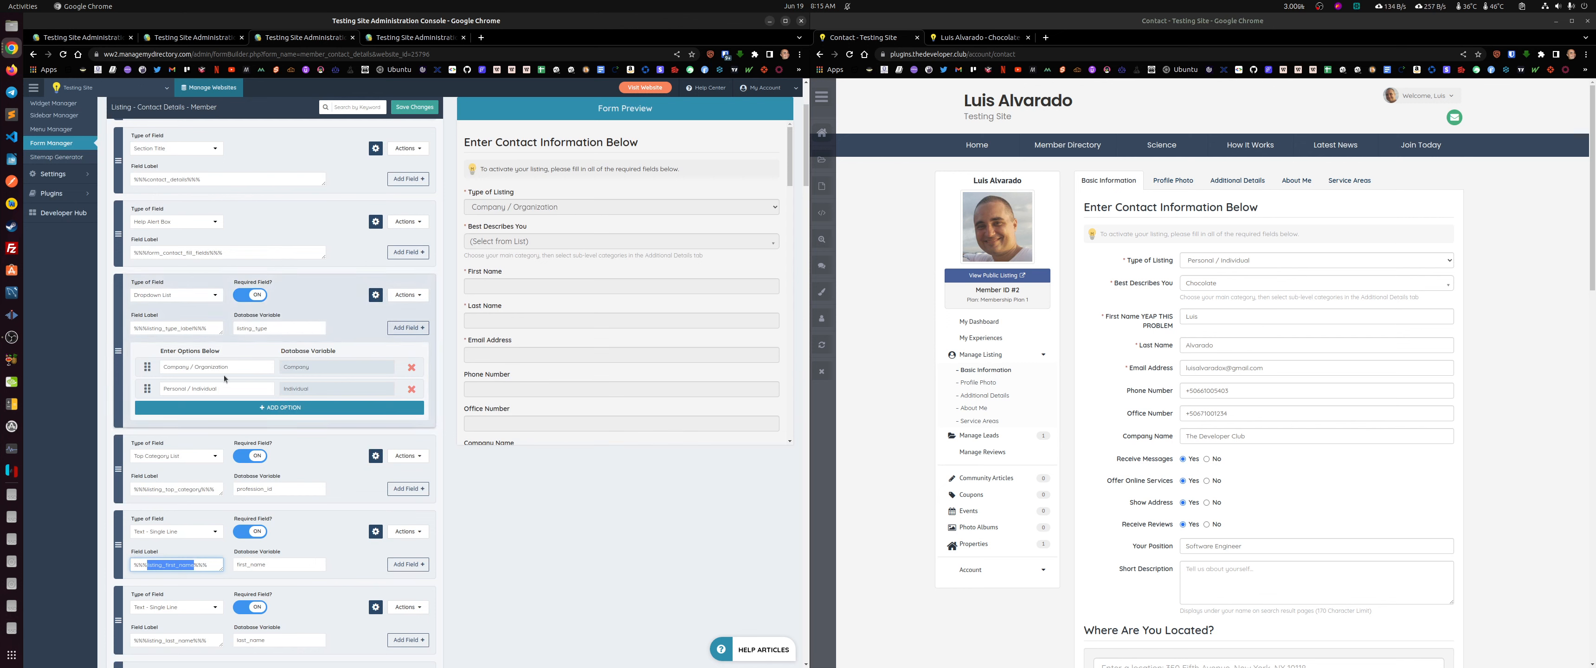
pyautogui.click(375, 295)
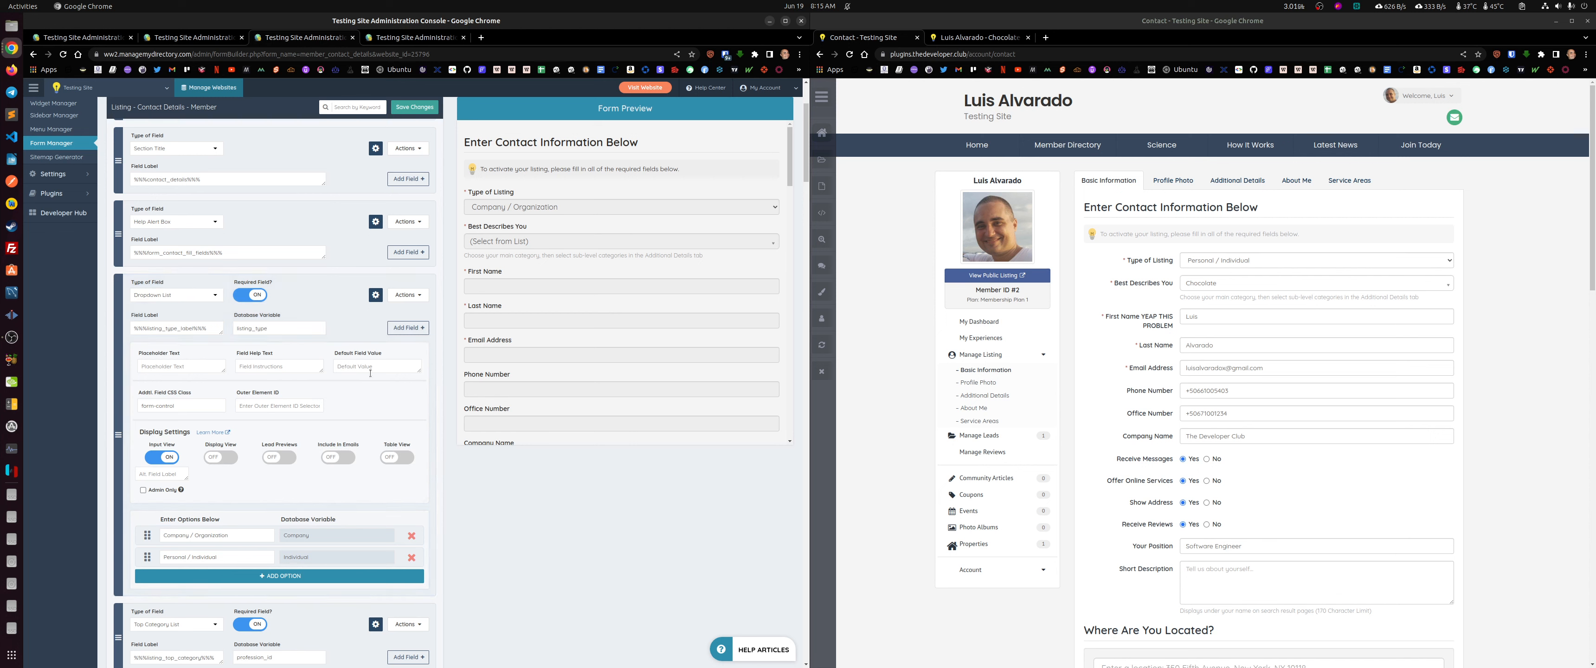
pyautogui.doubleClick(1251, 319)
pyautogui.press('BackSpace')
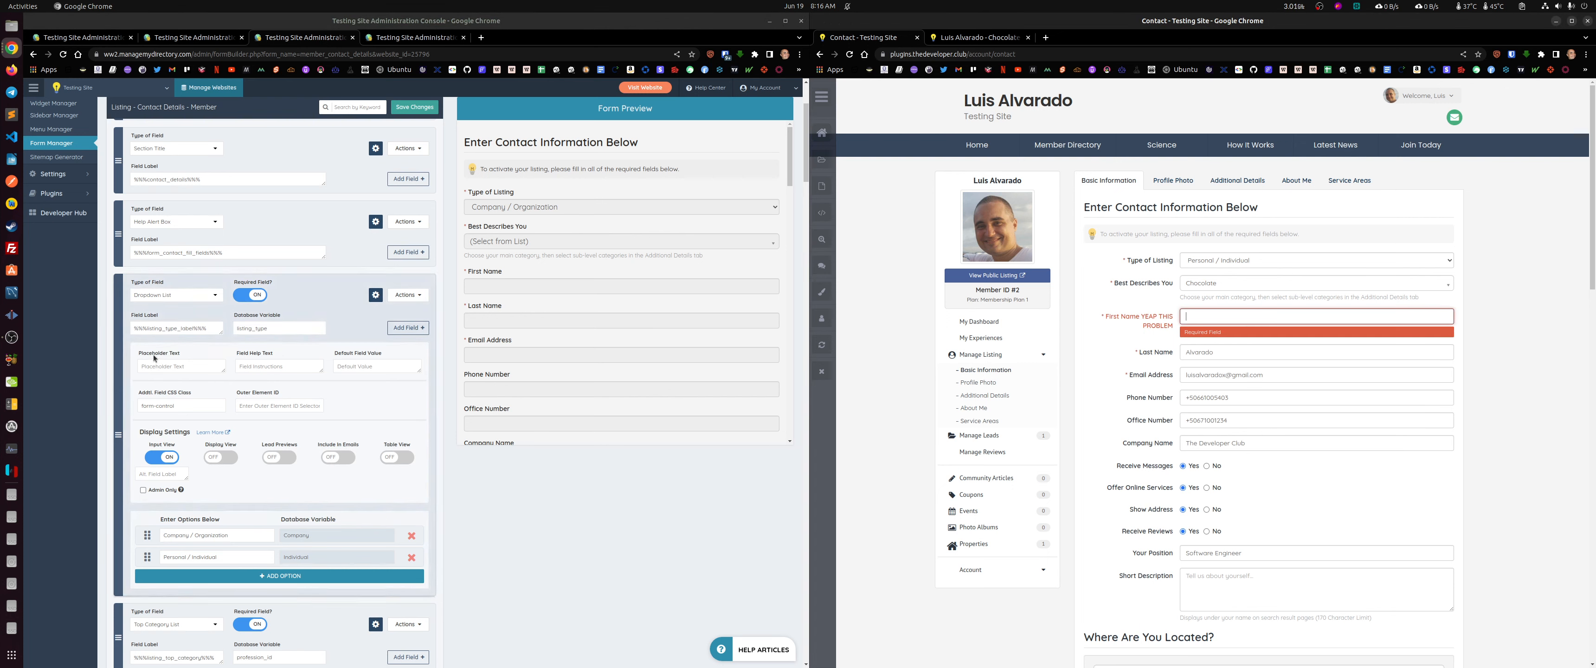
# Step: Set the Type of Listing placeholder to "Please type your first name" and its help text to "Here be dragons, write your first name", and save the form
pyautogui.click(163, 366)
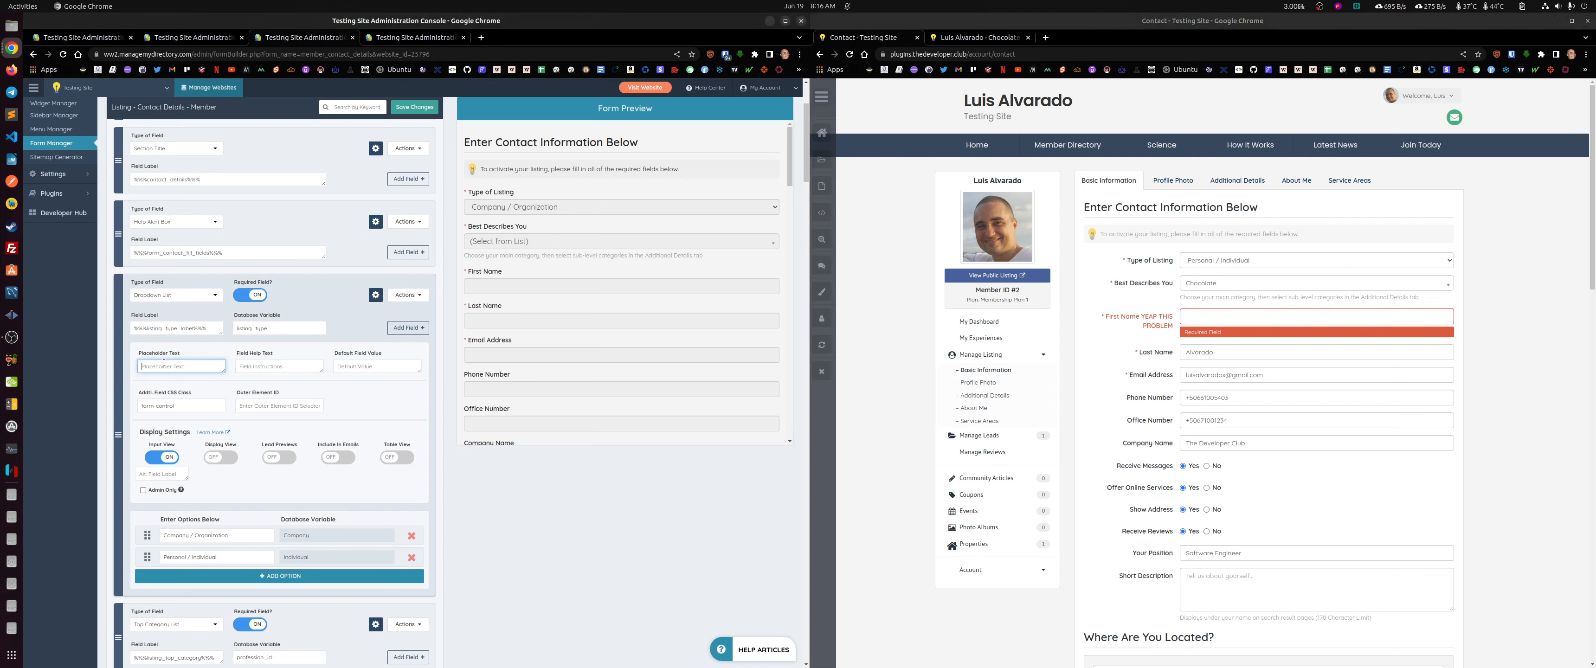
pyautogui.write('Pleq')
pyautogui.write('se type your first name')
pyautogui.click(299, 362)
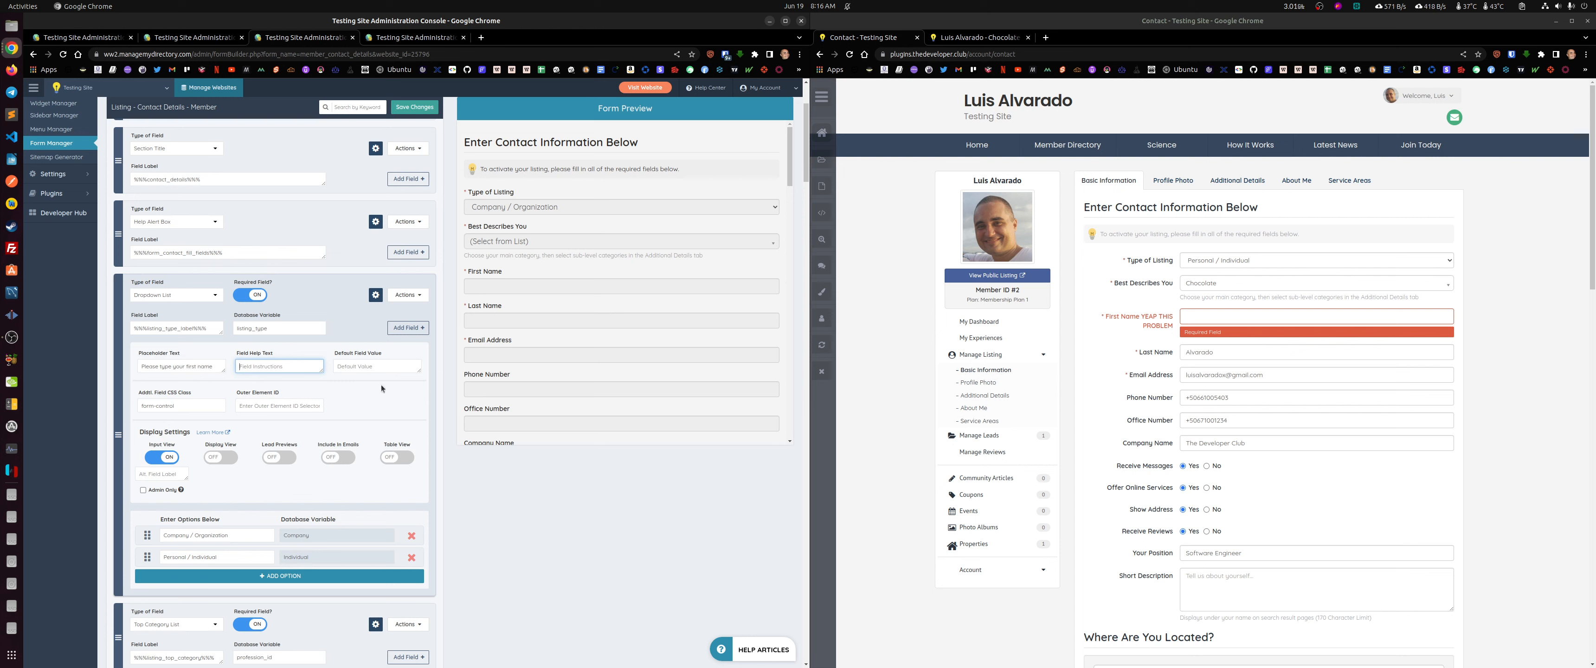
pyautogui.write('Here be dragons. Wirite your first name..')
pyautogui.click(363, 363)
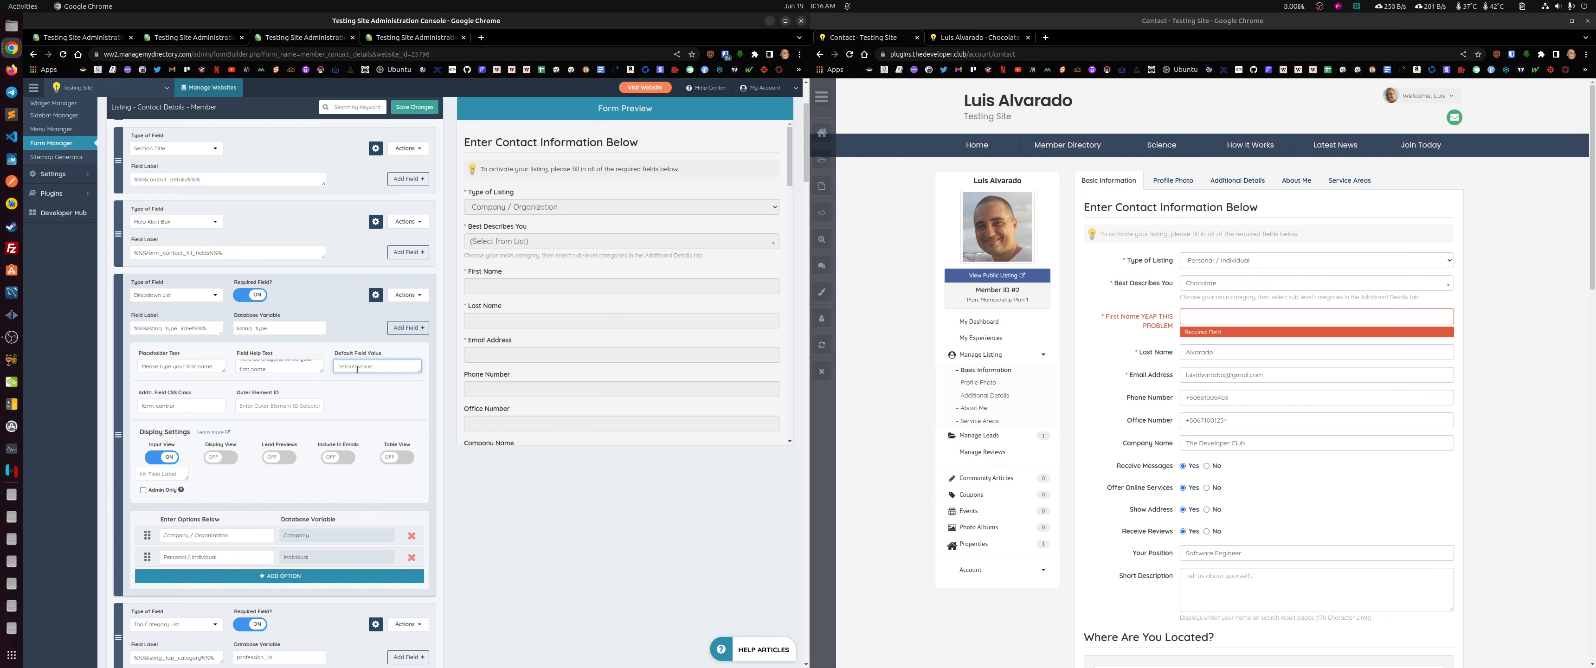
pyautogui.click(251, 404)
pyautogui.click(414, 107)
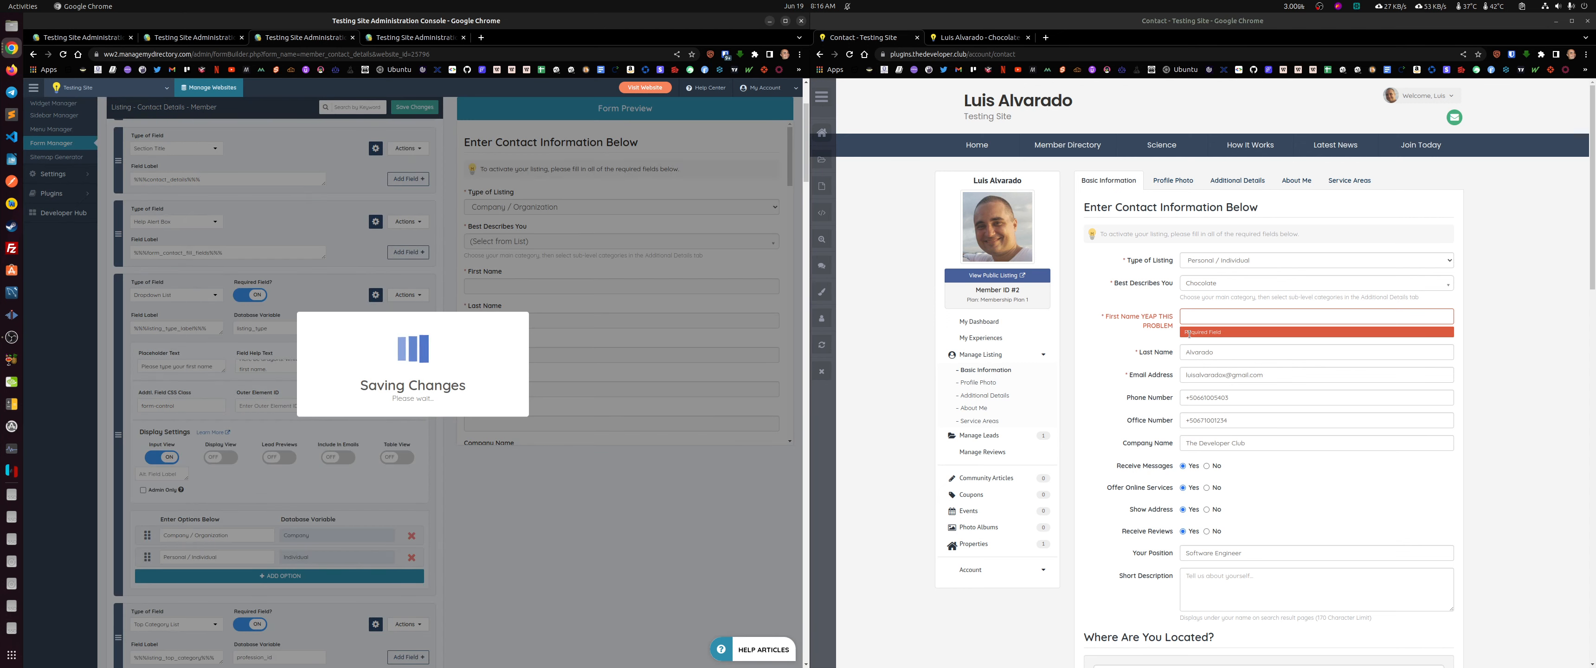
# Step: Reload the member's contact page to check the form changes, clear First Name to look for a placeholder, and dismiss the save confirmation
pyautogui.click(850, 54)
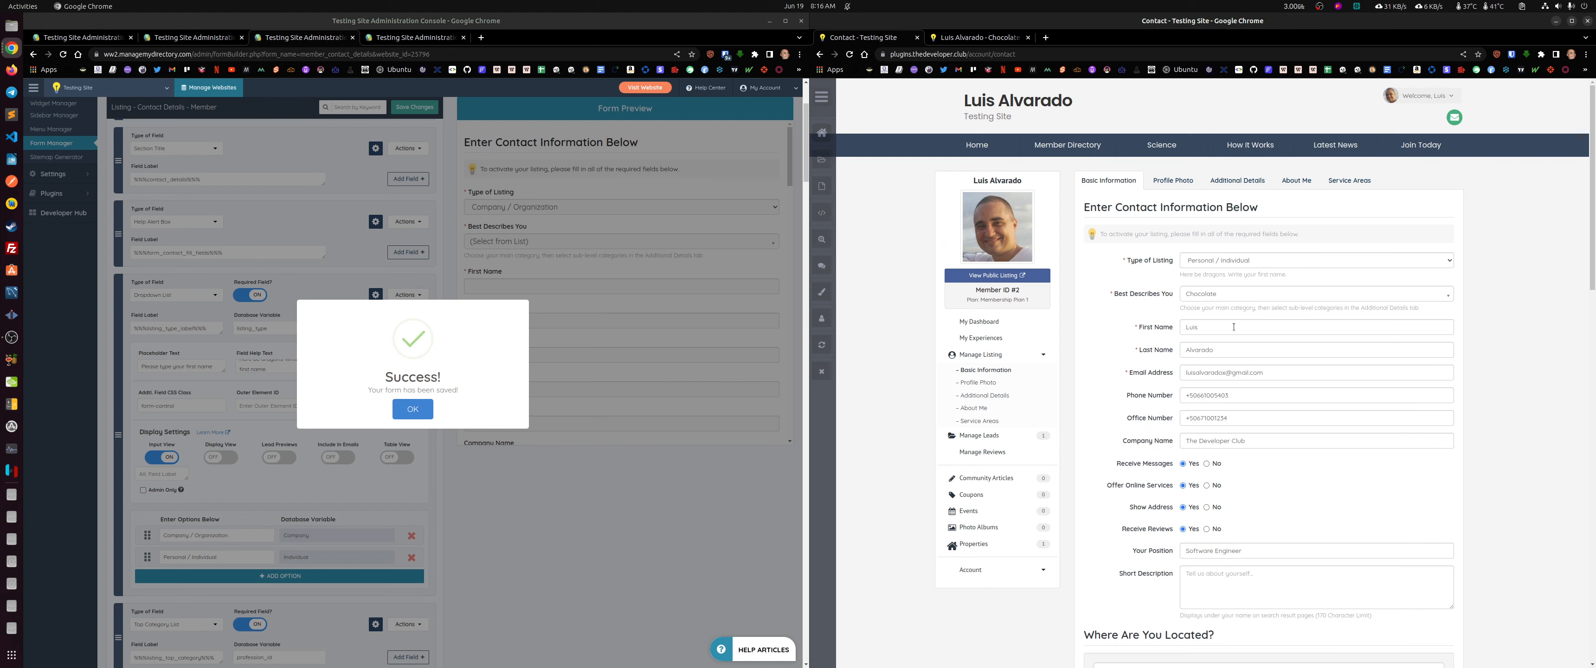
pyautogui.doubleClick(1230, 328)
pyautogui.press('BackSpace')
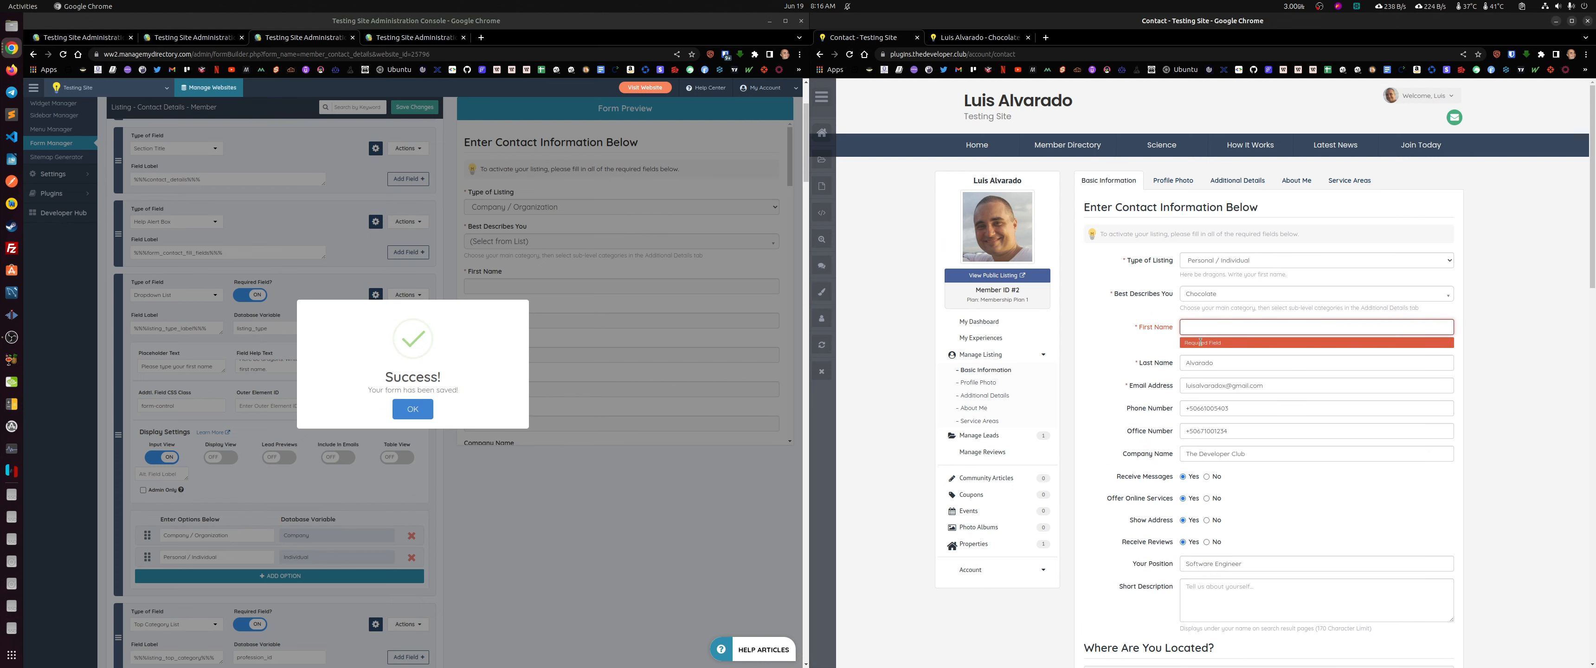
pyautogui.click(413, 409)
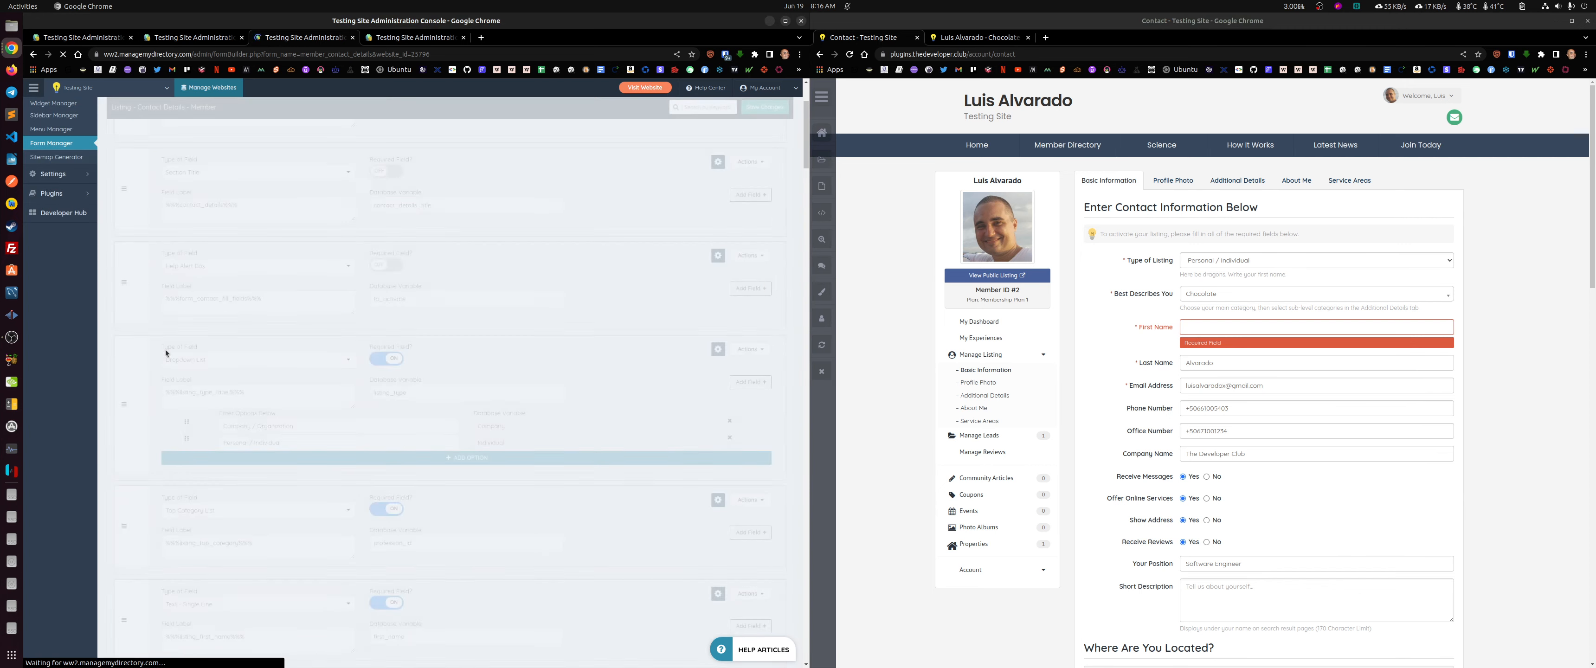
pyautogui.click(850, 54)
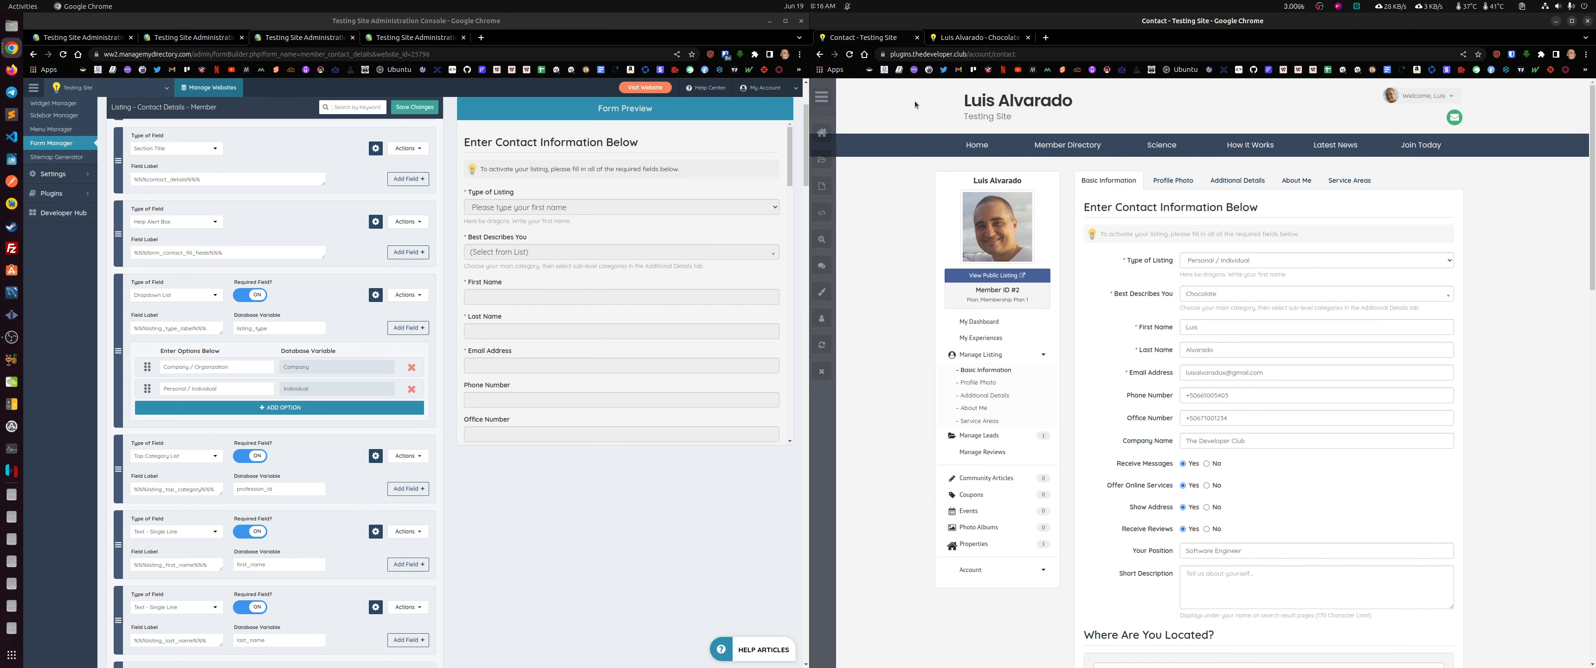
# Step: Refresh the live website from the Text Labels page and return to the contact details form
pyautogui.click(427, 35)
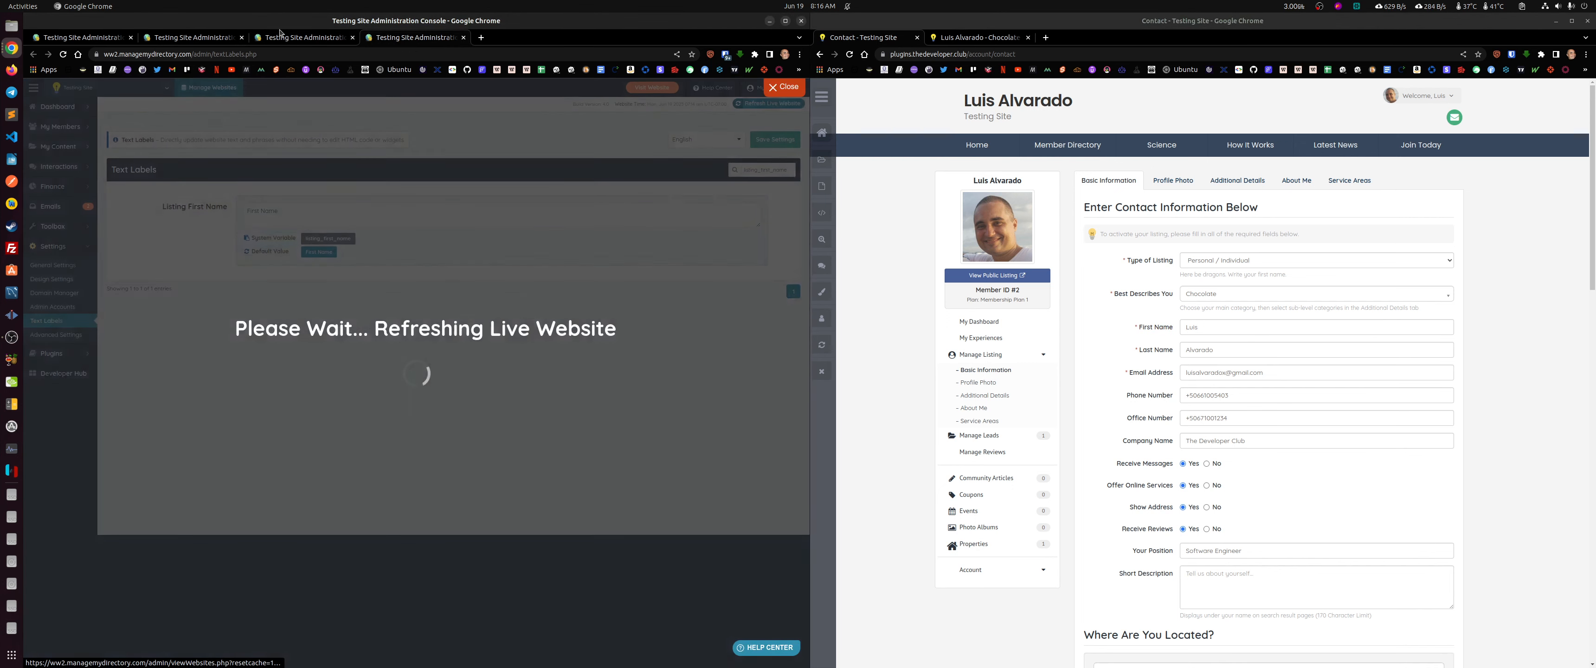
pyautogui.click(284, 38)
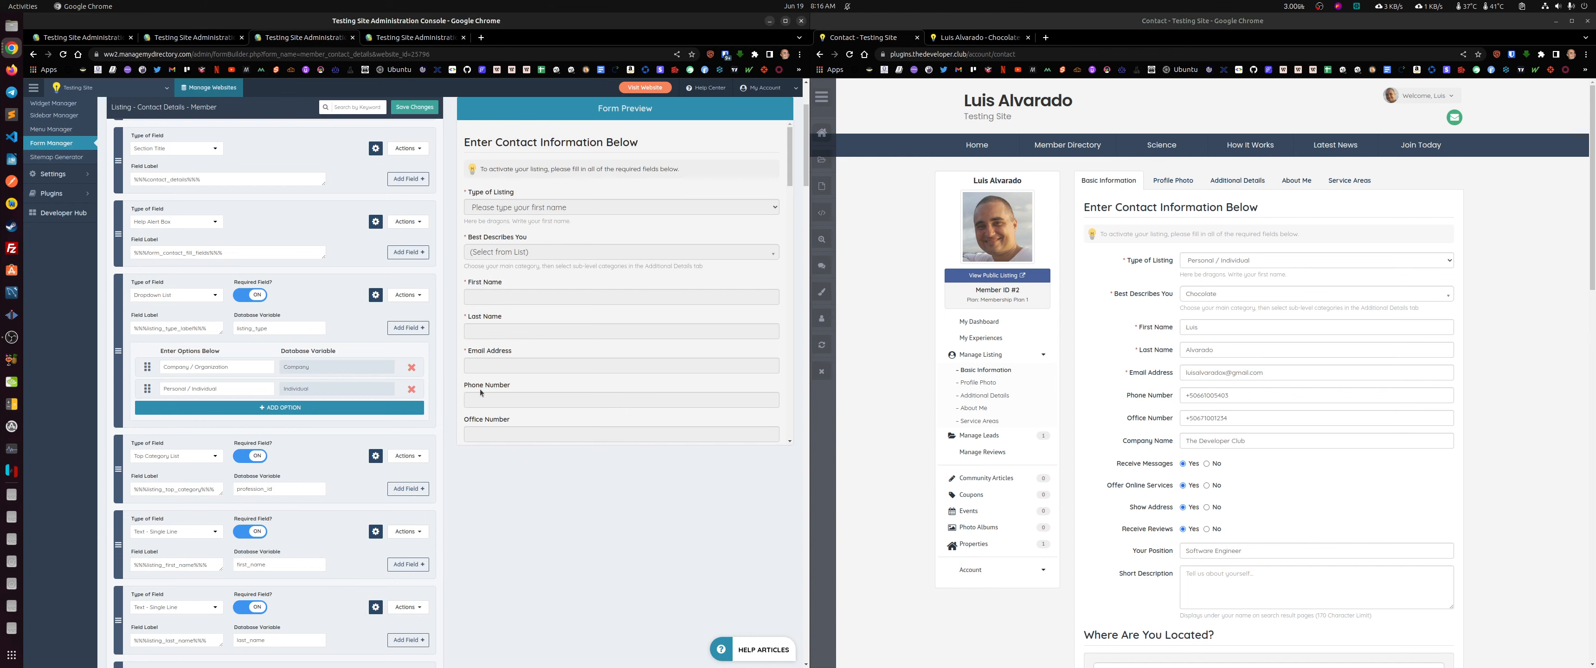
pyautogui.click(203, 39)
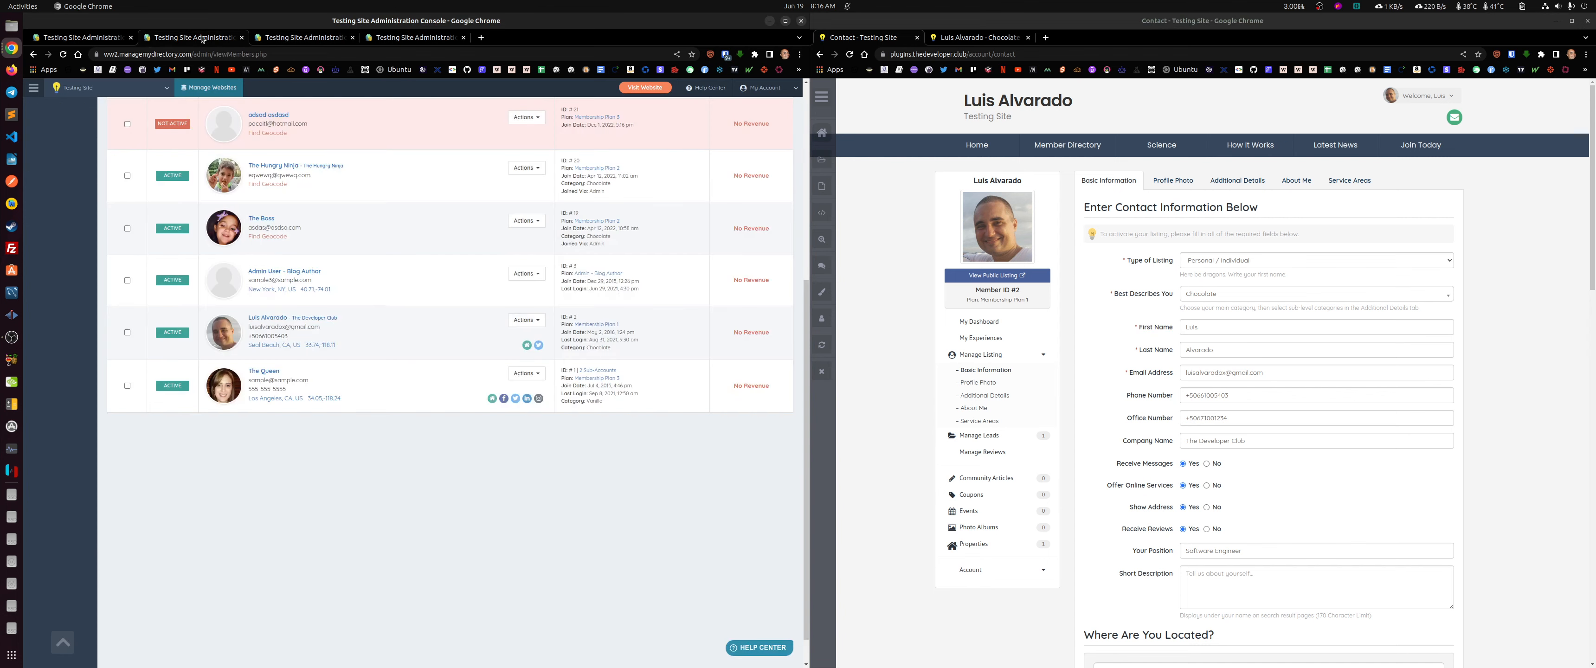
pyautogui.click(272, 42)
pyautogui.scroll(-3, 324, 450)
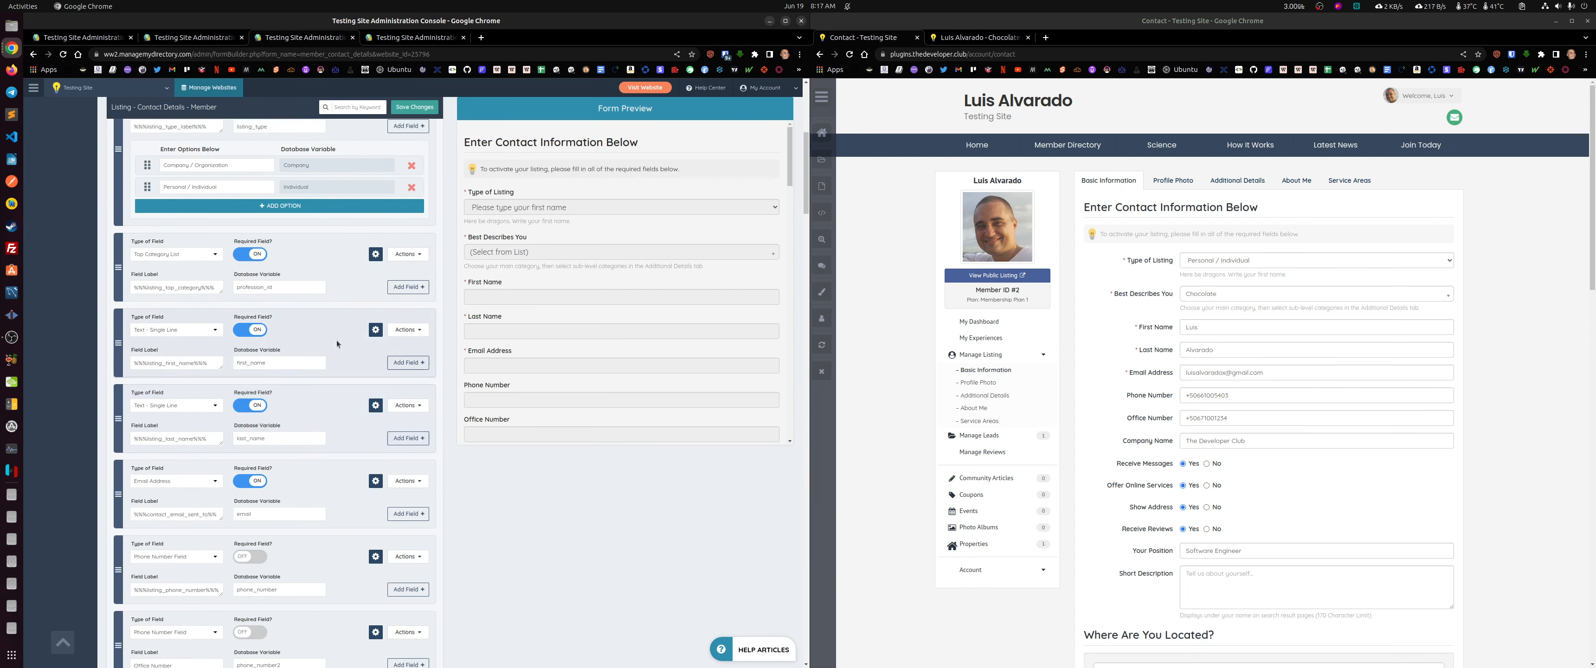
pyautogui.click(255, 380)
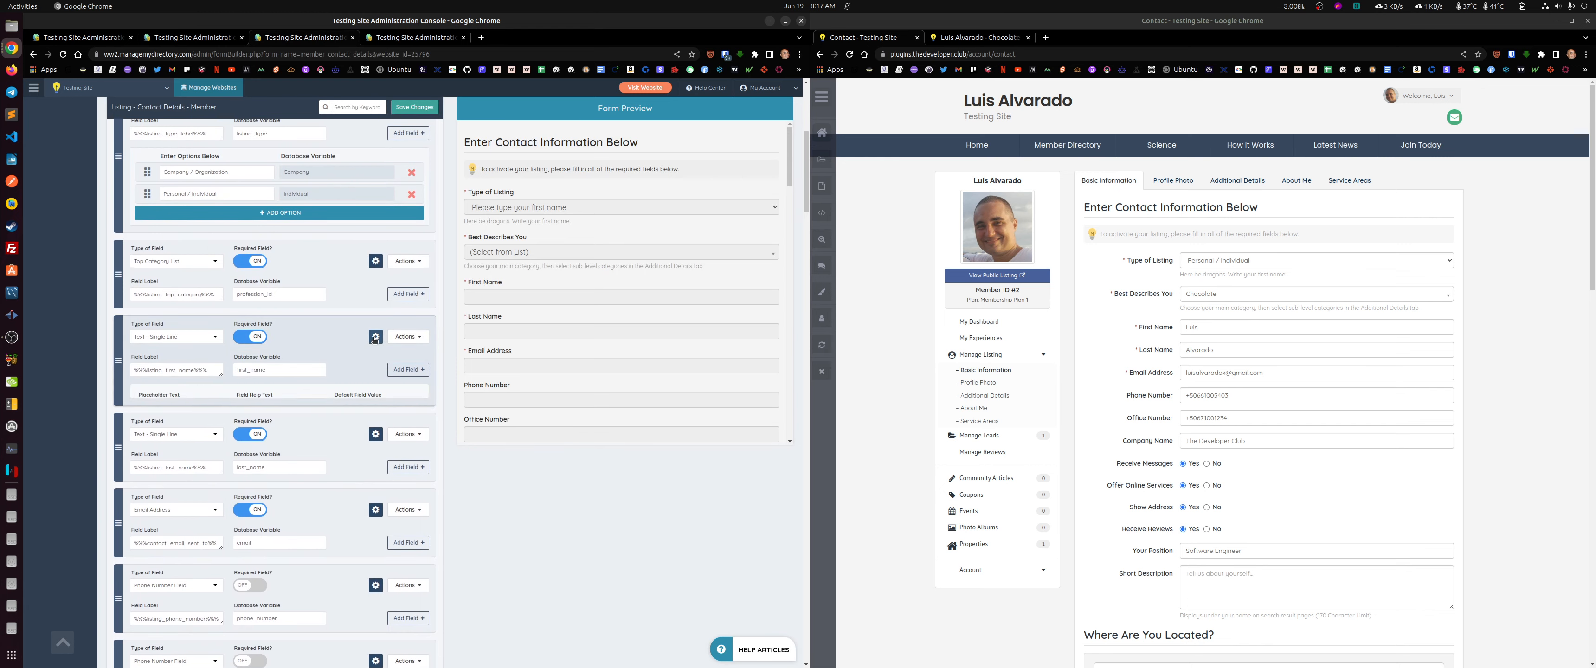
pyautogui.click(68, 43)
pyautogui.click(292, 41)
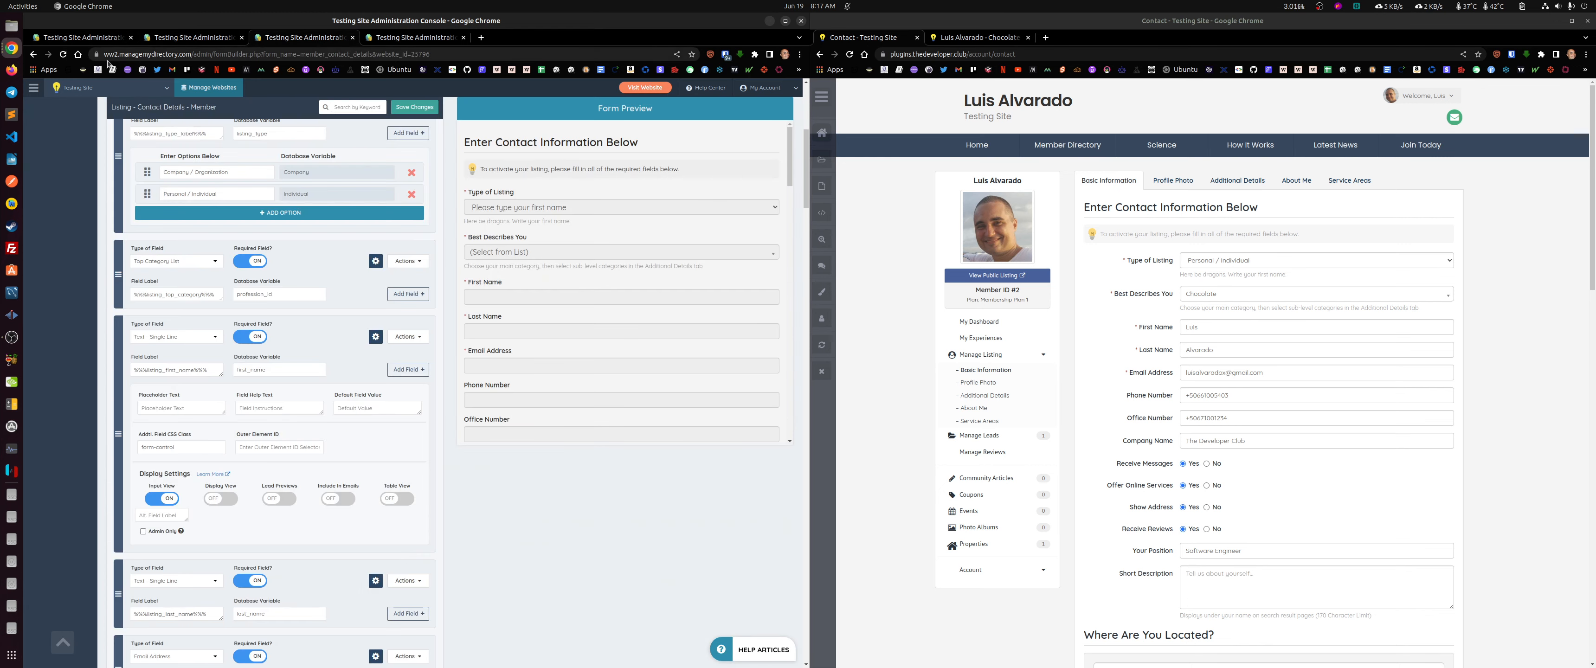
pyautogui.click(63, 55)
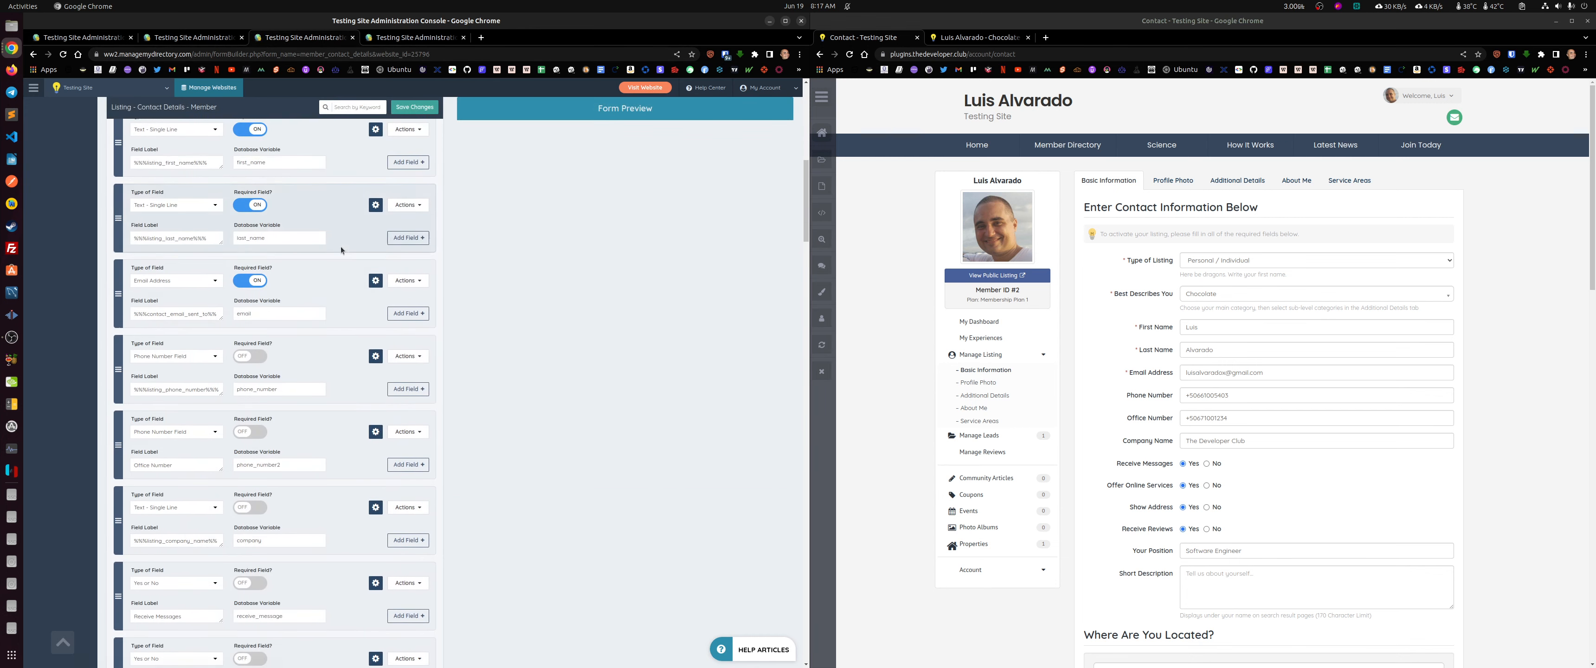
# Step: Set the First Name field's placeholder to "Type your first name please" and help text to "Here is where you write your first name", and save the form
pyautogui.click(376, 205)
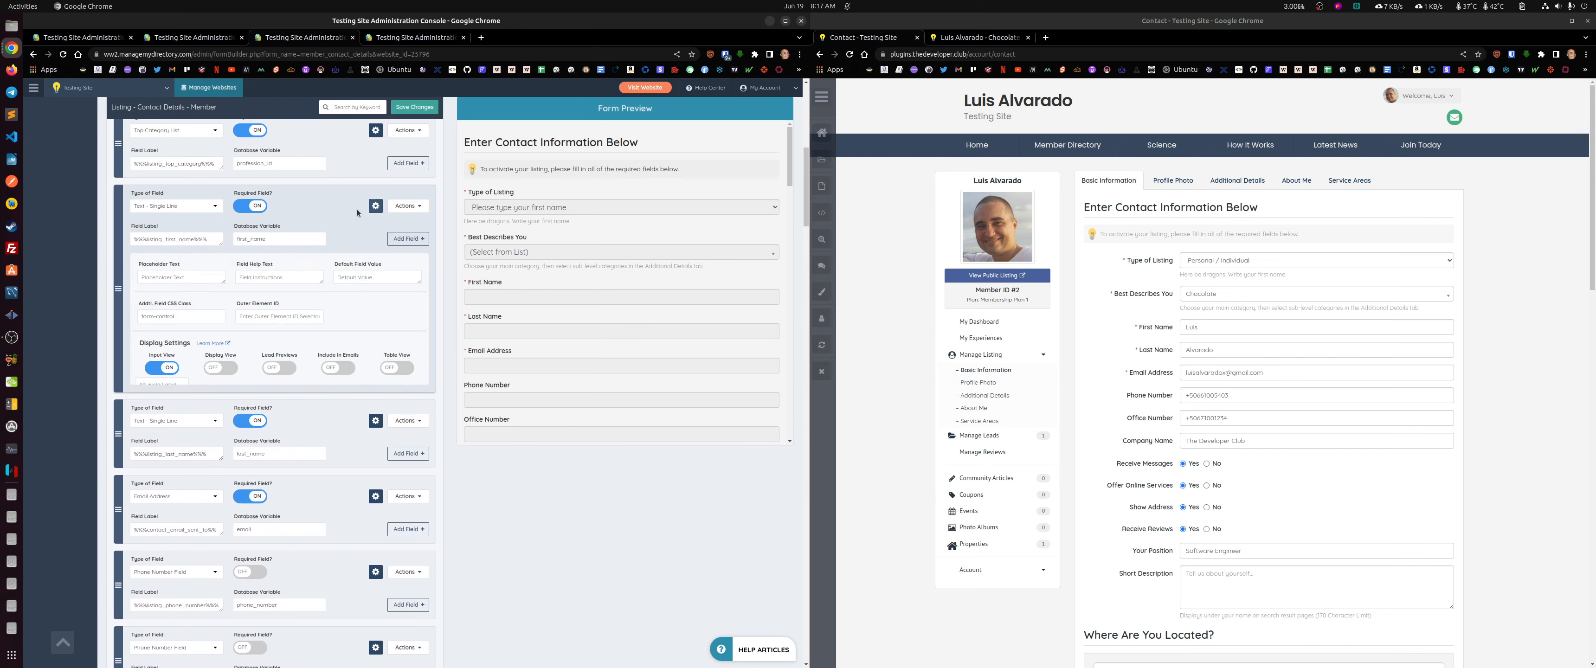
pyautogui.click(223, 280)
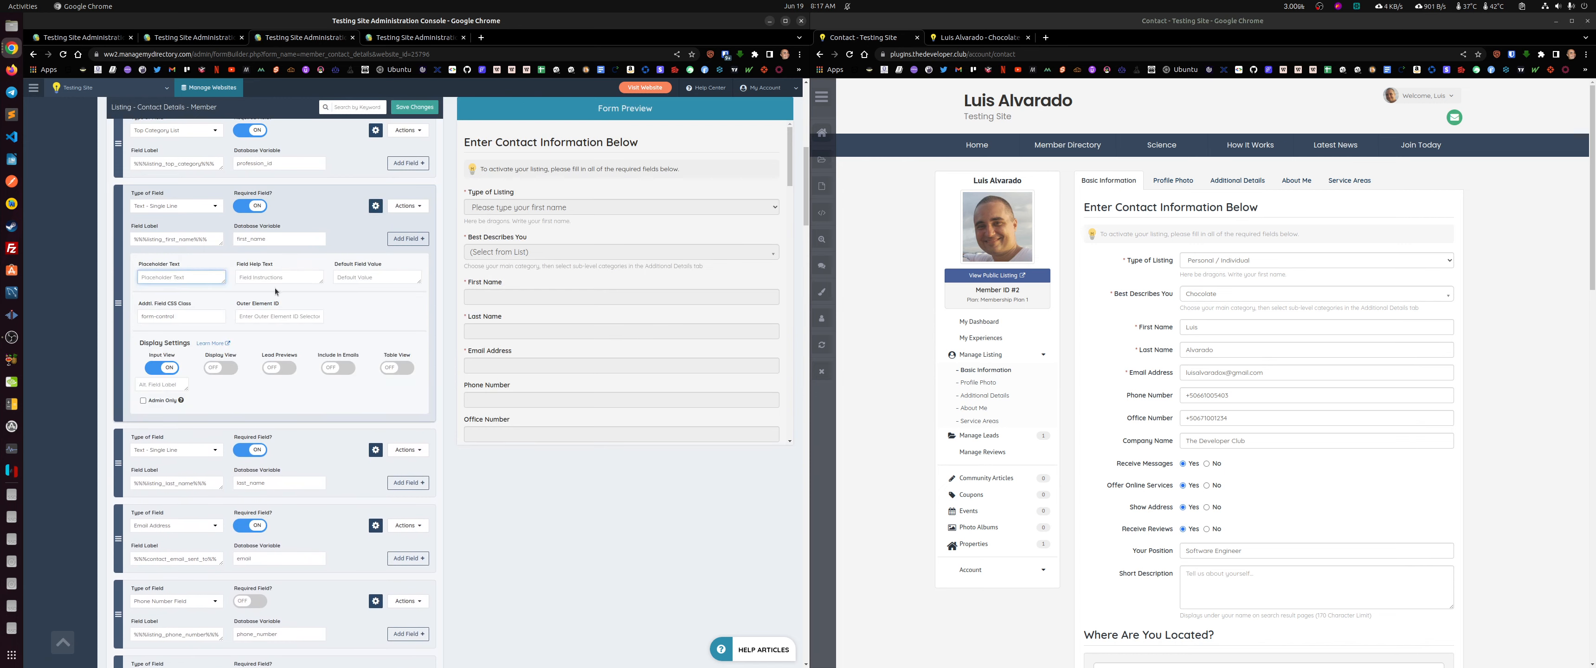
pyautogui.write('Type your first name please')
pyautogui.click(305, 277)
pyautogui.write('Here')
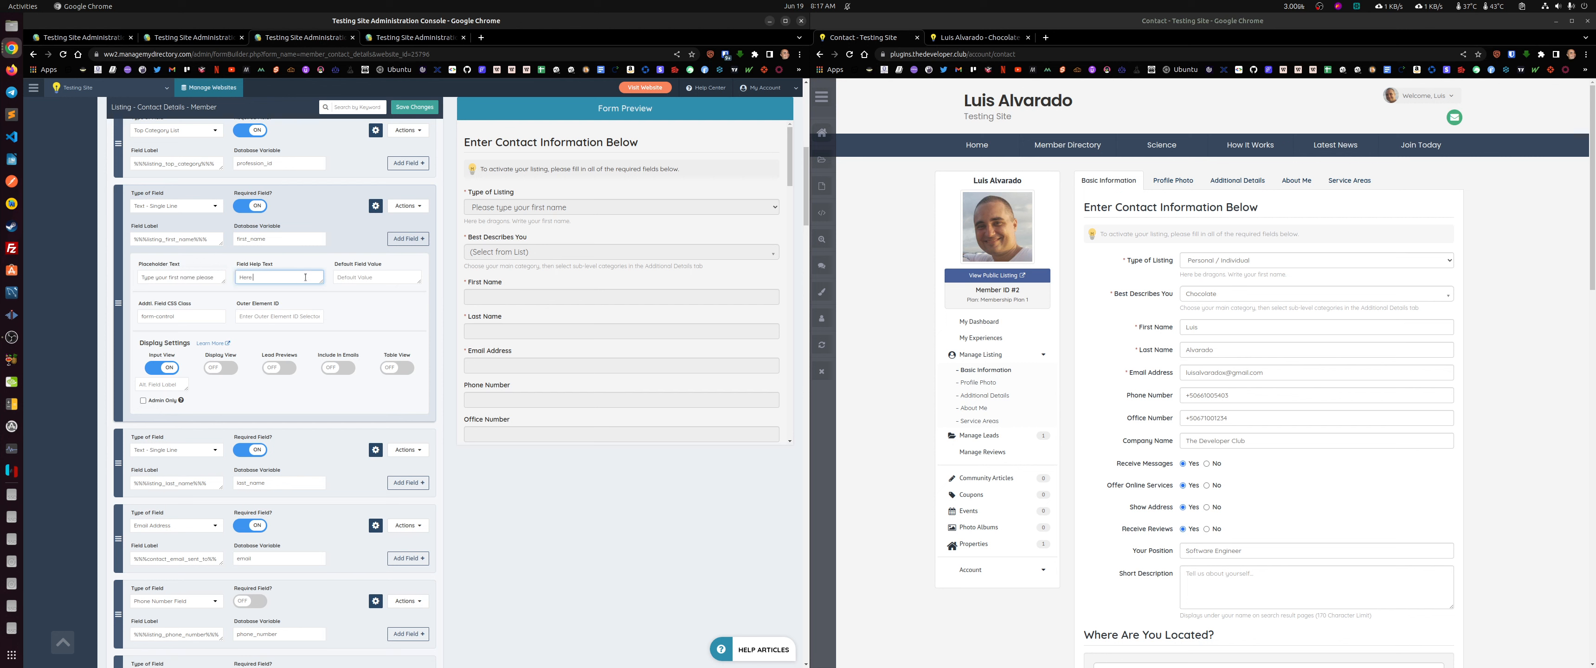
pyautogui.write(' is where yo')
pyautogui.write('u write your first nba')
pyautogui.write('me')
pyautogui.click(414, 107)
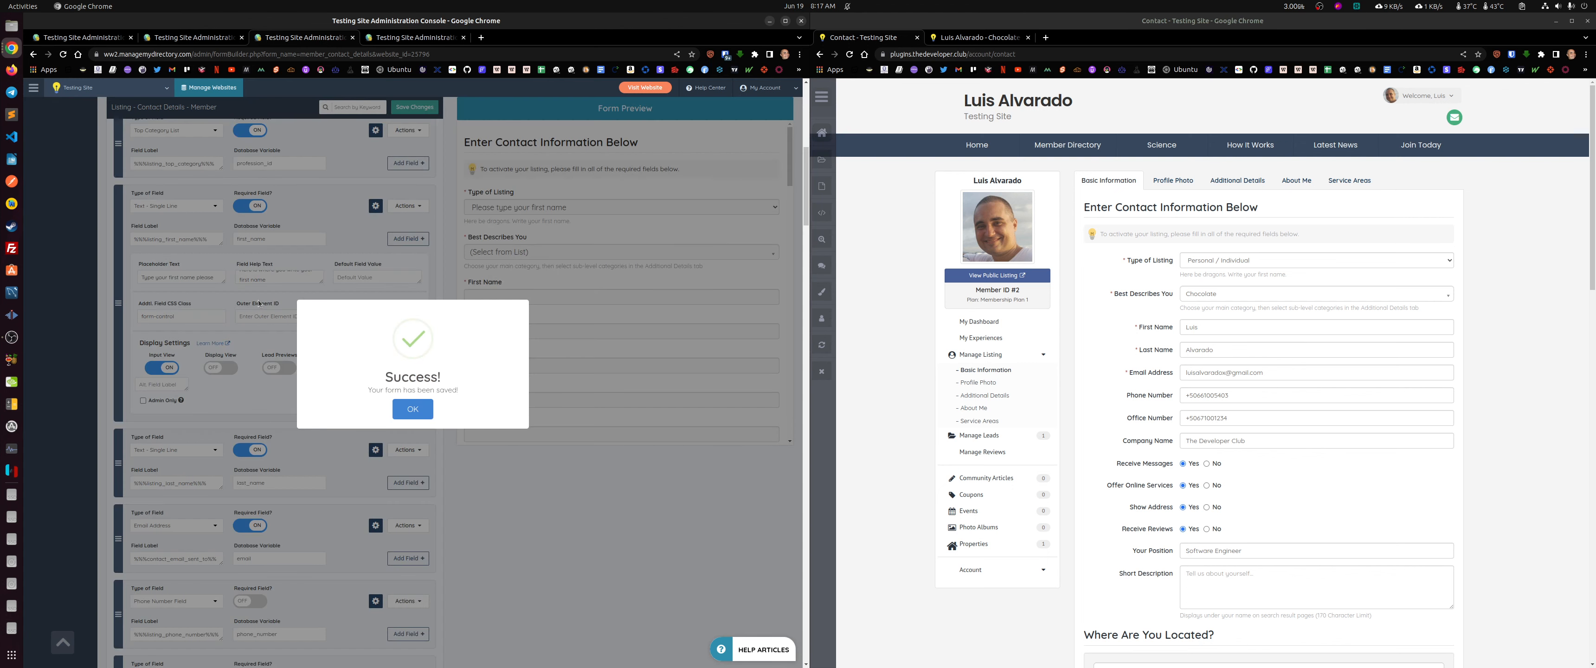
pyautogui.click(399, 410)
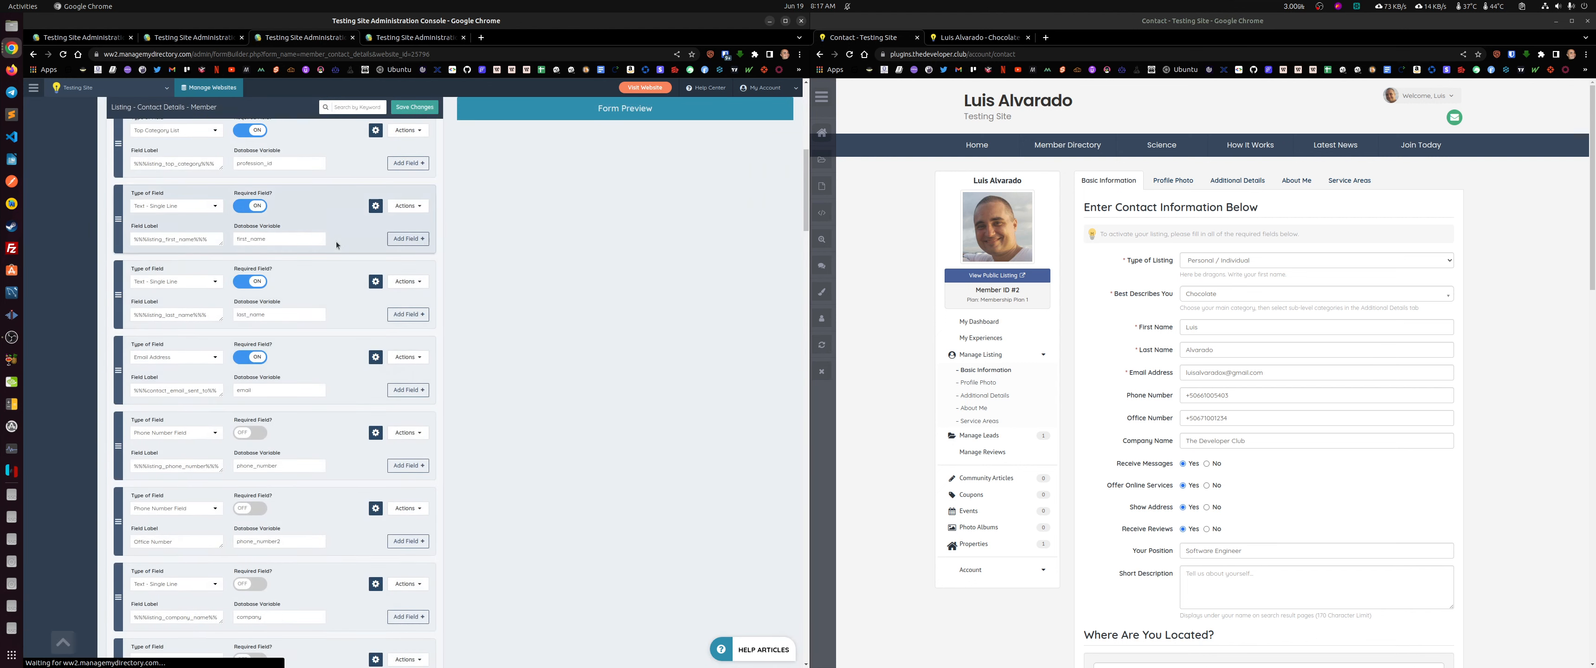
# Step: Reopen the First Name field's settings and reload the member's contact page to check the new help text
pyautogui.click(375, 247)
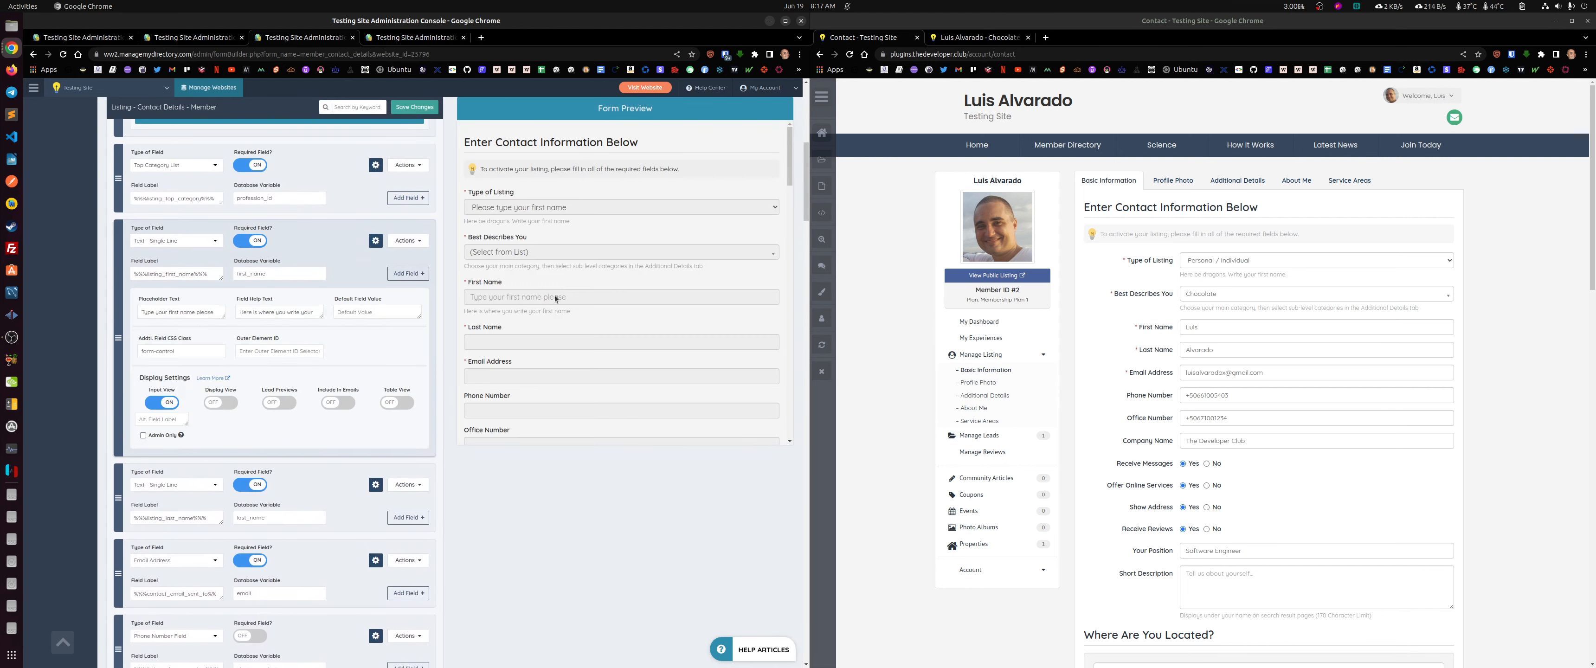
pyautogui.click(849, 55)
pyautogui.click(849, 55)
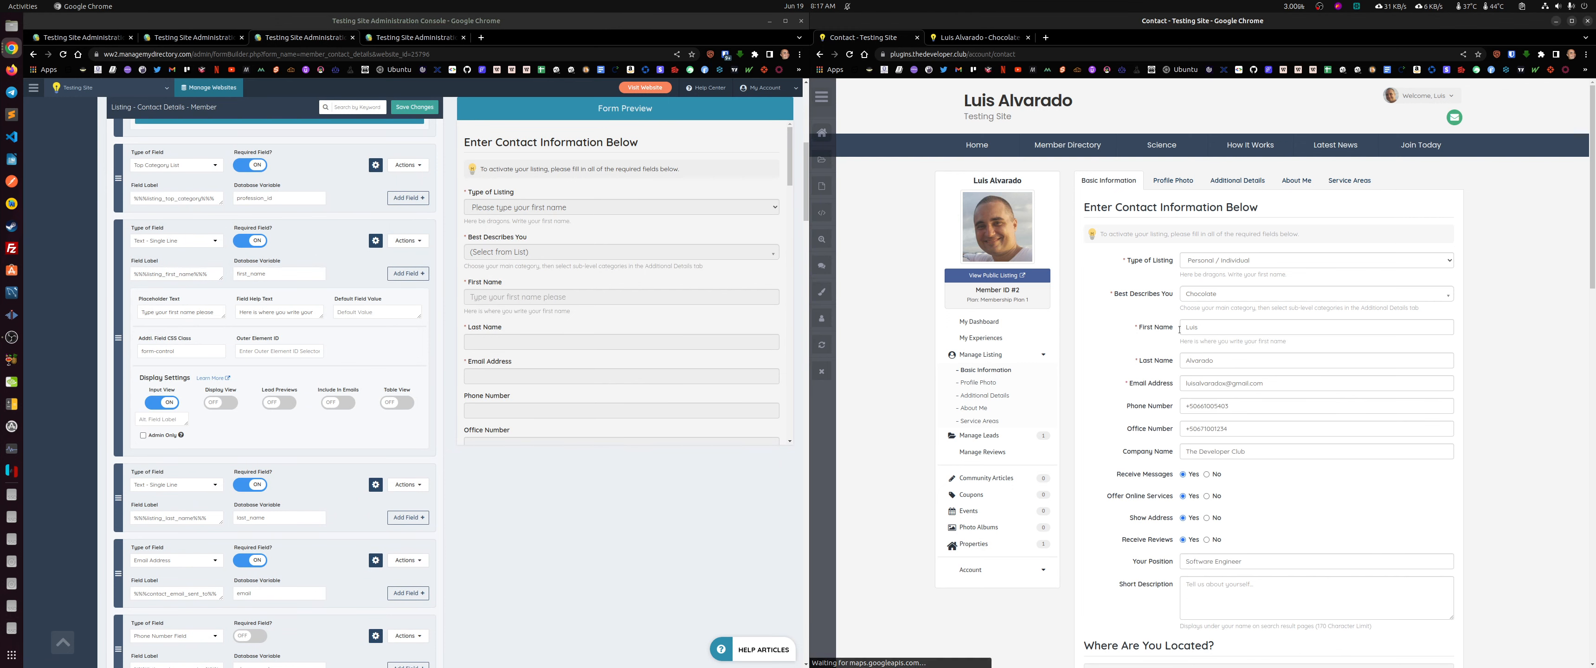
# Step: Compare the First Name help text on the member's contact page with the field's Help Text setting in the form
pyautogui.moveTo(1183, 341); pyautogui.dragTo(1293, 341)
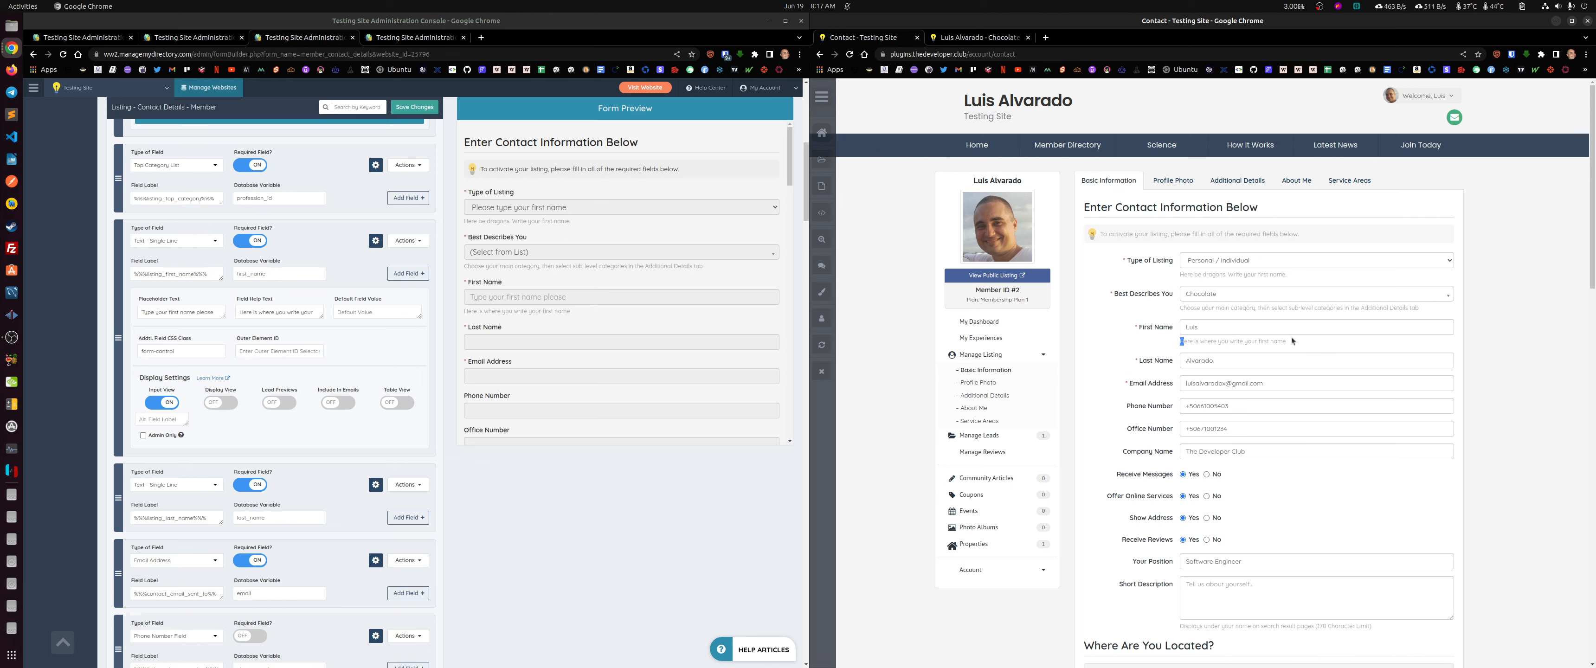
pyautogui.click(376, 242)
pyautogui.click(376, 241)
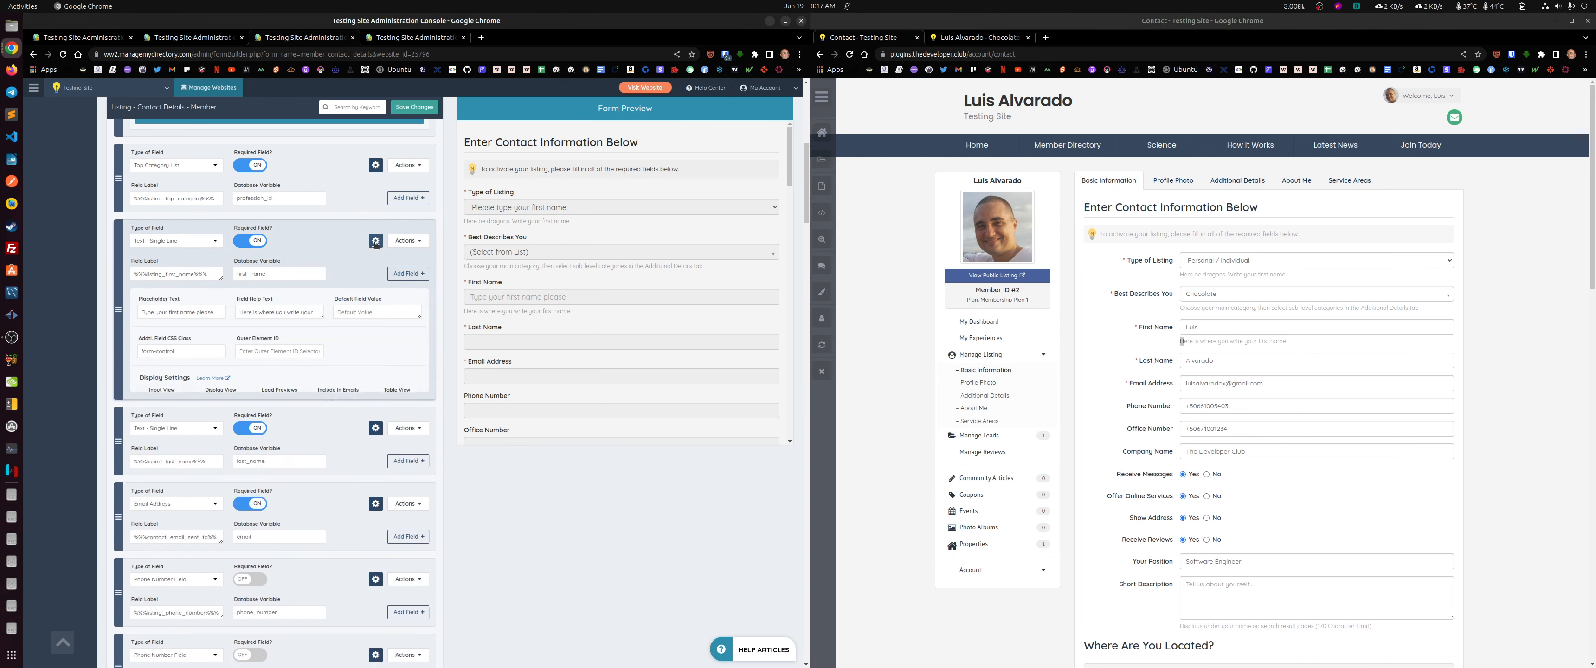
pyautogui.moveTo(253, 299); pyautogui.dragTo(283, 299)
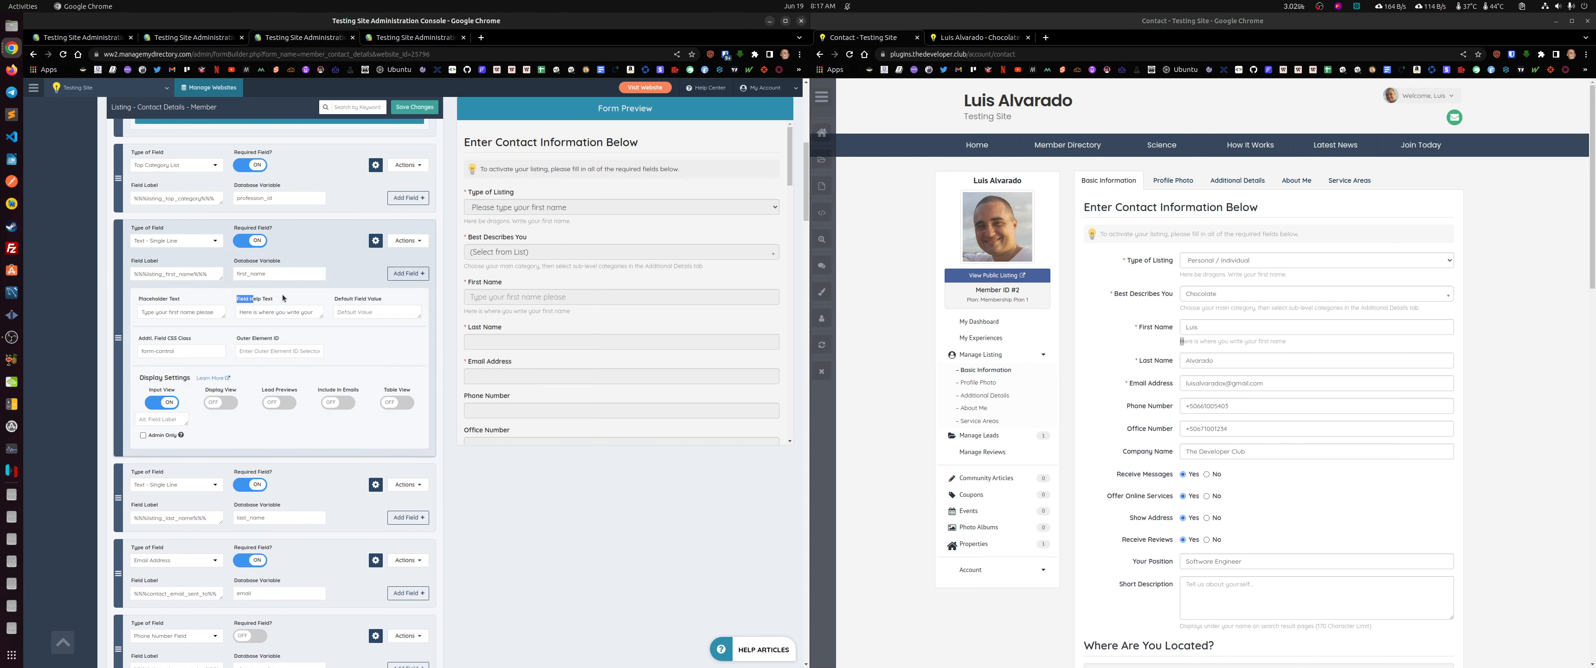
pyautogui.click(1219, 353)
pyautogui.moveTo(1134, 327); pyautogui.dragTo(1289, 342)
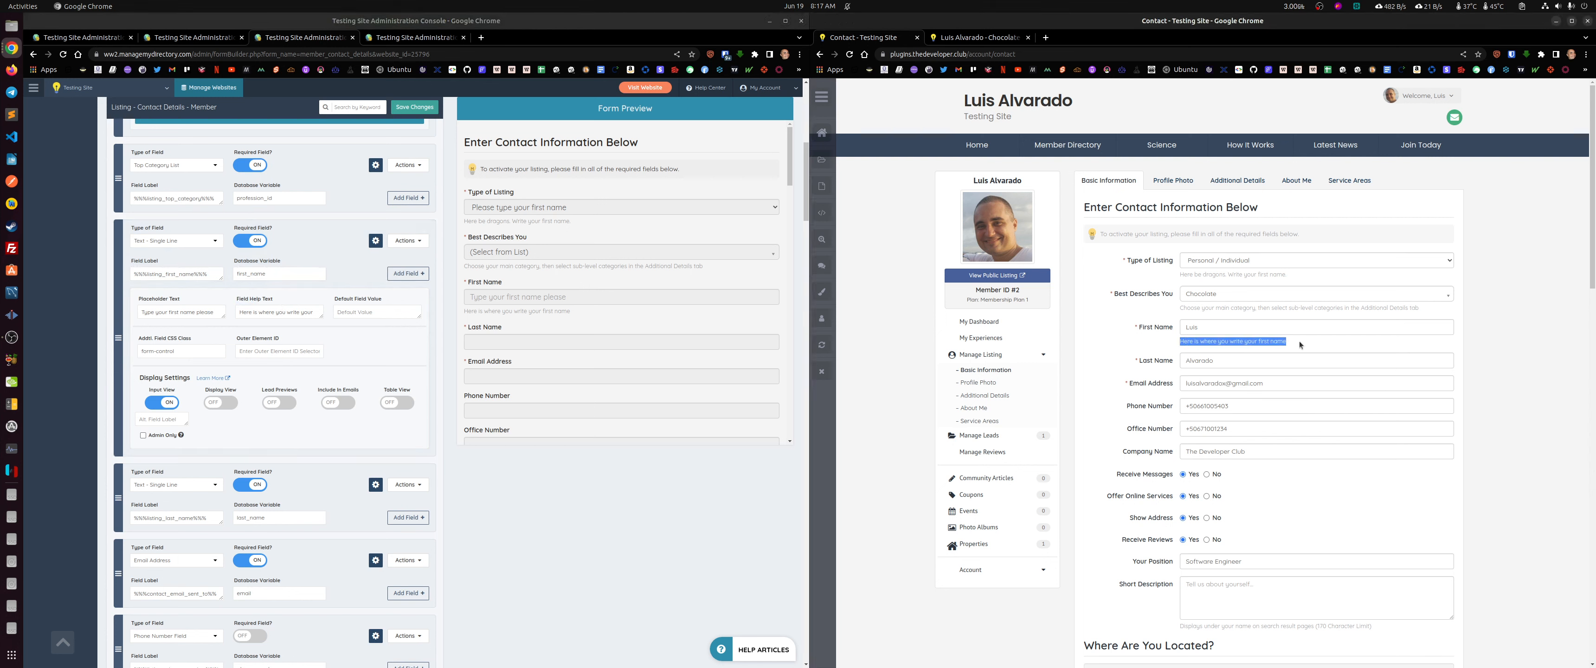
pyautogui.click(1295, 342)
# Step: Clear First Name on the member's contact page to check its placeholder against the form's Placeholder Text setting
pyautogui.click(1206, 326)
pyautogui.hotkey('ctrl', 'a')
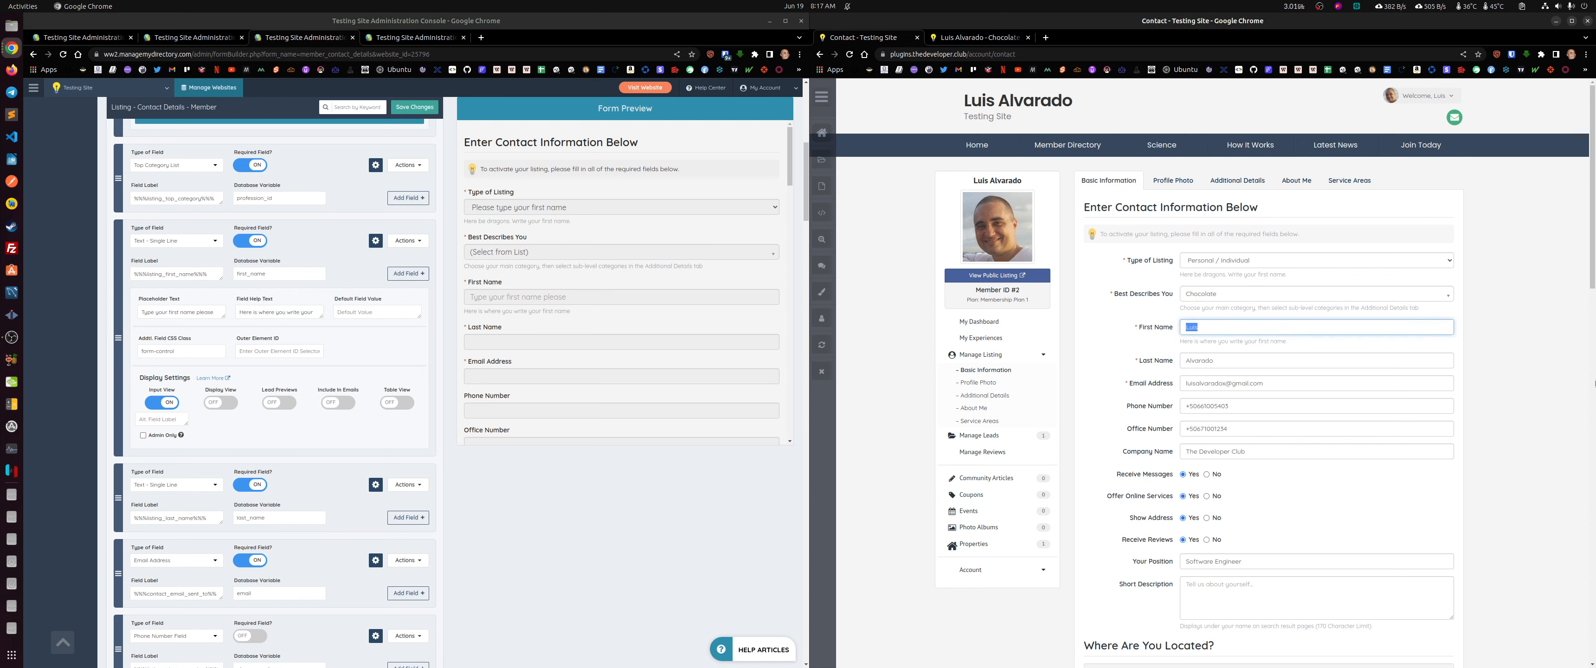
pyautogui.press('BackSpace')
pyautogui.click(1548, 370)
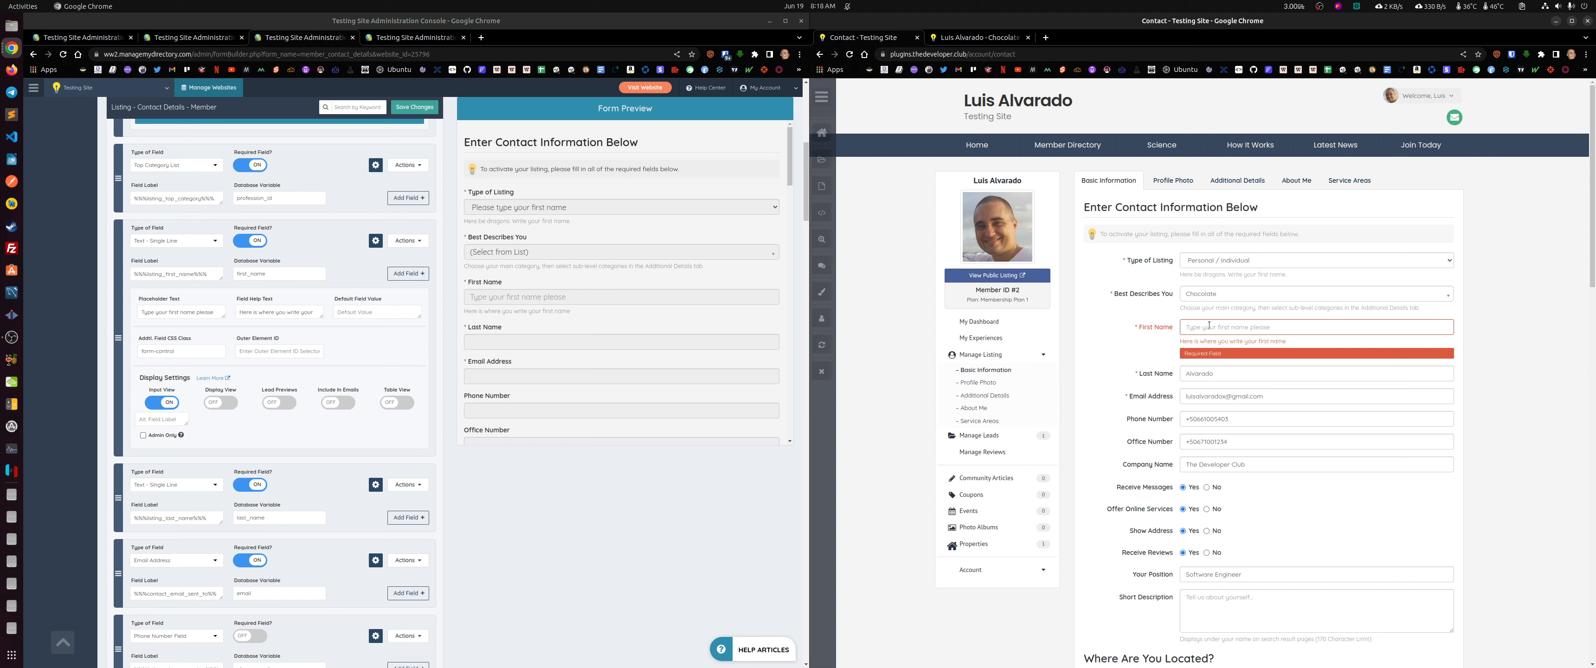
pyautogui.click(1271, 334)
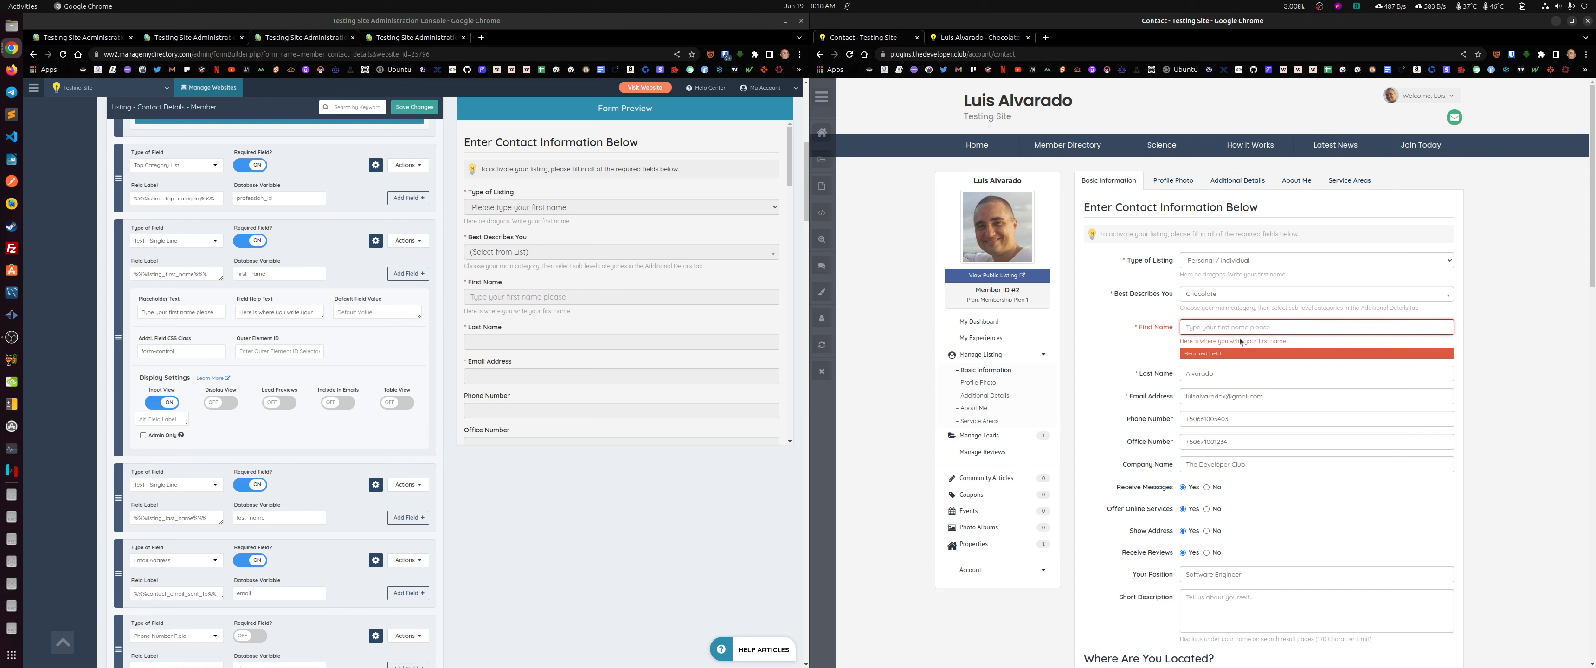
pyautogui.moveTo(216, 313); pyautogui.dragTo(139, 313)
pyautogui.click(384, 359)
pyautogui.click(1165, 345)
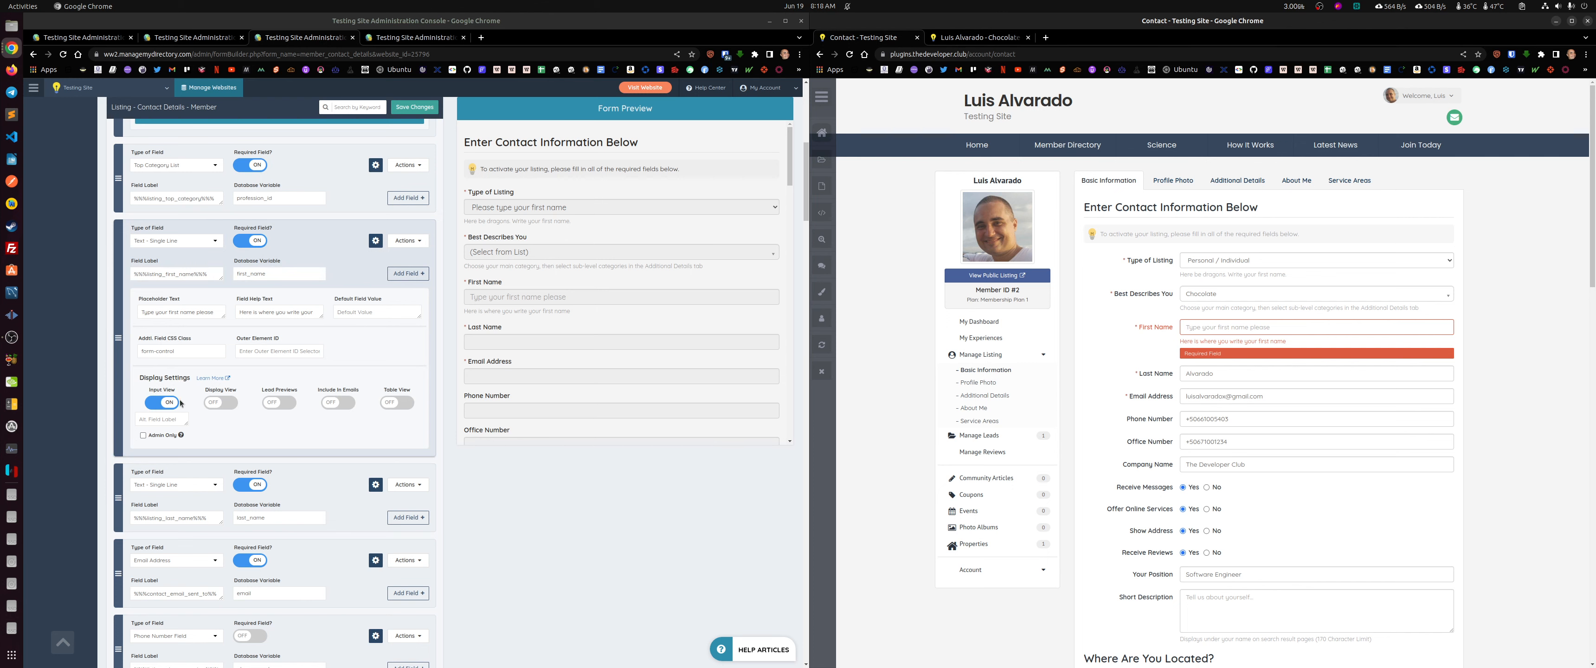
# Step: Turn off Input View for the First Name field, save the form, and reload the member's contact page to check the effect
pyautogui.moveTo(1139, 326); pyautogui.dragTo(1170, 329)
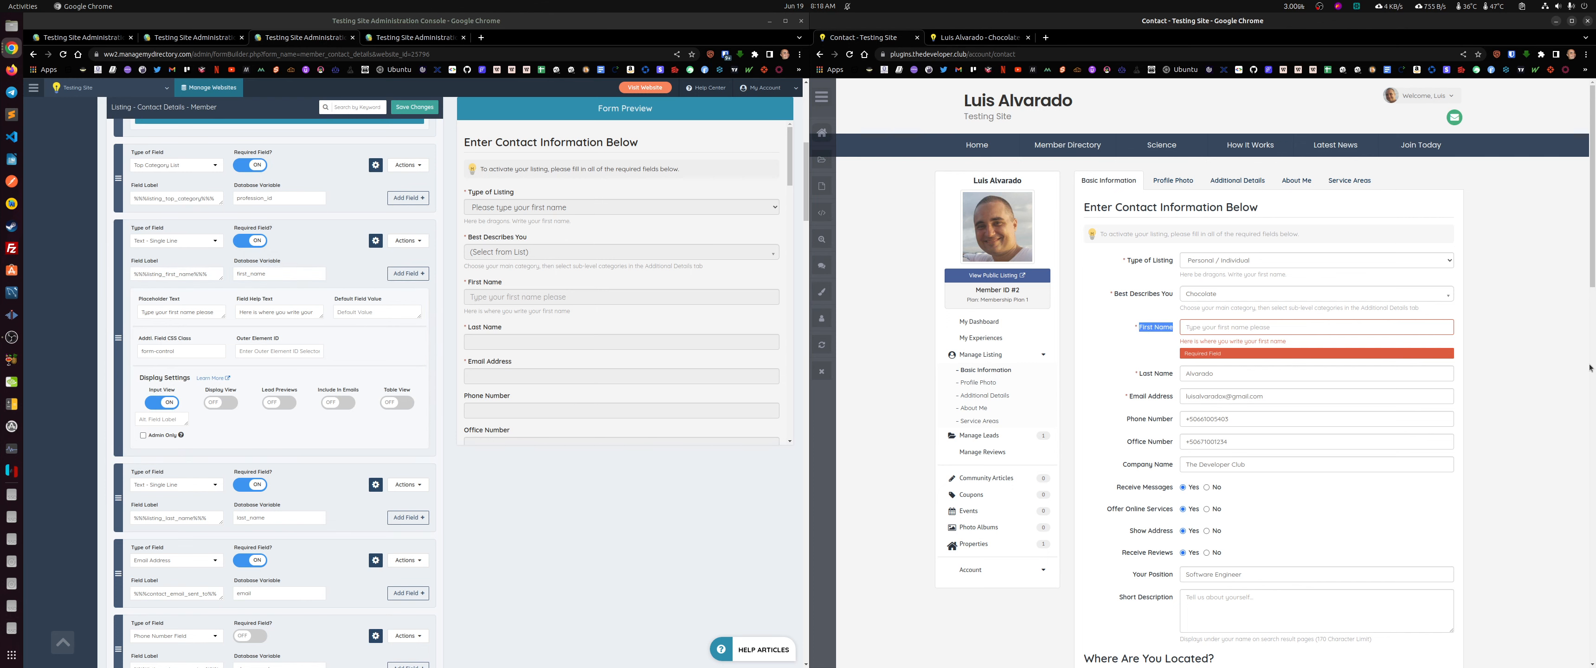
pyautogui.scroll(-8, 1222, 333)
pyautogui.click(1326, 225)
pyautogui.scroll(10, 1245, 237)
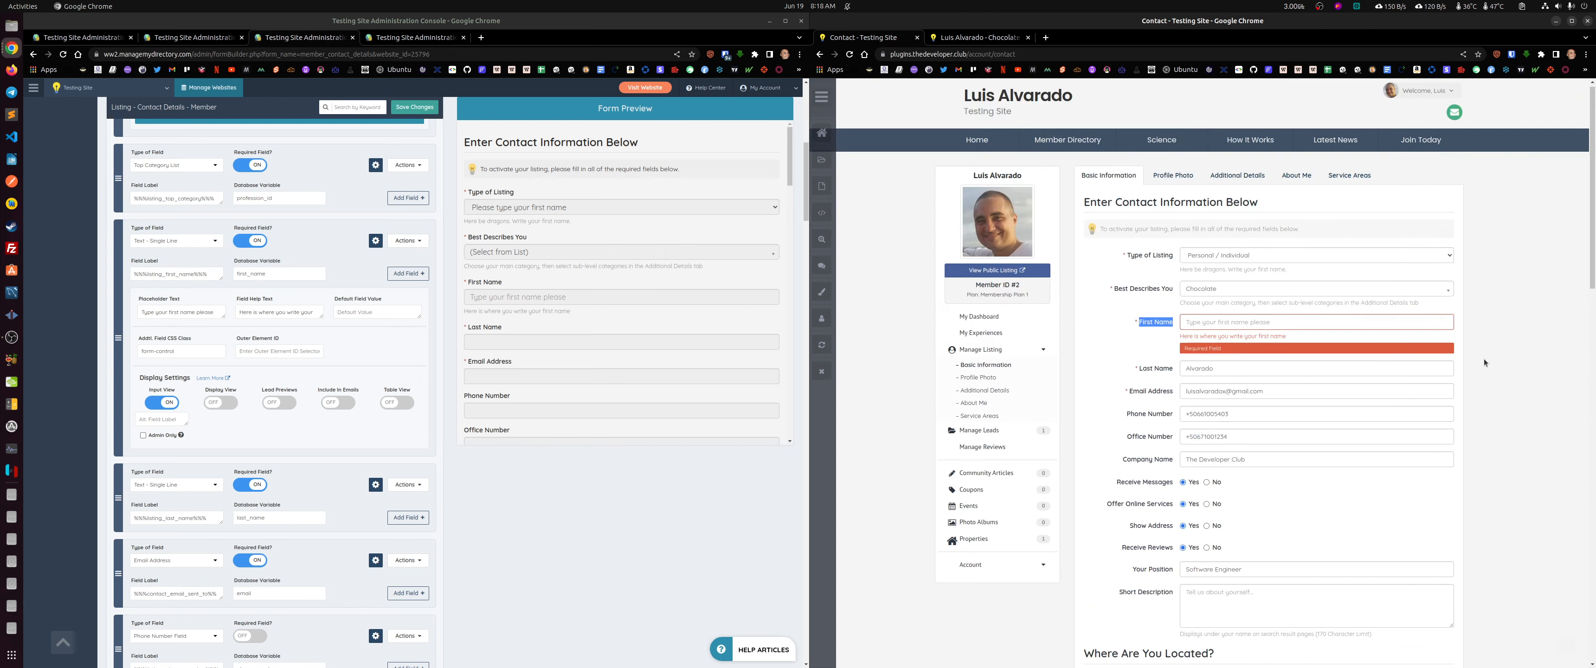
pyautogui.click(162, 402)
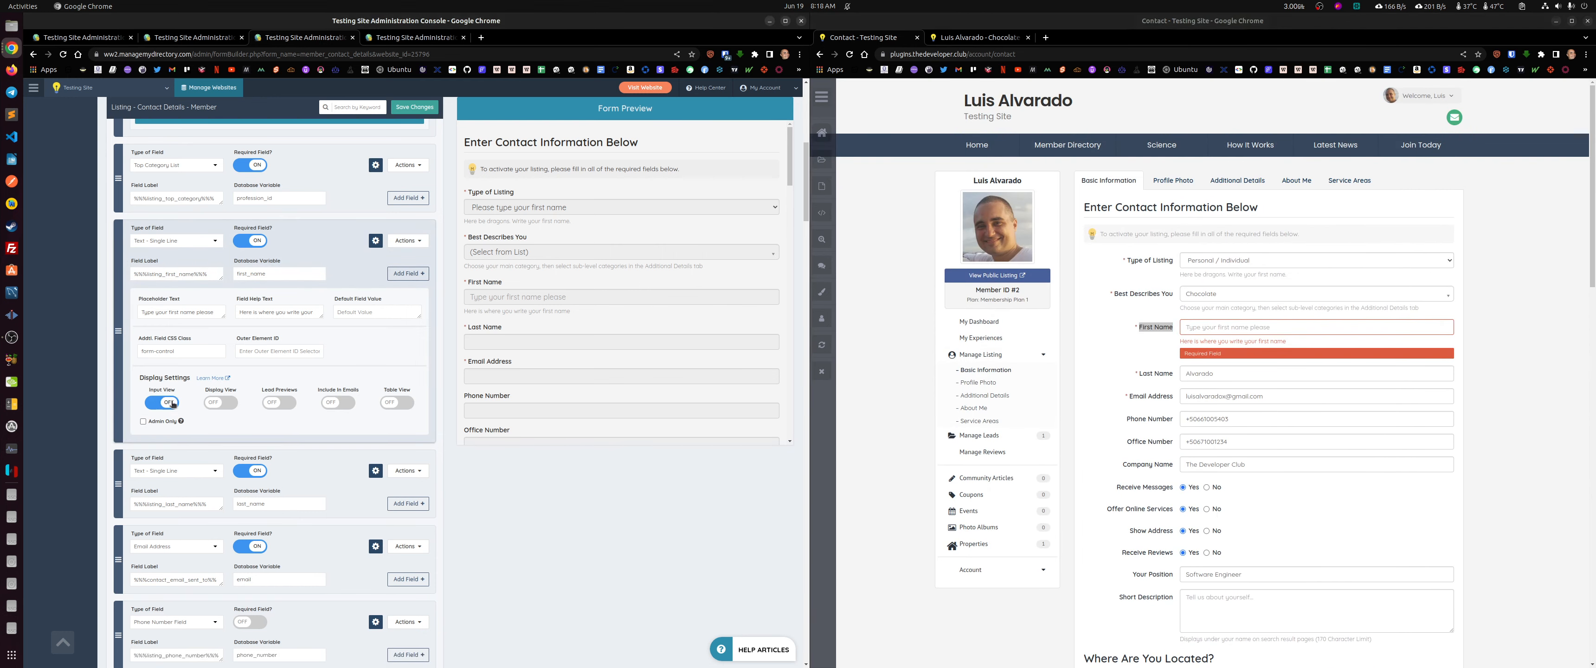
pyautogui.click(414, 107)
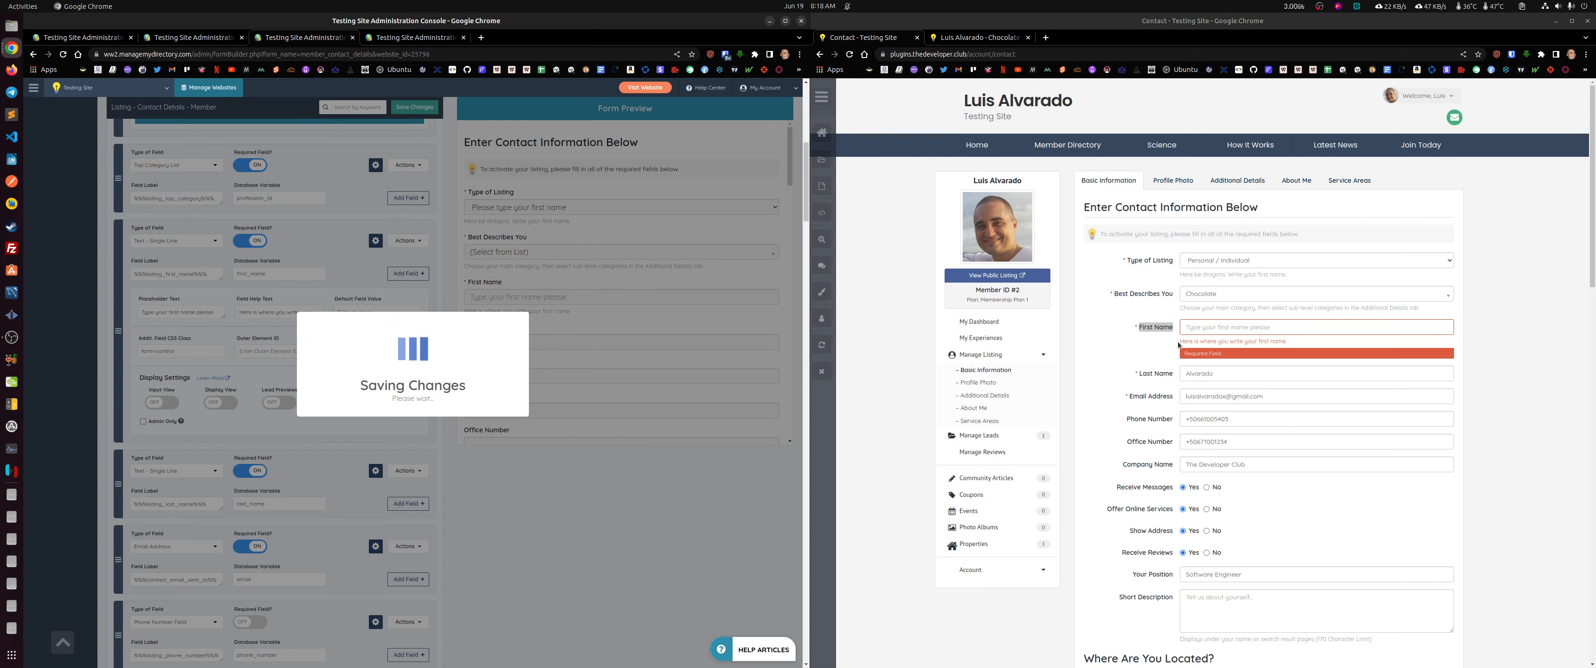
pyautogui.click(1159, 329)
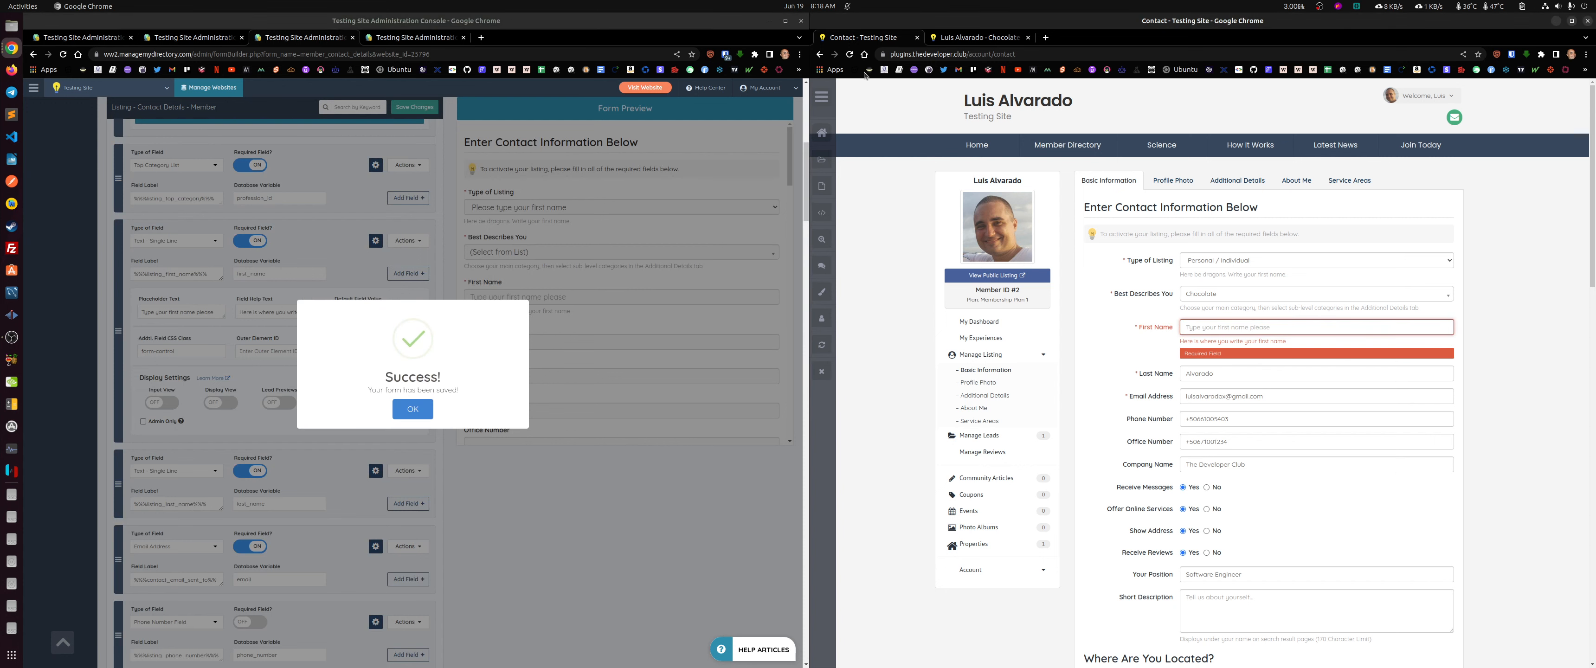
pyautogui.click(851, 57)
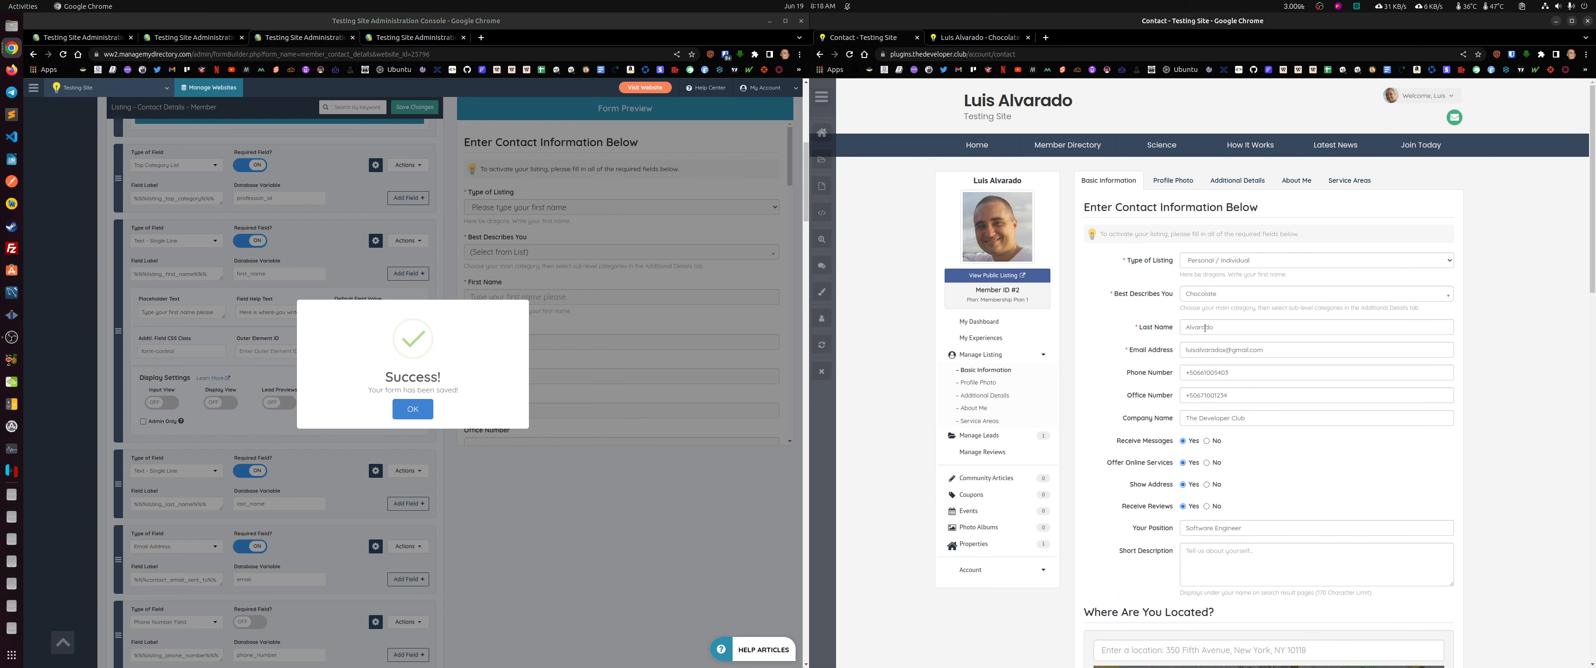
pyautogui.click(413, 409)
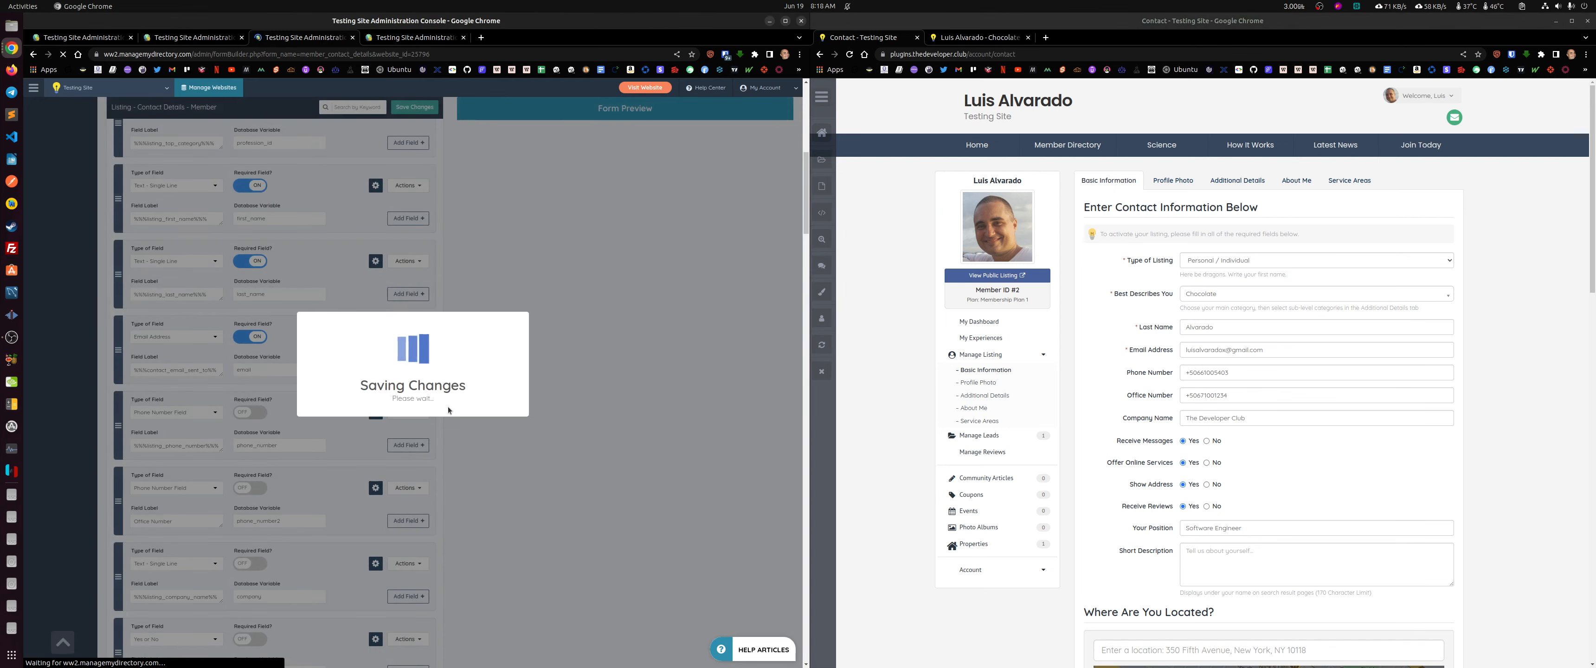
pyautogui.click(413, 408)
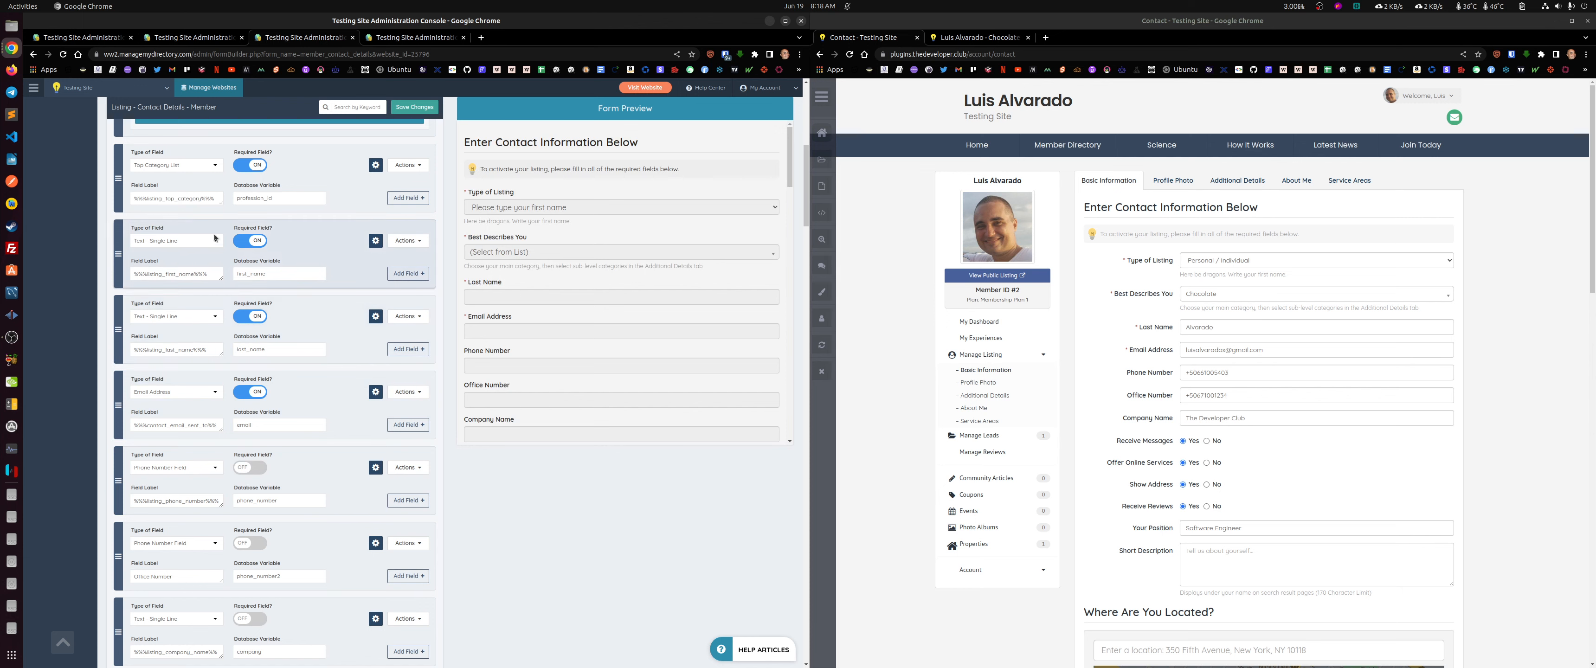
# Step: Turn Input View back on for the First Name field, save the form, and reload the member's contact page
pyautogui.click(376, 240)
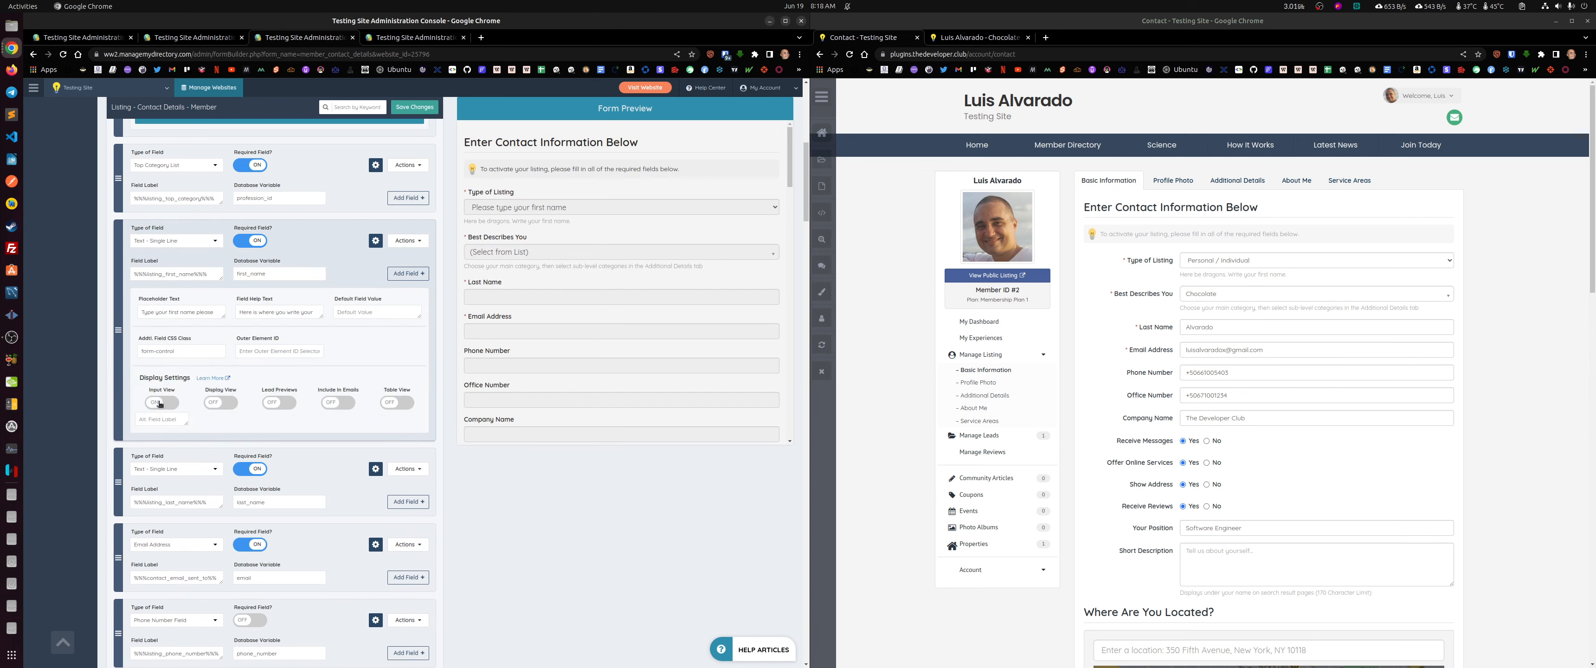
pyautogui.click(414, 107)
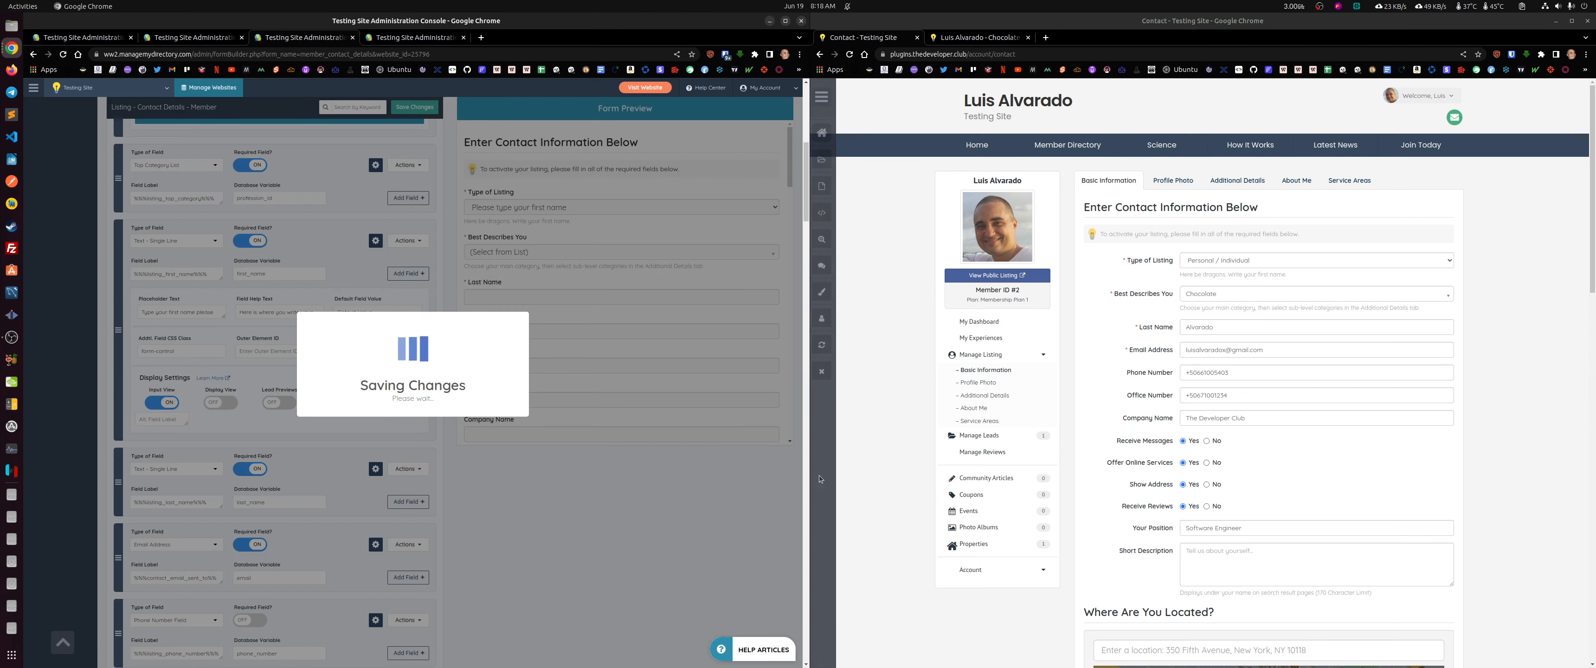
pyautogui.click(849, 55)
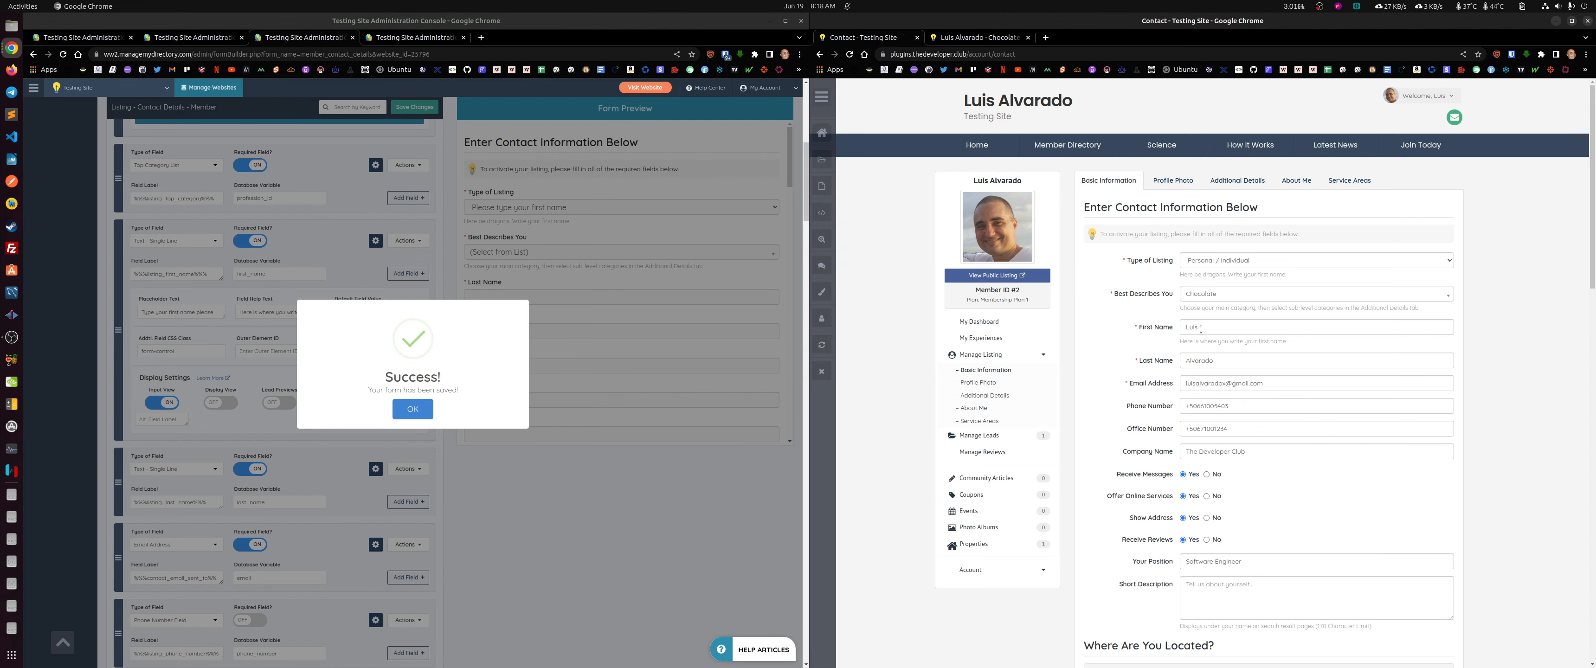
# Step: Examine the Contact Information on the member's public profile, dismiss the form's save confirmation, and look through the form's fields
pyautogui.click(970, 38)
pyautogui.scroll(-5, 875, 397)
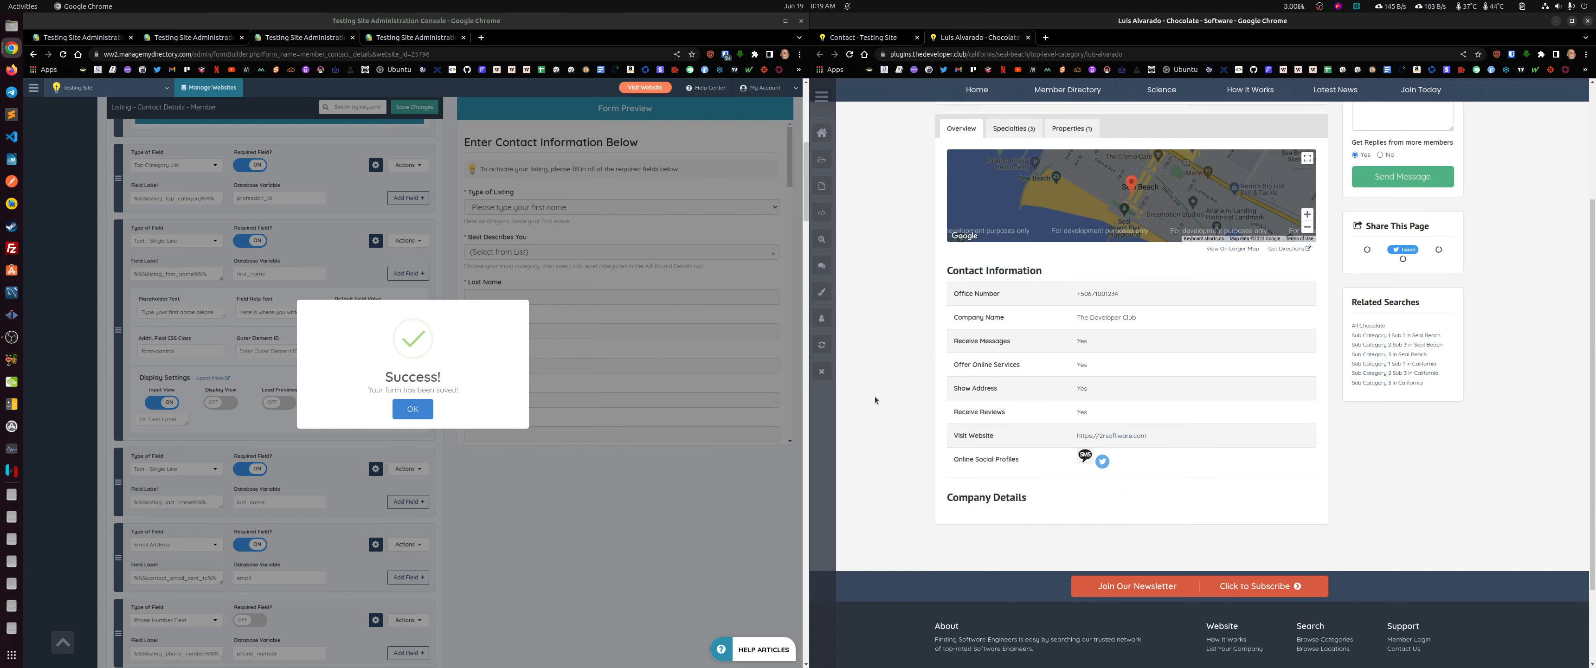
pyautogui.scroll(3, 1047, 543)
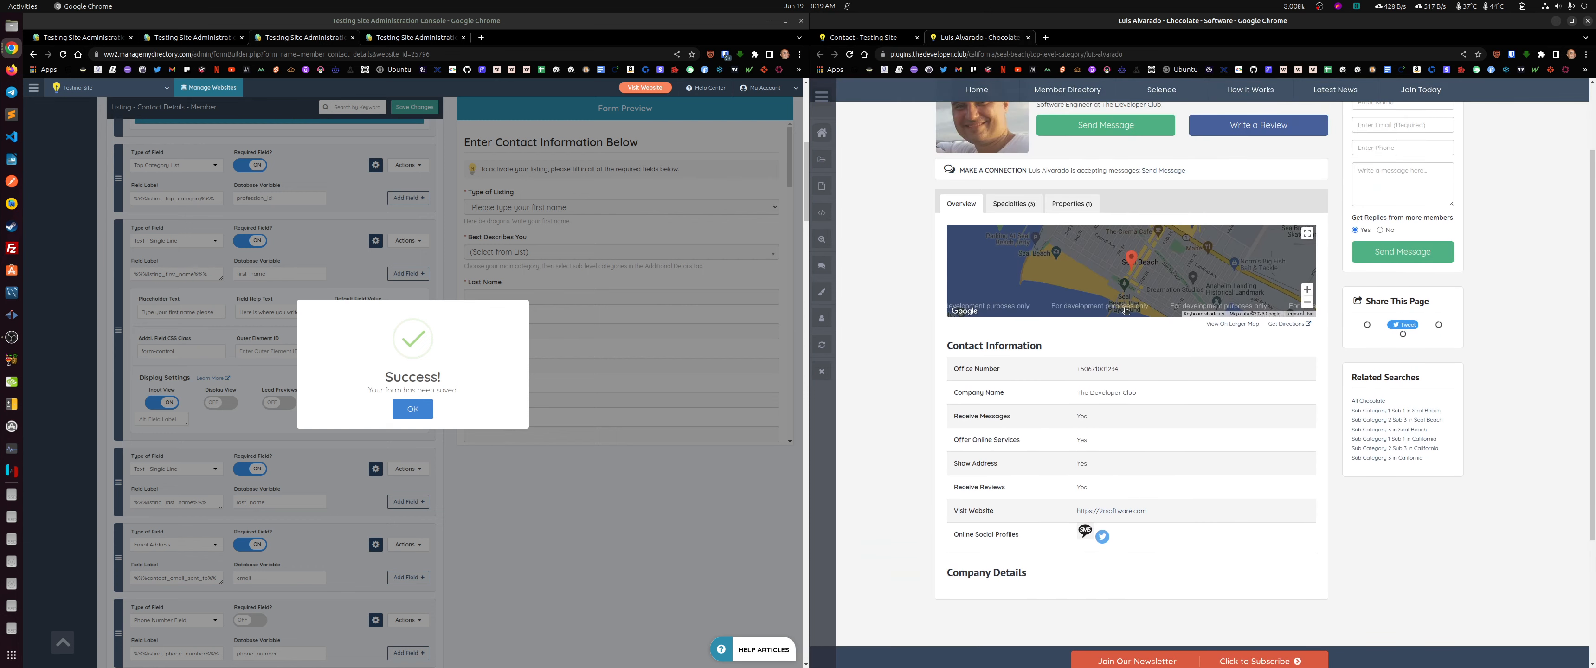
pyautogui.click(413, 409)
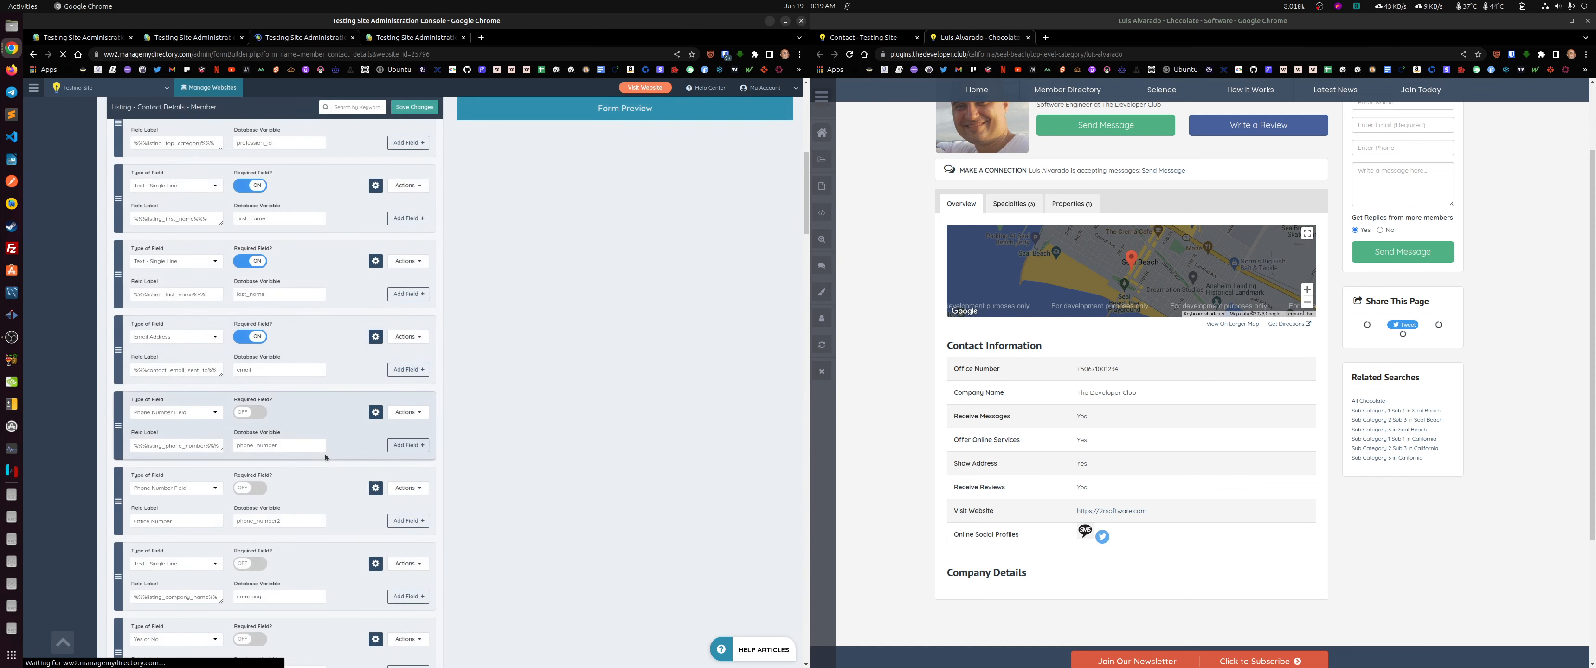
pyautogui.scroll(-5, 335, 471)
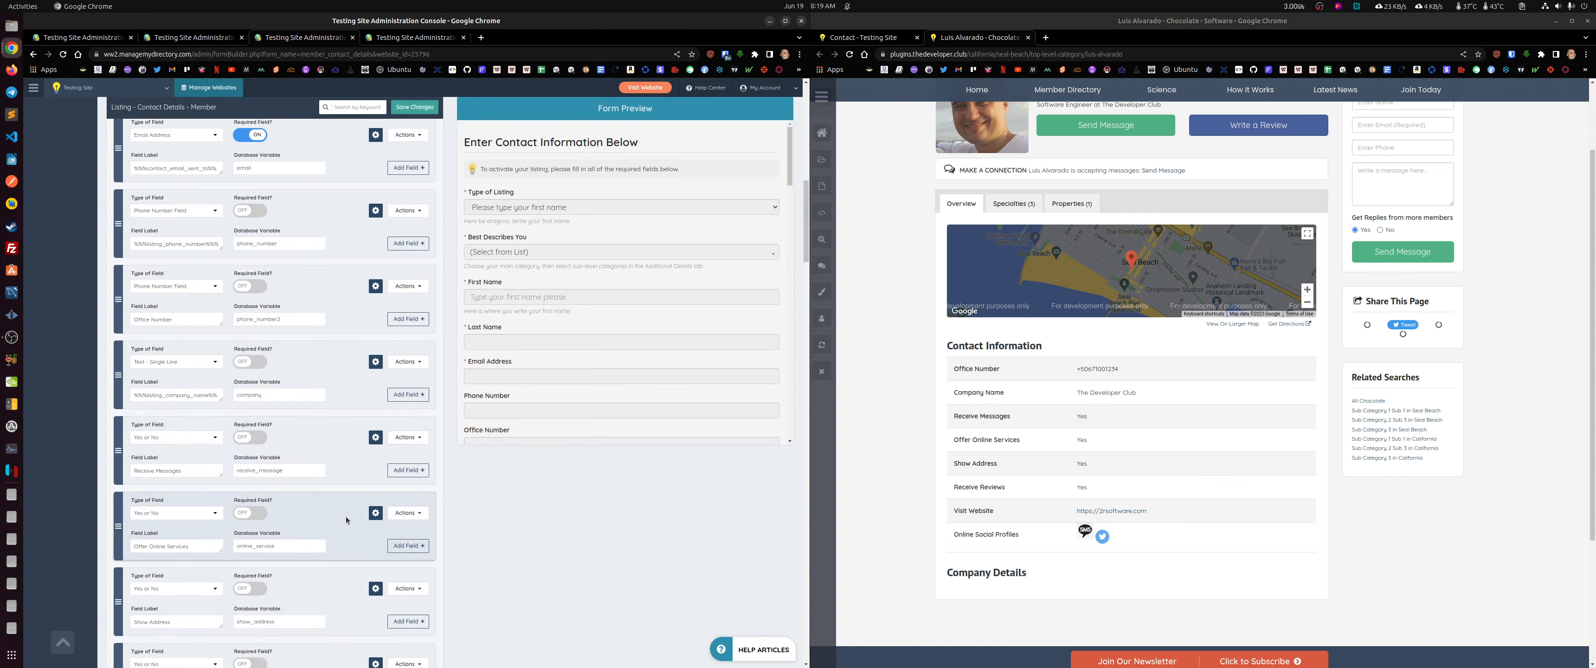
pyautogui.scroll(5, 291, 371)
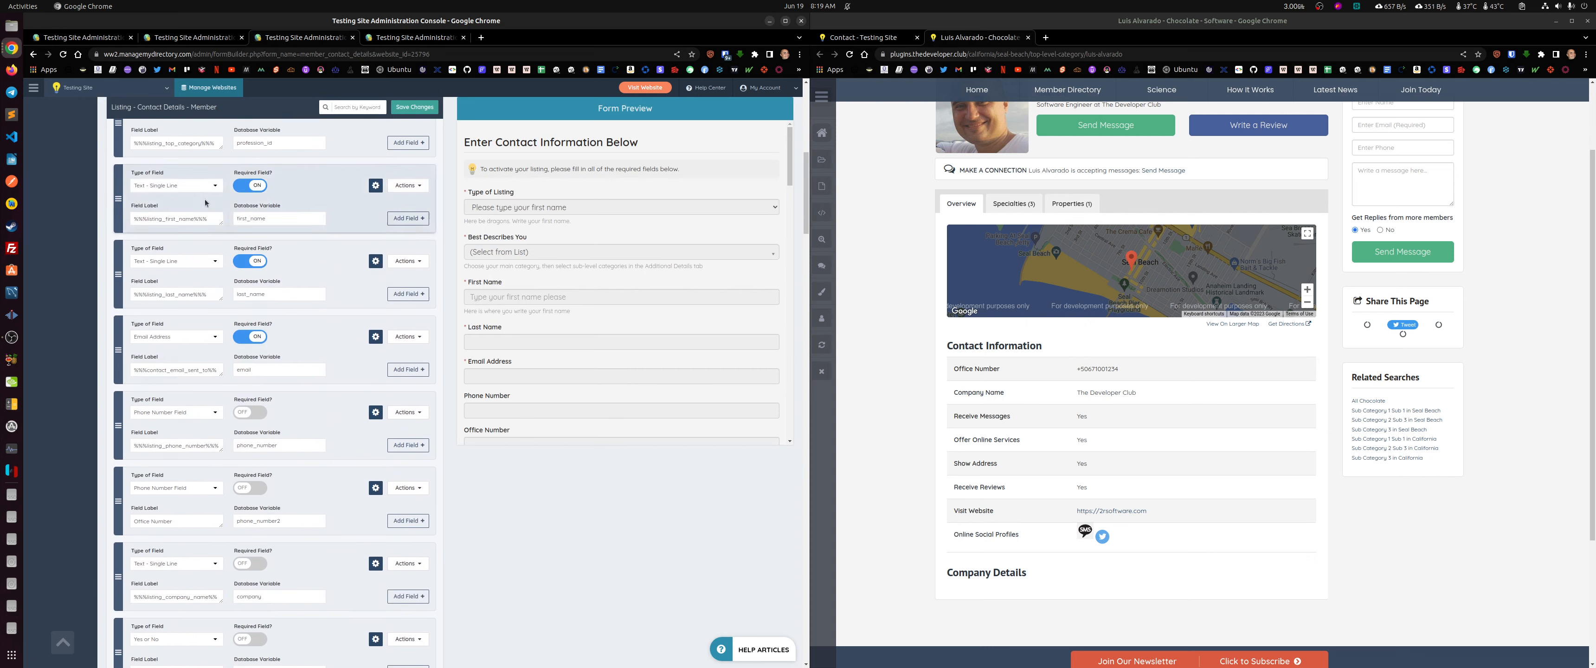
# Step: Turn on Display View for the First Name field, save the form, and reload the public profile to check its Contact Information
pyautogui.click(375, 185)
pyautogui.click(210, 345)
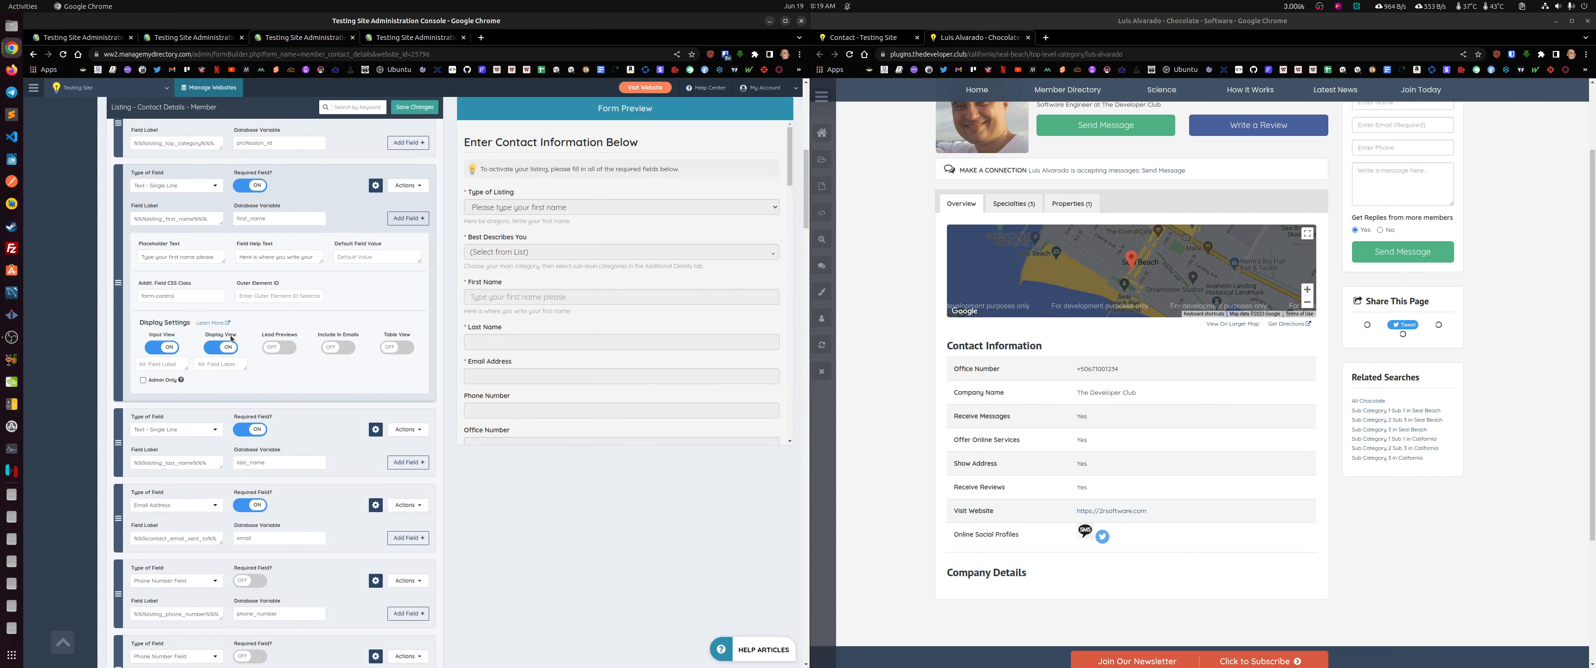
pyautogui.click(425, 110)
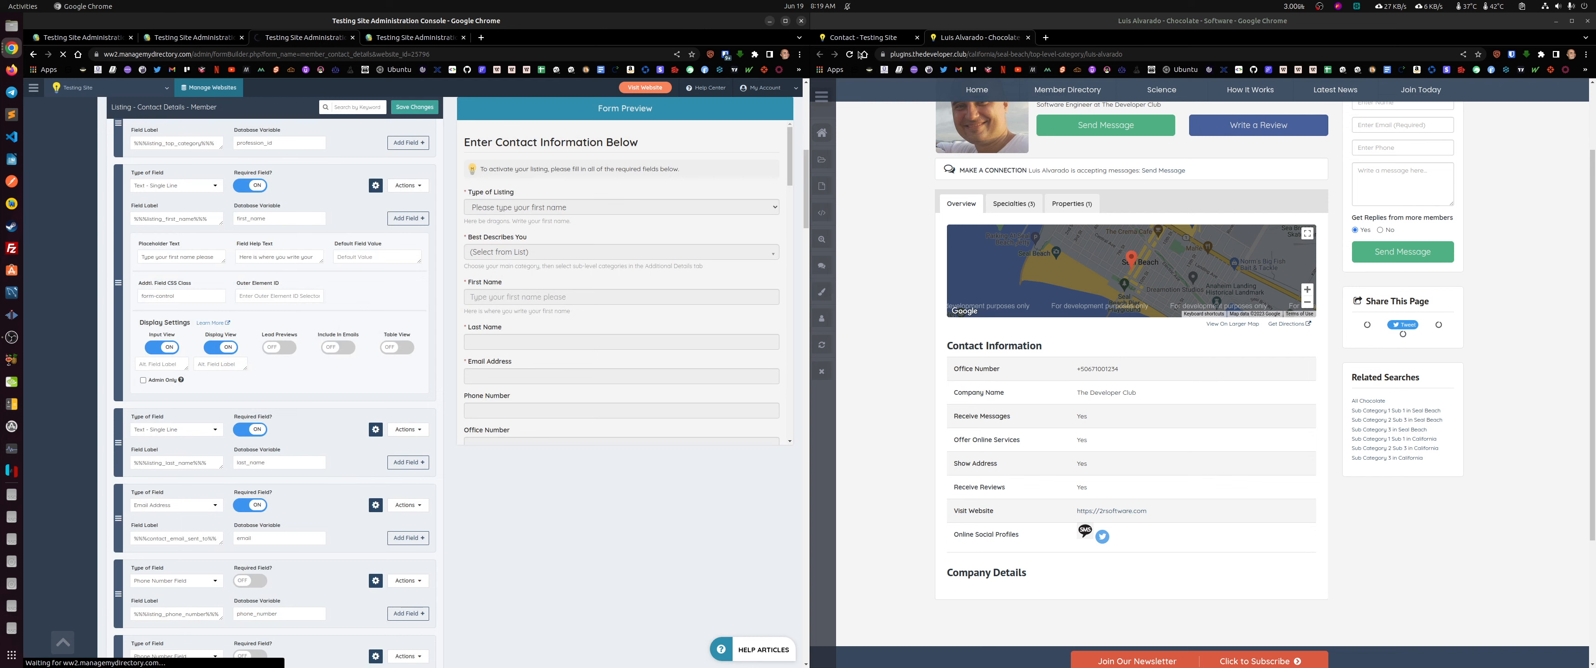
pyautogui.click(850, 54)
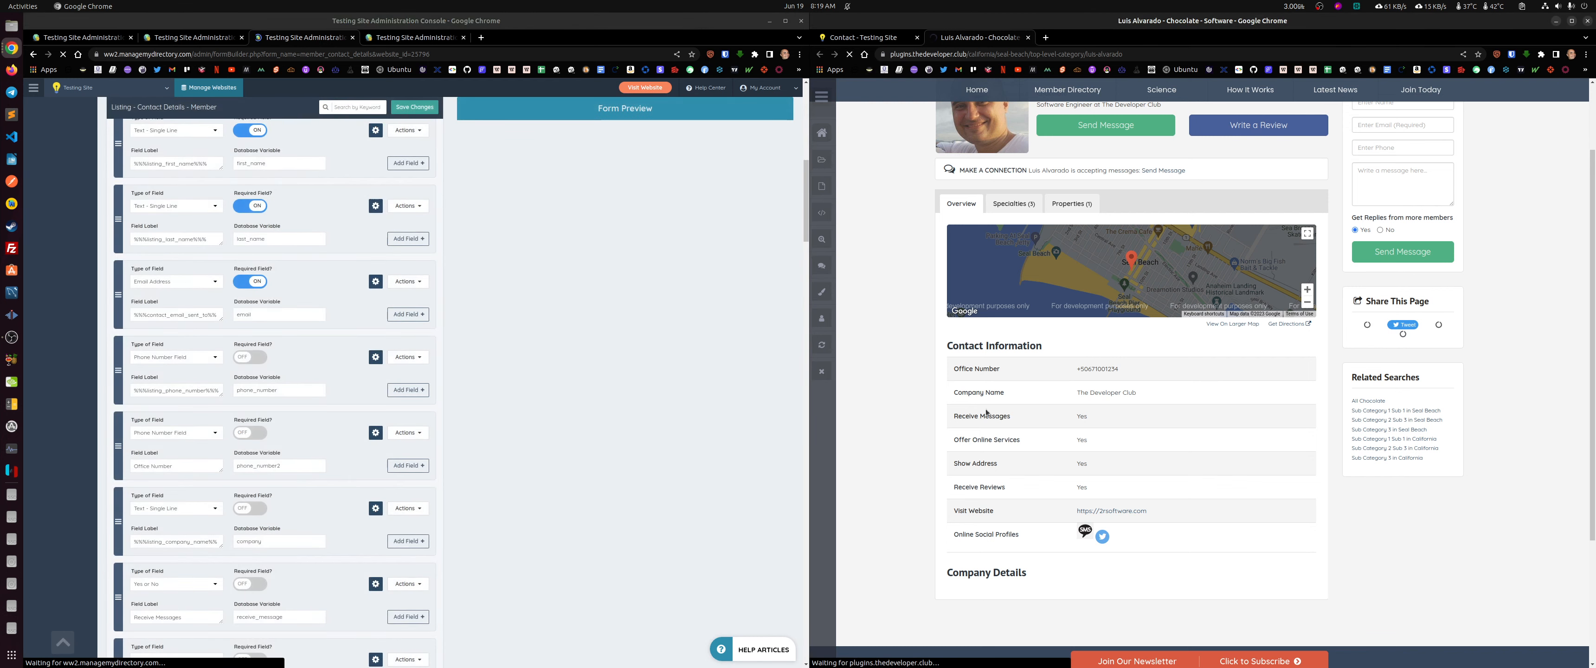
pyautogui.scroll(-3, 909, 333)
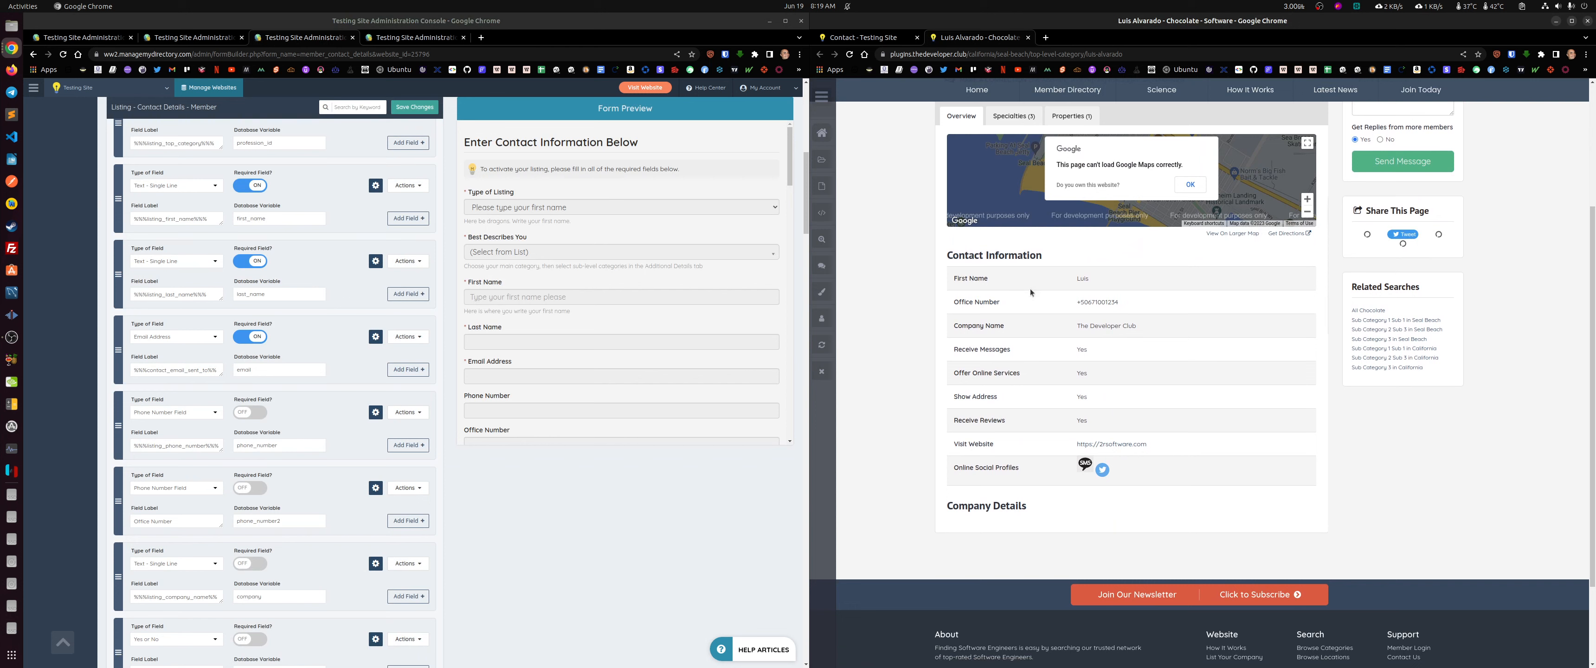
# Step: Set the First Name field's alternate Display View label to "Not Public" and save the form
pyautogui.click(375, 185)
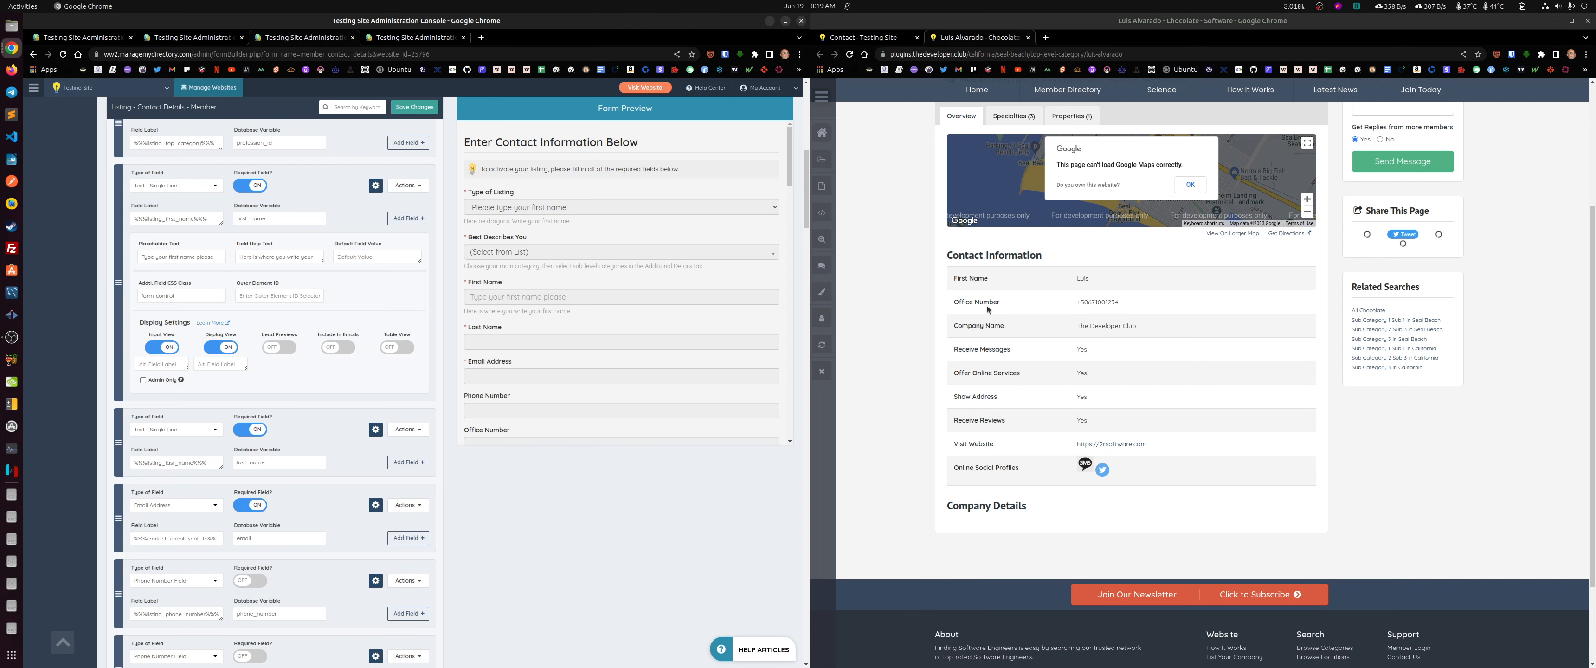
pyautogui.scroll(1, 980, 316)
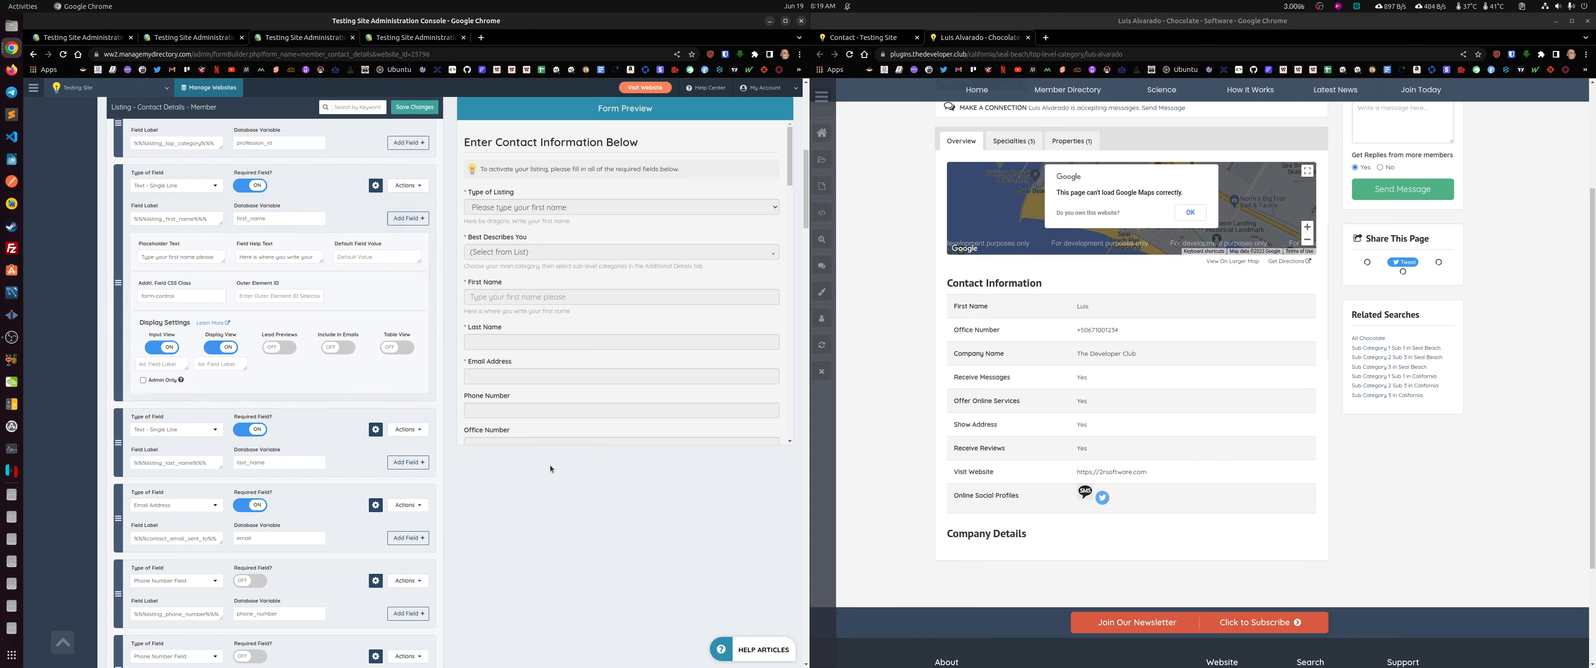
pyautogui.click(218, 366)
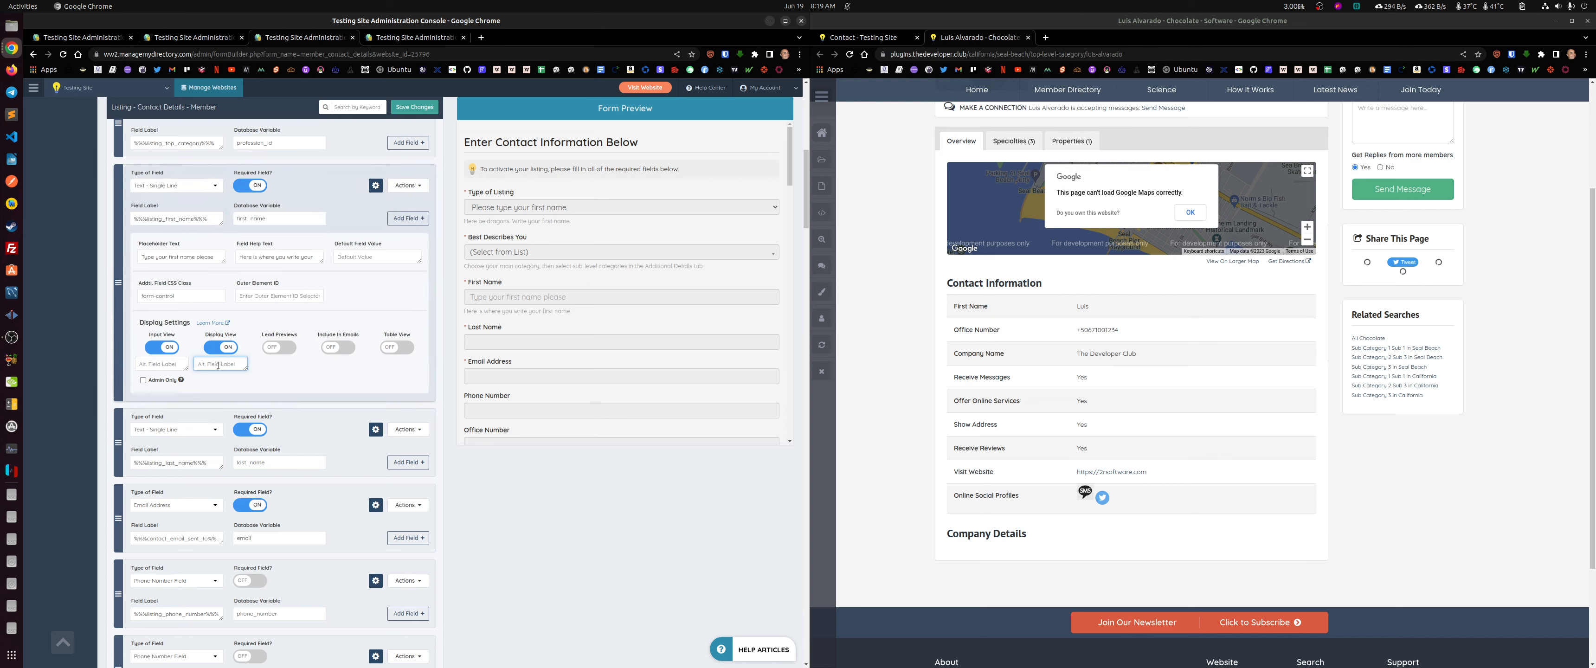
pyautogui.write('Not Public')
pyautogui.click(414, 107)
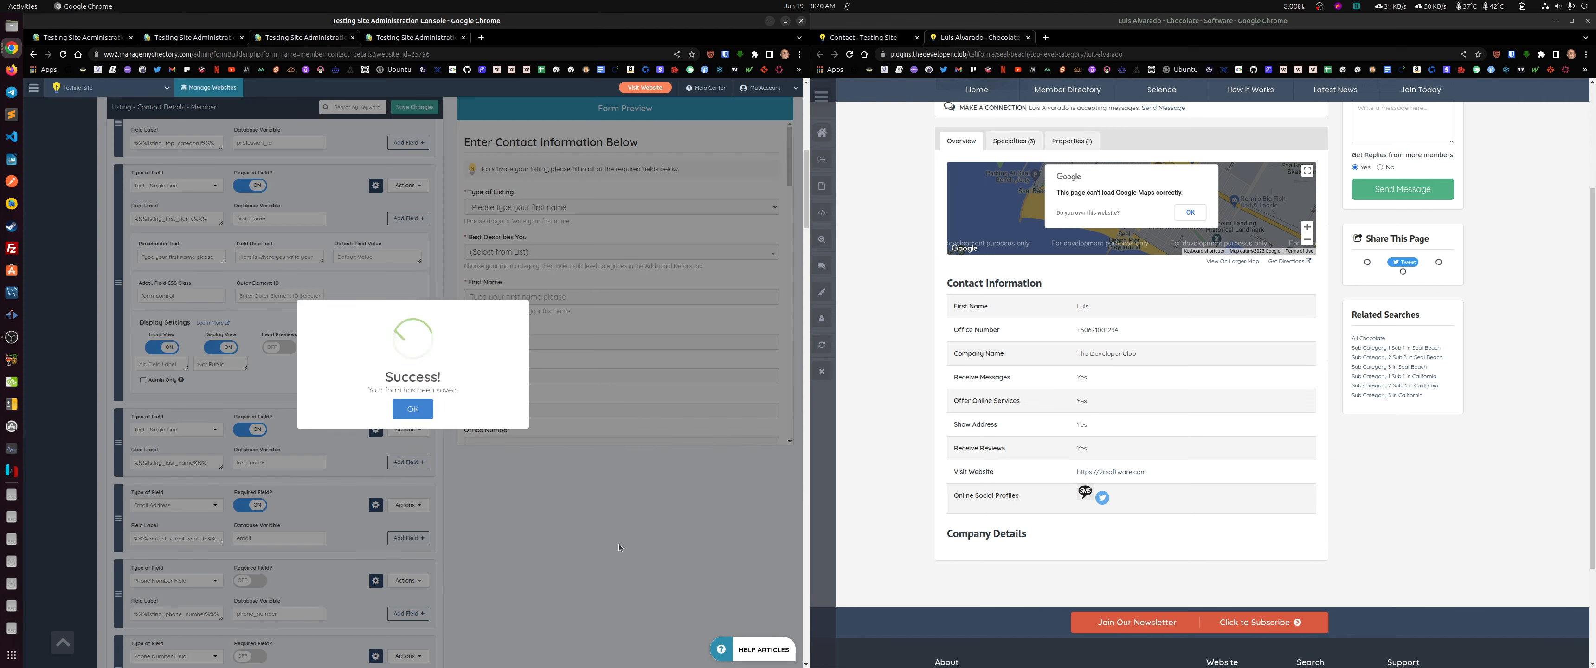
pyautogui.click(425, 414)
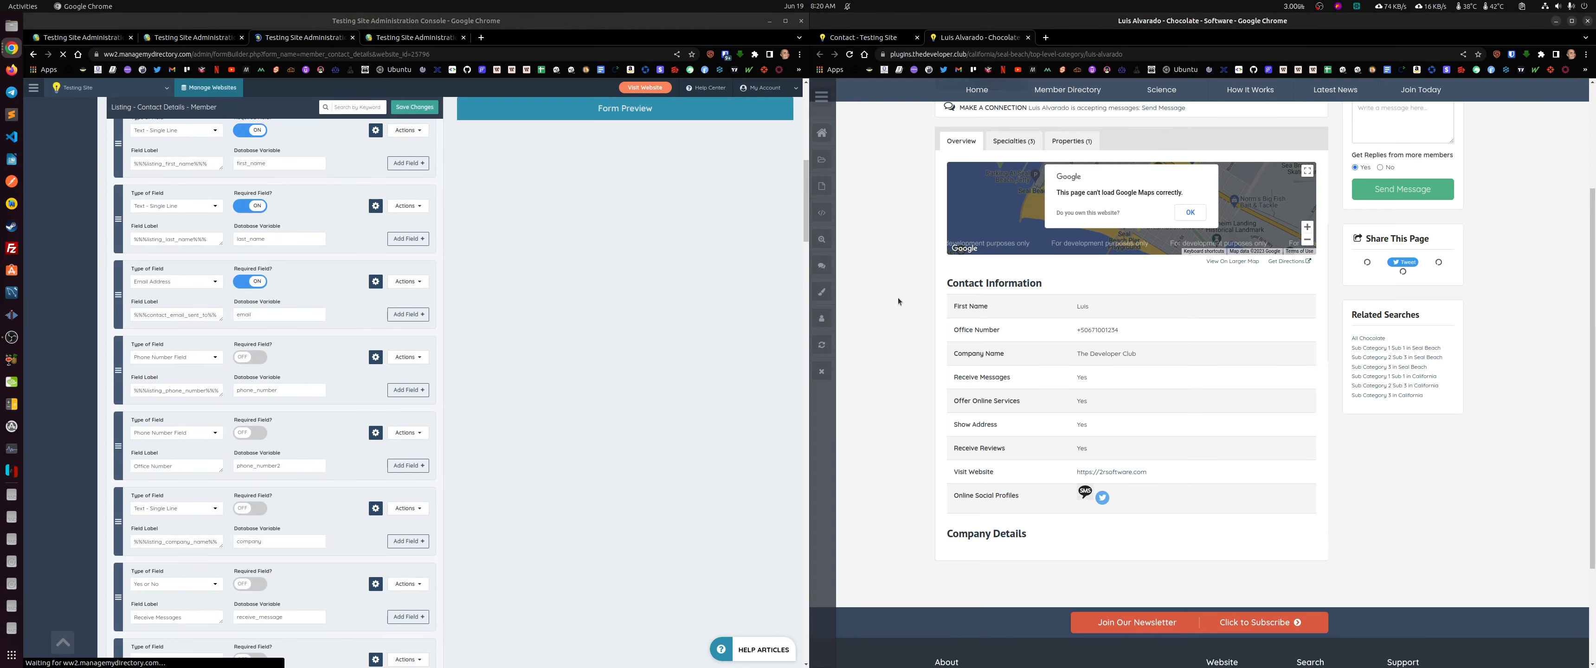
# Step: Reload the public profile to check the alternate First Name label, and return to the member's contact page
pyautogui.click(851, 55)
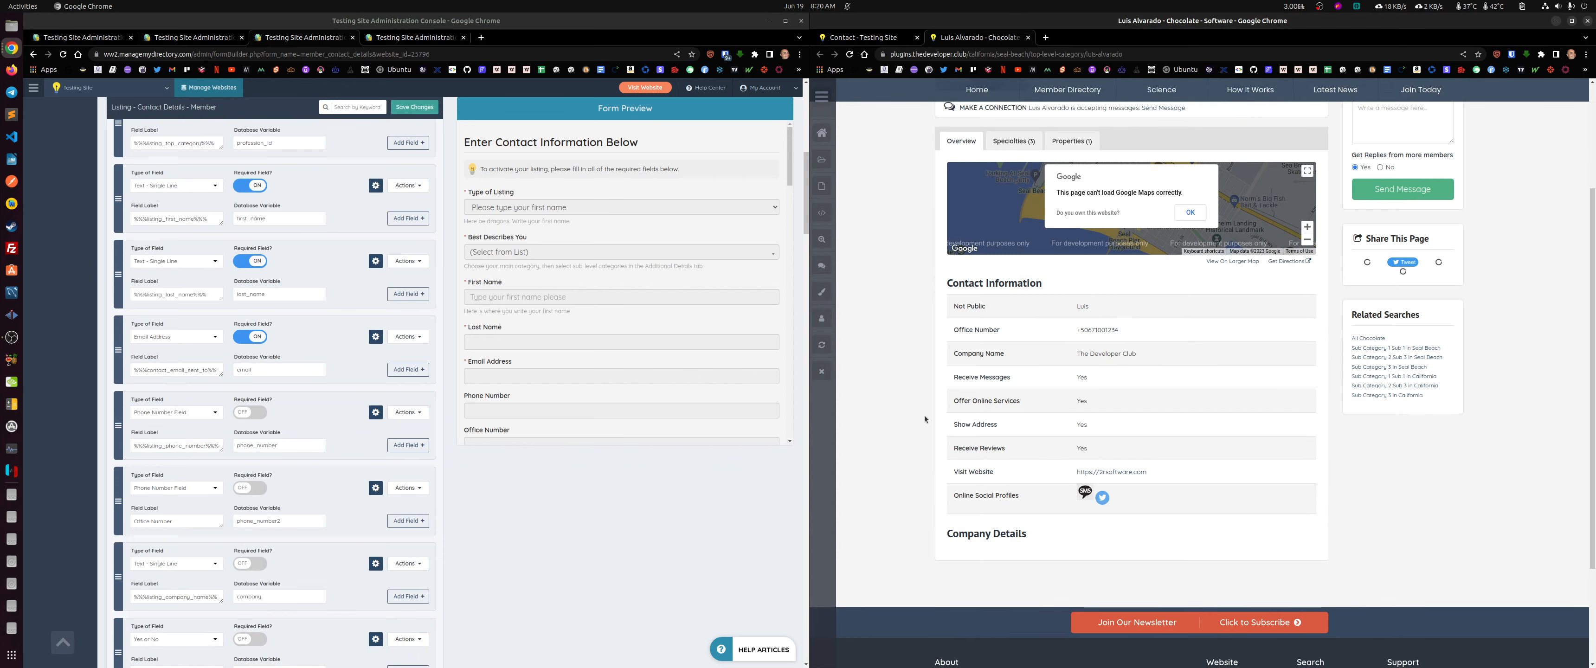
pyautogui.moveTo(955, 307); pyautogui.dragTo(1005, 307)
pyautogui.click(1007, 307)
pyautogui.click(870, 38)
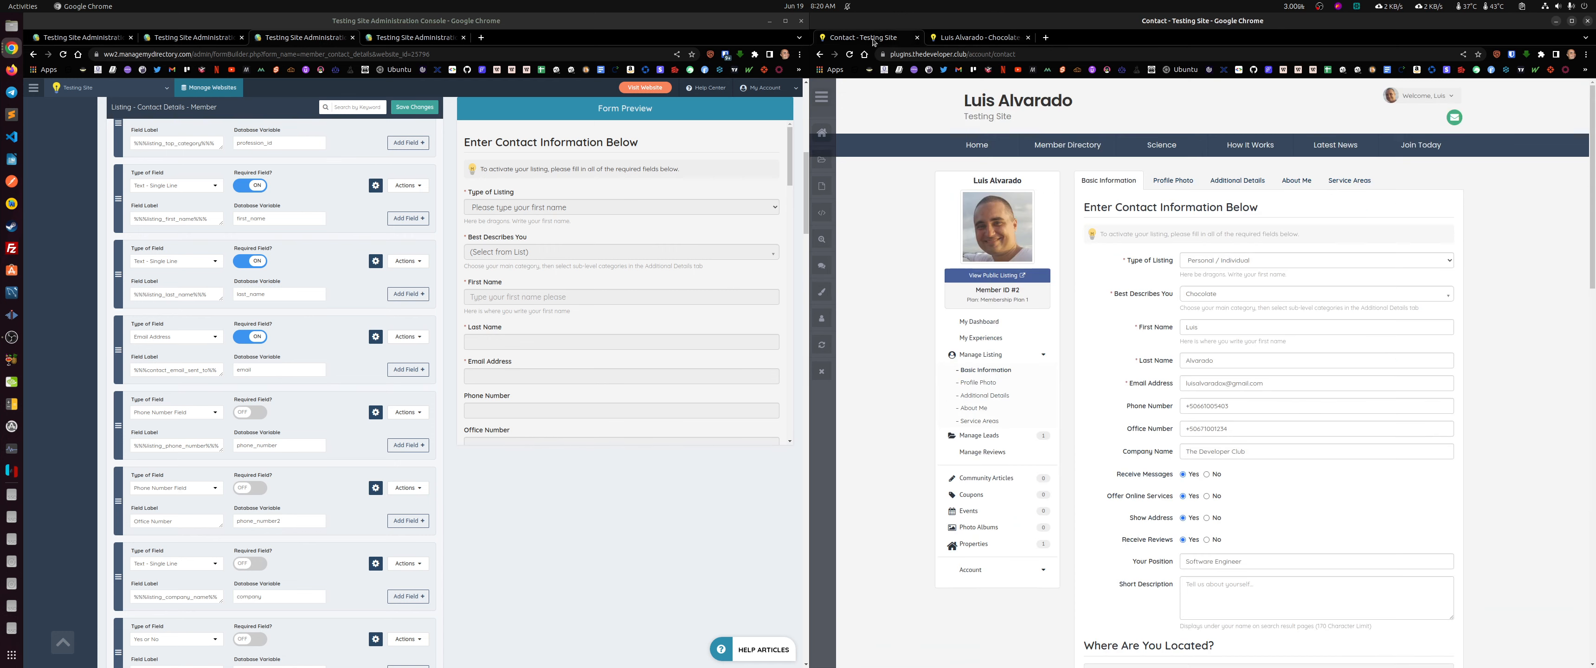
# Step: Reload the member's contact page and compare its First Name label with the alternate label on the public profile
pyautogui.click(850, 54)
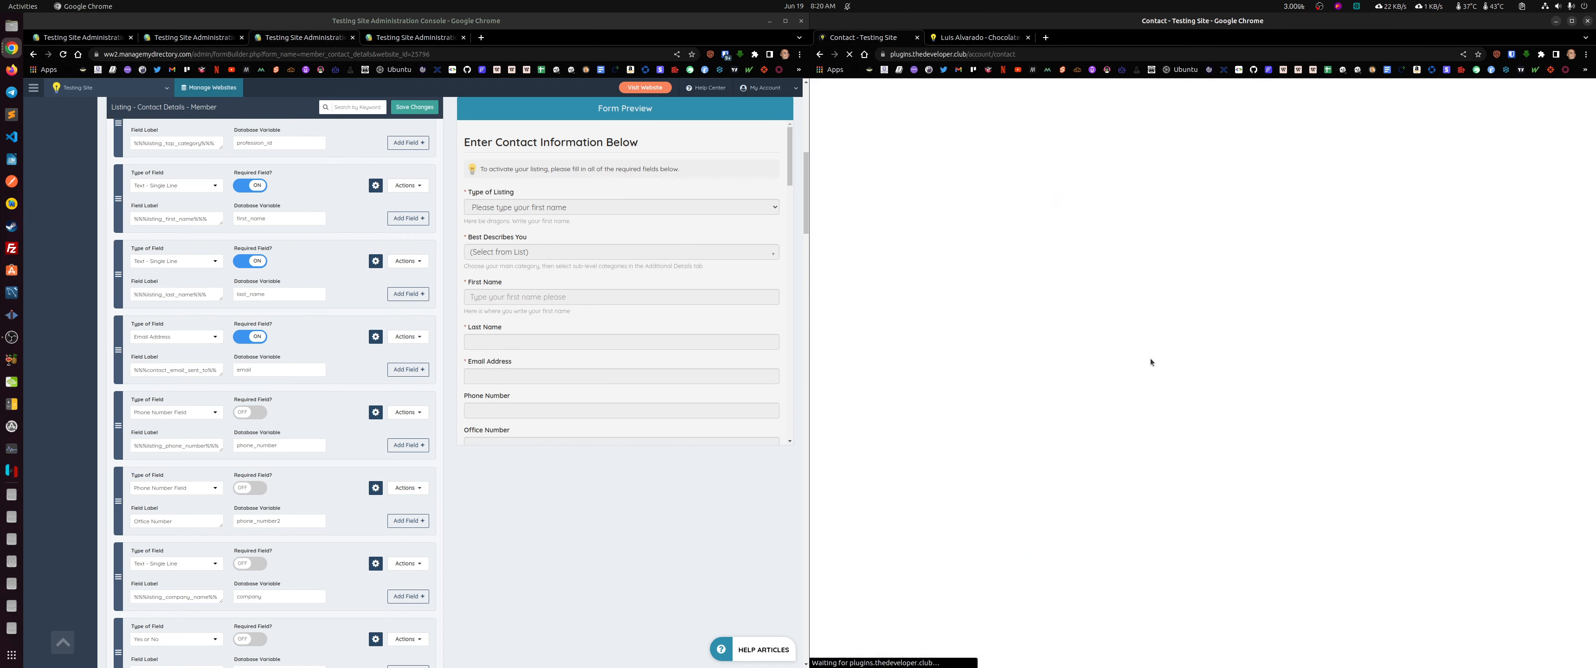
pyautogui.moveTo(1138, 328); pyautogui.dragTo(1173, 329)
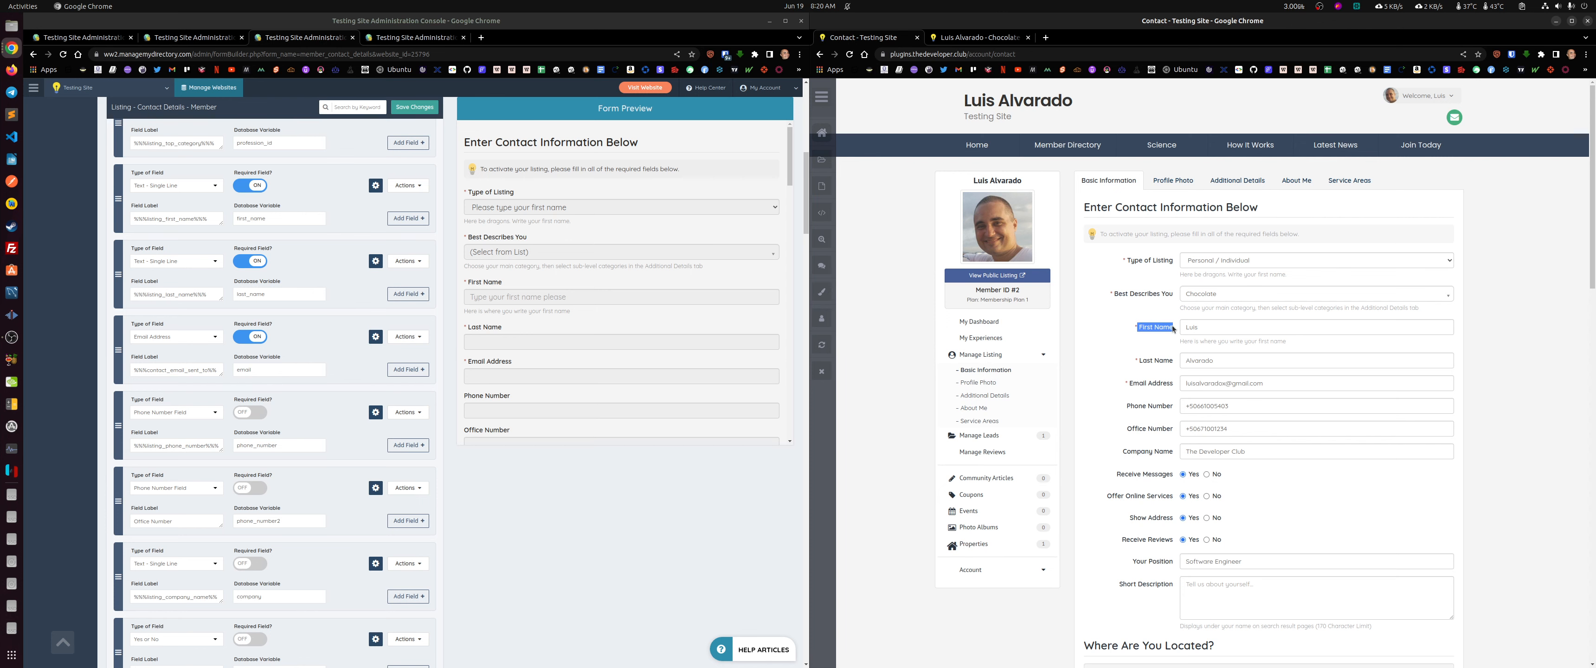
pyautogui.click(977, 38)
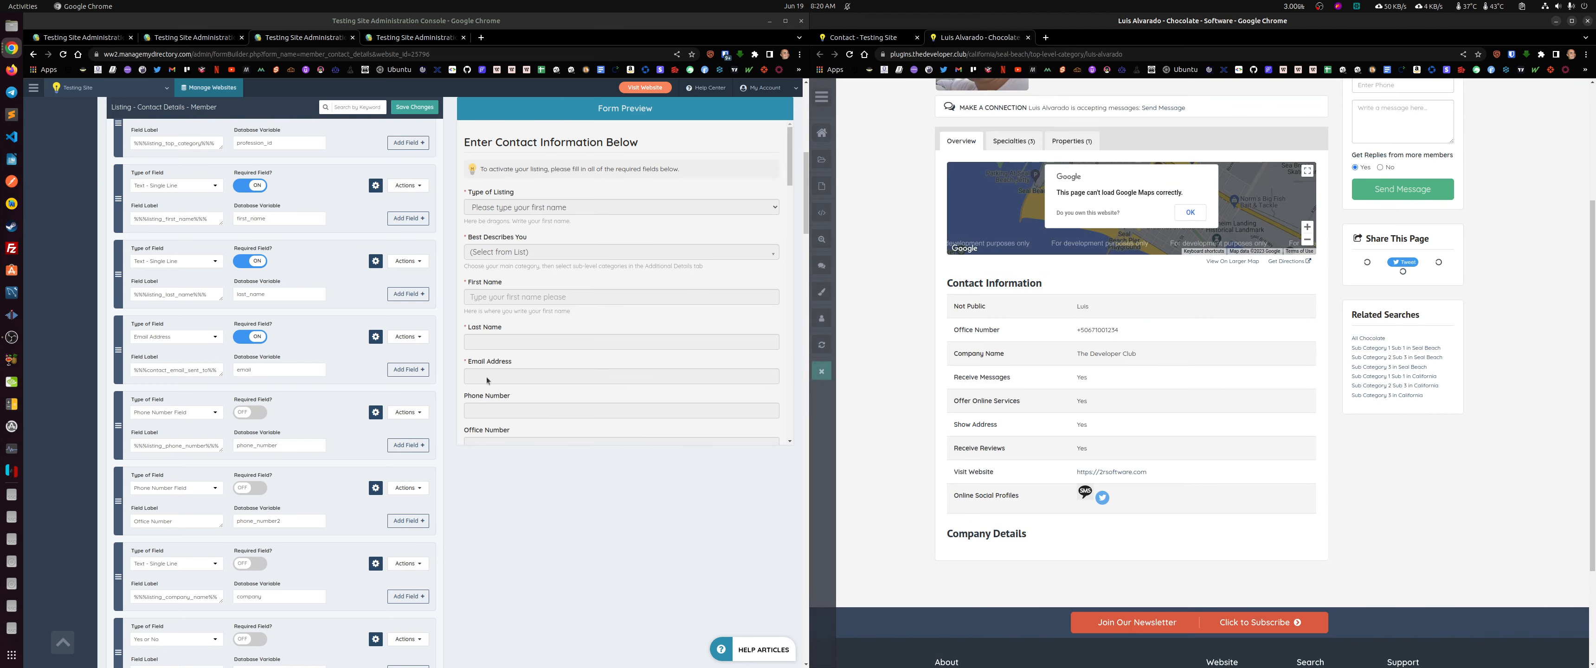
# Step: Turn on Include in Emails for the First Name field and set its alternate email label to "Property"
pyautogui.click(375, 186)
pyautogui.doubleClick(218, 366)
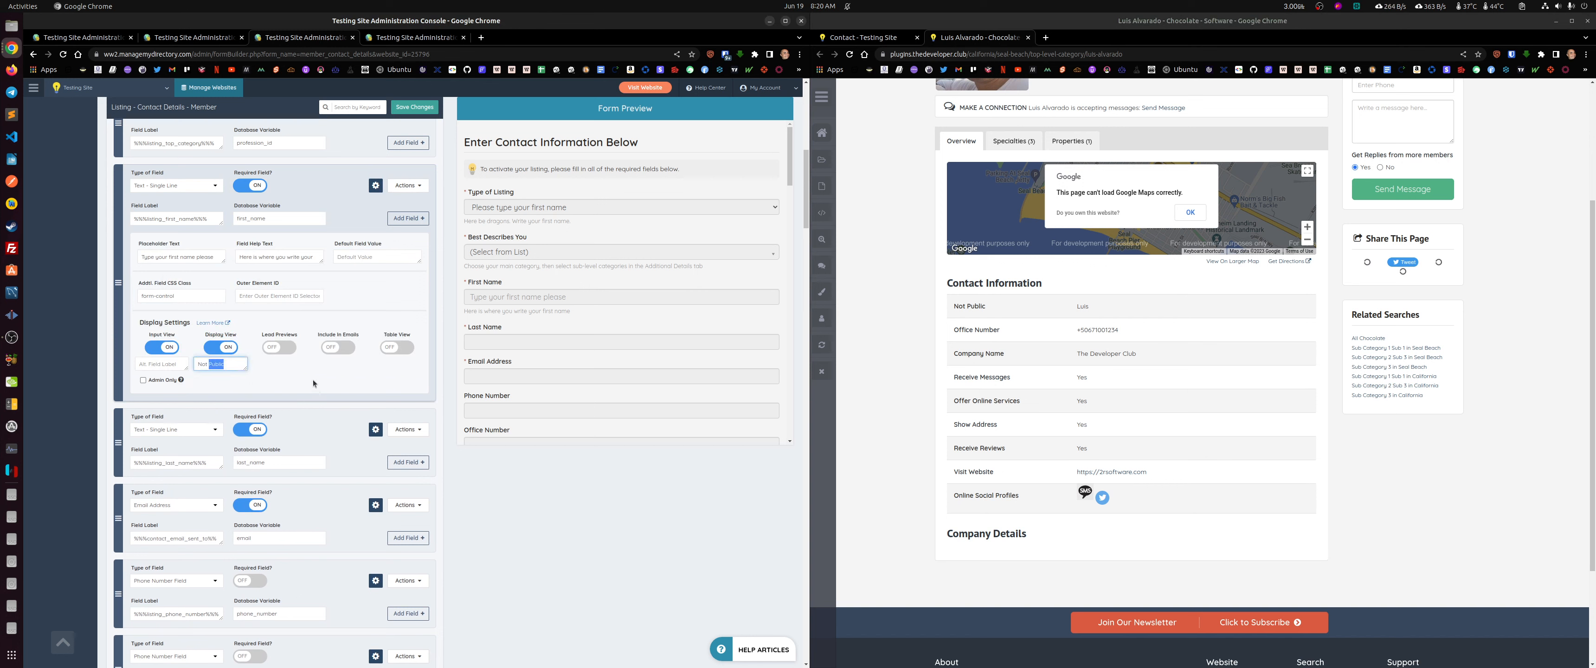
pyautogui.click(303, 371)
pyautogui.click(335, 348)
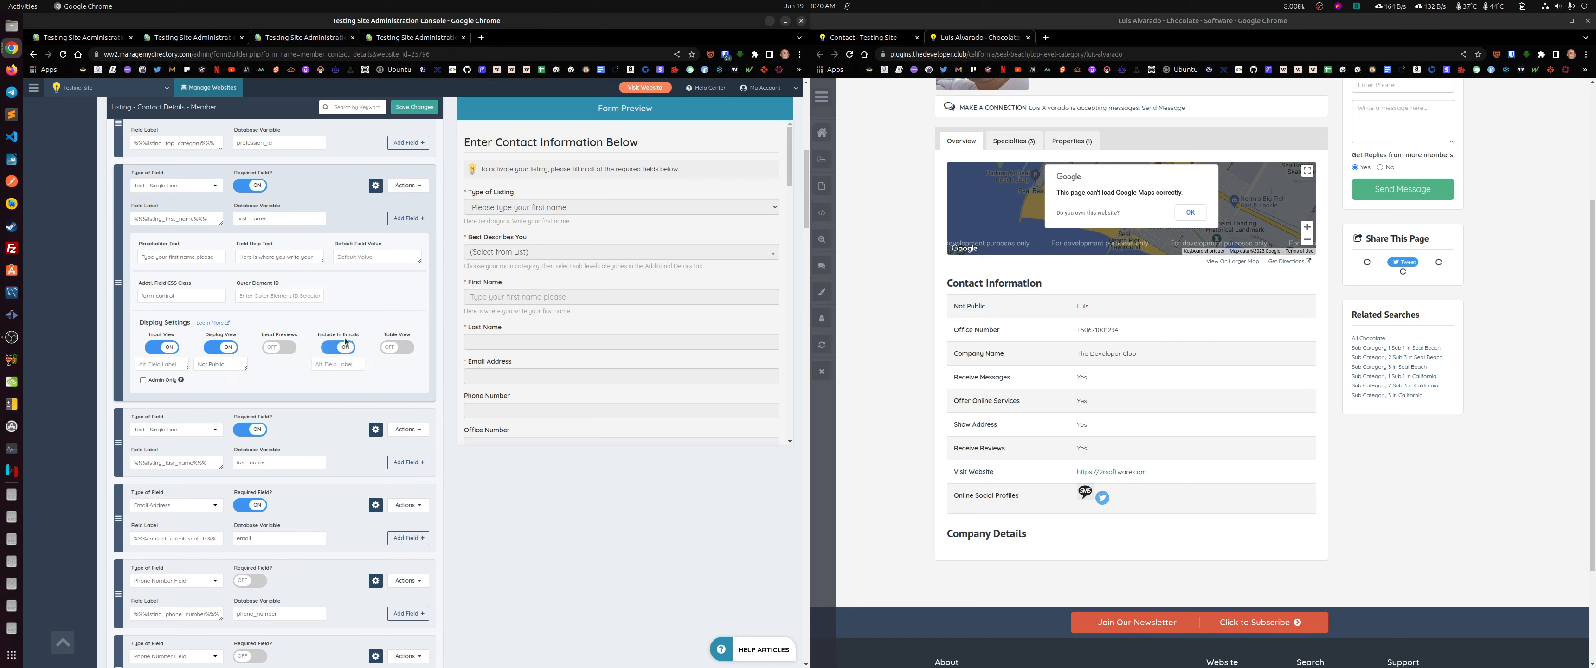
pyautogui.click(349, 367)
pyautogui.write('Po')
pyautogui.moveTo(273, 218); pyautogui.dragTo(230, 217)
pyautogui.click(353, 192)
pyautogui.click(351, 367)
pyautogui.click(1068, 297)
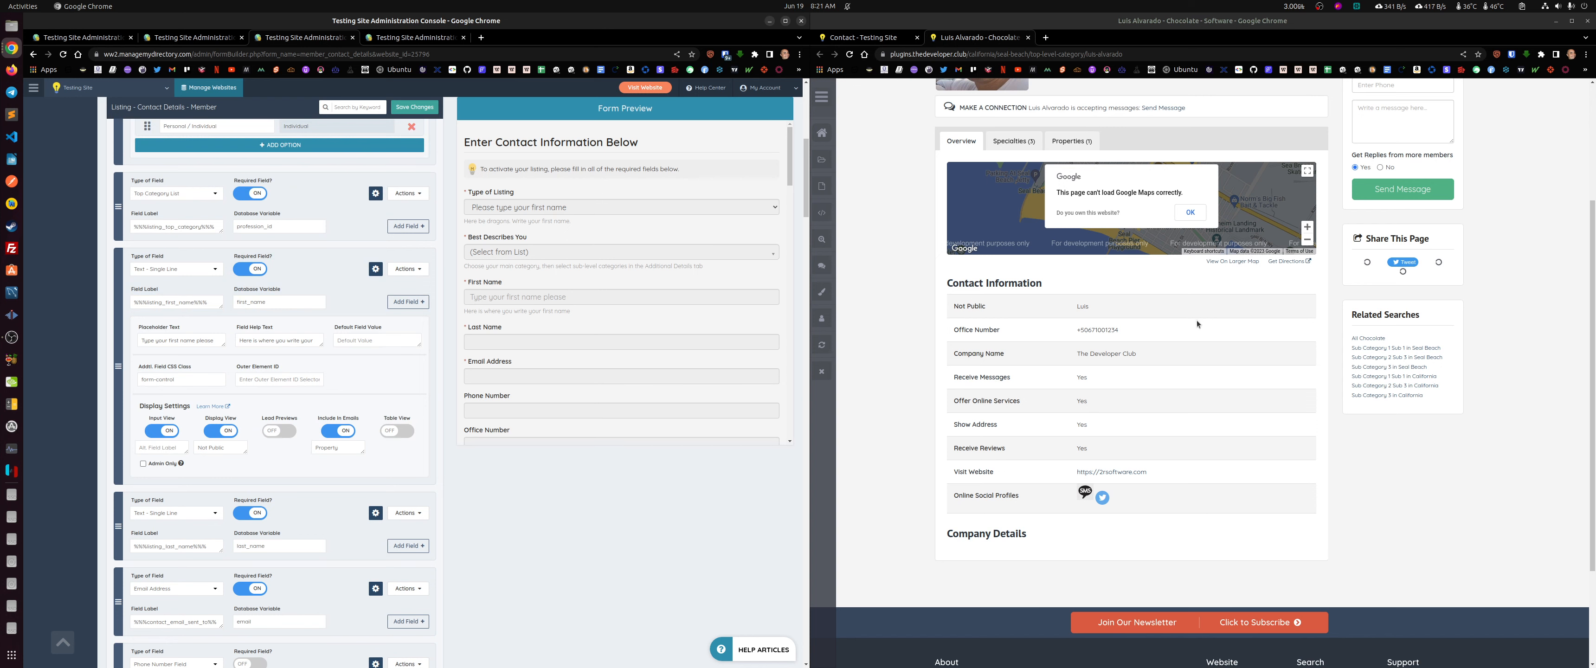
# Step: Review the Form Manager list and the Listing First Name text label
pyautogui.scroll(3, 397, 262)
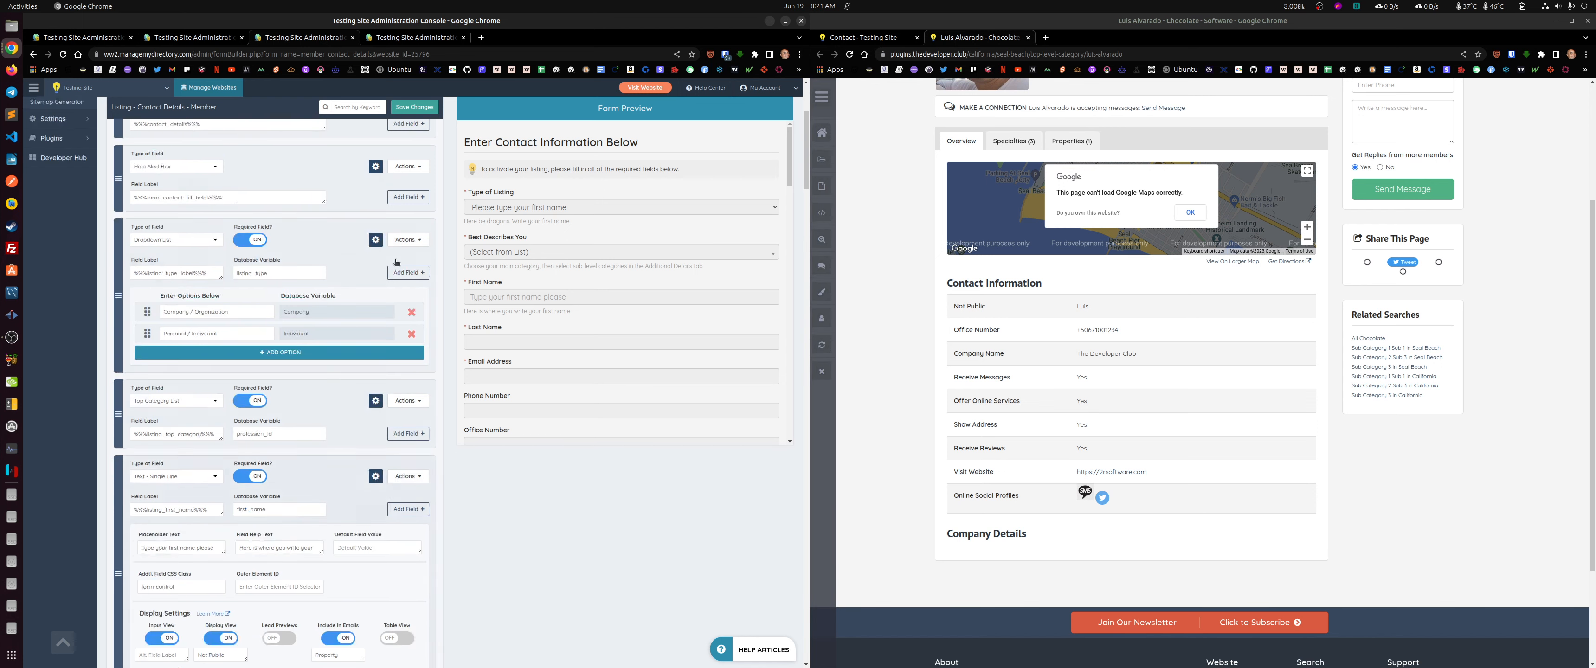
pyautogui.click(205, 38)
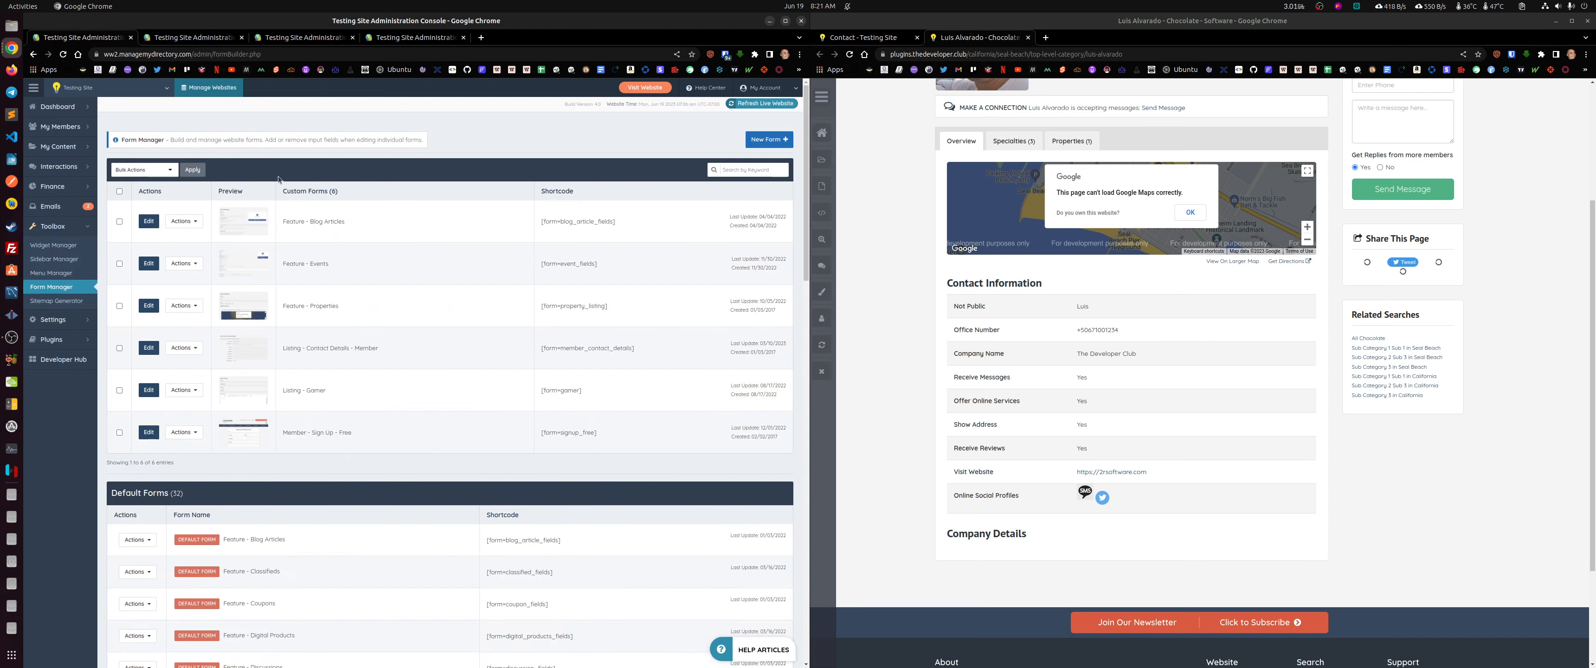
pyautogui.click(415, 37)
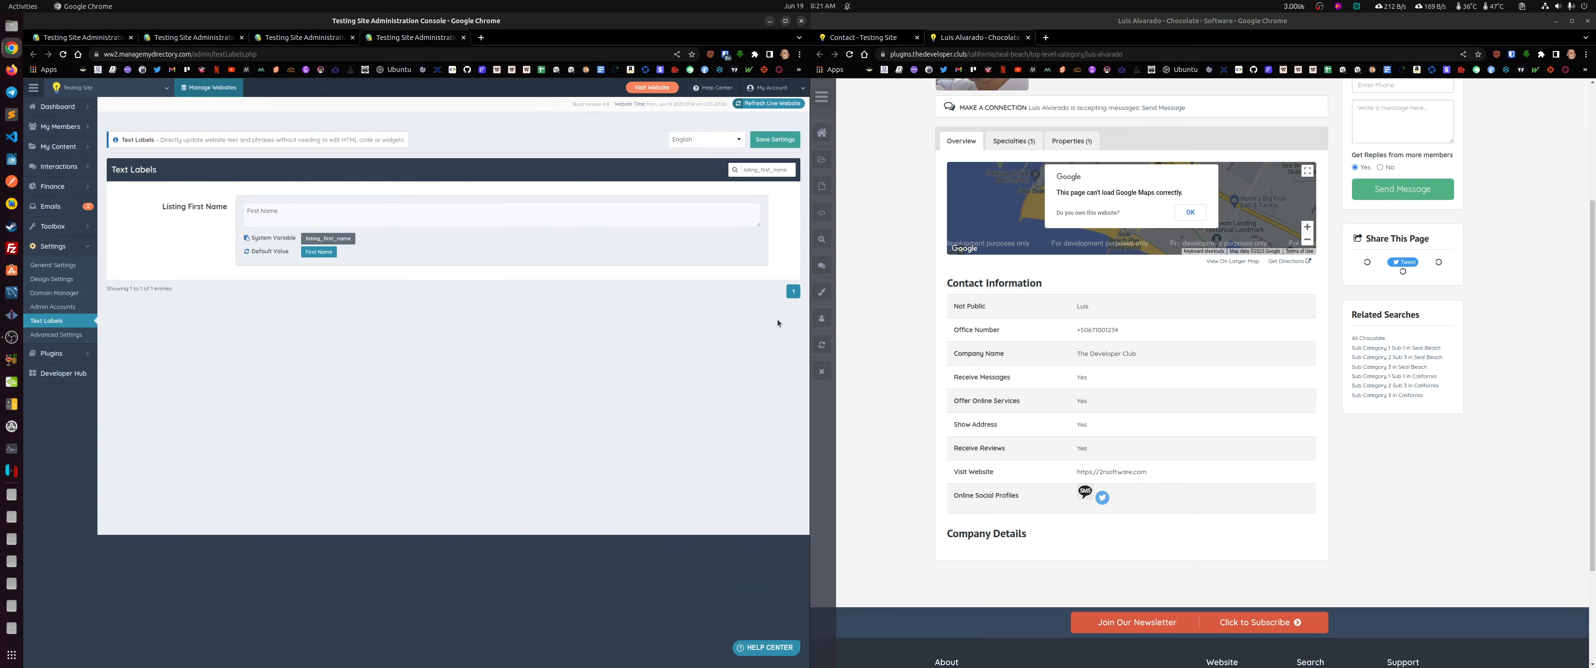
pyautogui.scroll(1, 992, 314)
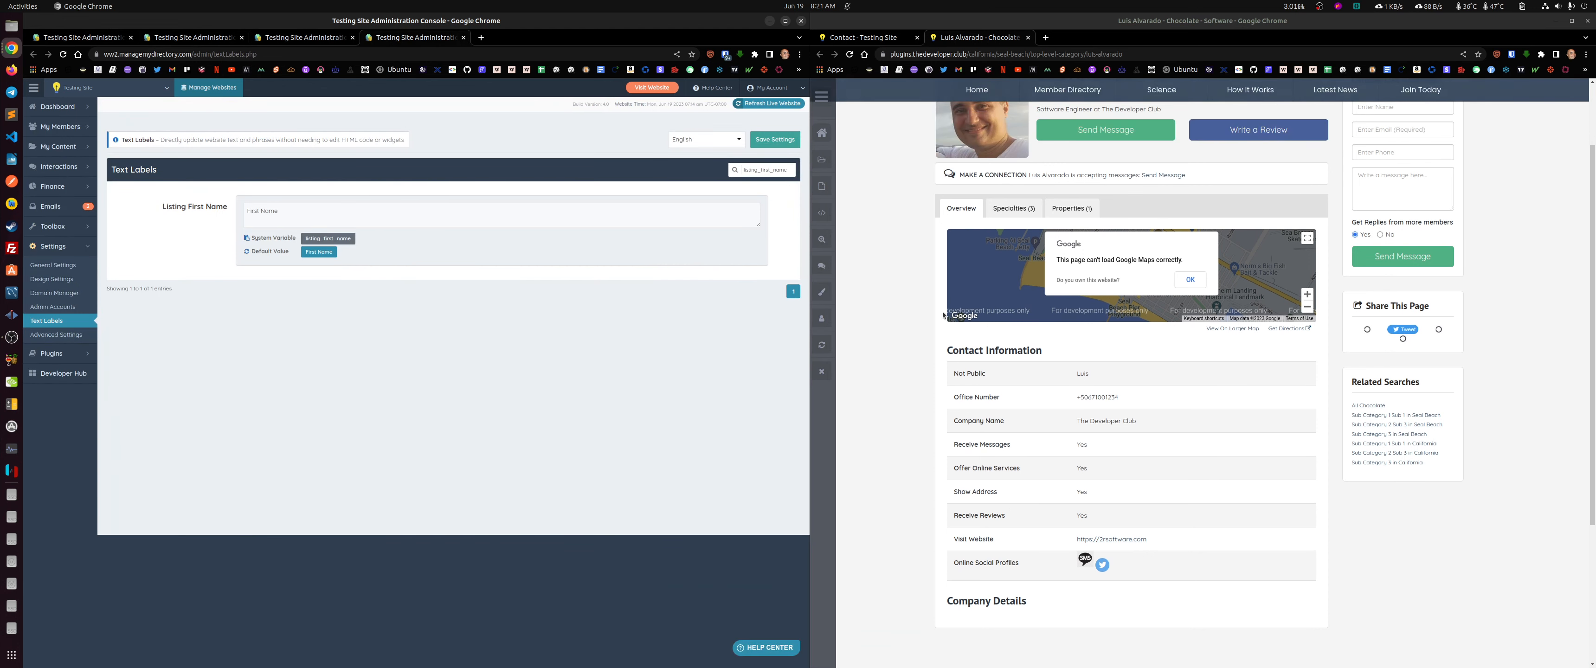
# Step: Open the settings of Membership Plan 1 from the member's entry in the members list
pyautogui.click(176, 39)
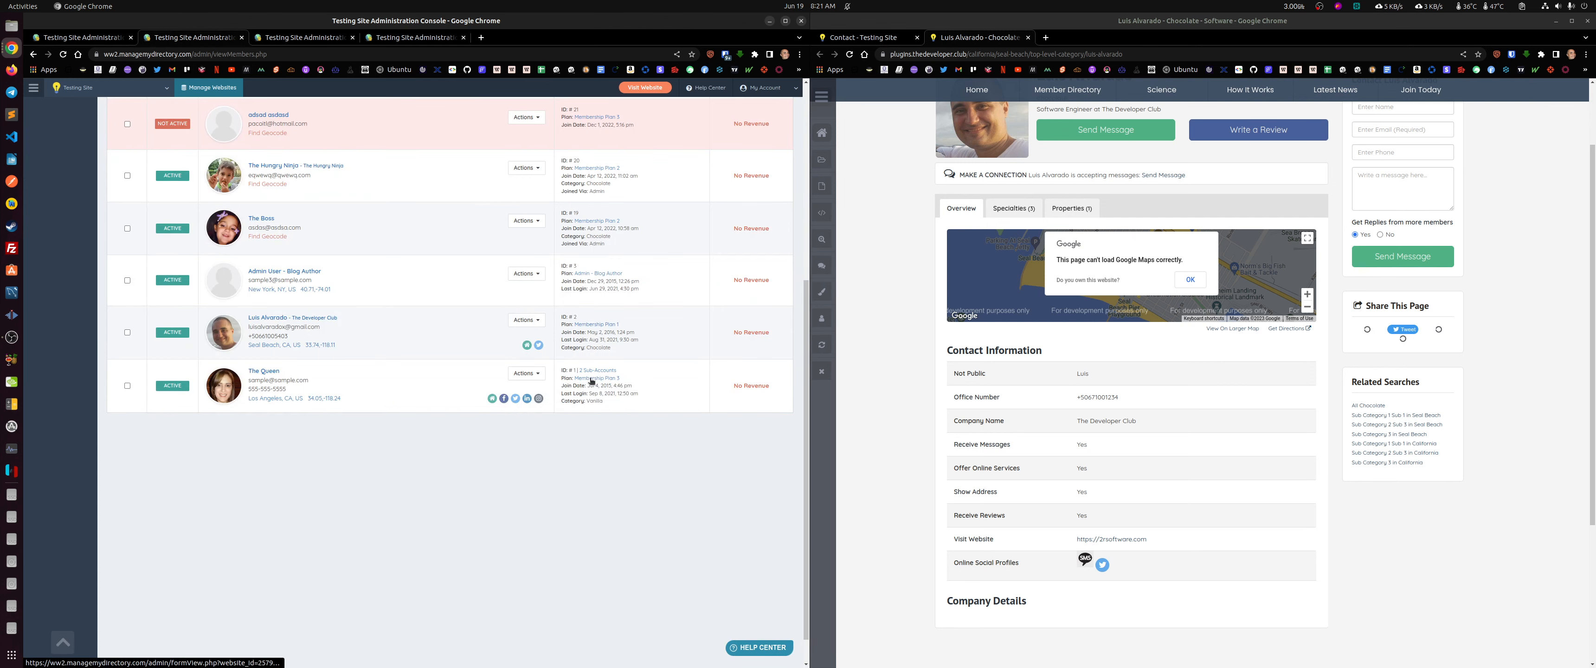
pyautogui.click(578, 274)
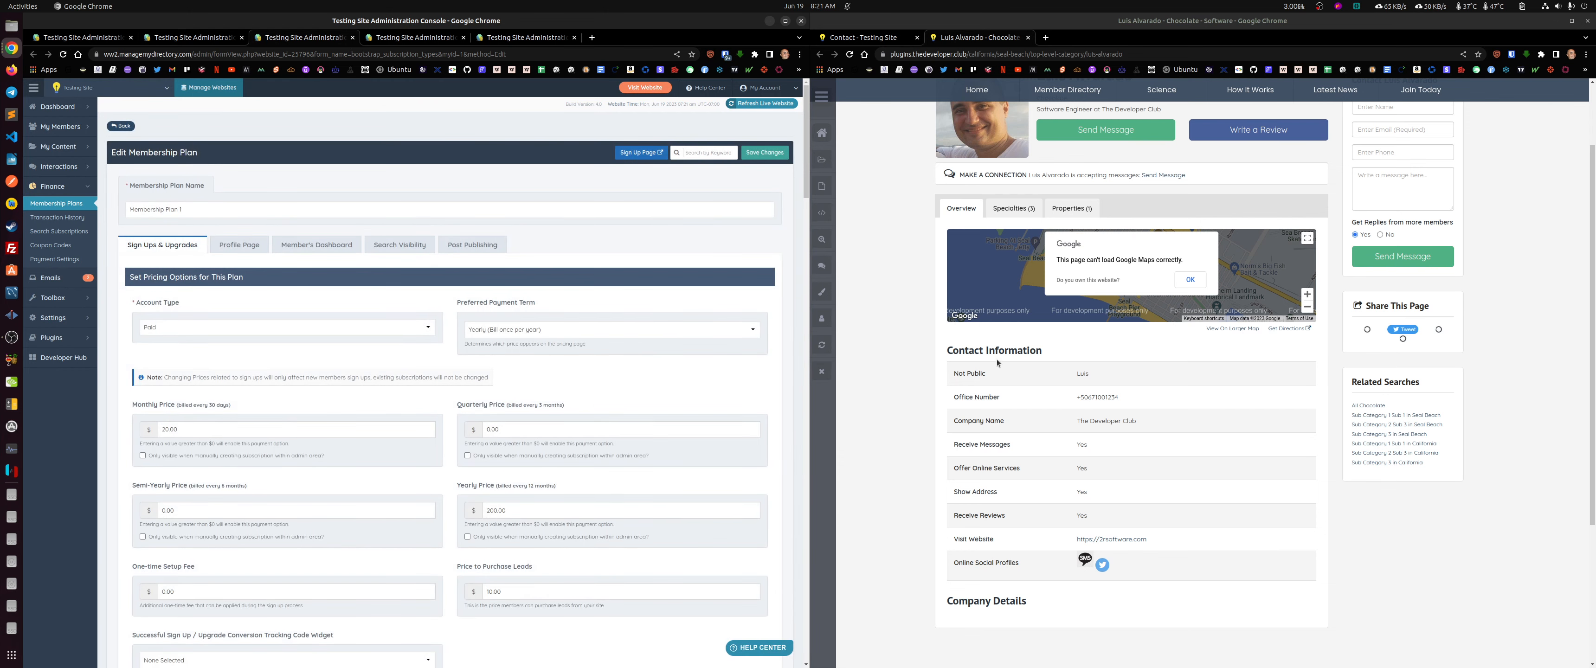
pyautogui.click(919, 268)
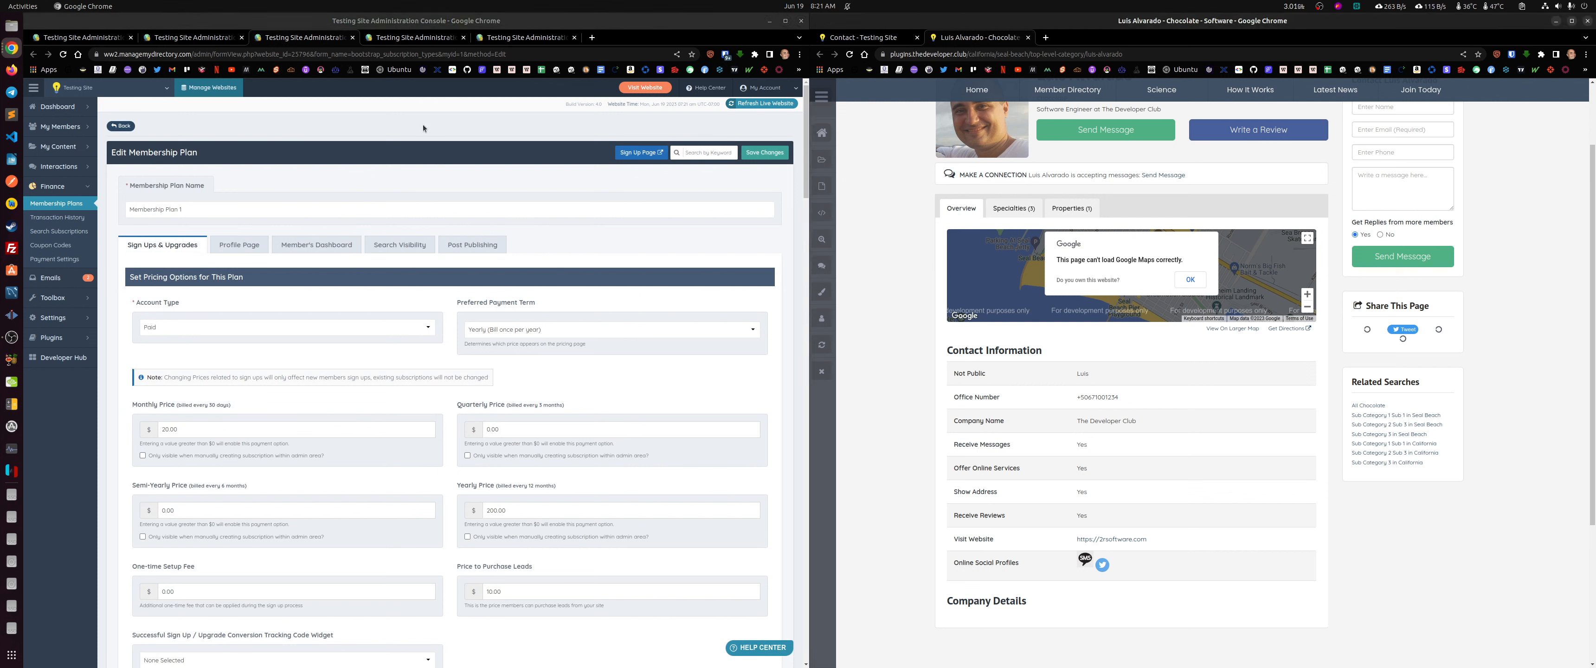
pyautogui.moveTo(62, 317)
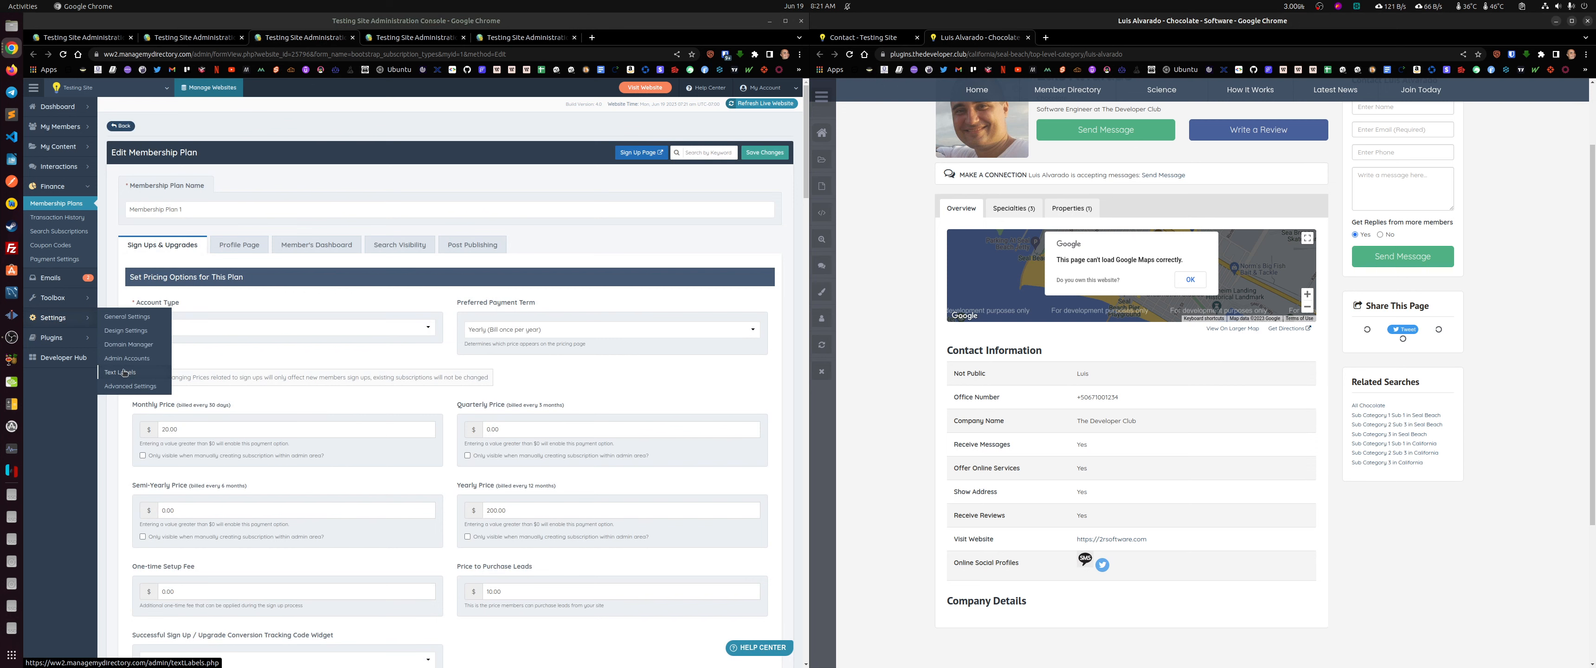
# Step: Return to the Contact Details form and open the Type of Listing field's settings to examine its label and help text
pyautogui.click(404, 38)
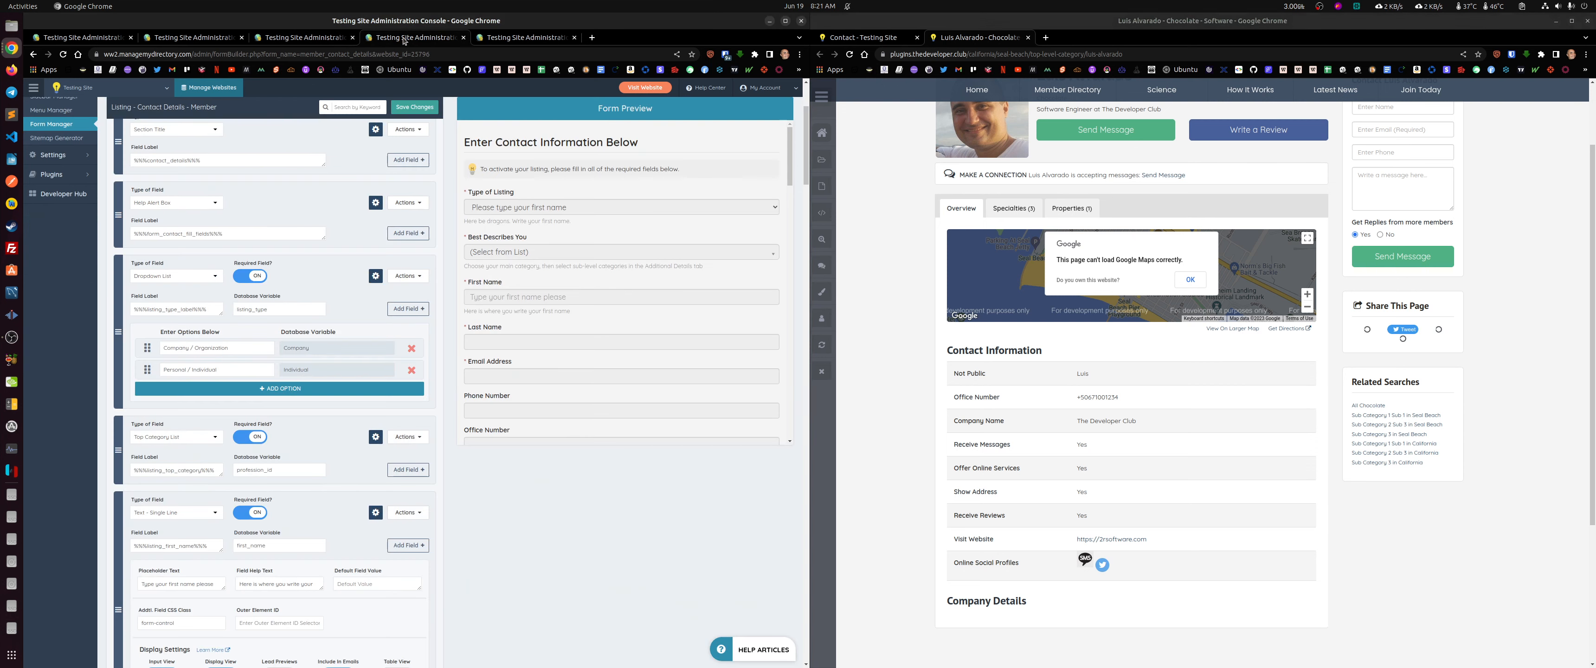
pyautogui.moveTo(206, 308); pyautogui.dragTo(193, 310)
pyautogui.click(151, 306)
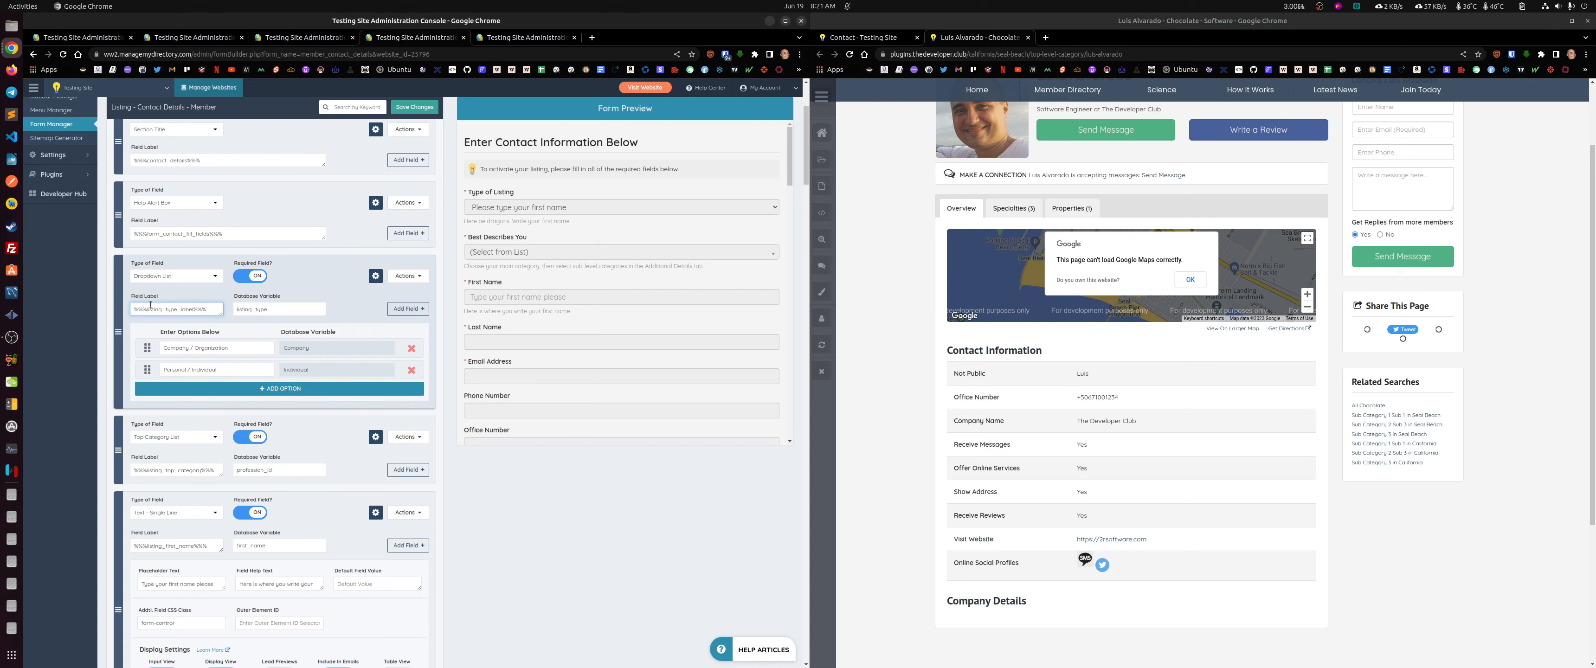
pyautogui.click(375, 276)
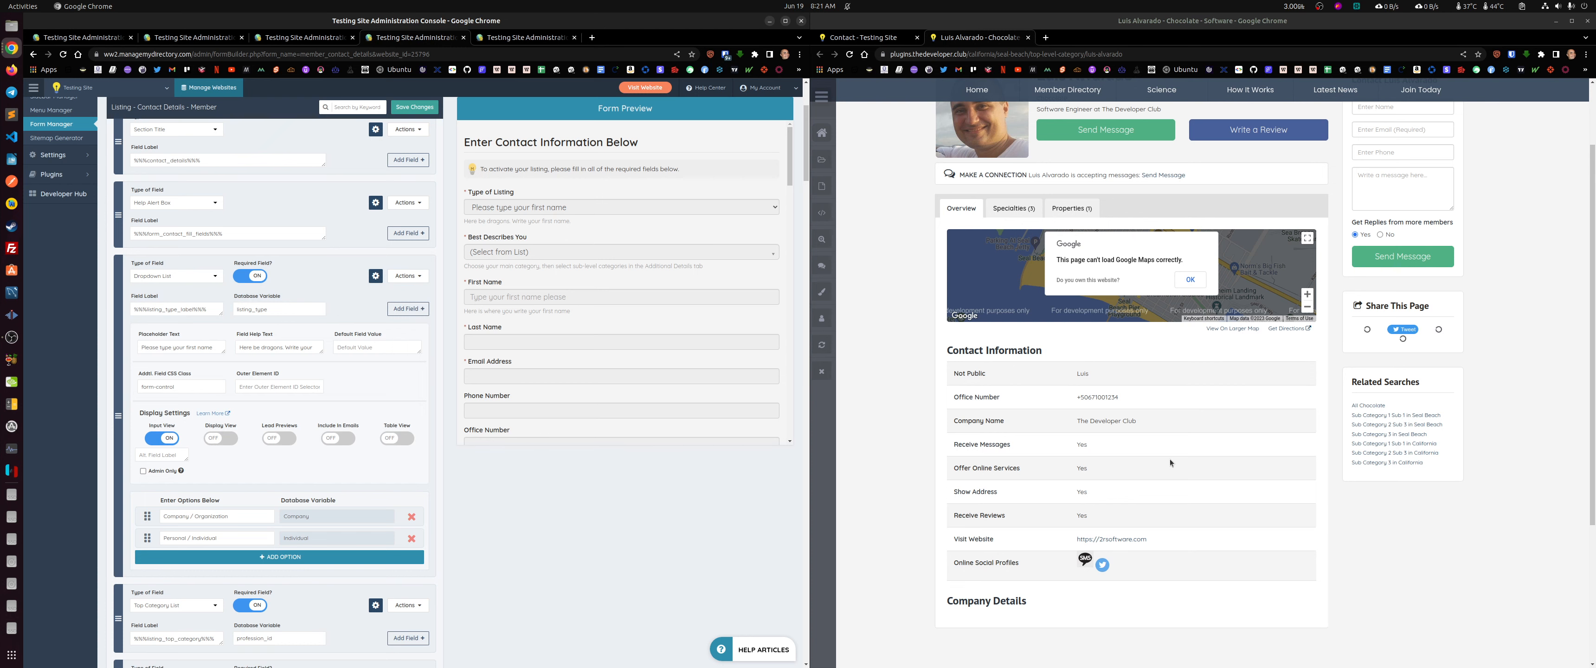
pyautogui.tripleClick(258, 345)
# Step: Compare the help text on the member's contact page with the Type of Listing field's placeholder and help text settings
pyautogui.click(864, 38)
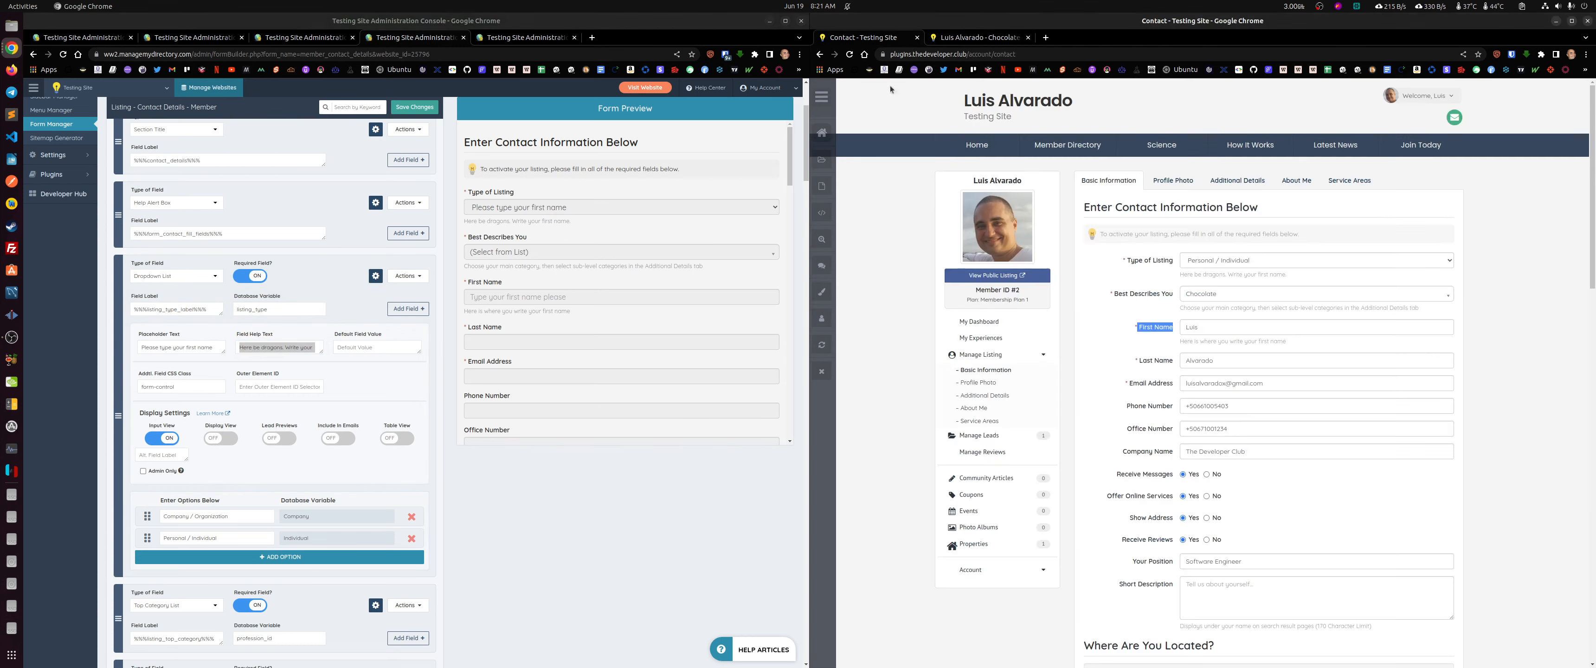
pyautogui.moveTo(1184, 341); pyautogui.dragTo(1312, 352)
pyautogui.click(1312, 349)
pyautogui.click(216, 349)
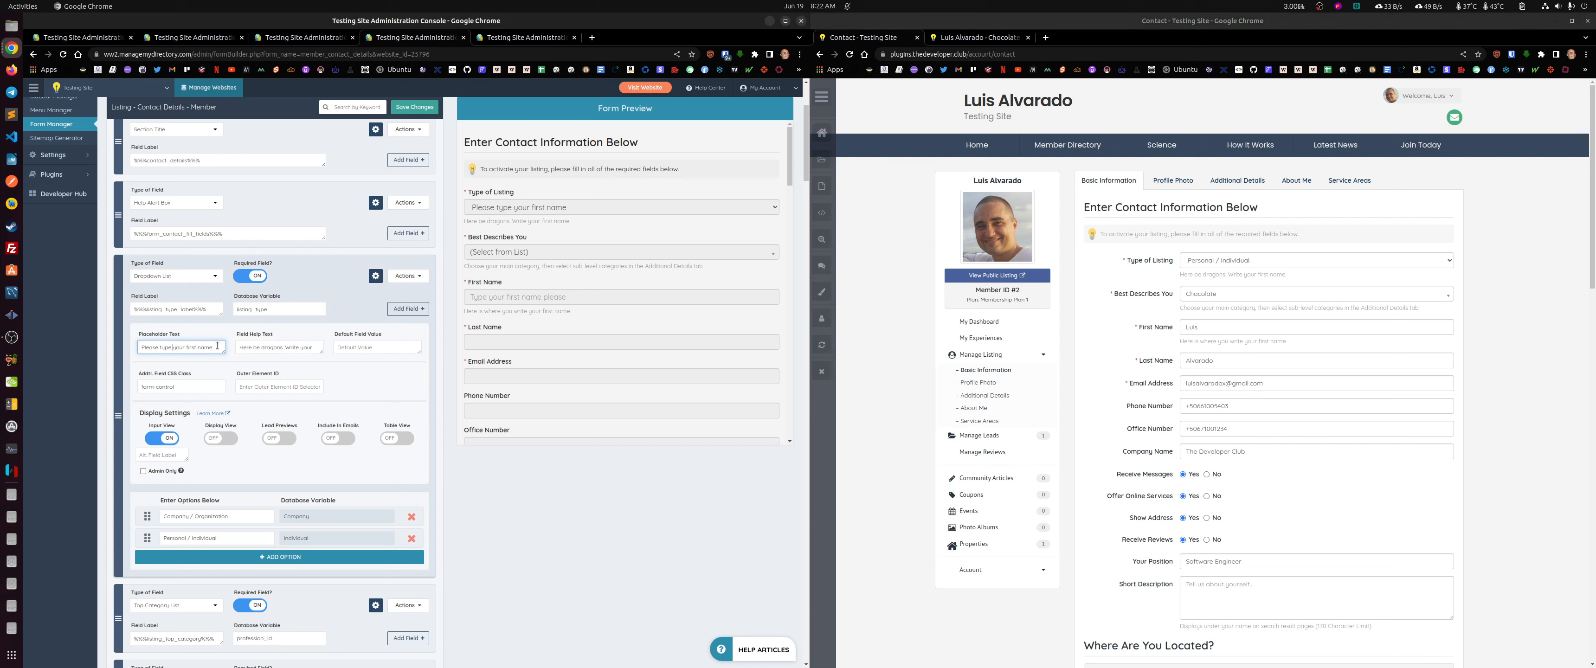
pyautogui.moveTo(216, 348); pyautogui.dragTo(152, 342)
pyautogui.moveTo(317, 348); pyautogui.dragTo(232, 351)
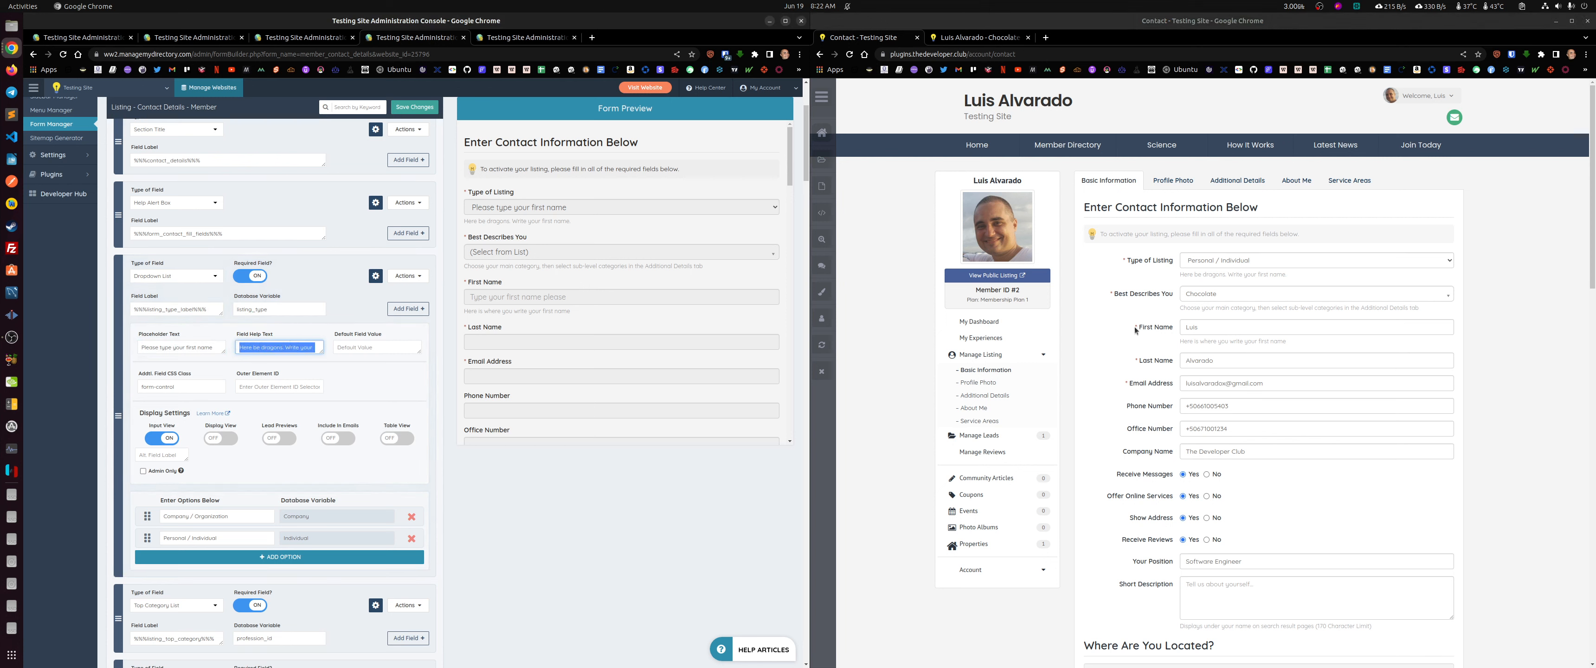
# Step: Examine the First Name label and value on the member's contact page, and look through the page's location and website link fields
pyautogui.moveTo(1136, 330); pyautogui.dragTo(1174, 329)
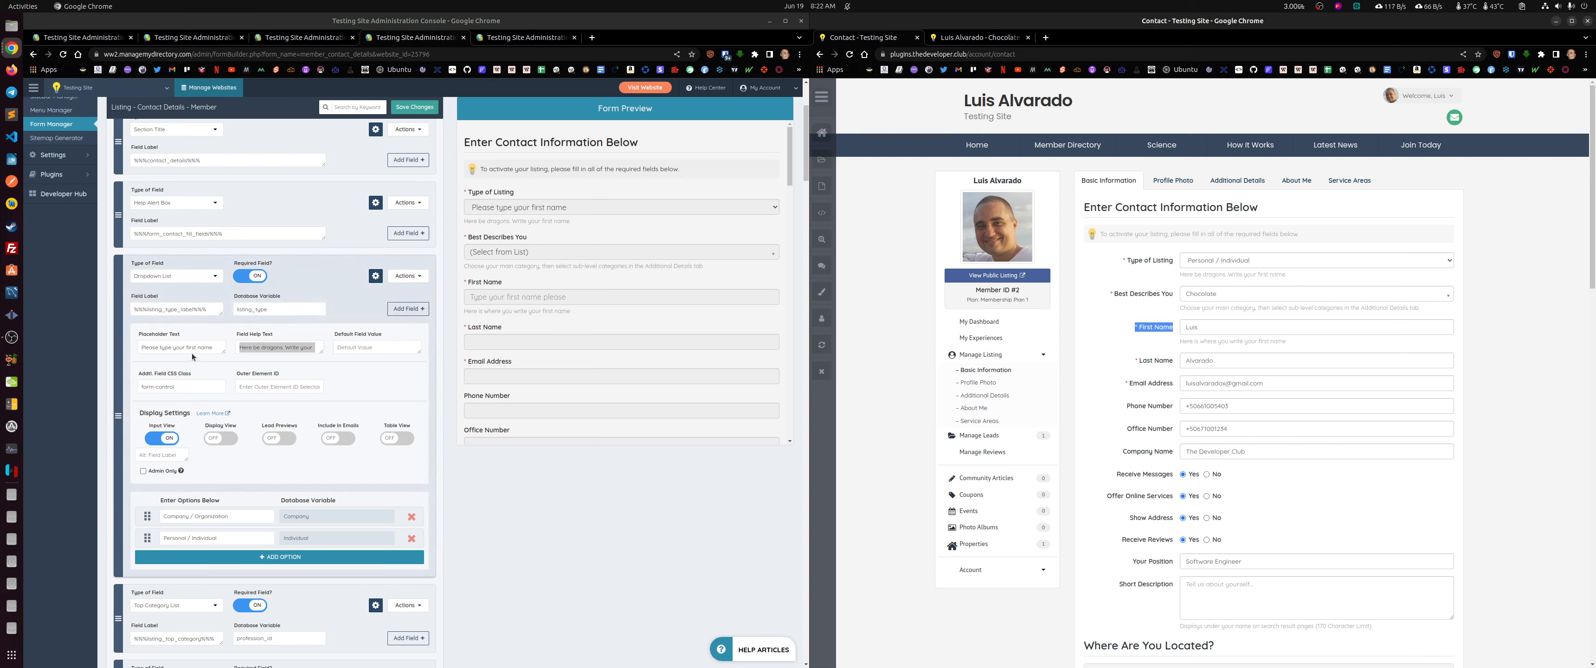
pyautogui.doubleClick(1211, 329)
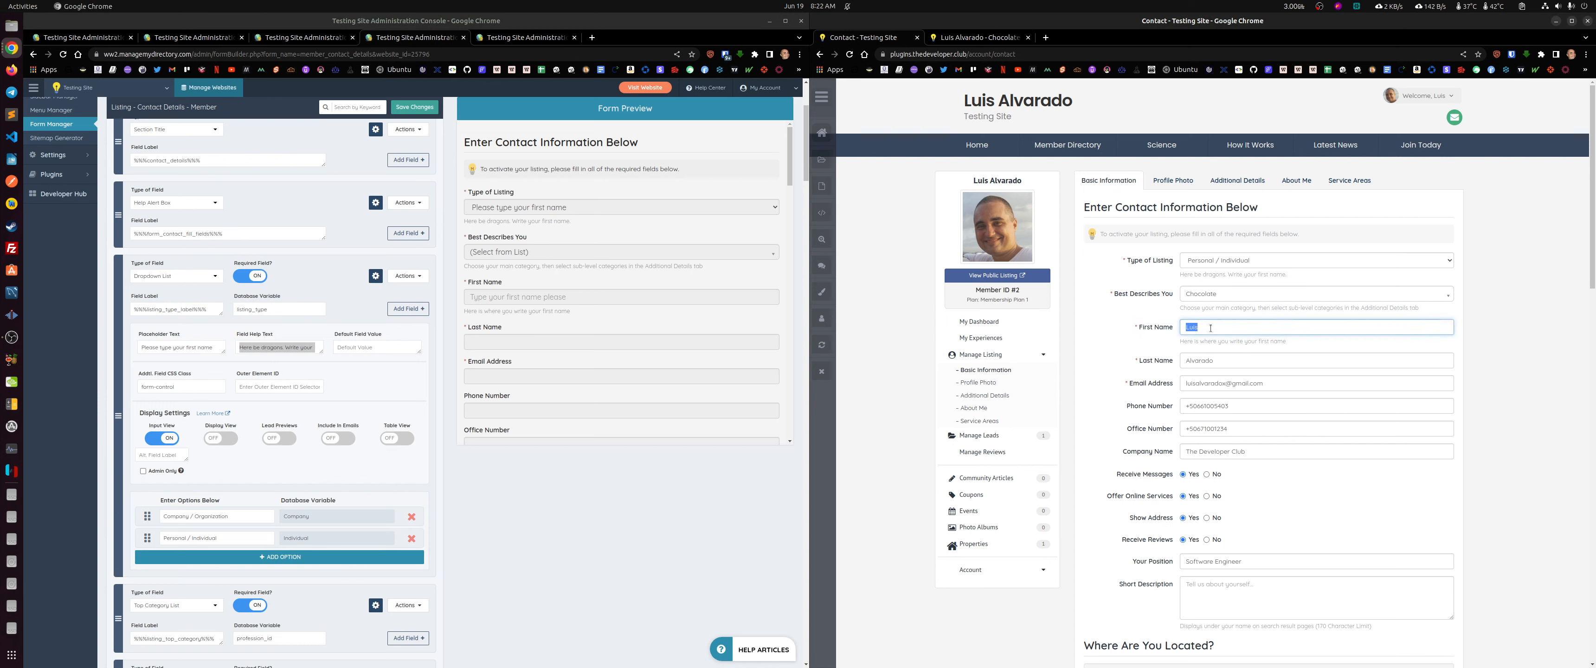
pyautogui.moveTo(1135, 328); pyautogui.dragTo(1177, 329)
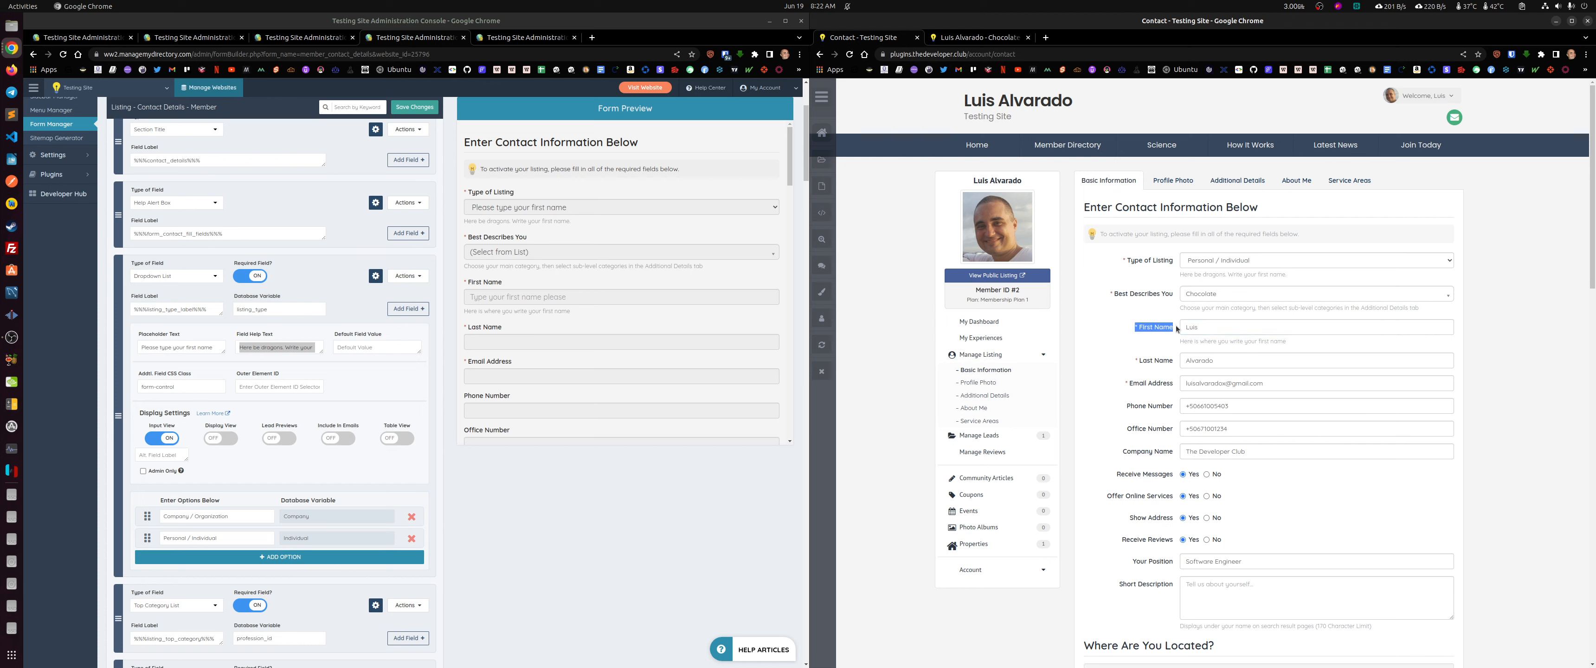
pyautogui.click(1353, 339)
pyautogui.scroll(-3, 607, 512)
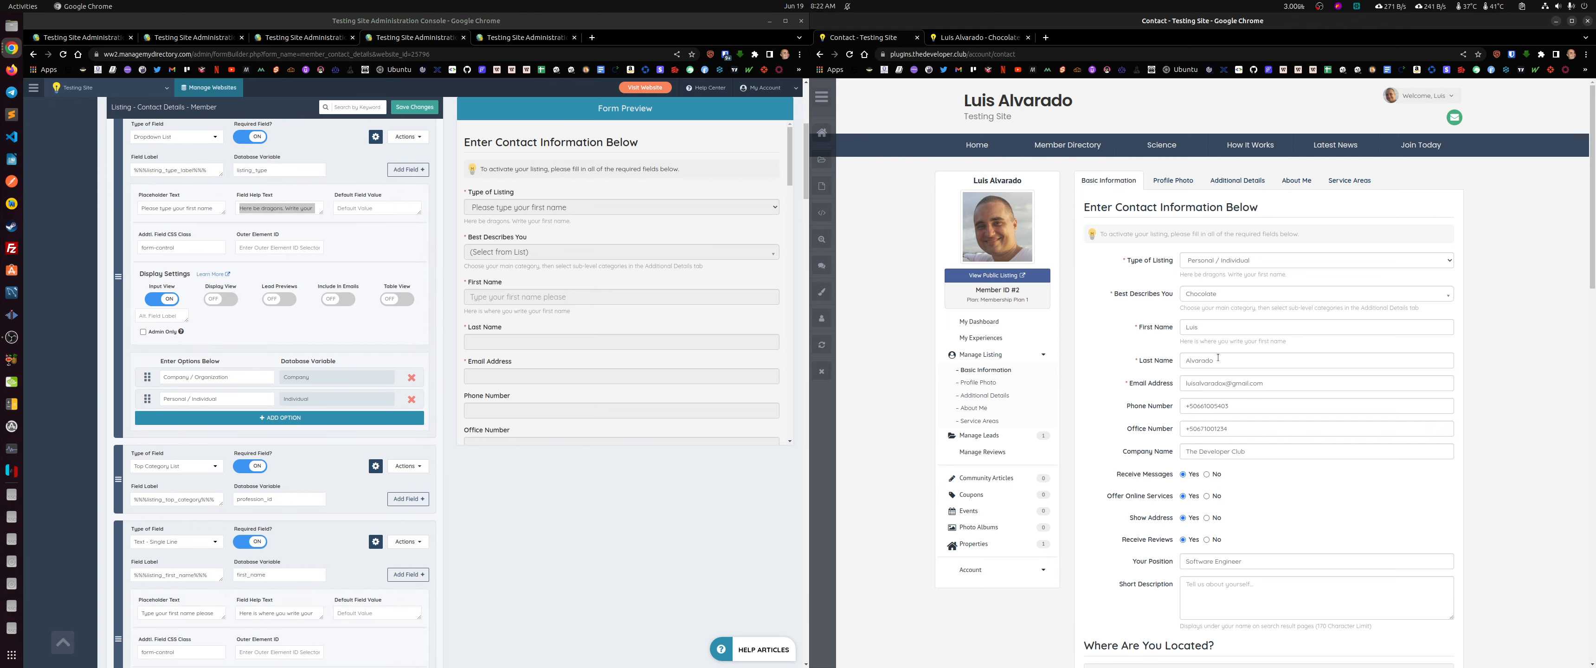
pyautogui.scroll(-10, 1218, 358)
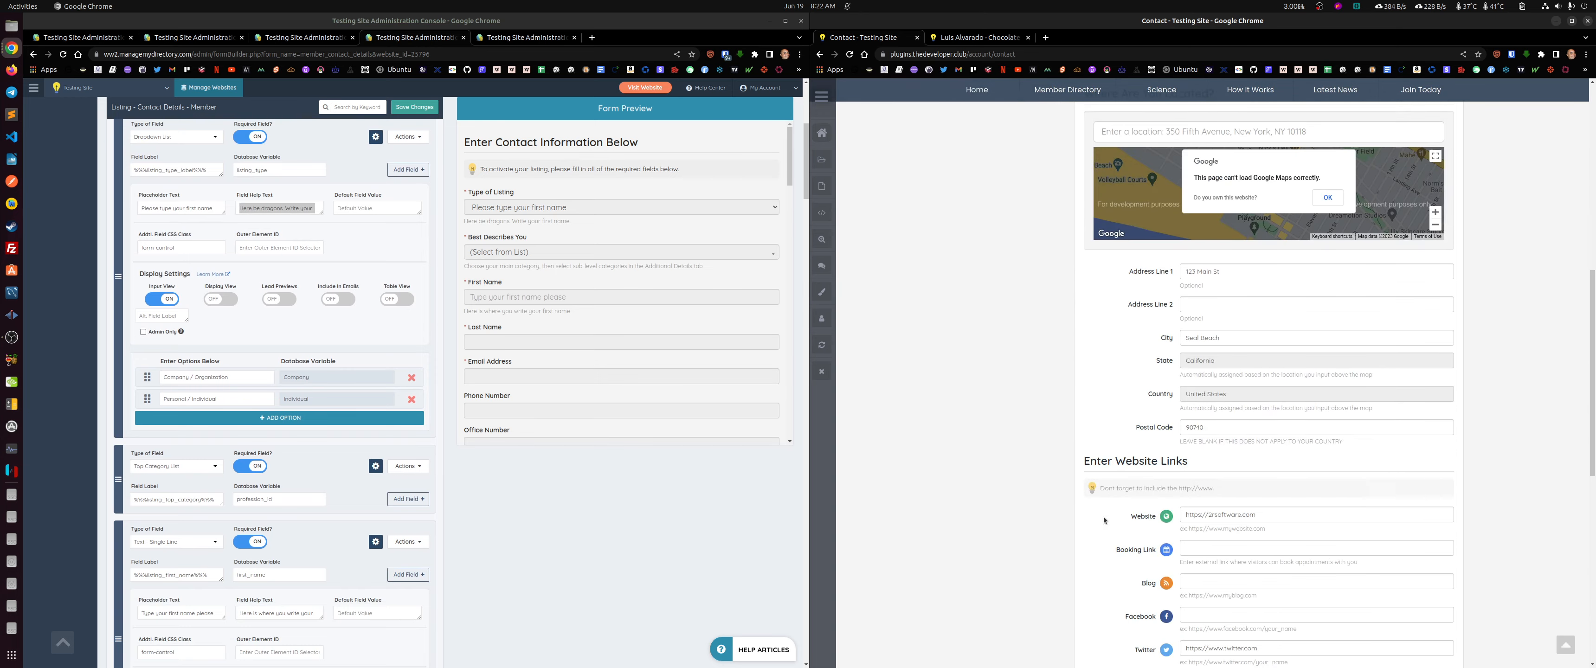
pyautogui.scroll(8, 1101, 520)
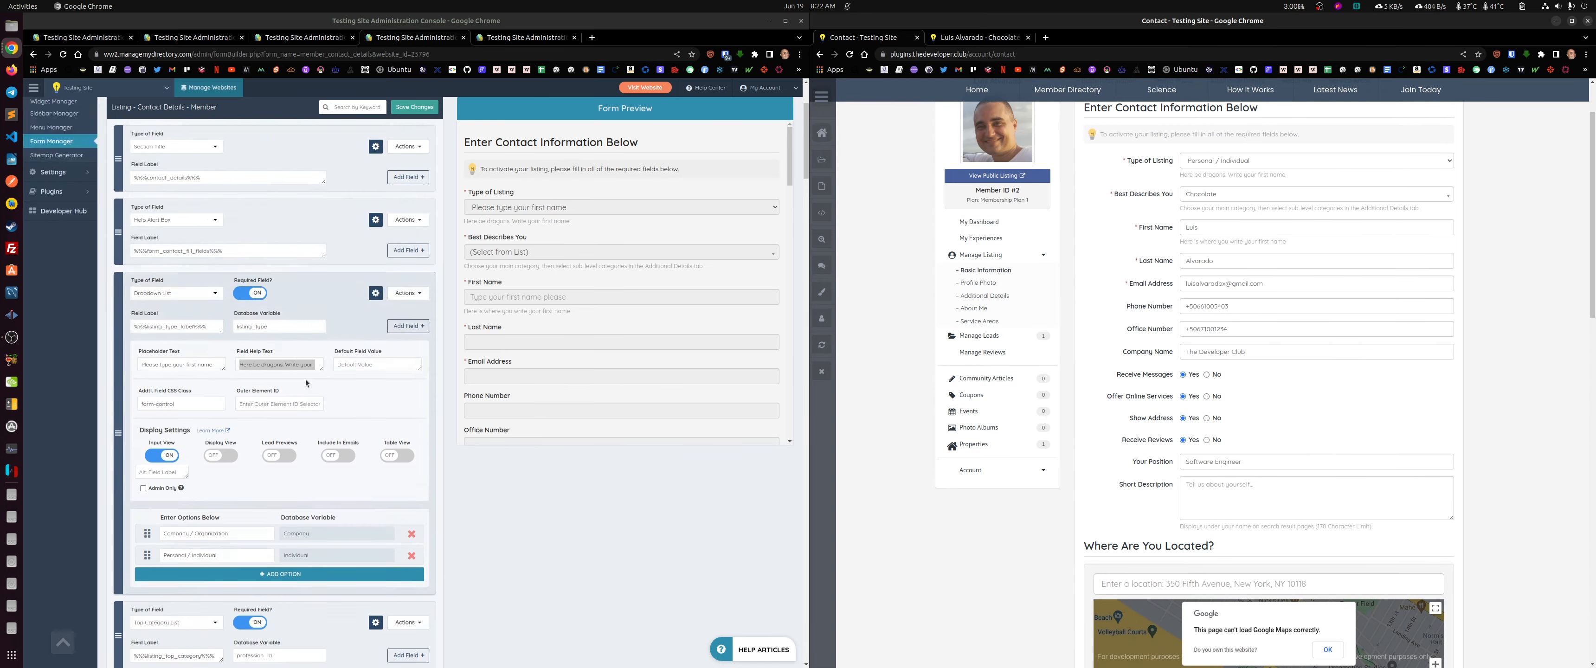
# Step: Leave the Contact Details form for the Form Manager list, and revisit the Text Labels page
pyautogui.scroll(5, 273, 371)
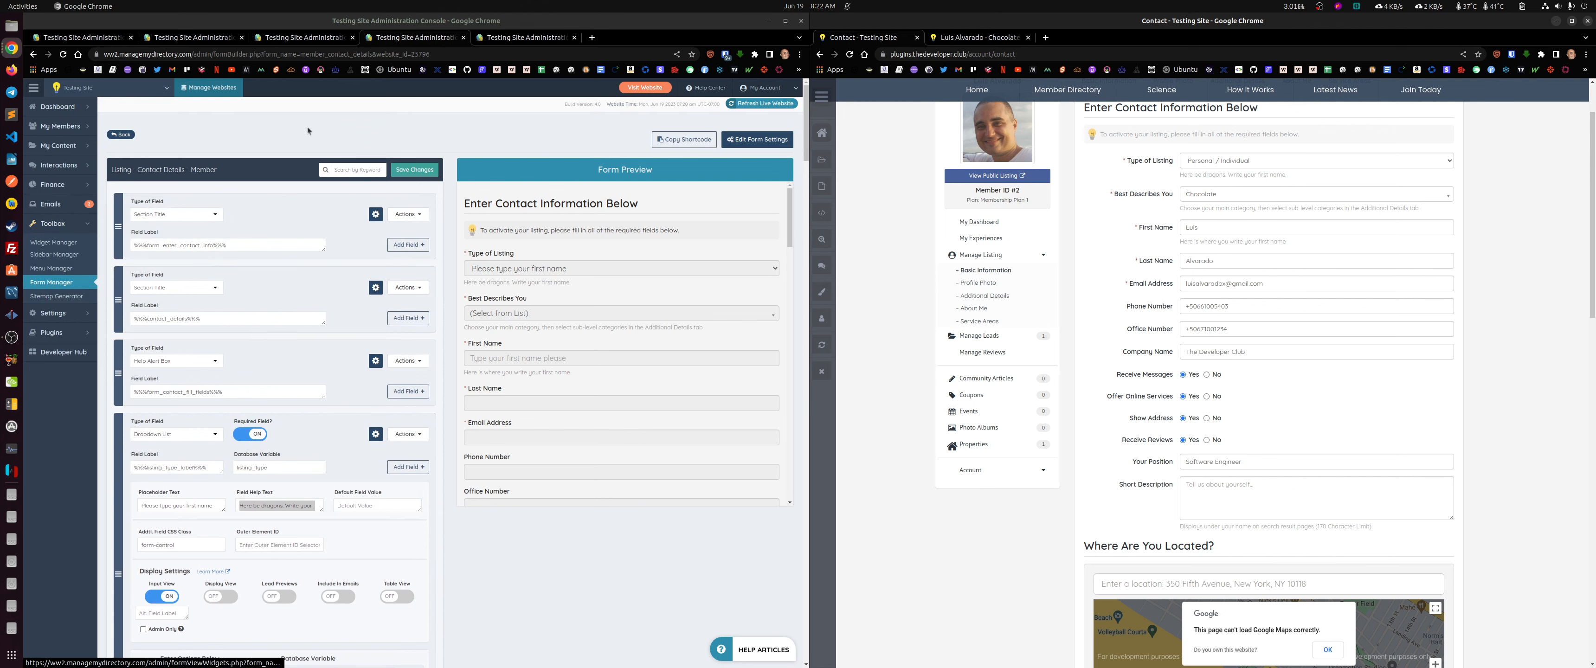
pyautogui.click(61, 286)
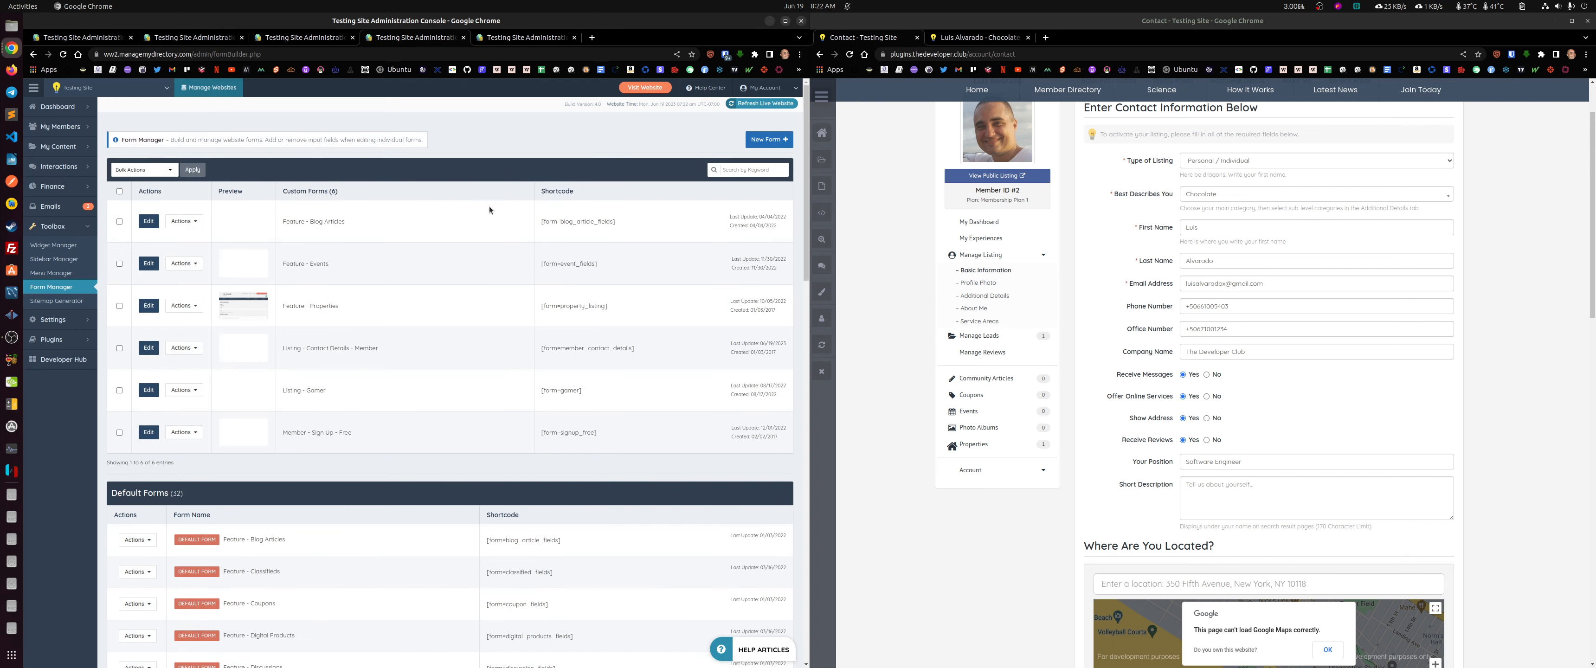
pyautogui.click(514, 38)
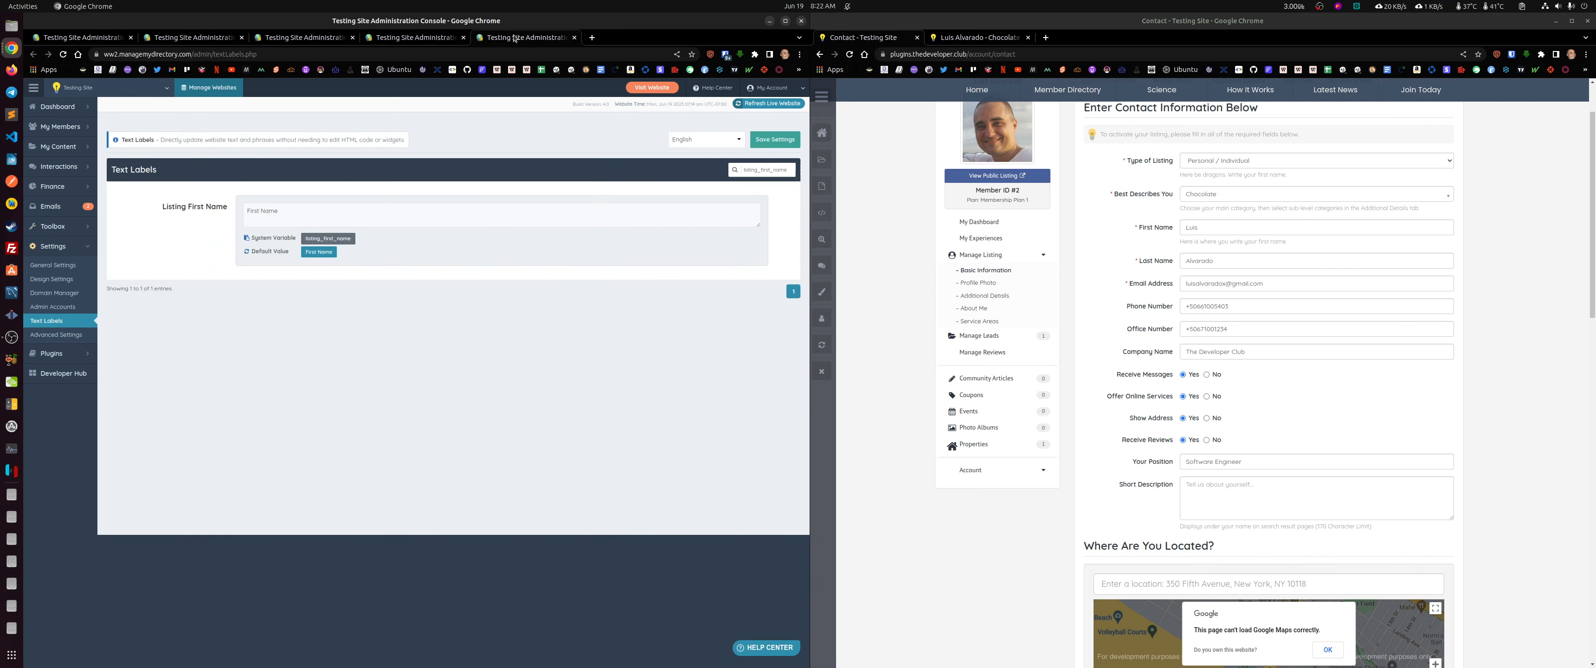
# Step: Open Membership Plan 1's Member's Dashboard settings and view the available Contact Details Form options without changing the selection
pyautogui.click(294, 37)
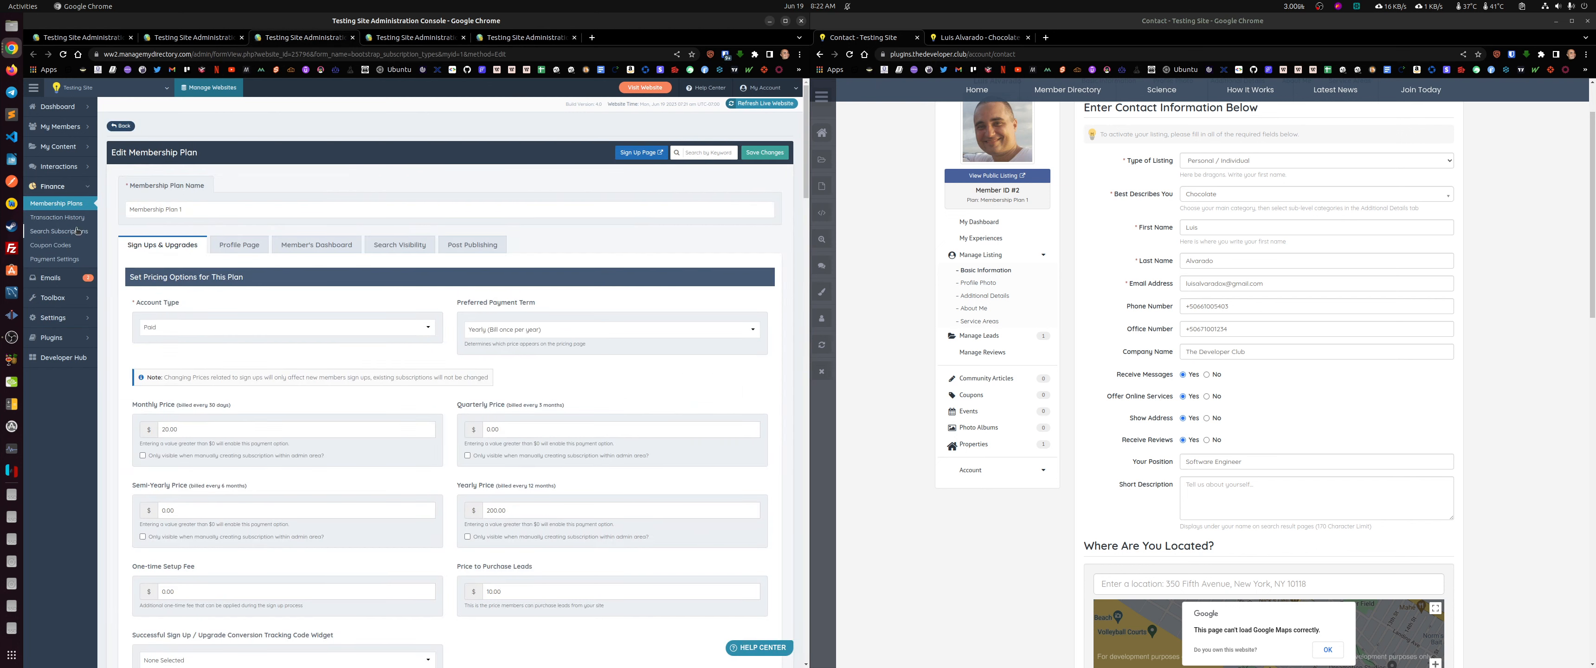
pyautogui.click(307, 247)
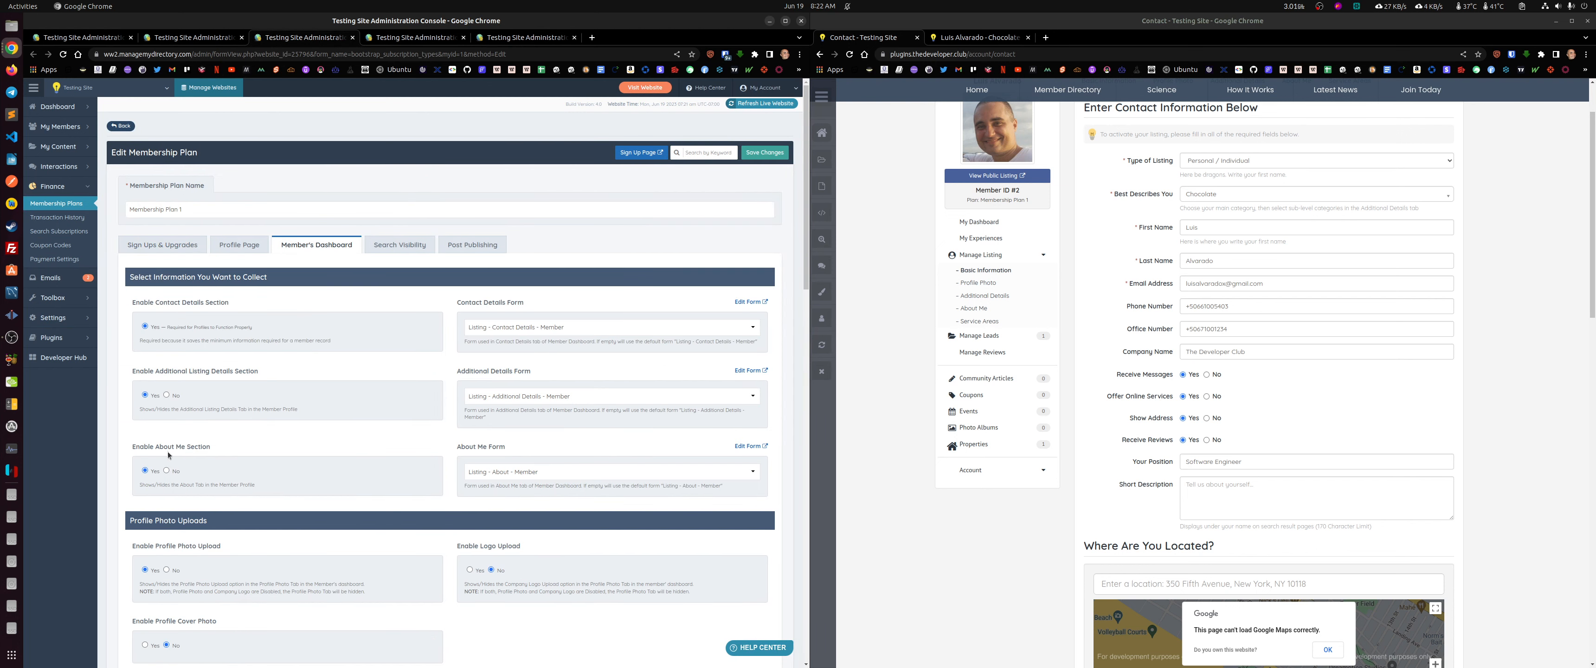
pyautogui.scroll(3, 1148, 231)
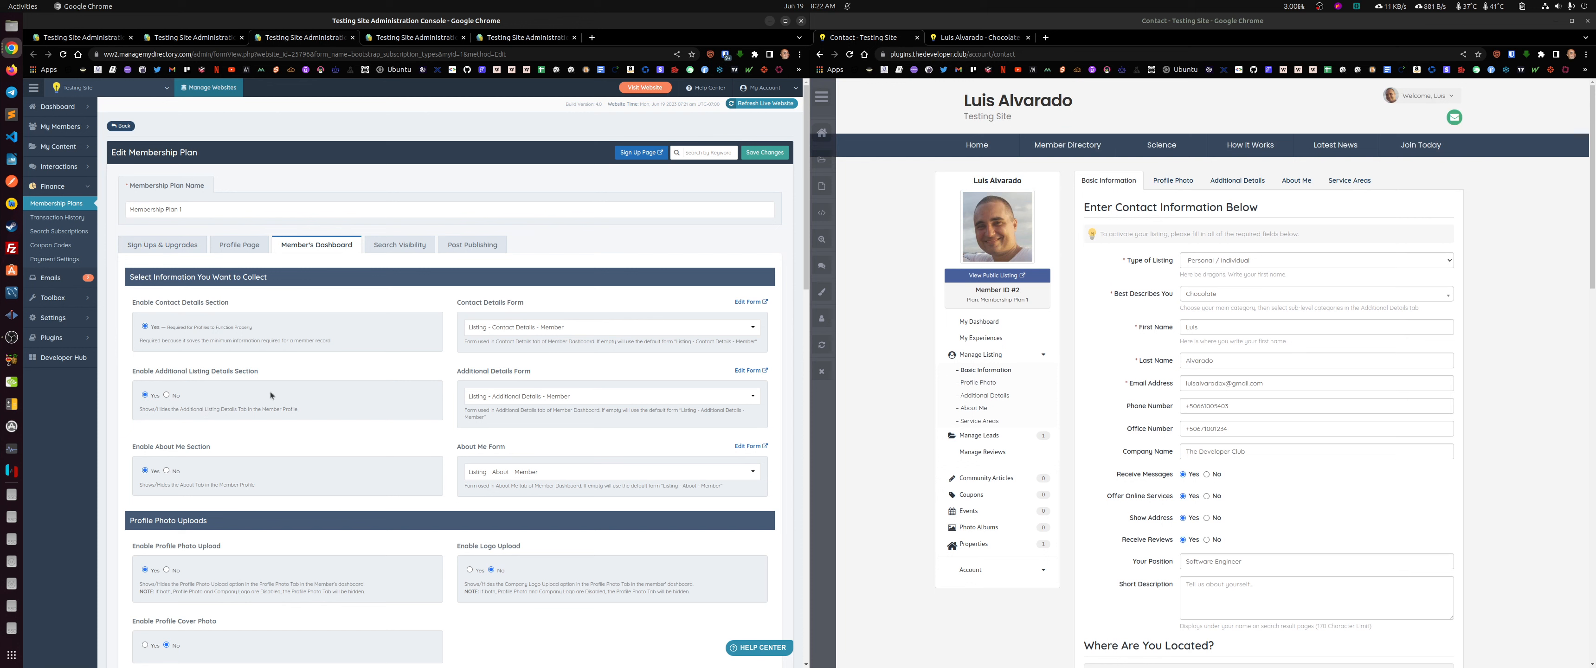
pyautogui.click(503, 327)
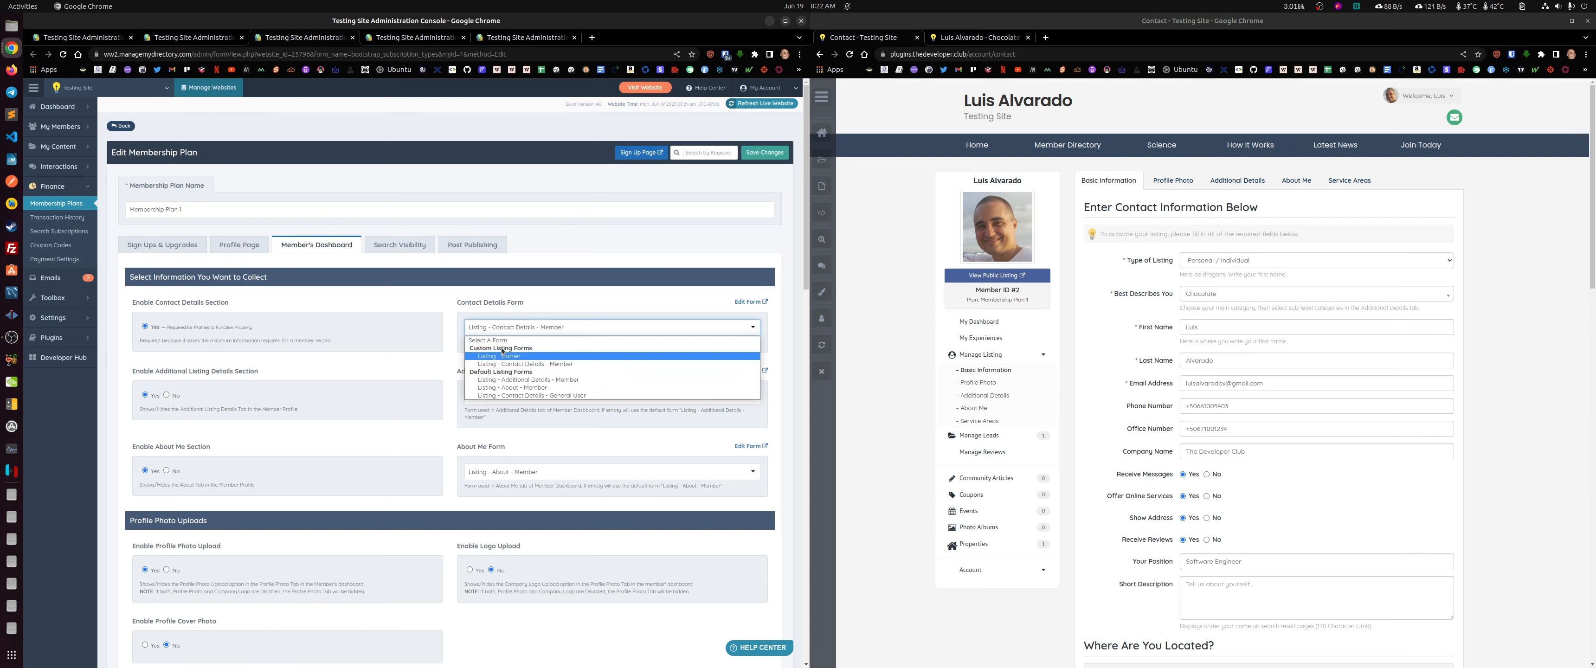
pyautogui.click(427, 370)
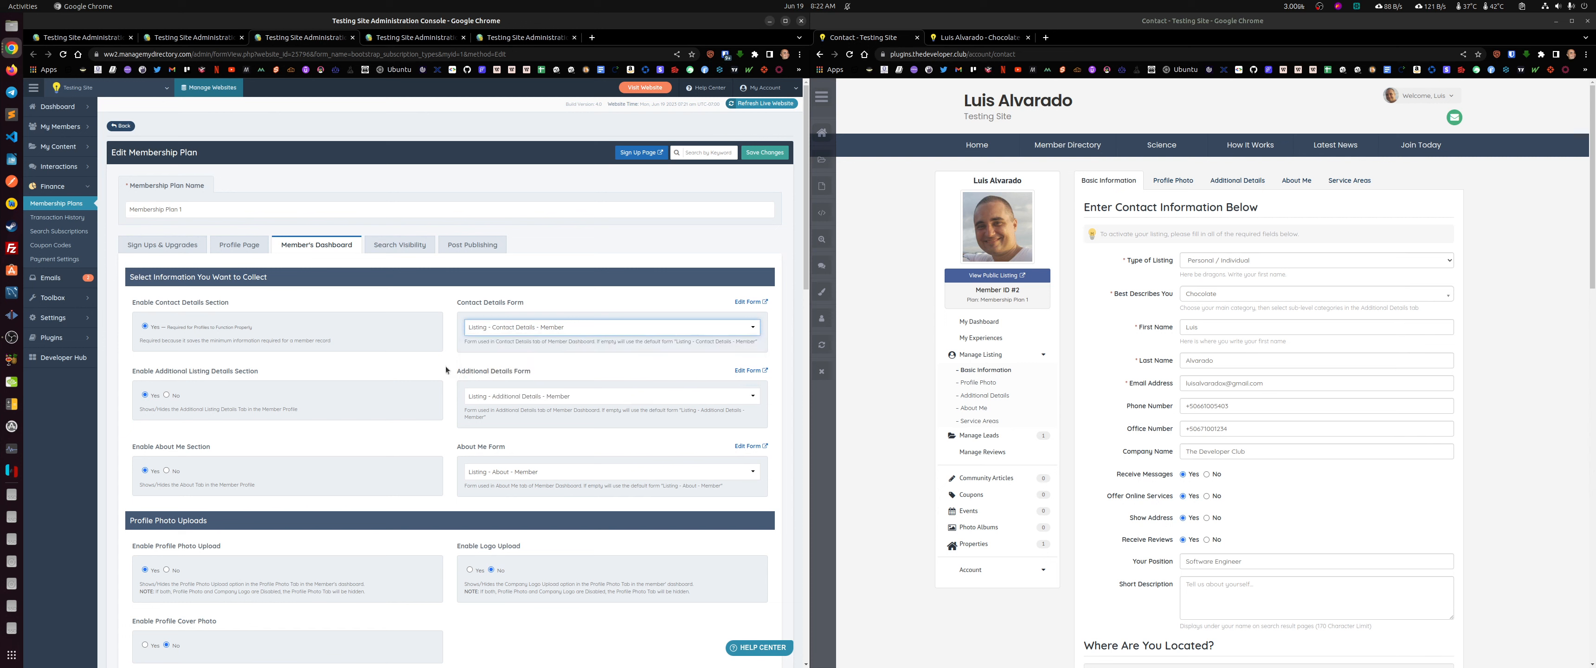
pyautogui.click(380, 364)
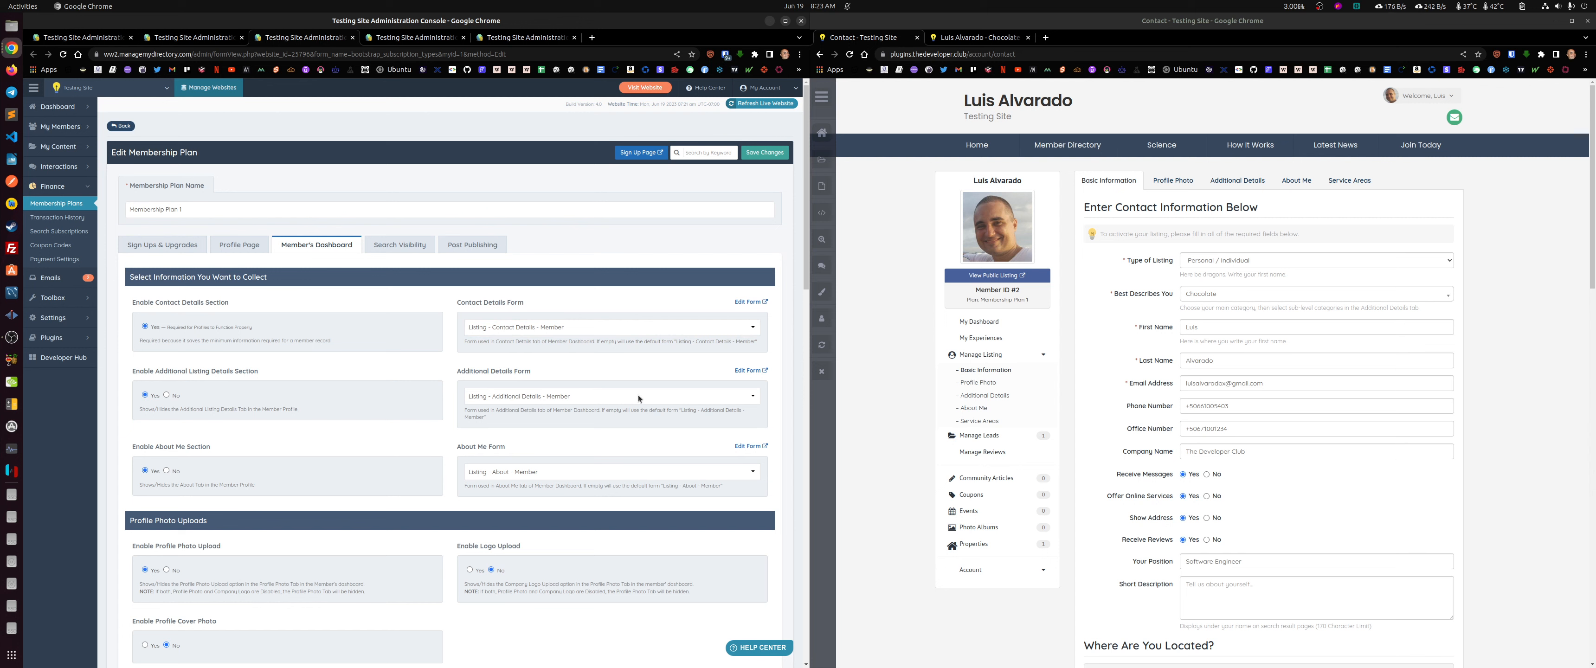
# Step: Check the Additional Details form's actions in the Form Manager and view the plan's Contact Details Form options without changing the selection
pyautogui.click(745, 371)
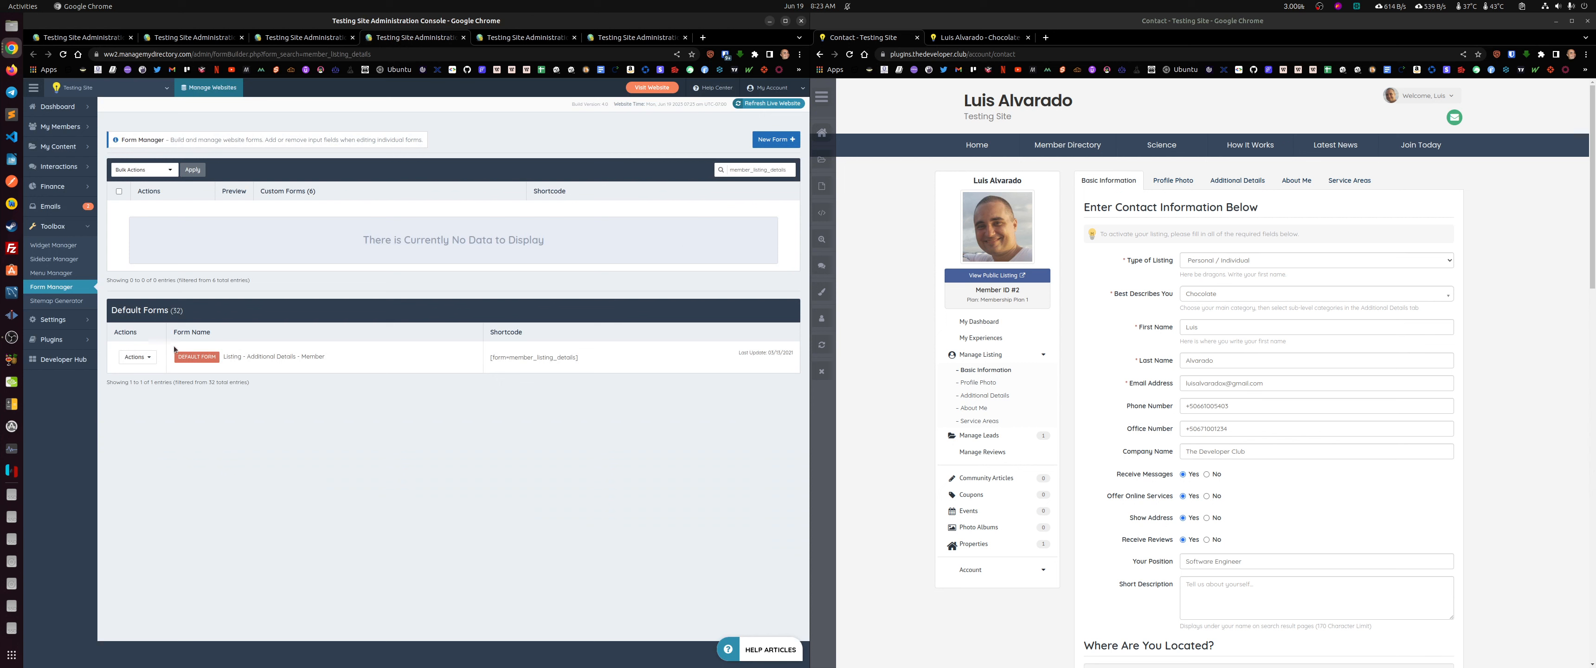
pyautogui.click(137, 356)
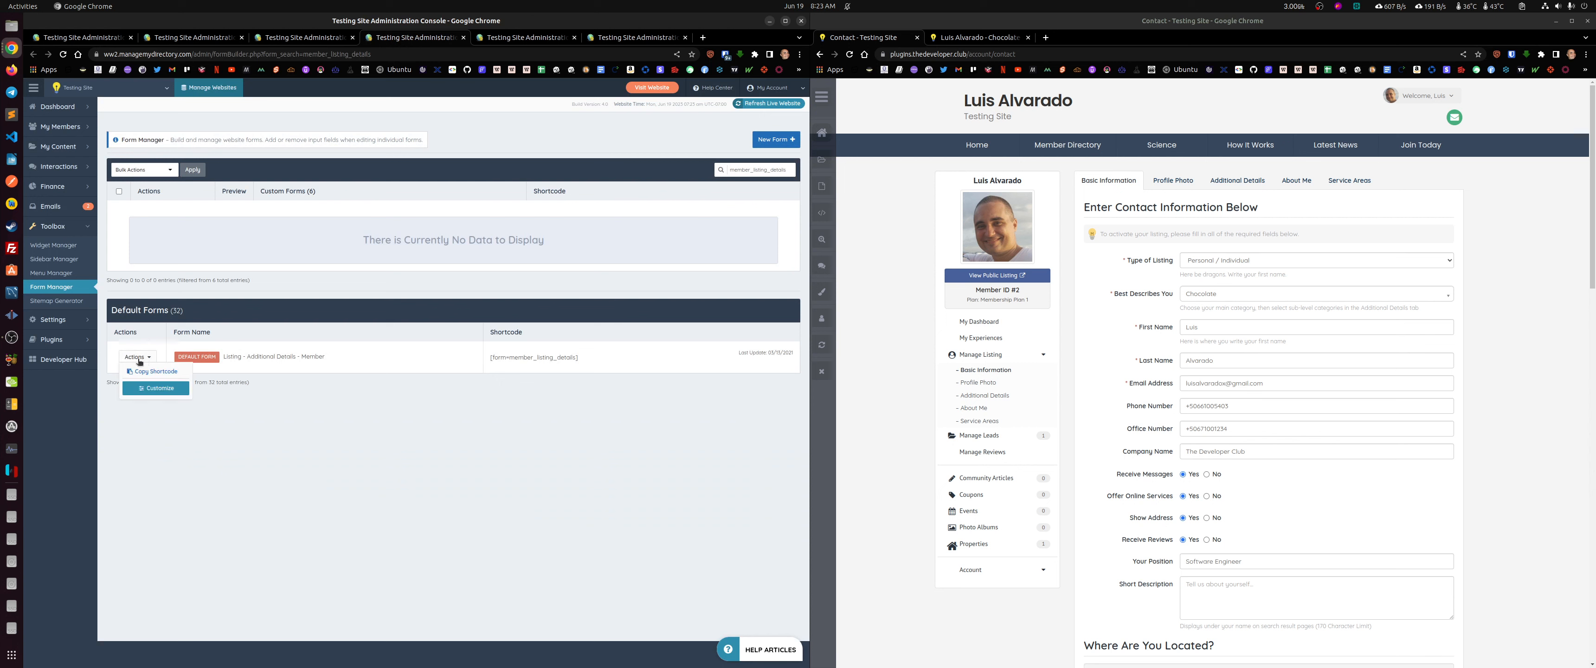
pyautogui.click(151, 389)
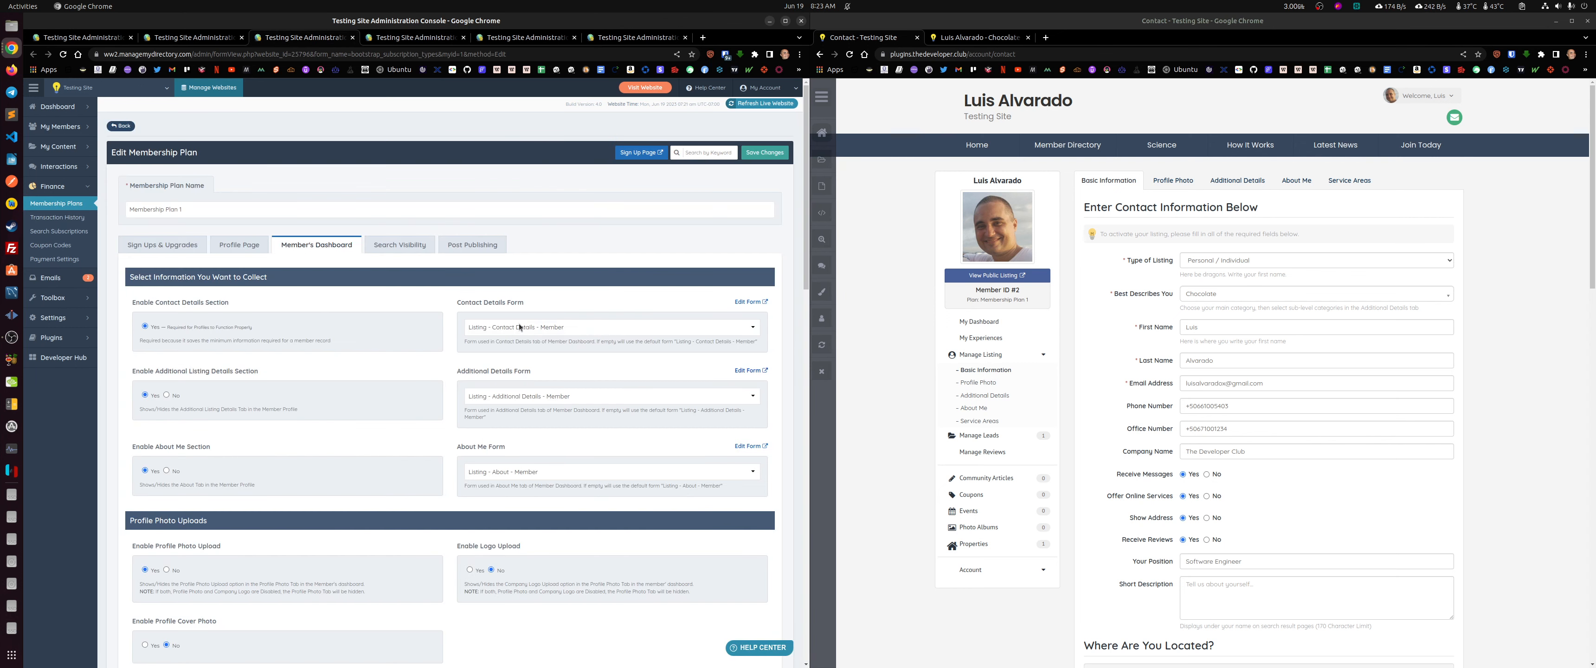
pyautogui.click(520, 328)
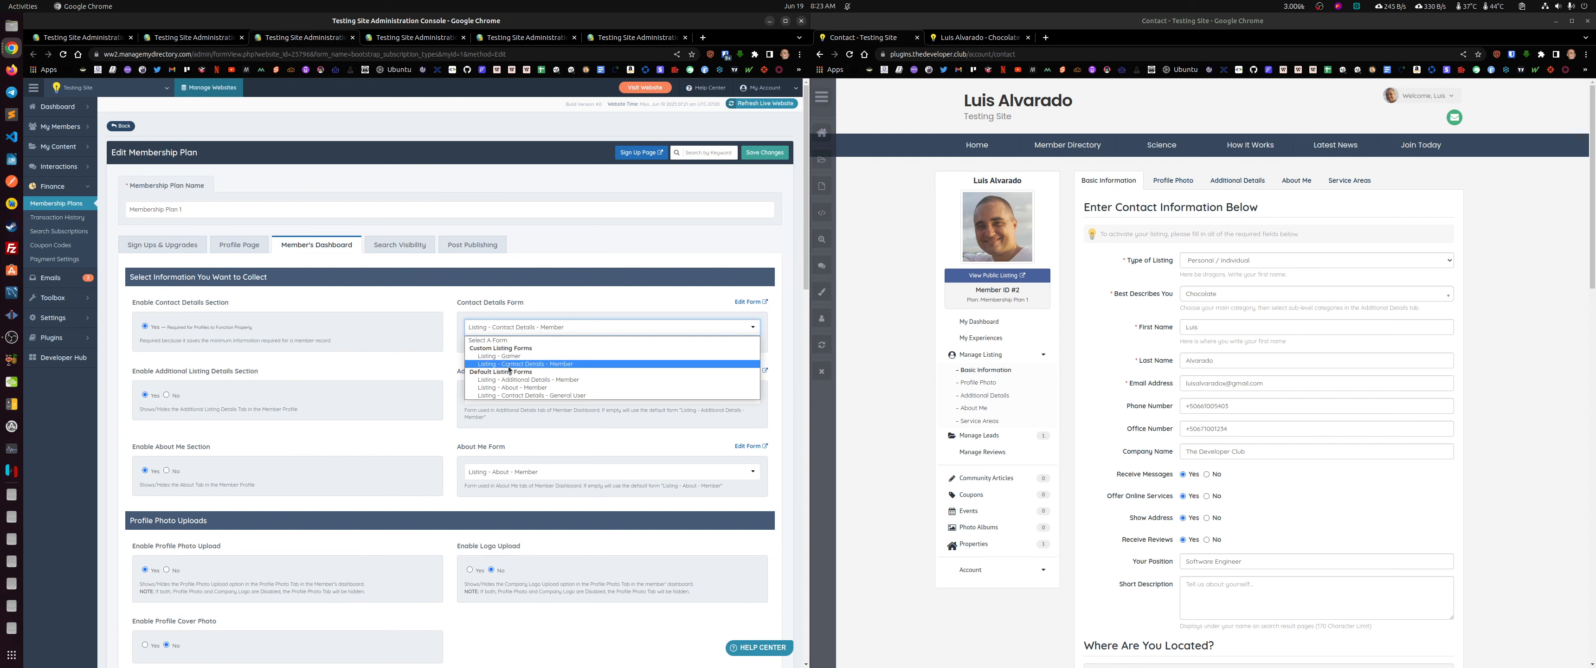
pyautogui.click(563, 244)
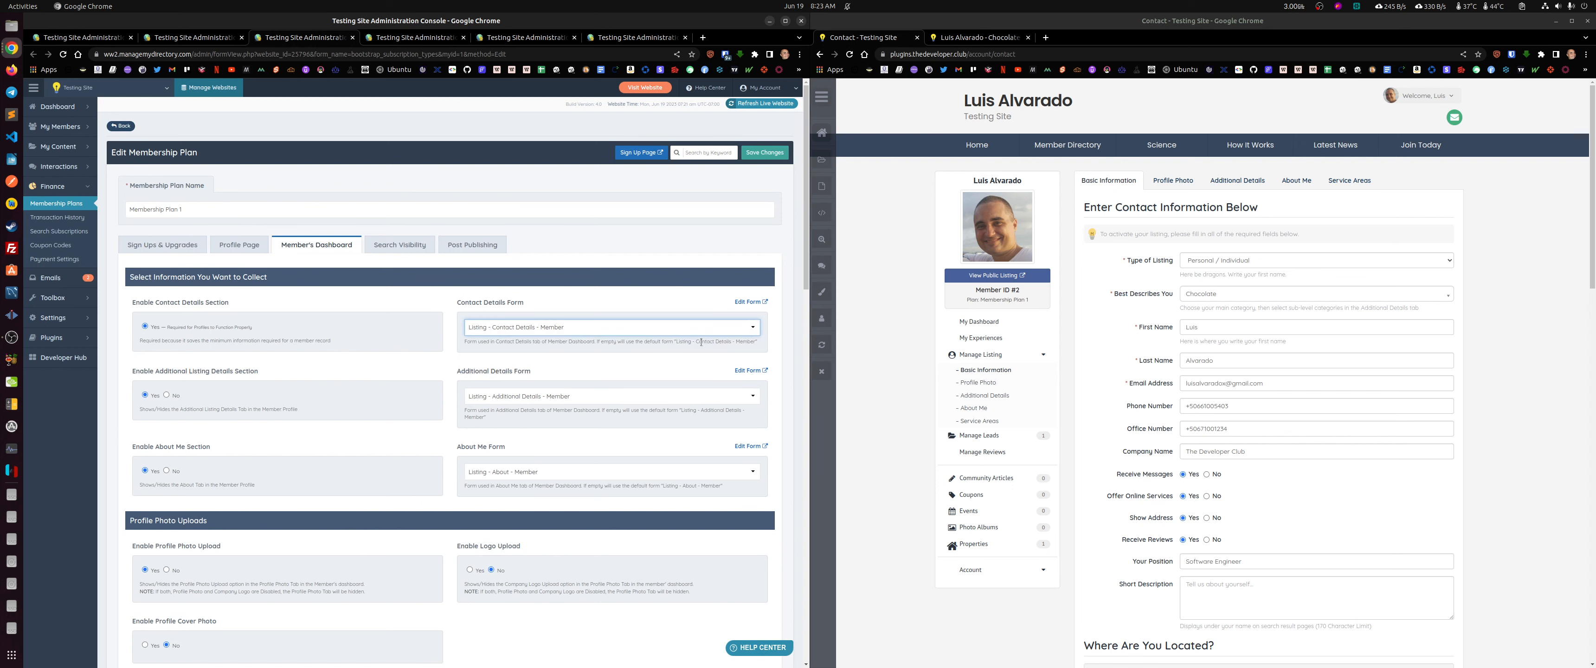
# Step: Open the custom Listing - Contact Details - Member form for editing from the membership plan, switching between the plan and the form
pyautogui.click(750, 302)
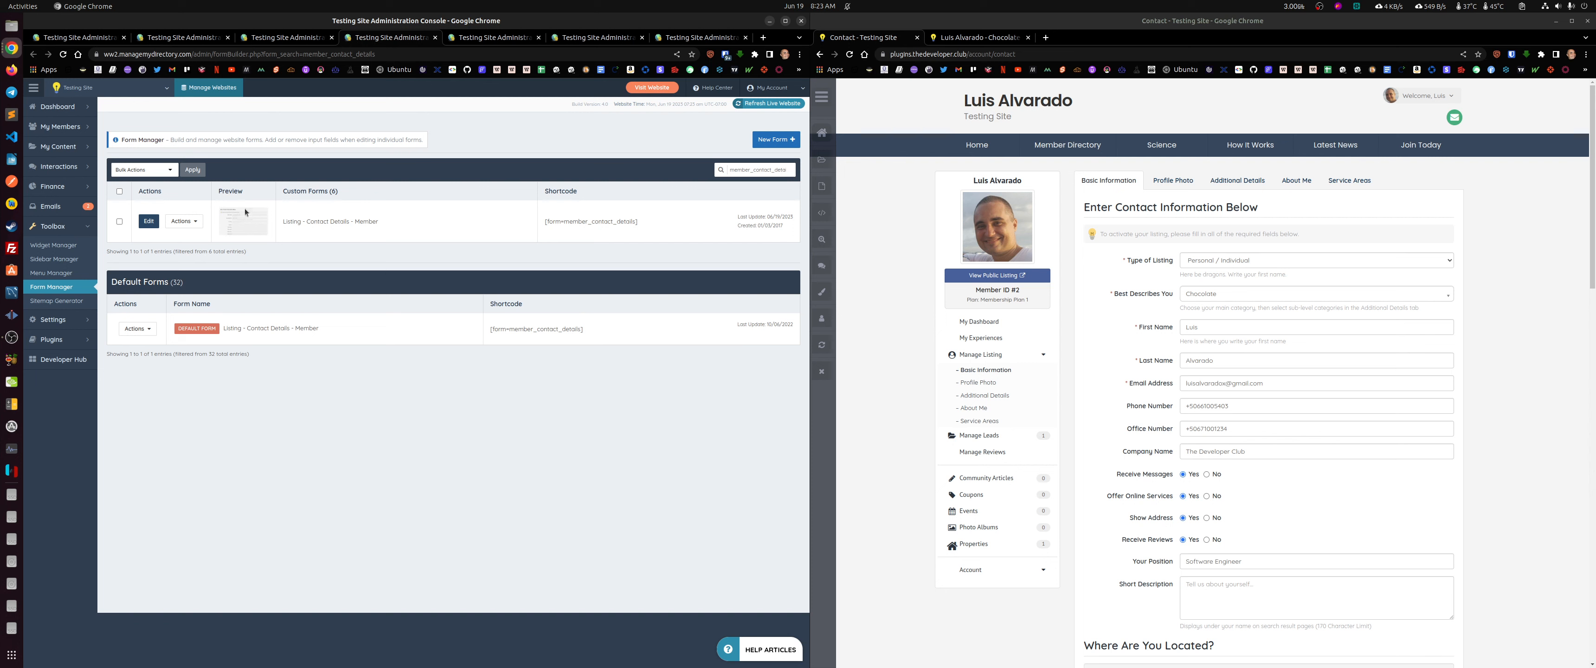
pyautogui.click(148, 221)
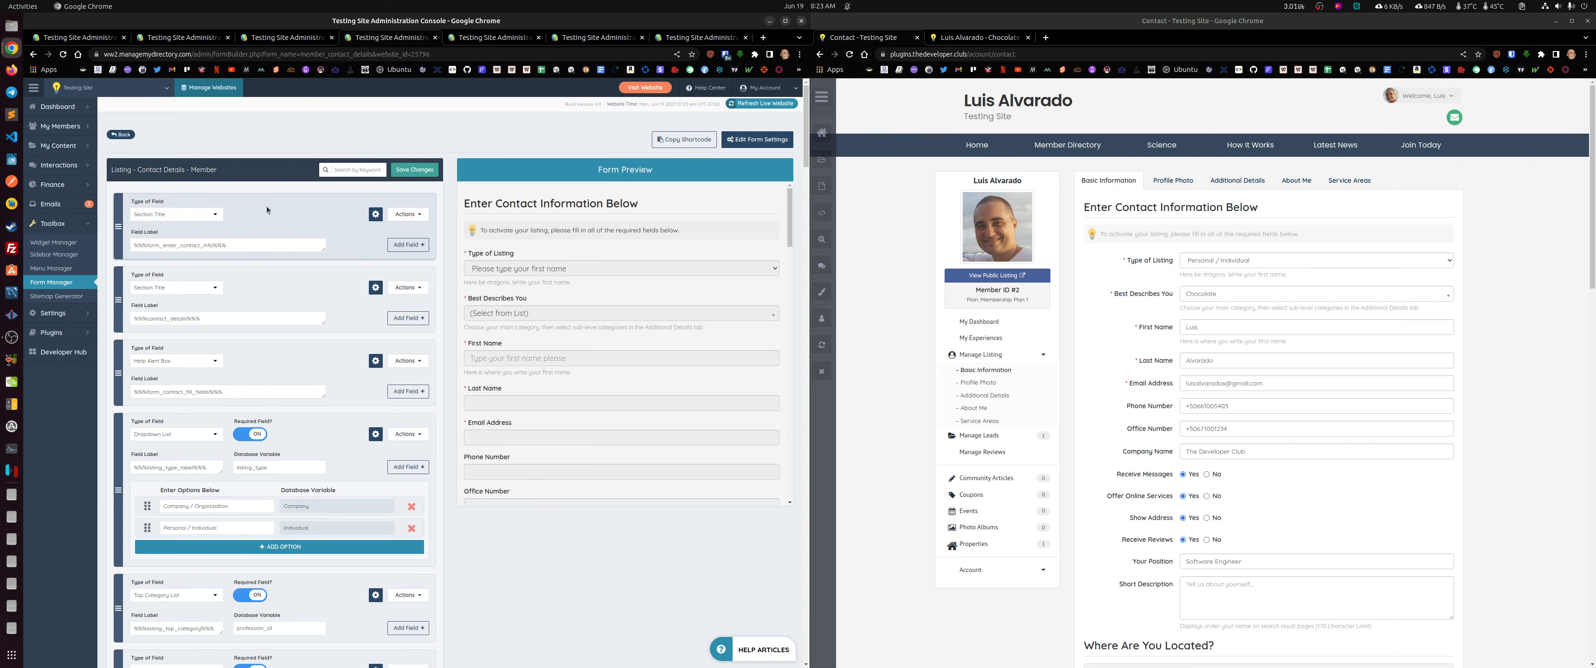
pyautogui.click(304, 44)
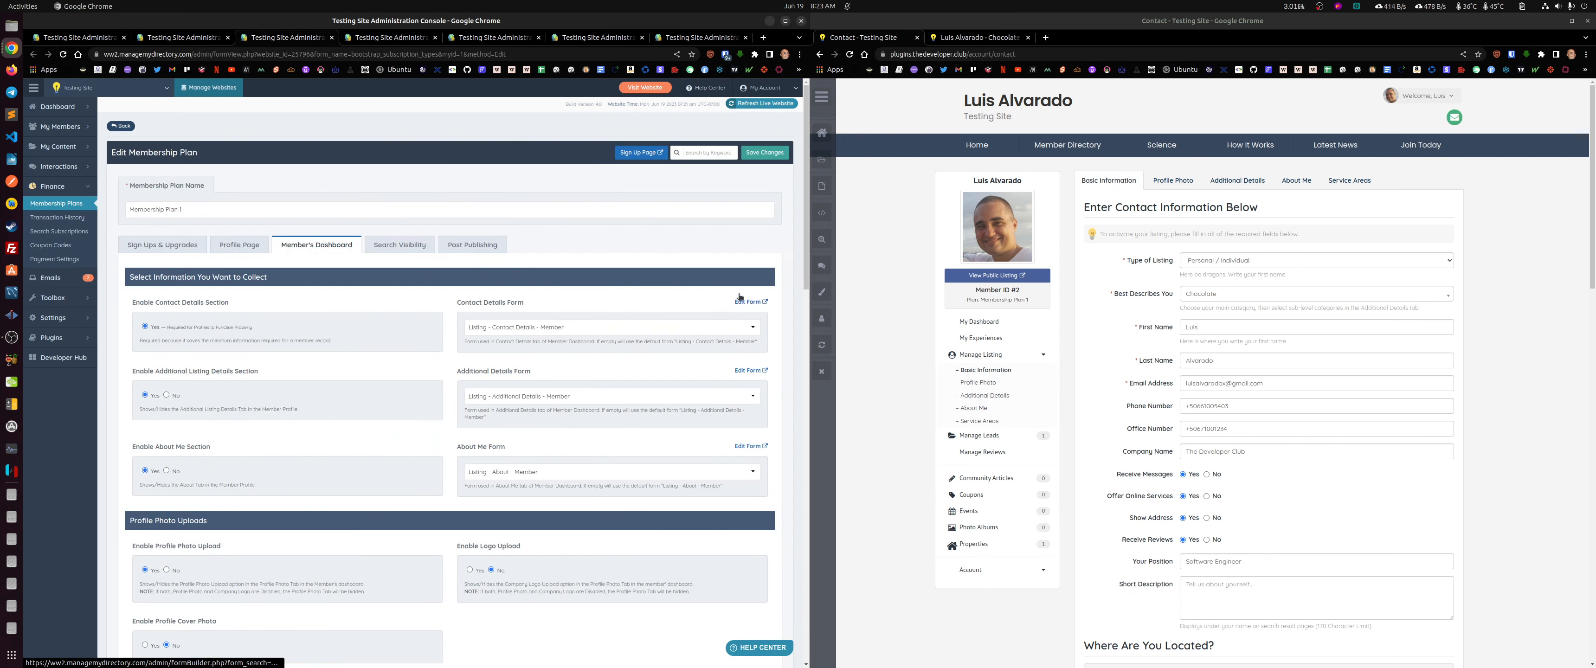
pyautogui.click(390, 40)
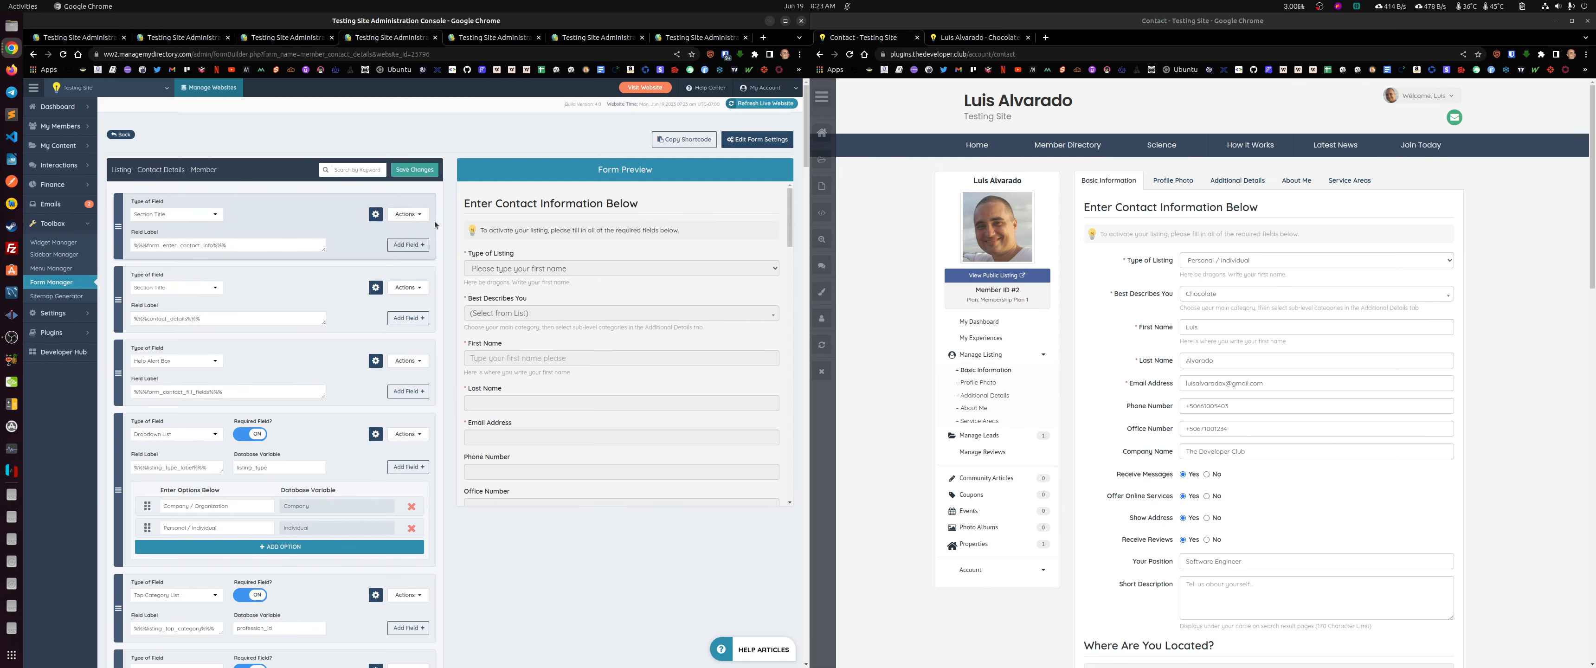
pyautogui.click(268, 39)
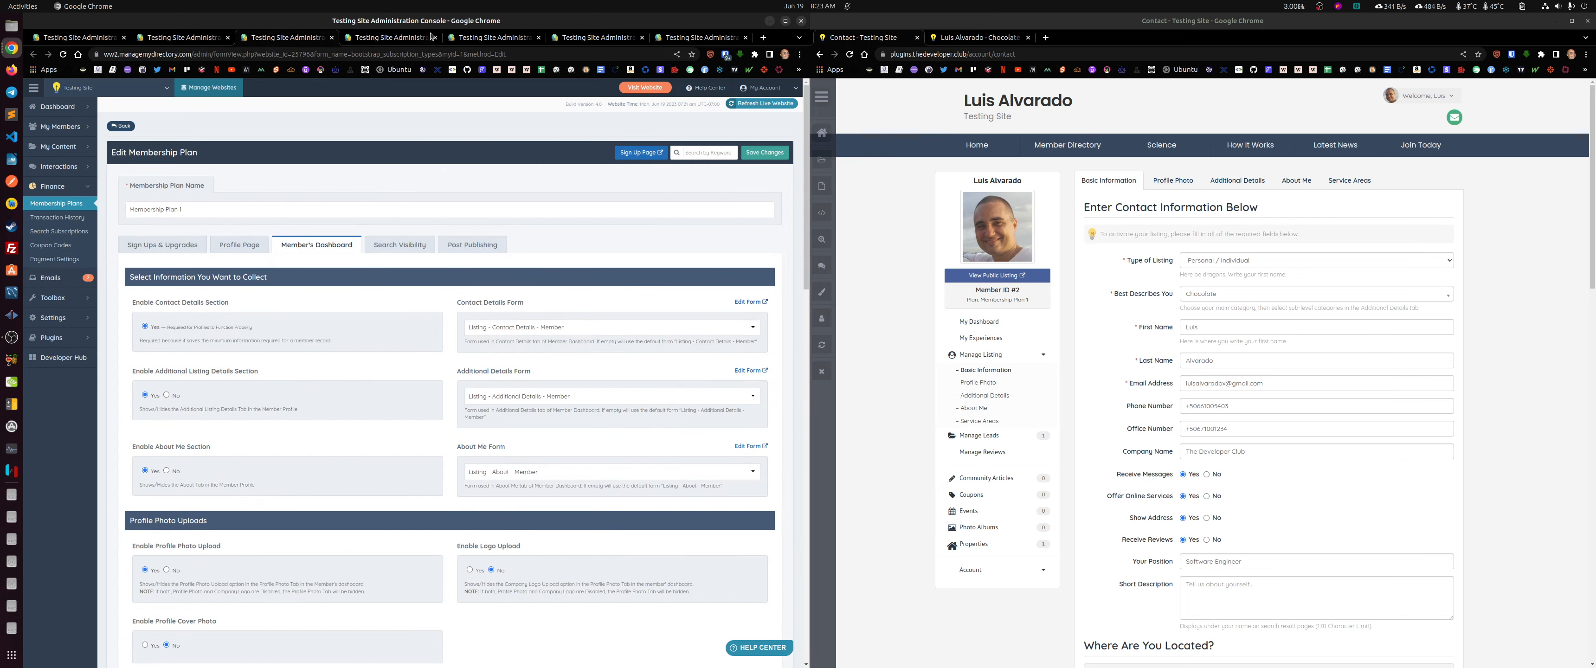
pyautogui.click(398, 37)
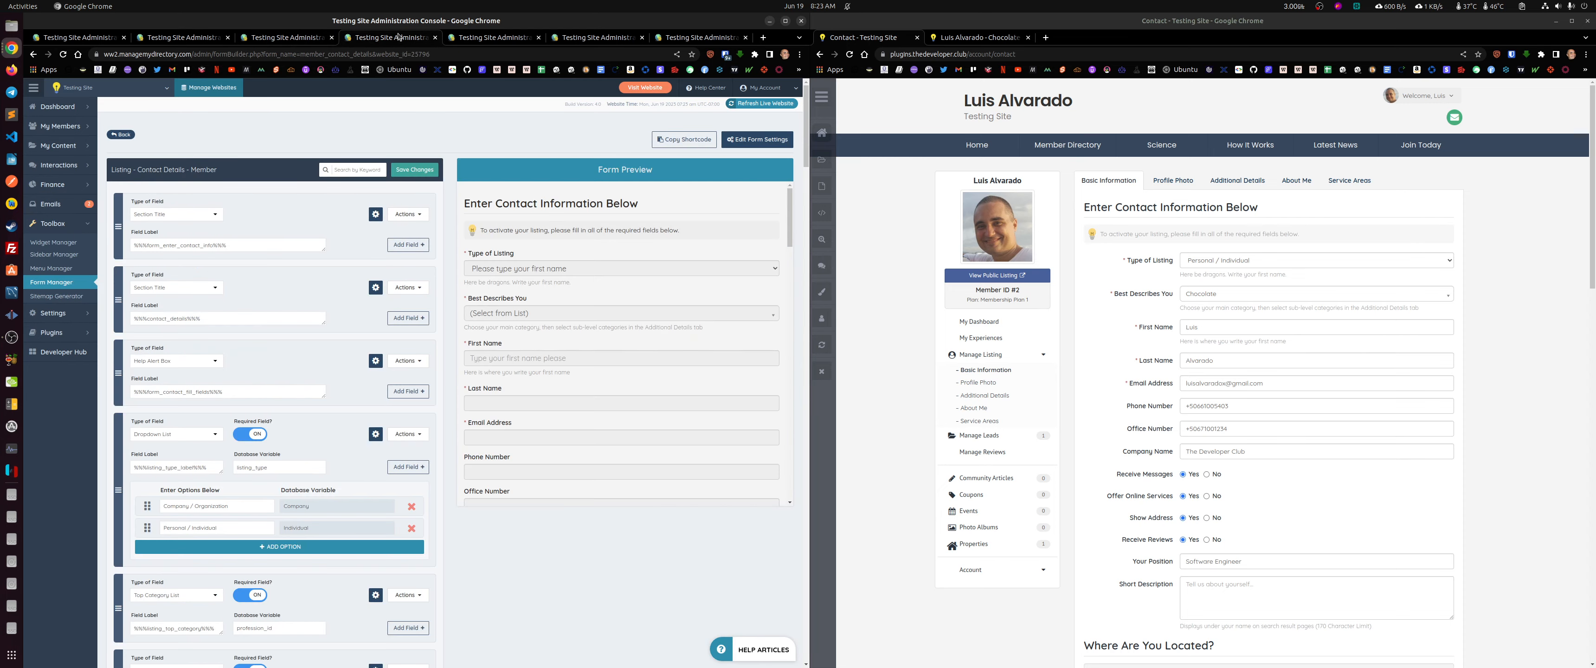
# Step: Look through the Contact Details form's fields and examine the Top Category List field's database variable
pyautogui.scroll(-4, 642, 388)
pyautogui.scroll(4, 633, 388)
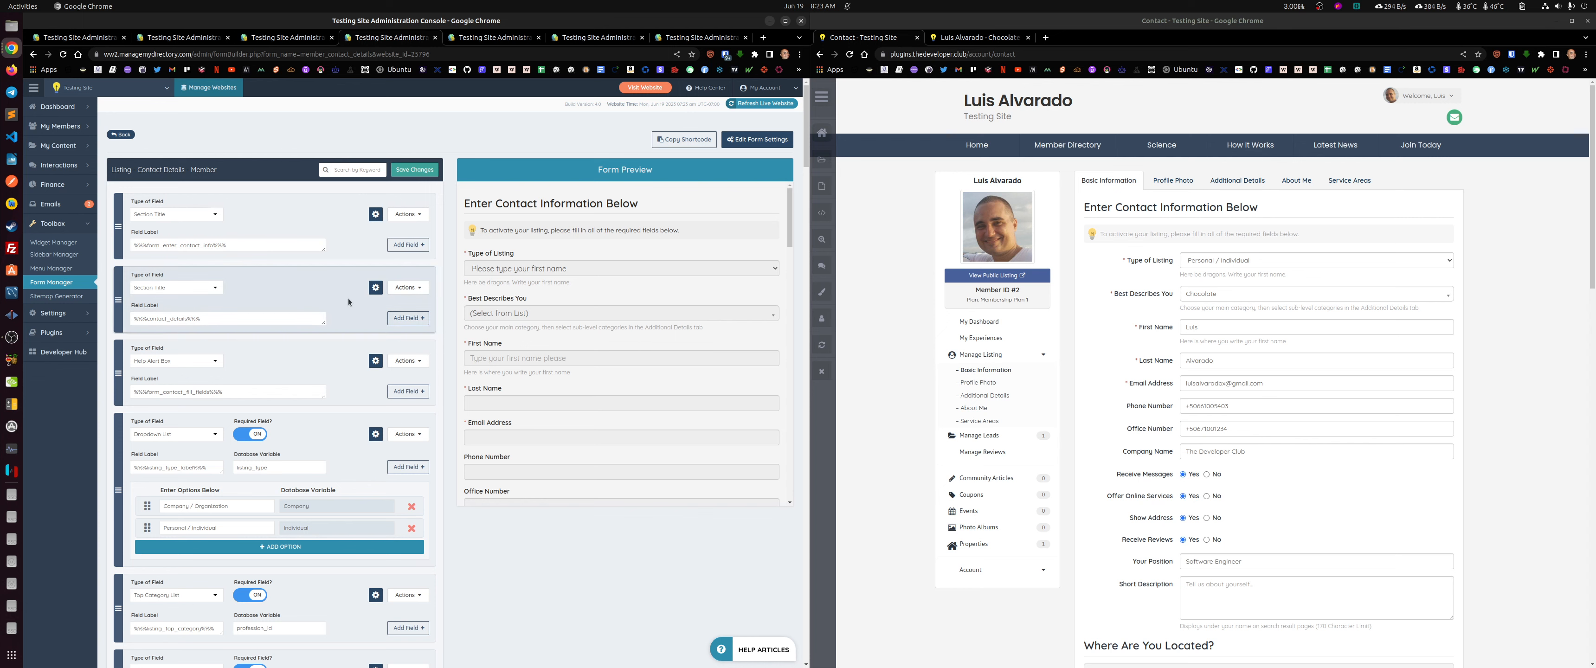
pyautogui.scroll(-2, 342, 318)
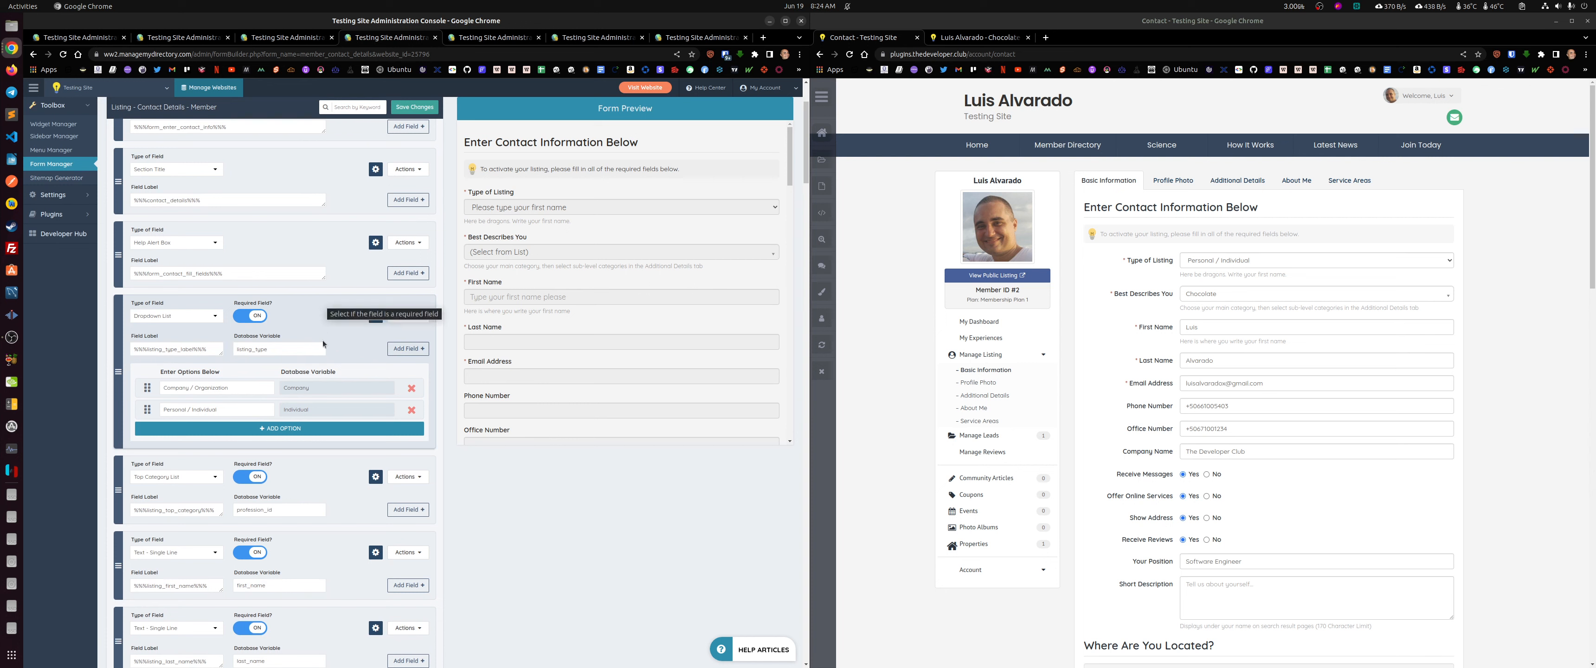
pyautogui.scroll(-3, 323, 279)
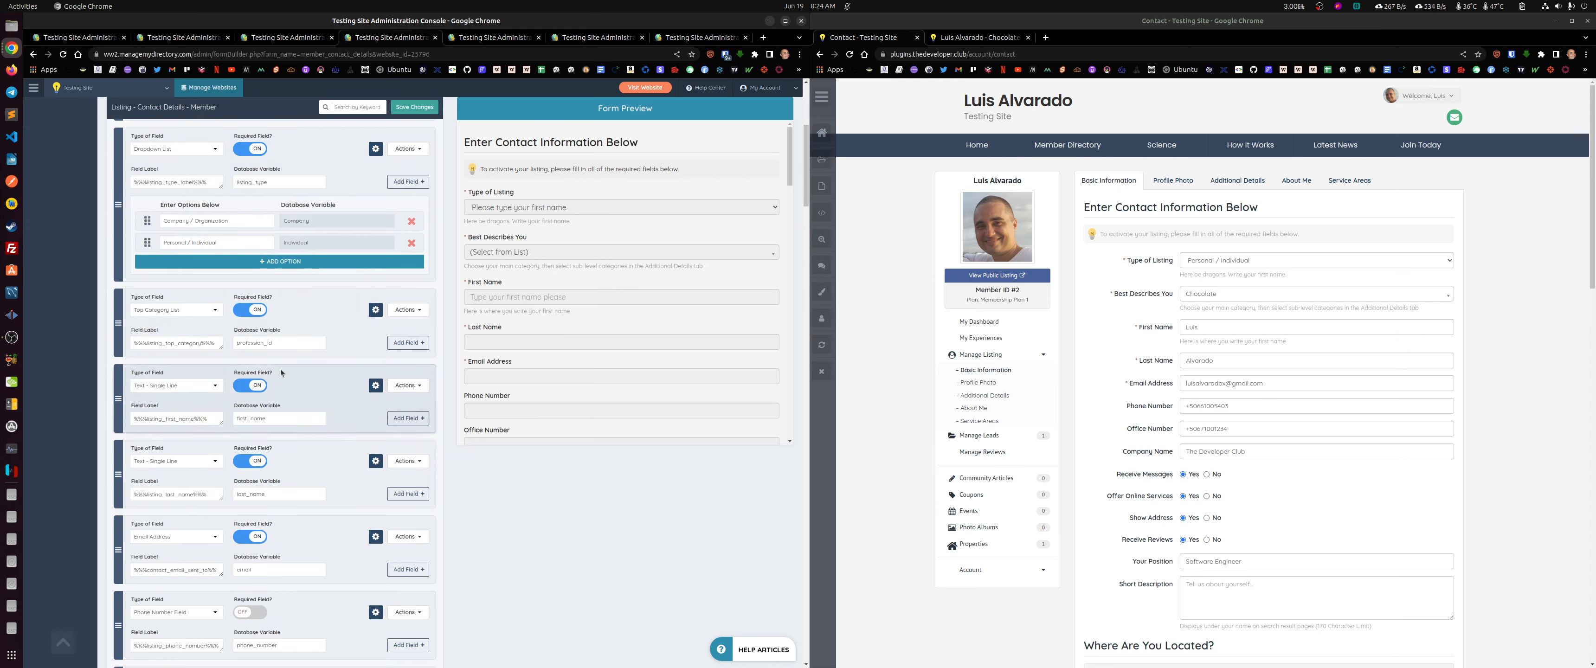
pyautogui.moveTo(284, 344); pyautogui.dragTo(221, 337)
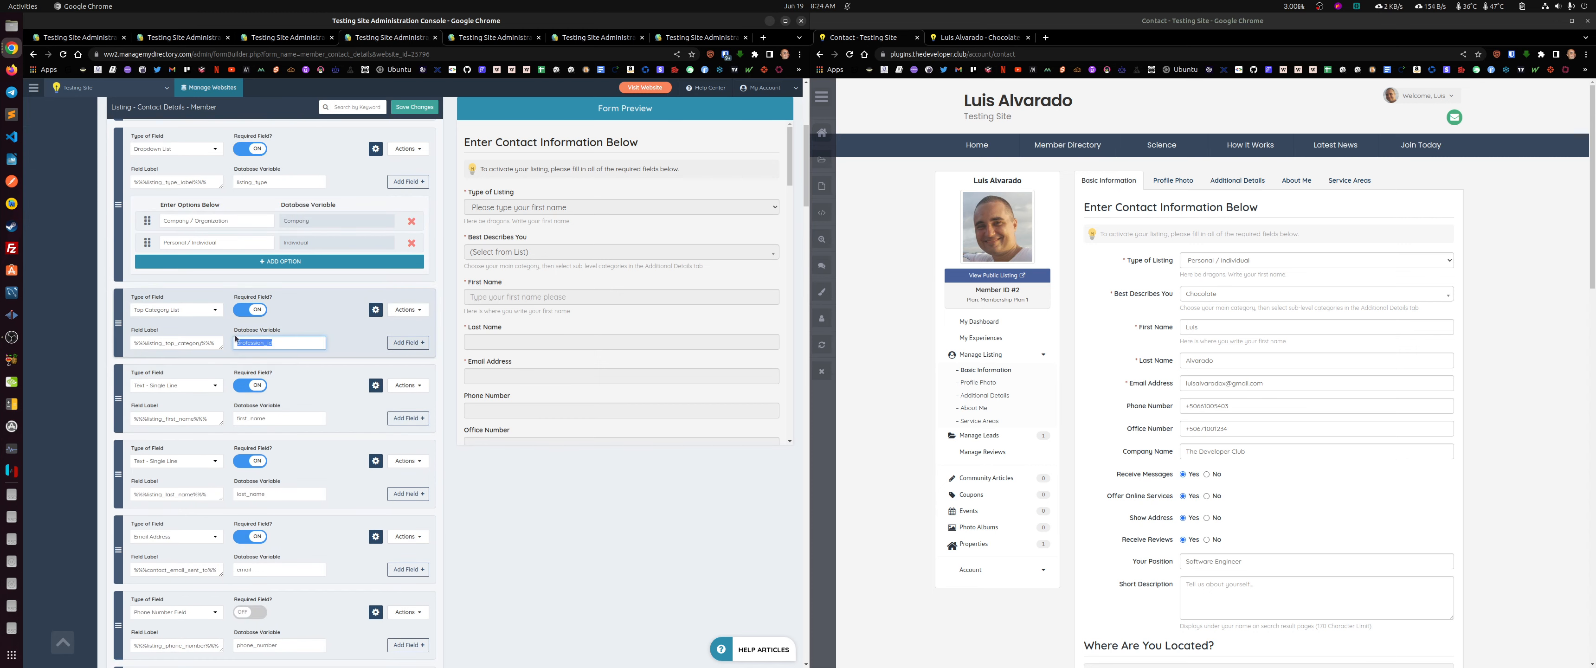
pyautogui.click(277, 343)
pyautogui.click(320, 308)
pyautogui.scroll(1, 320, 309)
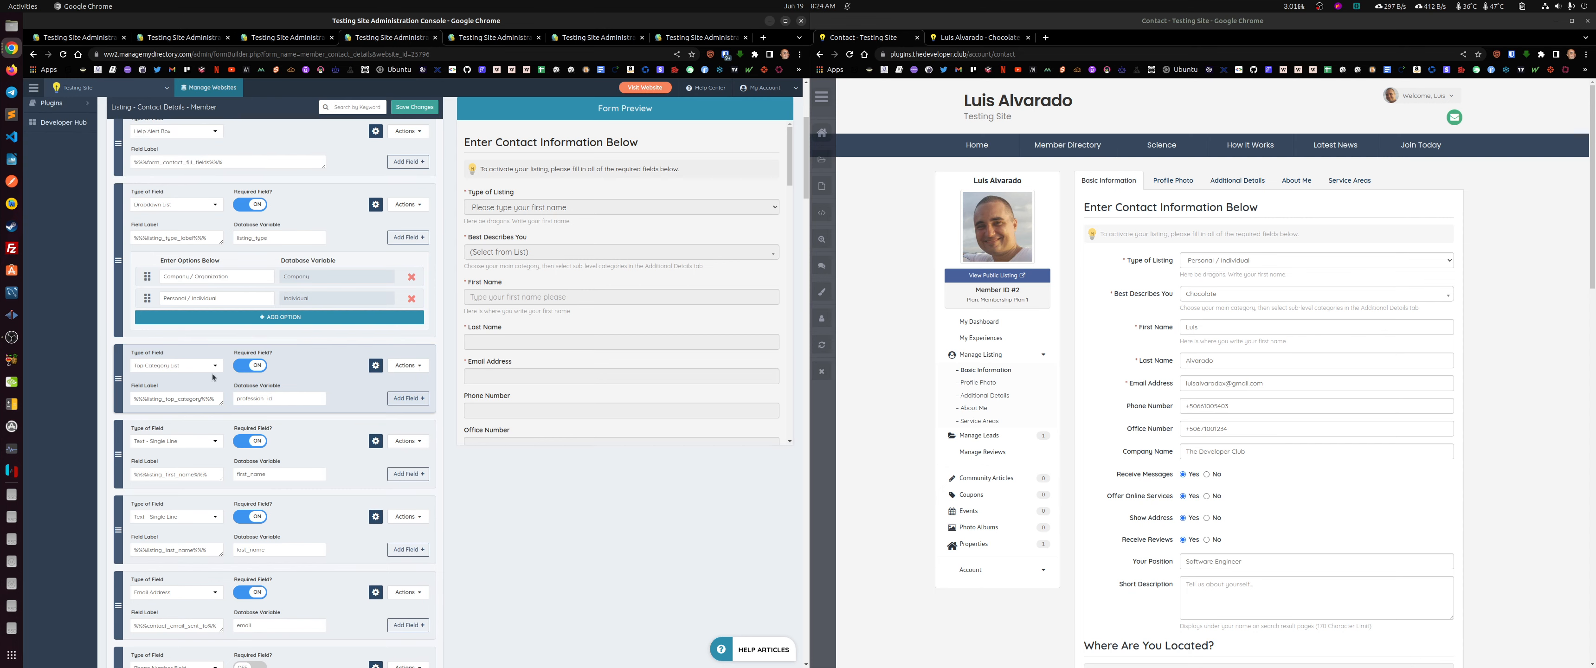
# Step: Change the Top Category List field's type to Hidden Field and open its additional settings
pyautogui.click(158, 367)
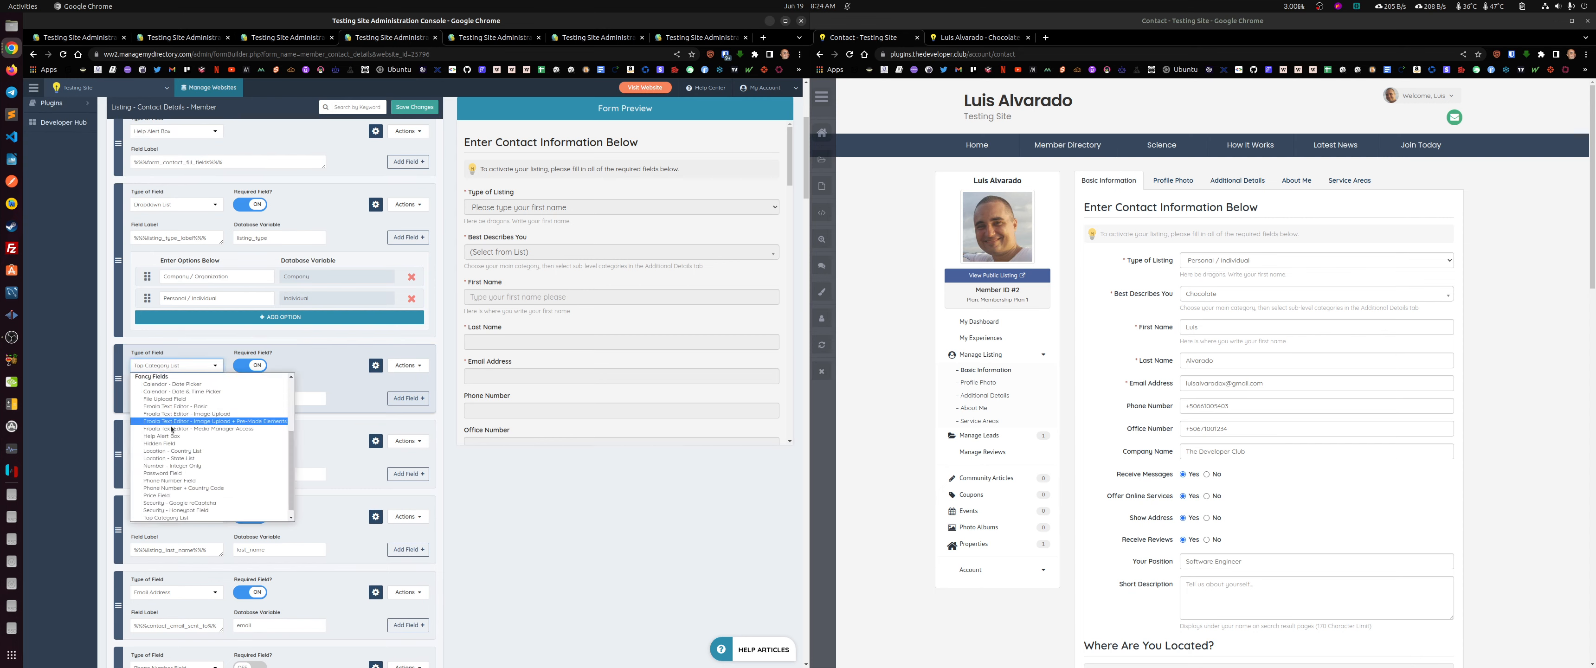
pyautogui.scroll(-1, 176, 471)
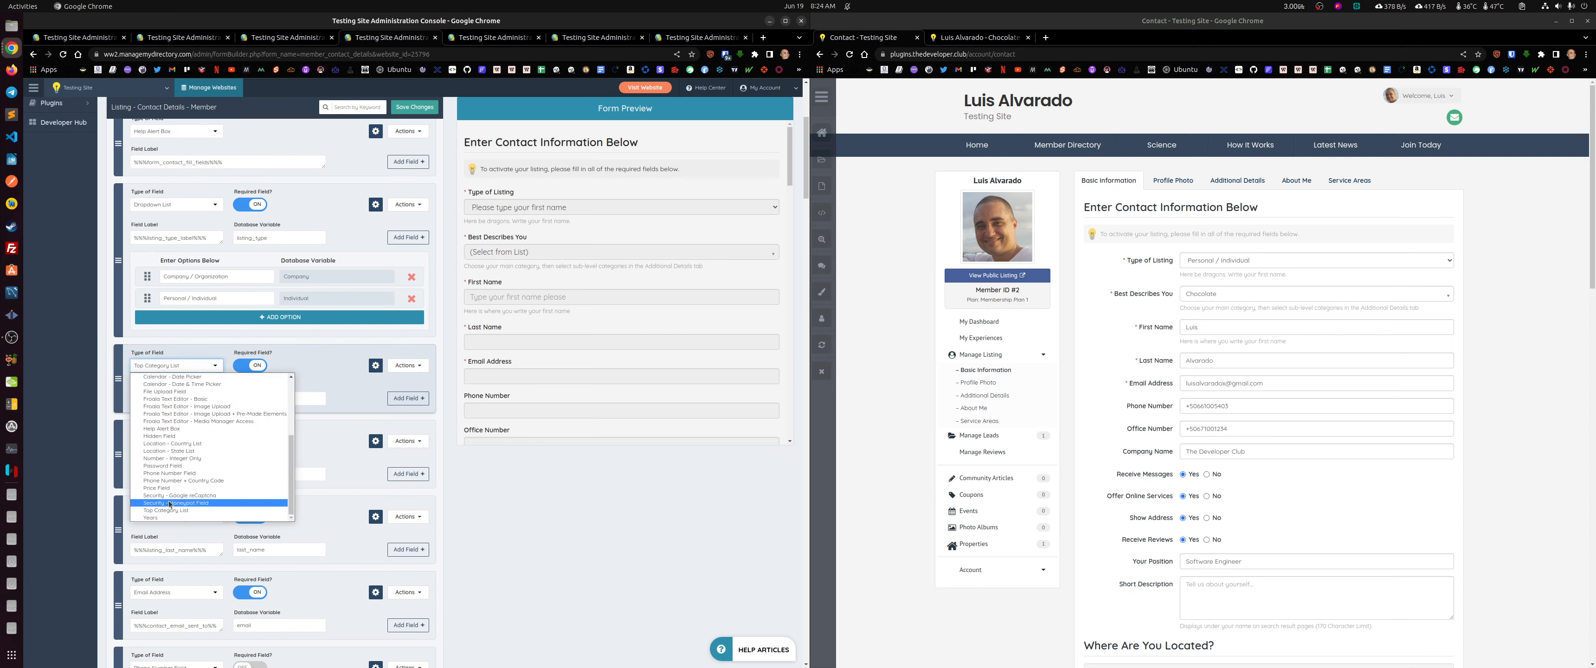
pyautogui.click(159, 435)
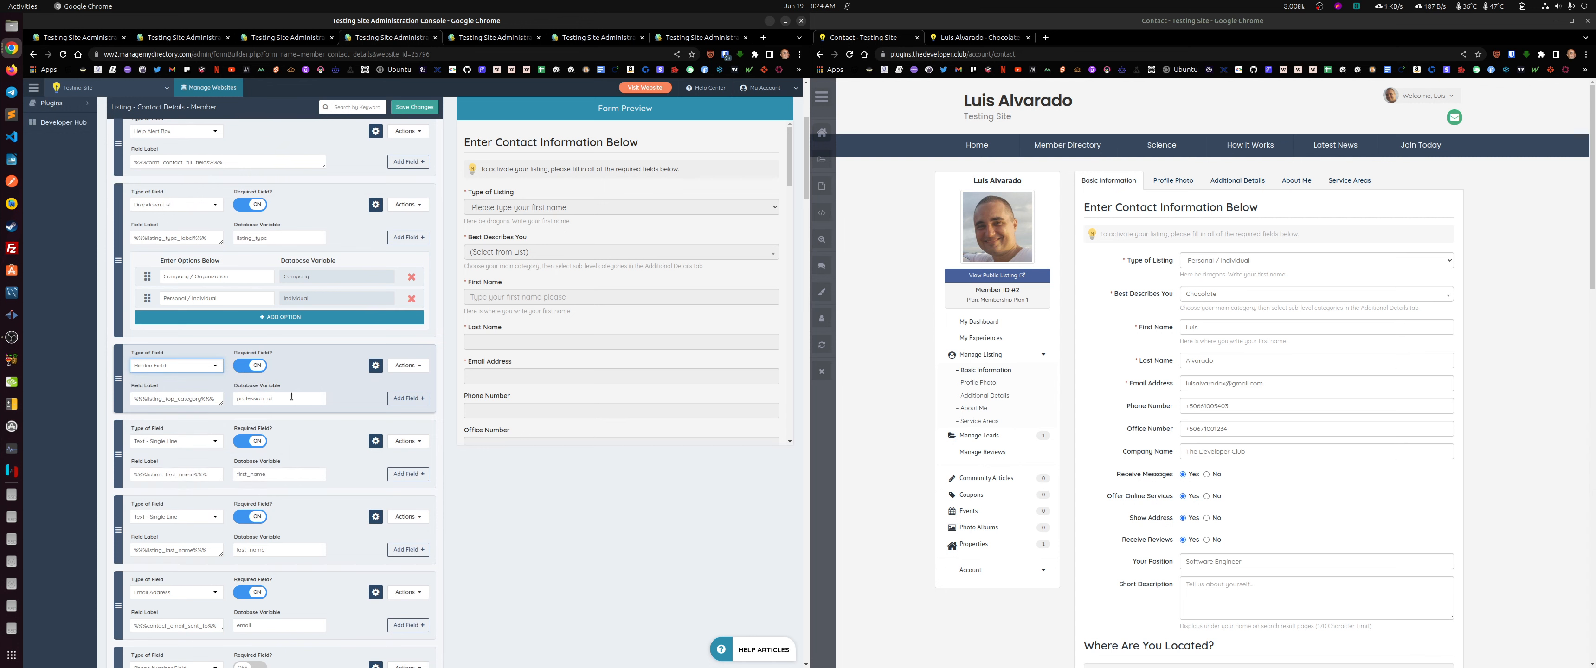
pyautogui.click(375, 367)
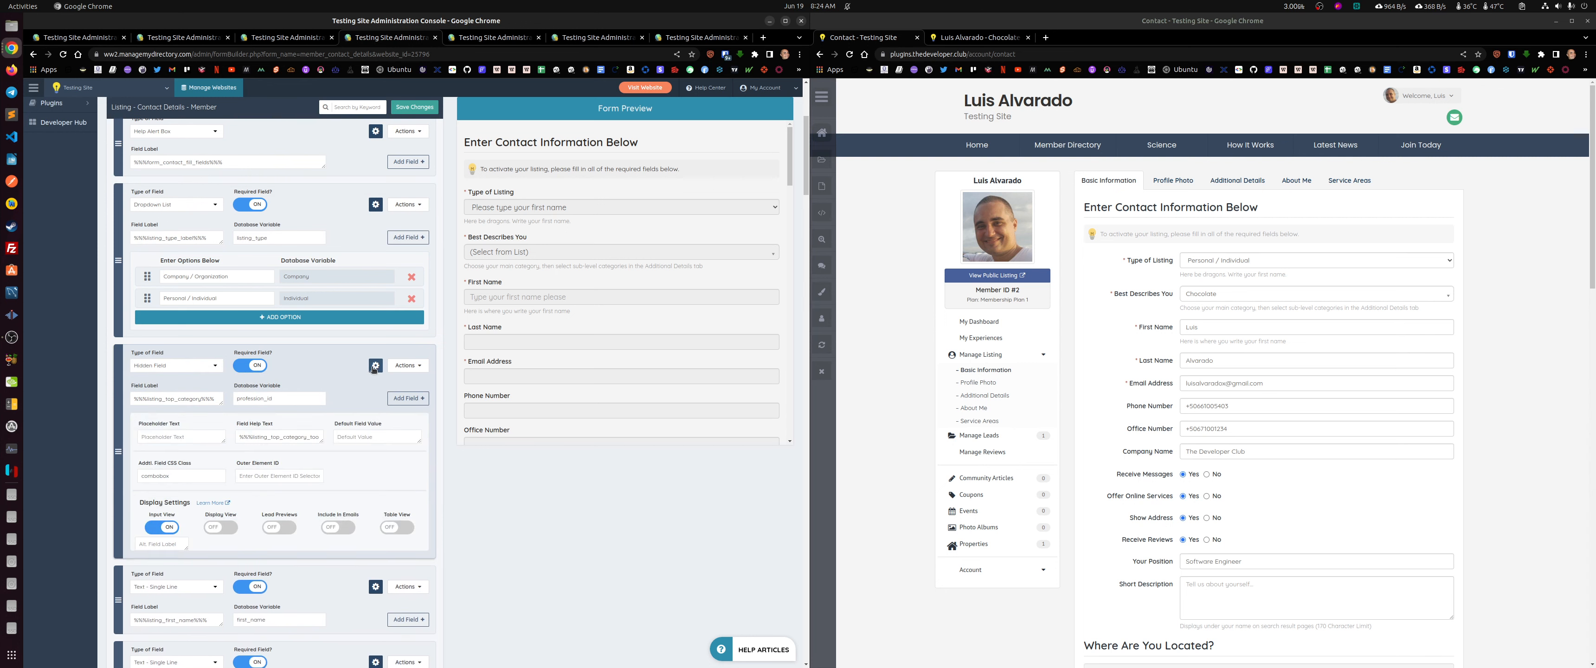
# Step: Set the hidden field's label to 1, its placeholder text to 2 and its default field value to 3
pyautogui.tripleClick(183, 400)
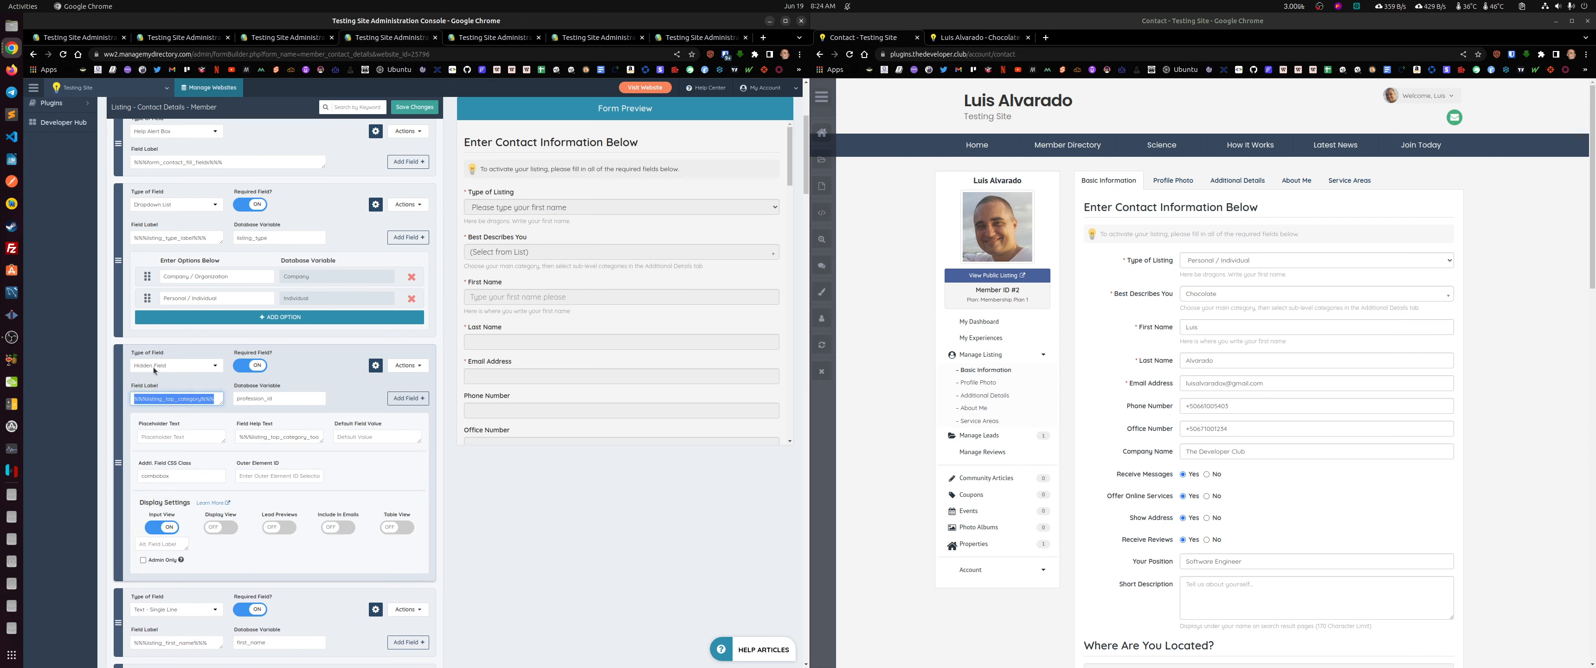
pyautogui.click(1202, 296)
pyautogui.click(1222, 298)
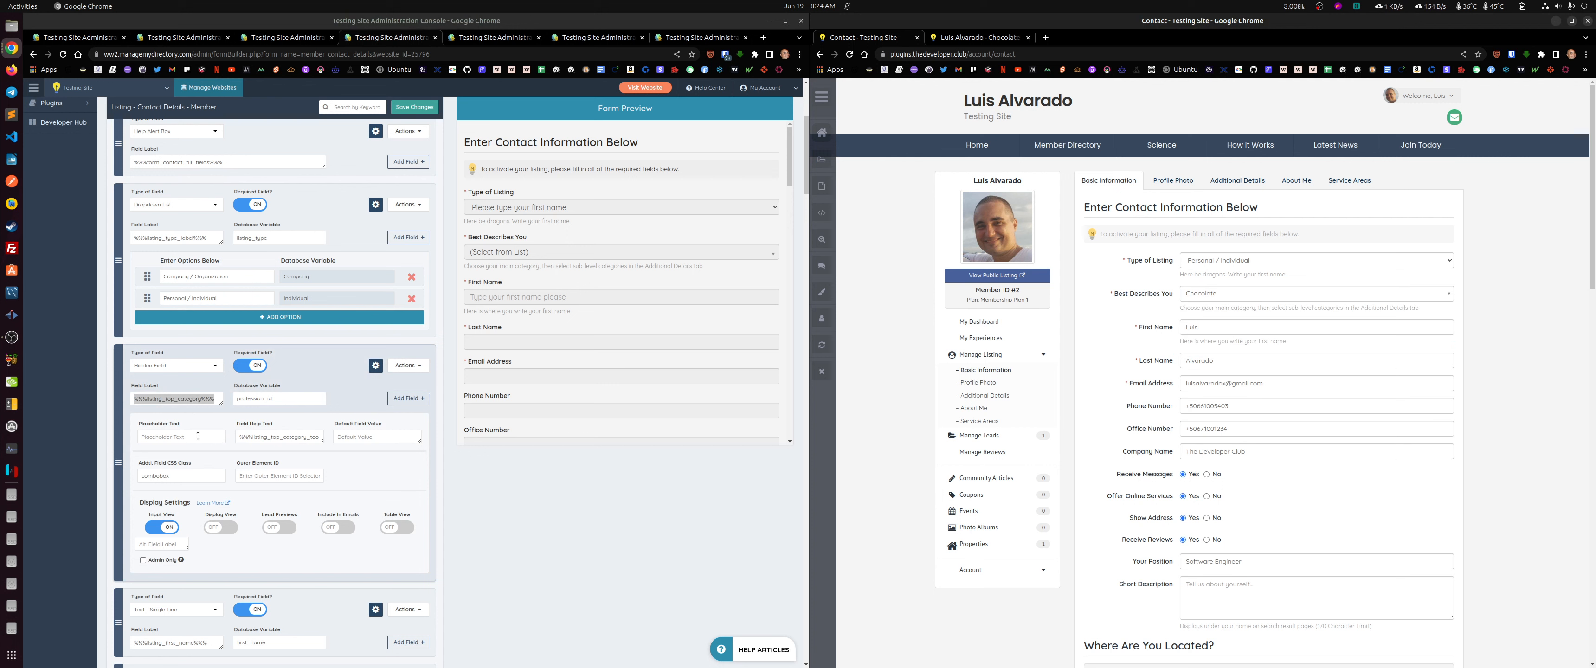
pyautogui.tripleClick(193, 399)
pyautogui.write('1')
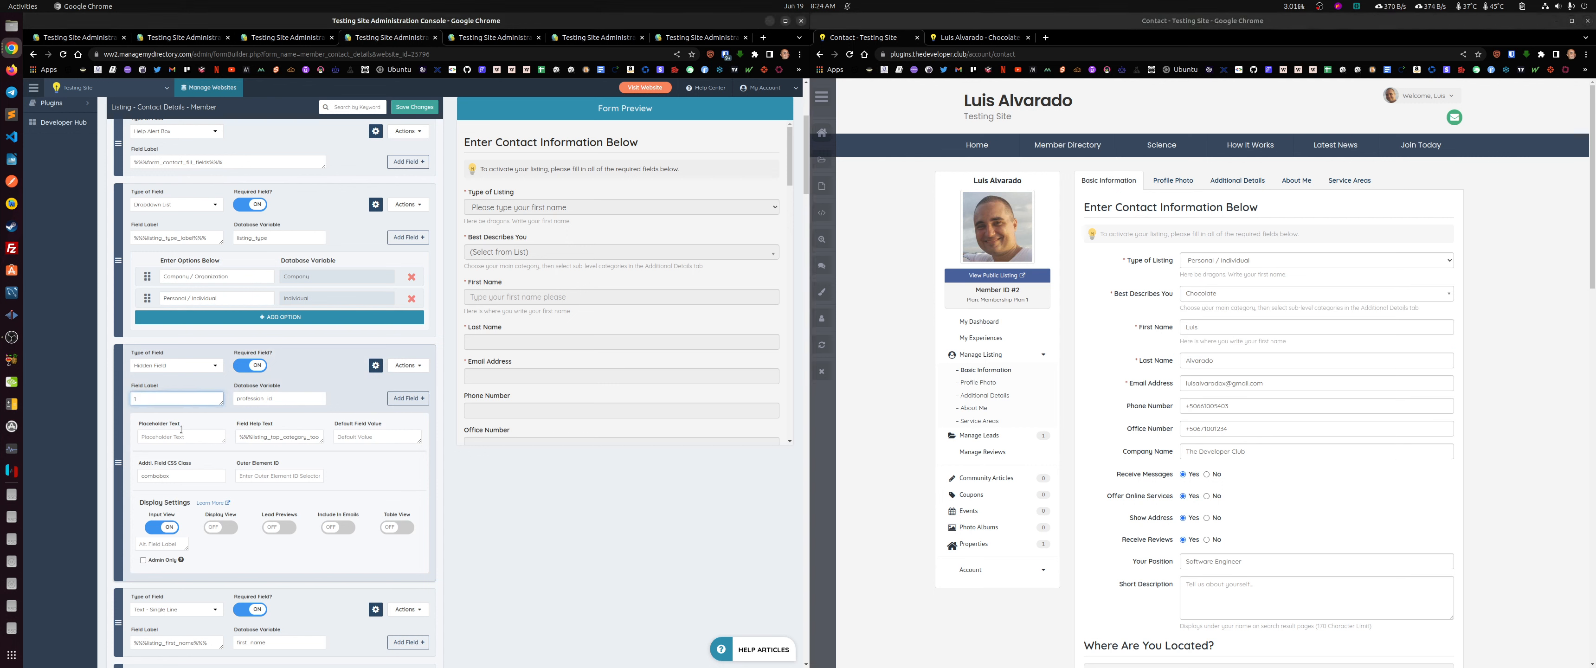
pyautogui.click(177, 437)
pyautogui.write('2')
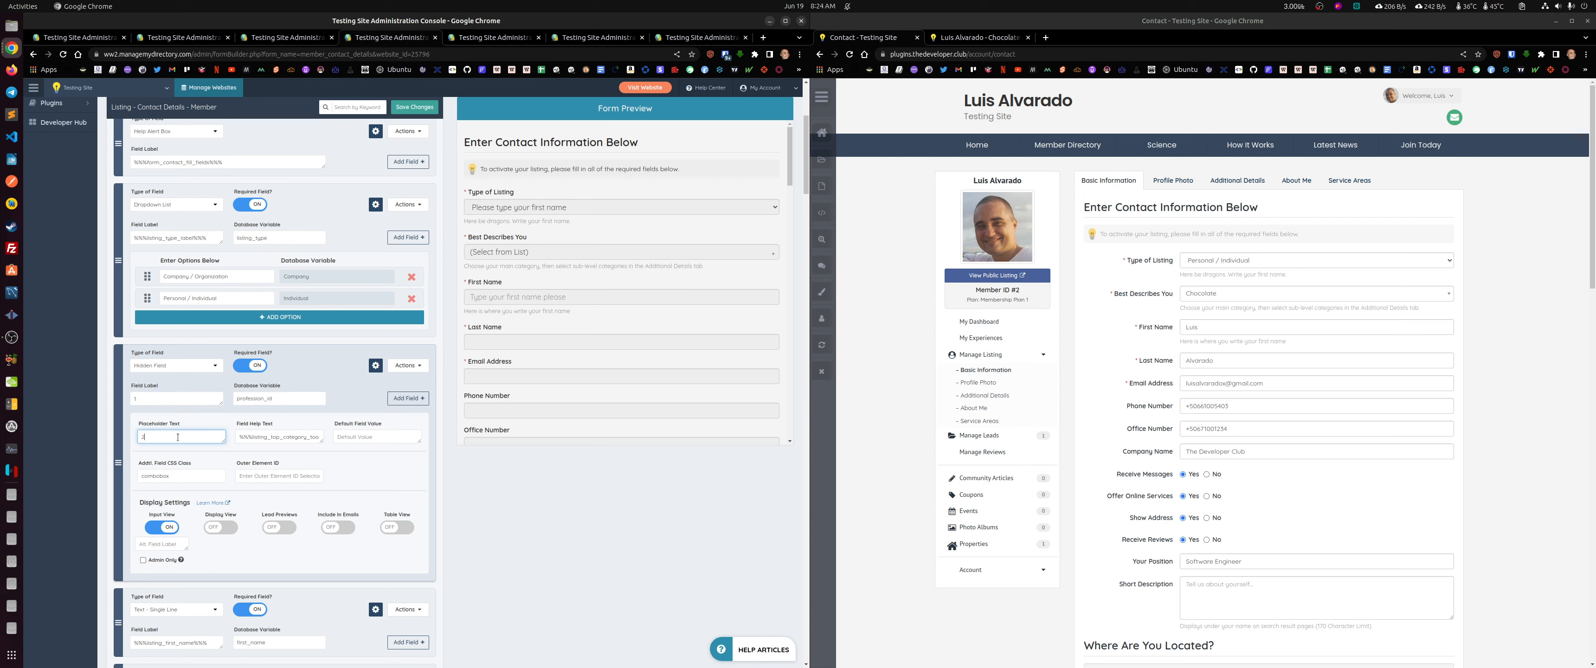
pyautogui.click(355, 441)
pyautogui.write('3')
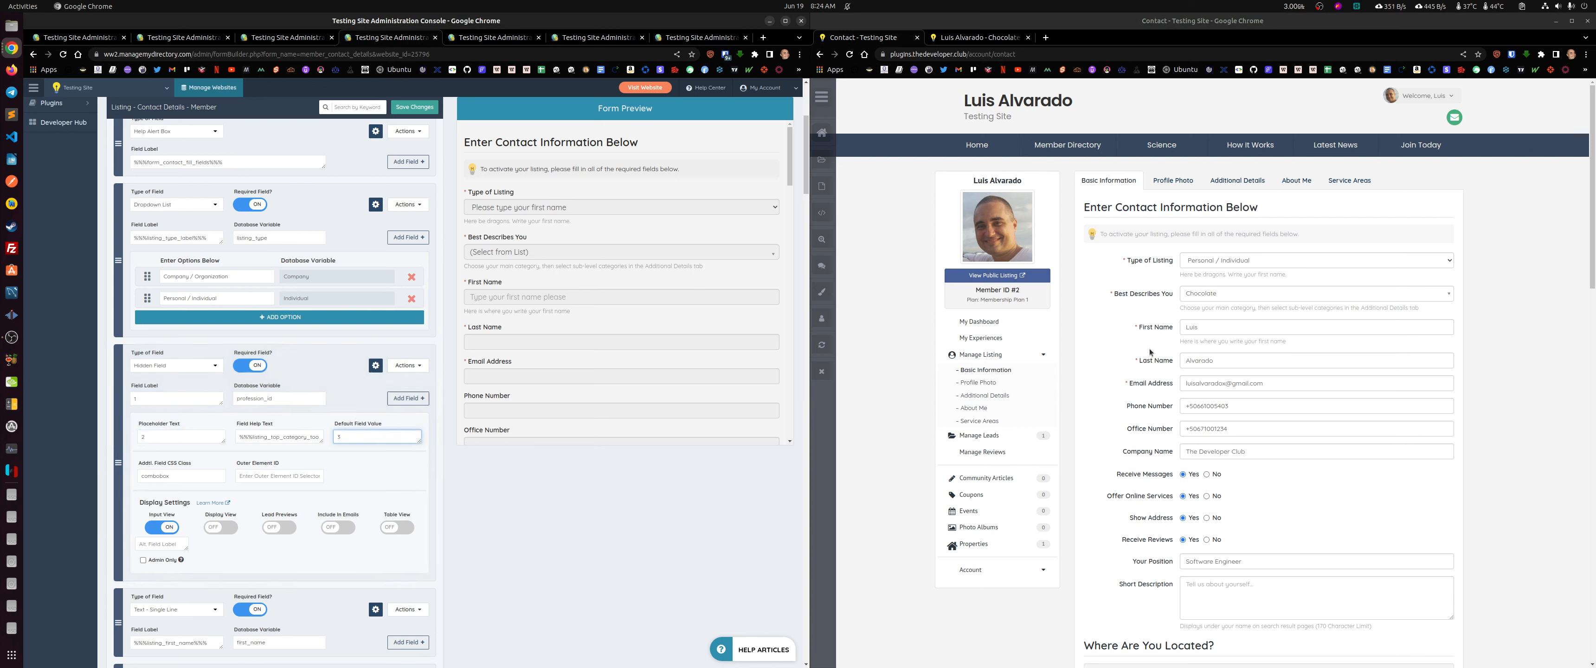
# Step: Check the Best Describes You field on the member's contact page, and save the changes to the Contact Details form
pyautogui.click(1218, 298)
pyautogui.click(1142, 298)
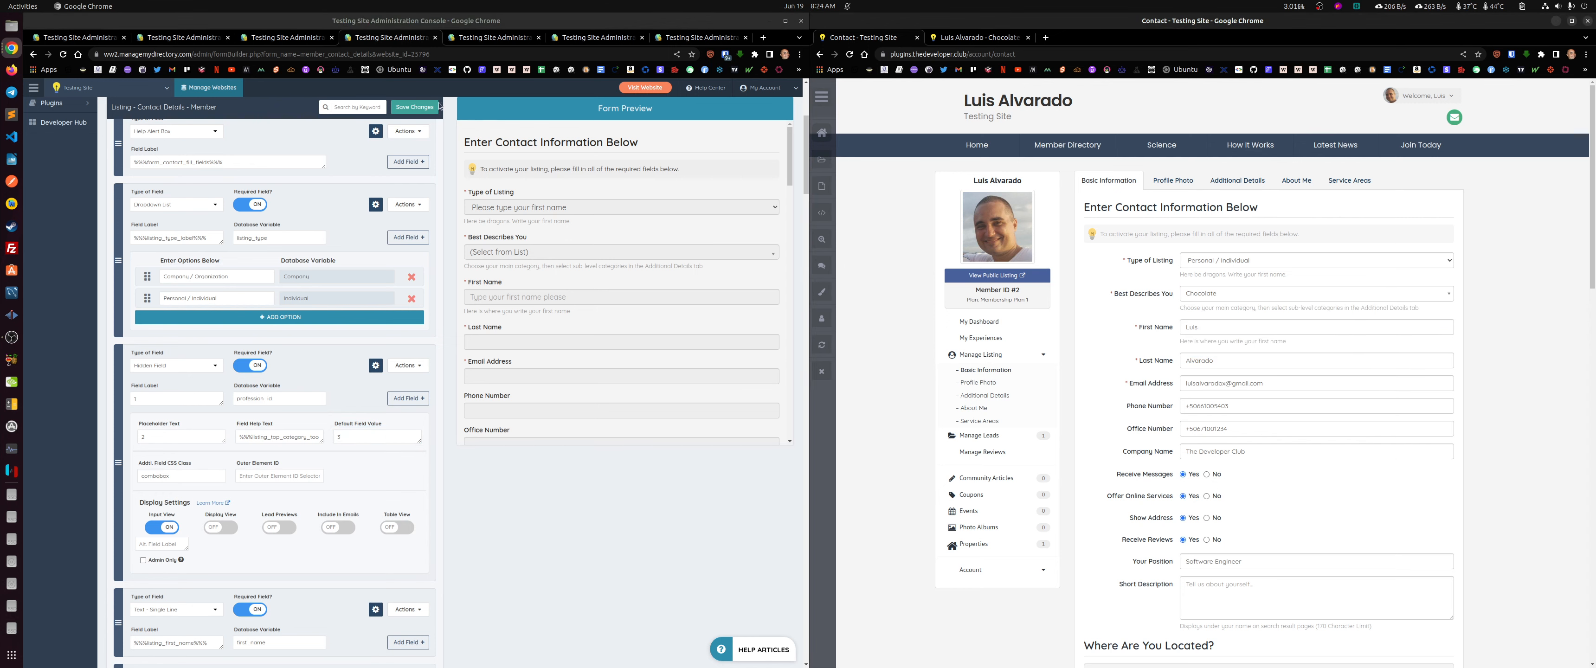
pyautogui.click(407, 110)
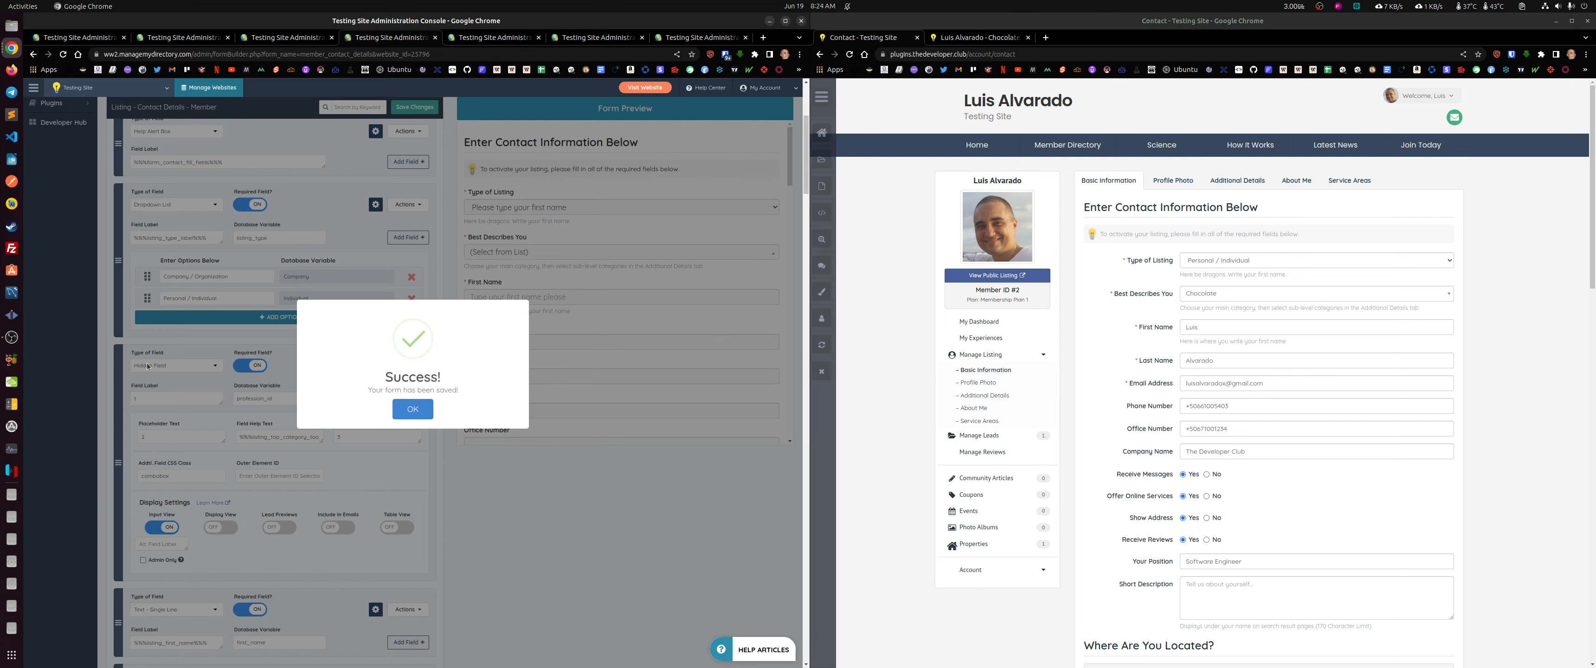
pyautogui.press('Return')
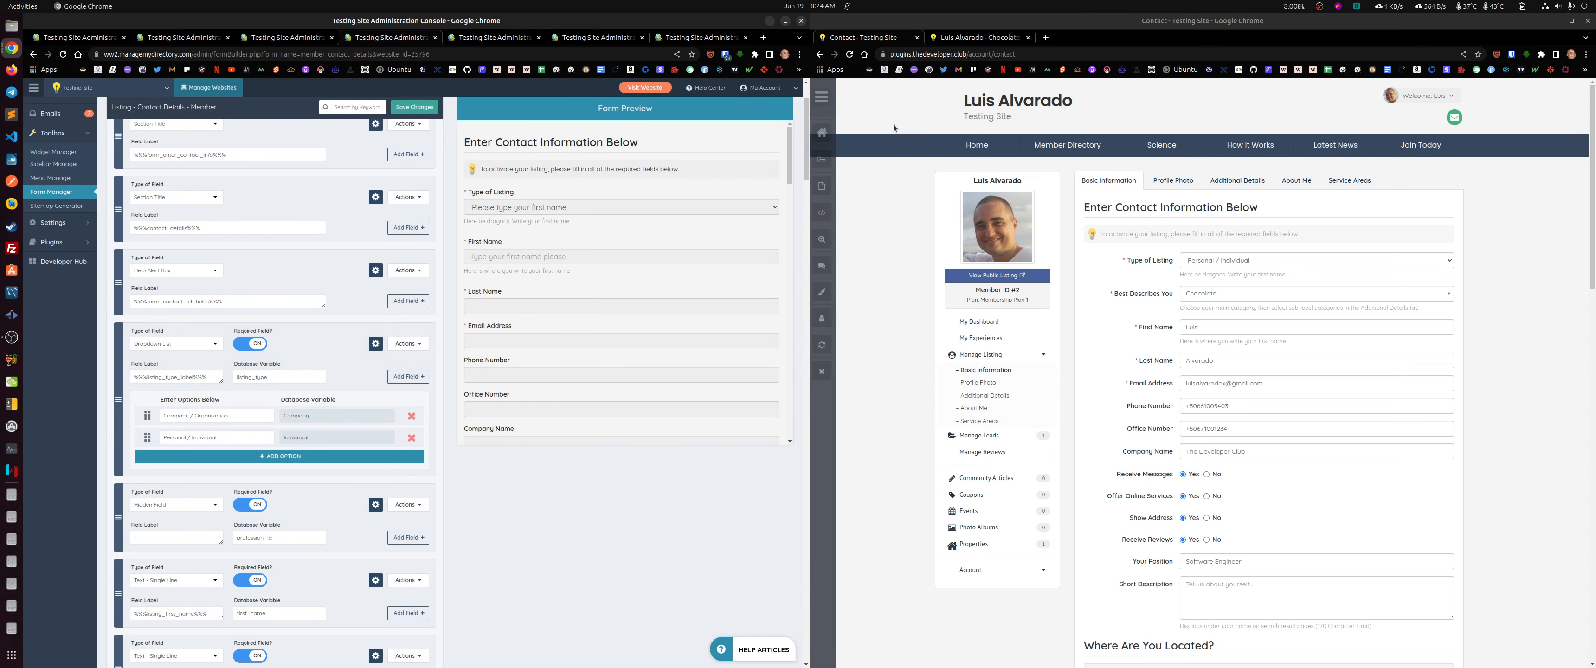
# Step: Reload the member's contact page and inspect the HTML of the hidden profession_id input above First Name
pyautogui.click(850, 56)
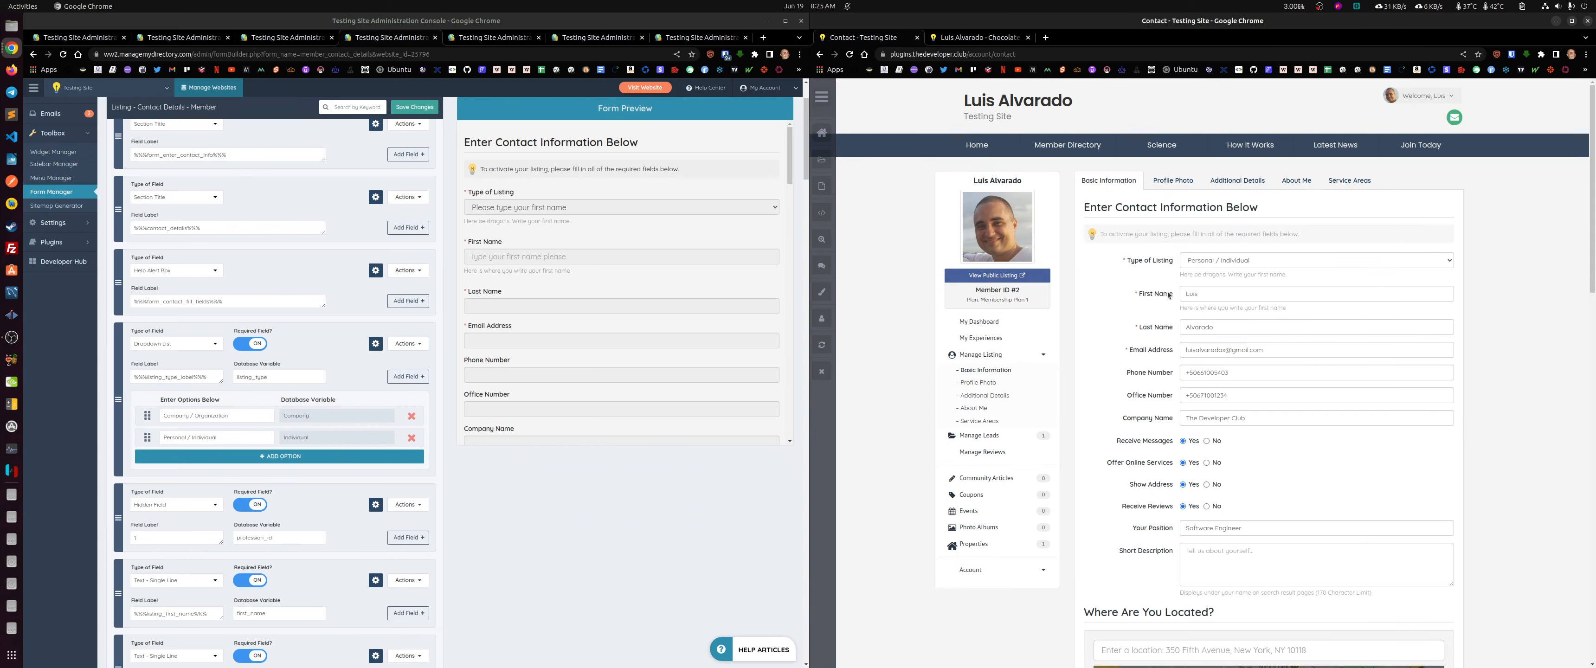
pyautogui.rightClick(1157, 296)
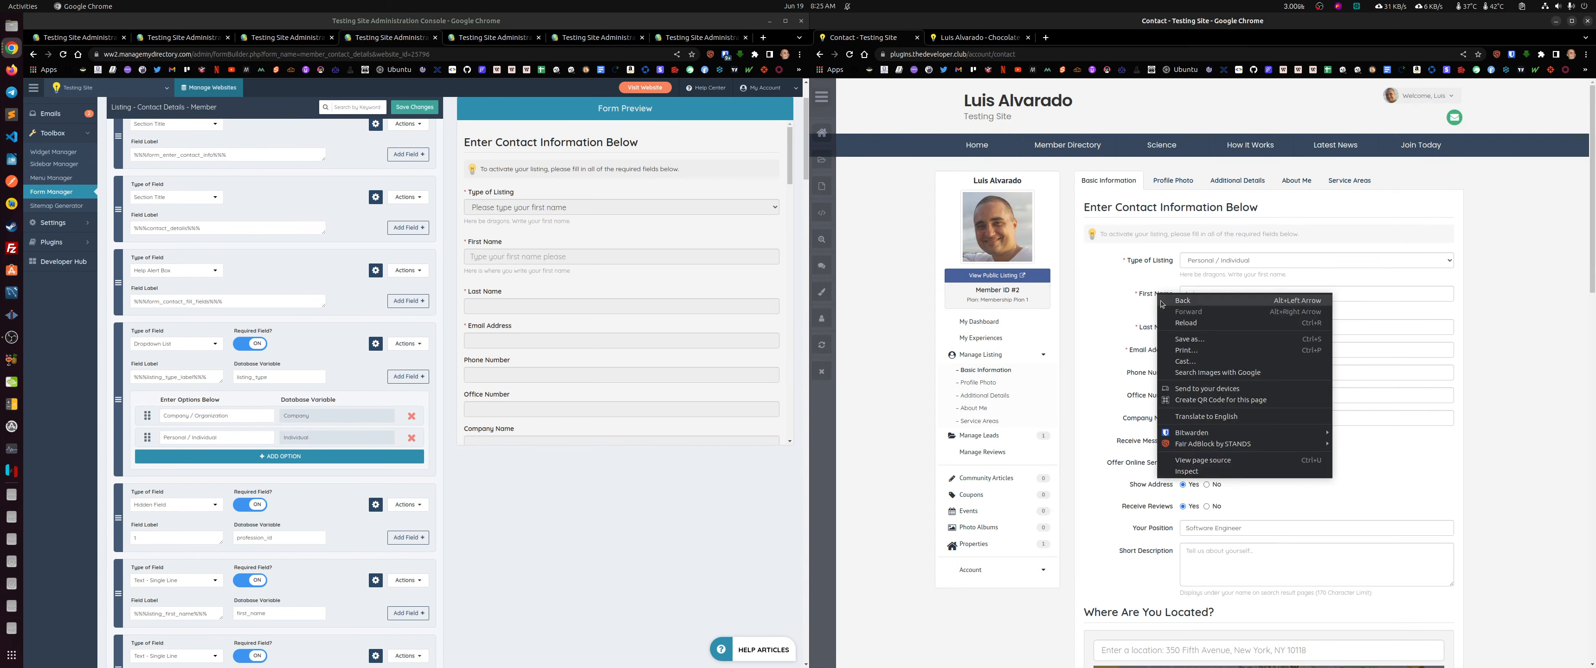
pyautogui.click(1186, 472)
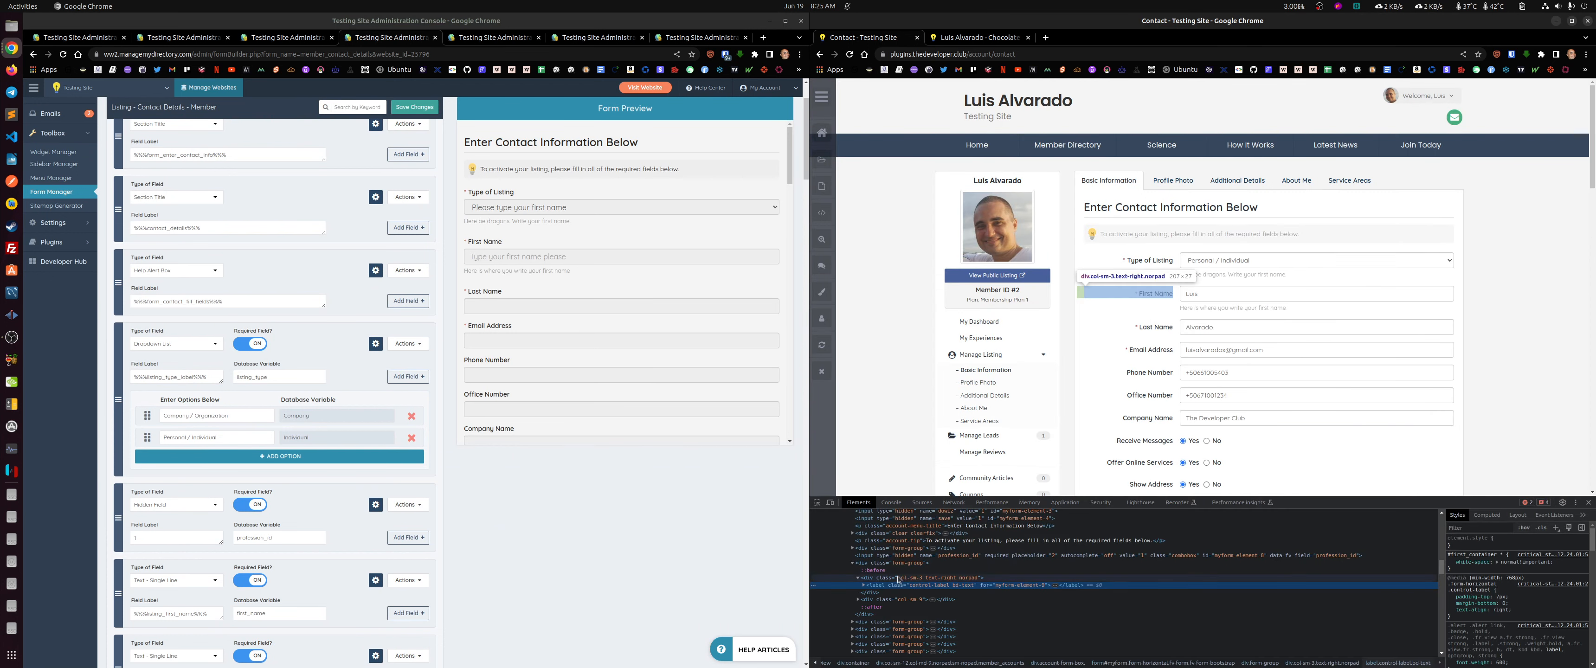
pyautogui.click(922, 556)
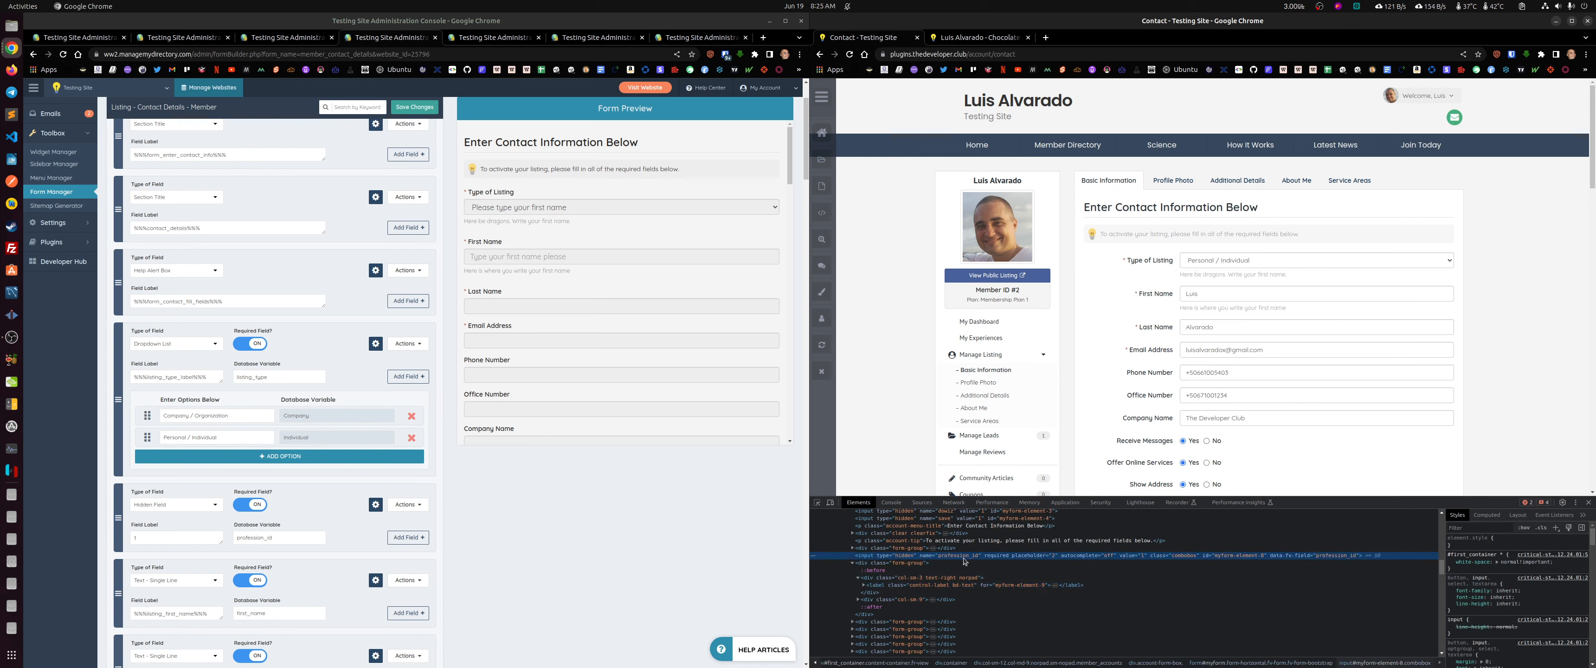
# Step: Compare the hidden field's database variable in the form with the attributes of the inspected input
pyautogui.scroll(-3, 317, 449)
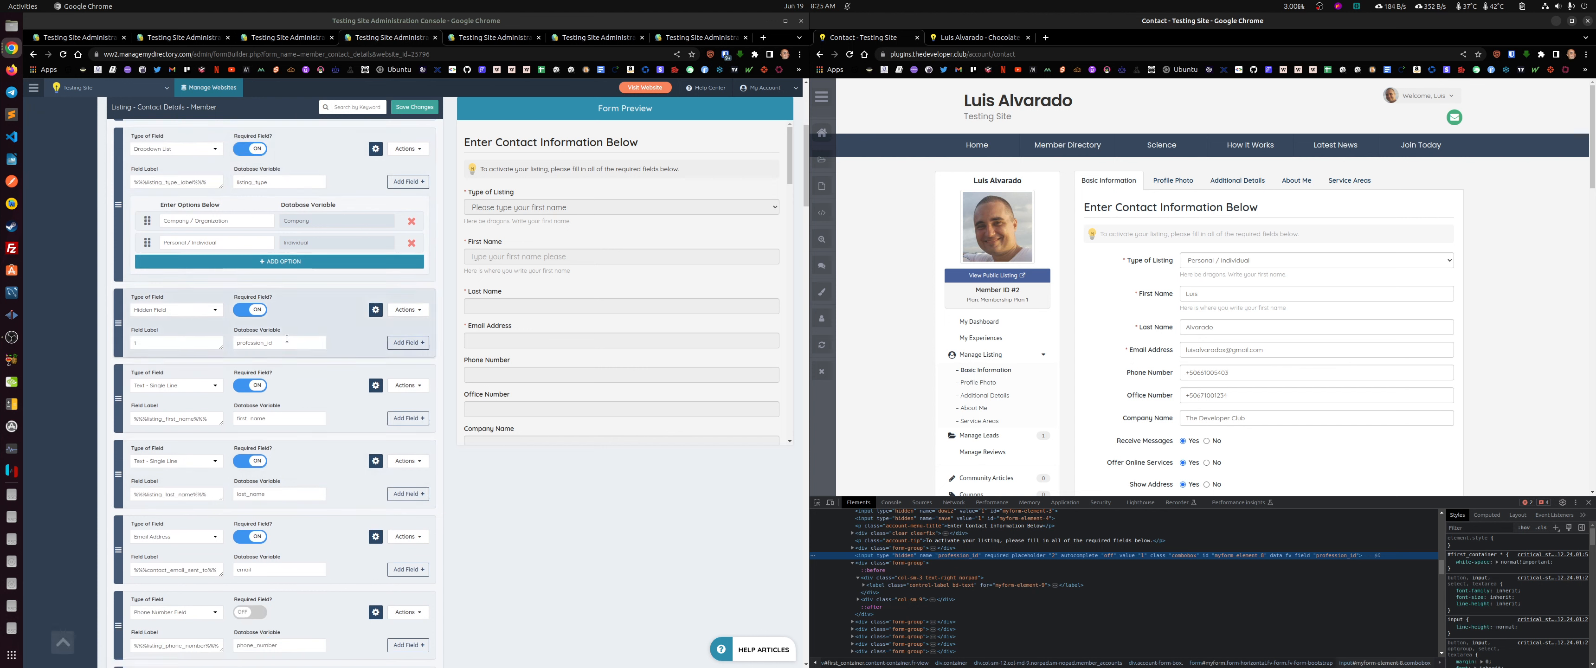
pyautogui.click(234, 341)
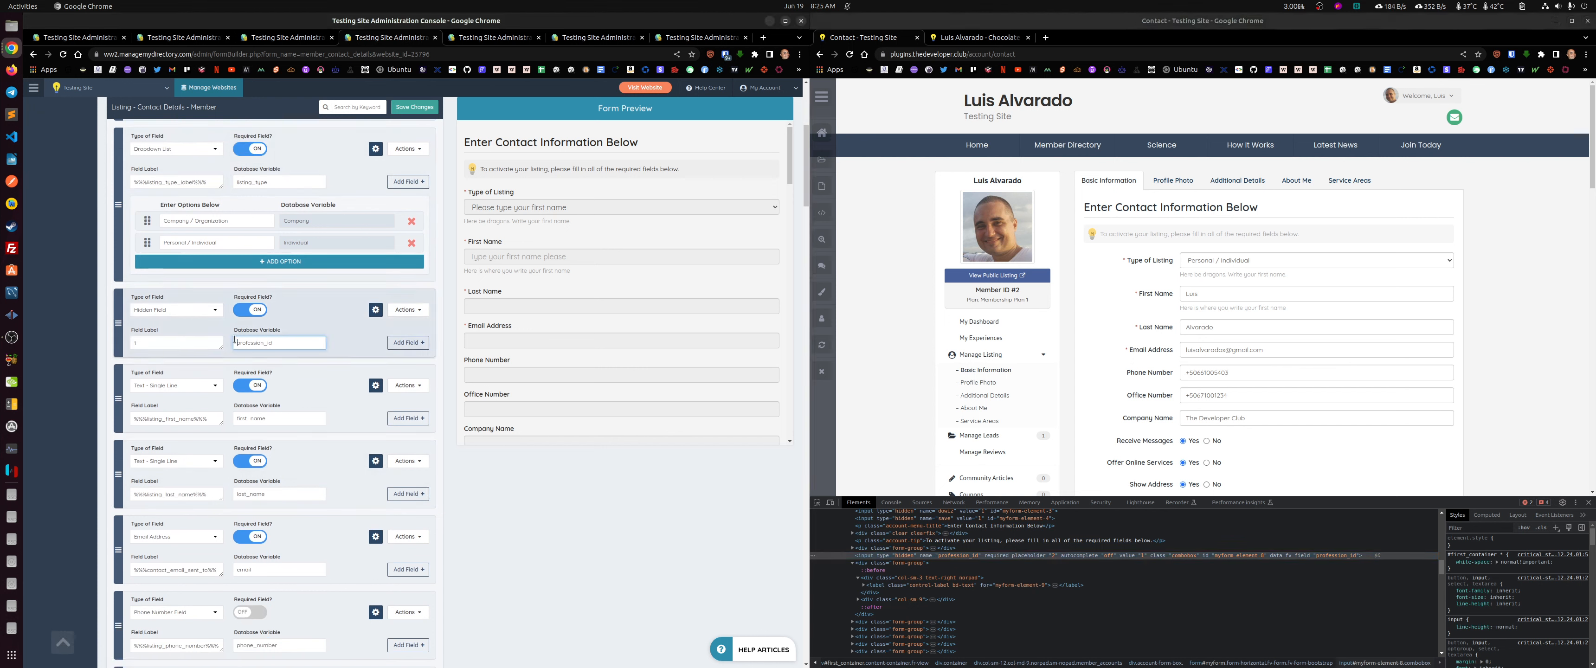
pyautogui.click(594, 532)
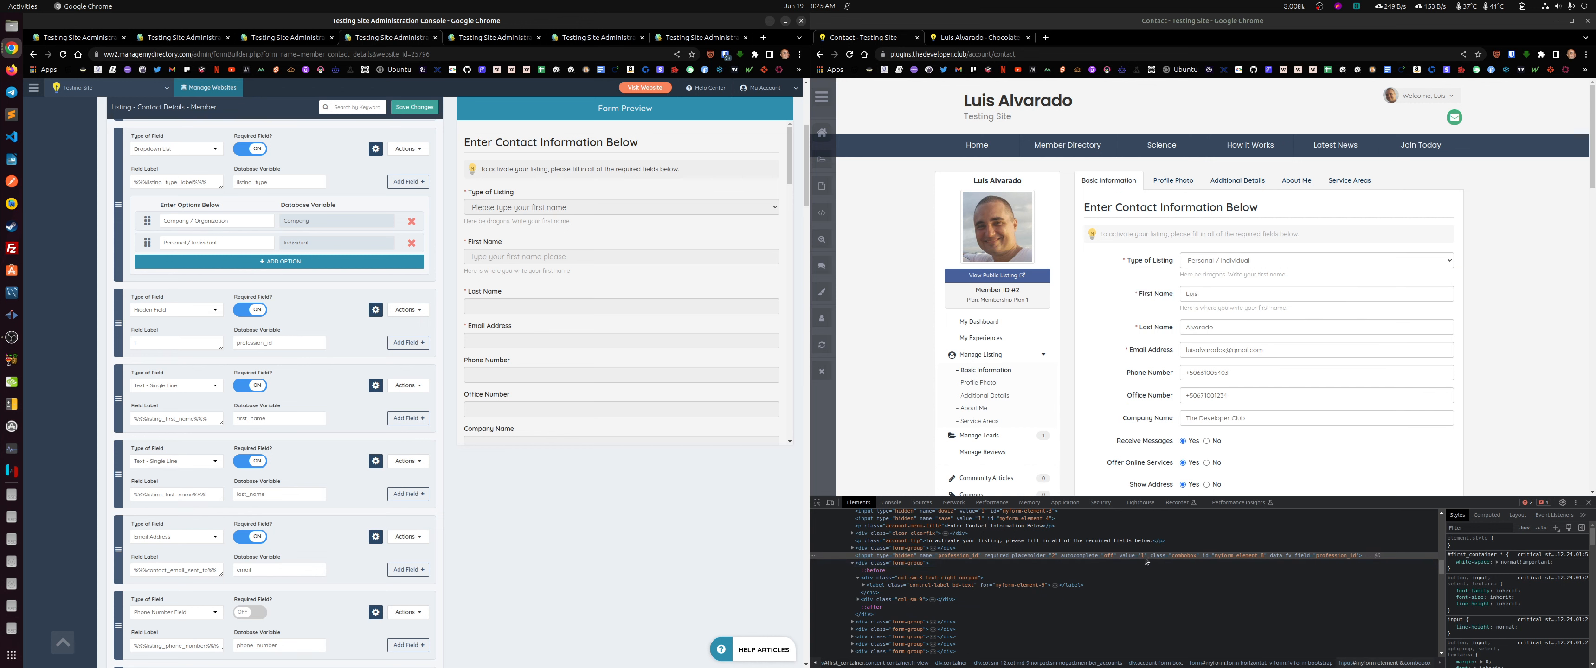
# Step: Review the default field value, placeholder text and label of the hidden profession_id field in the Contact Details form
pyautogui.click(376, 310)
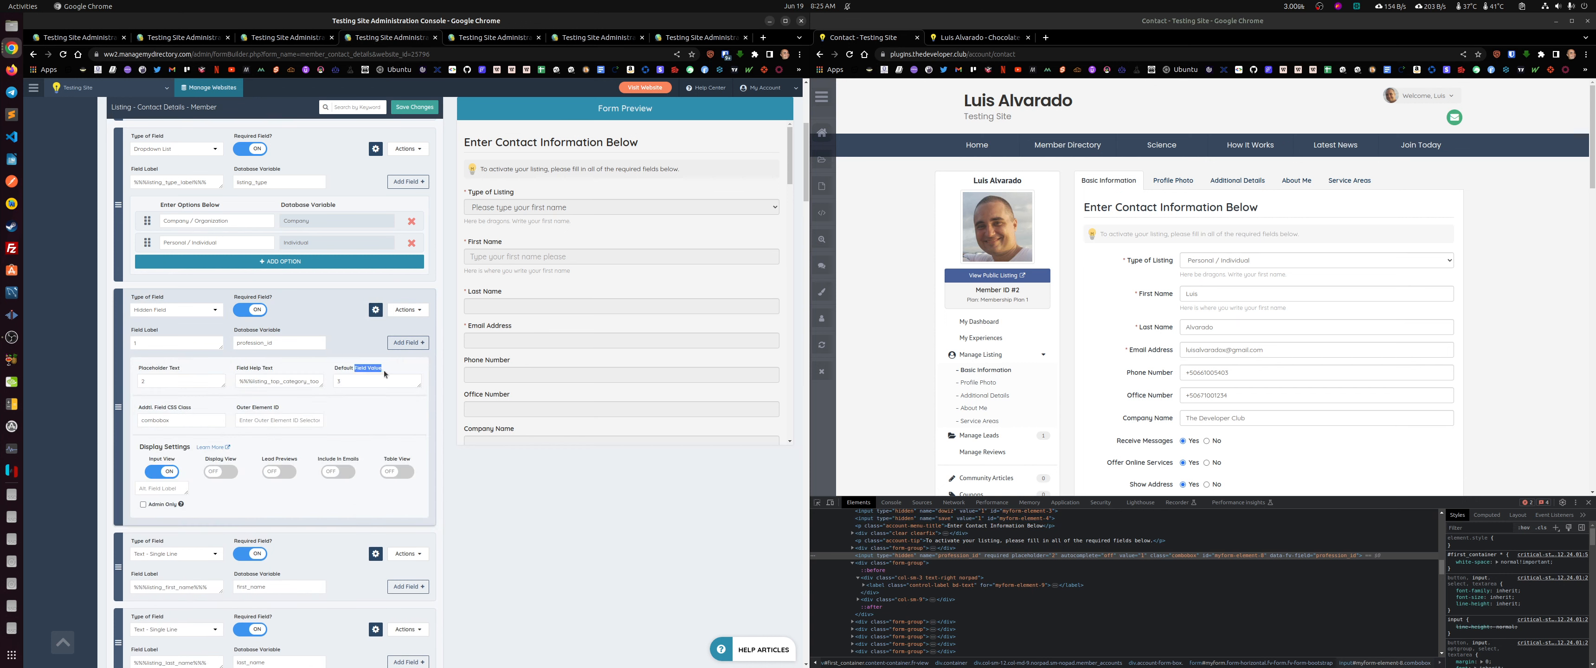
pyautogui.doubleClick(368, 381)
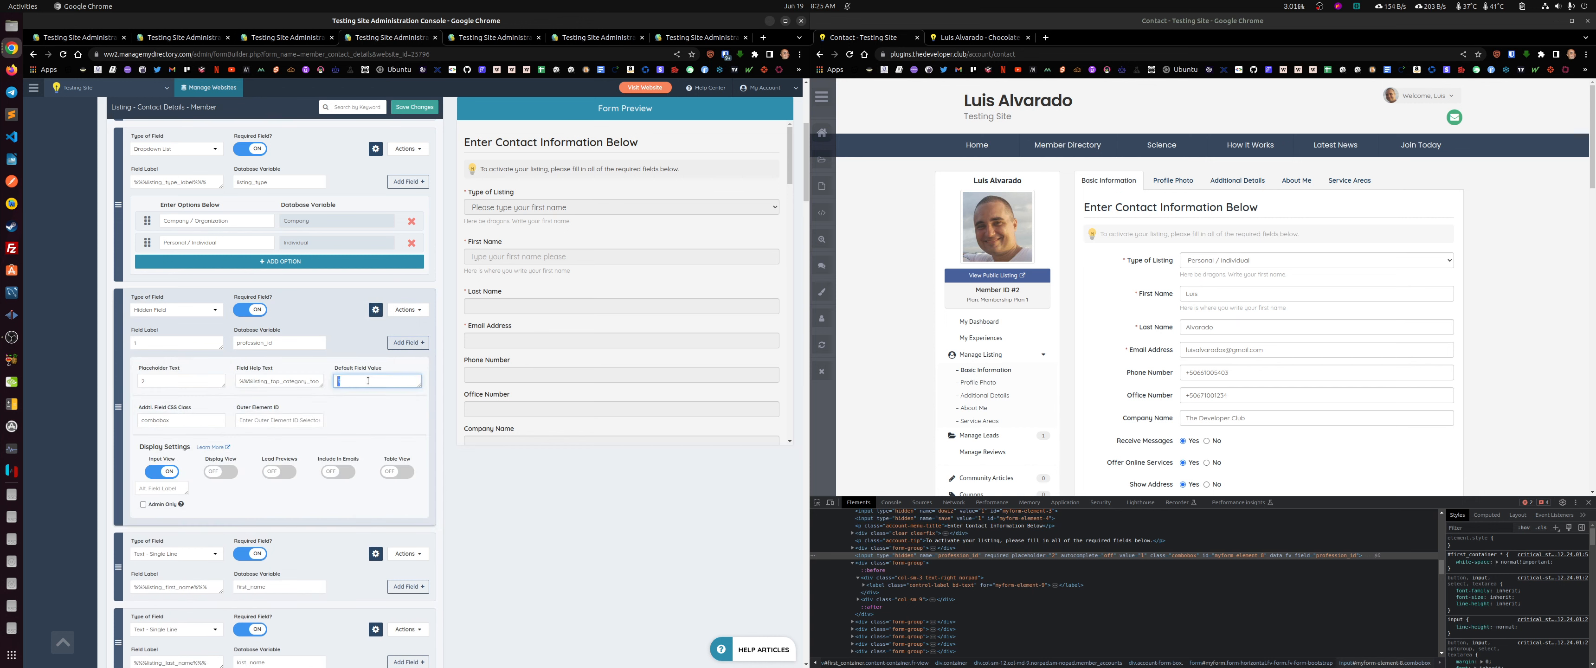
pyautogui.doubleClick(194, 383)
pyautogui.click(161, 343)
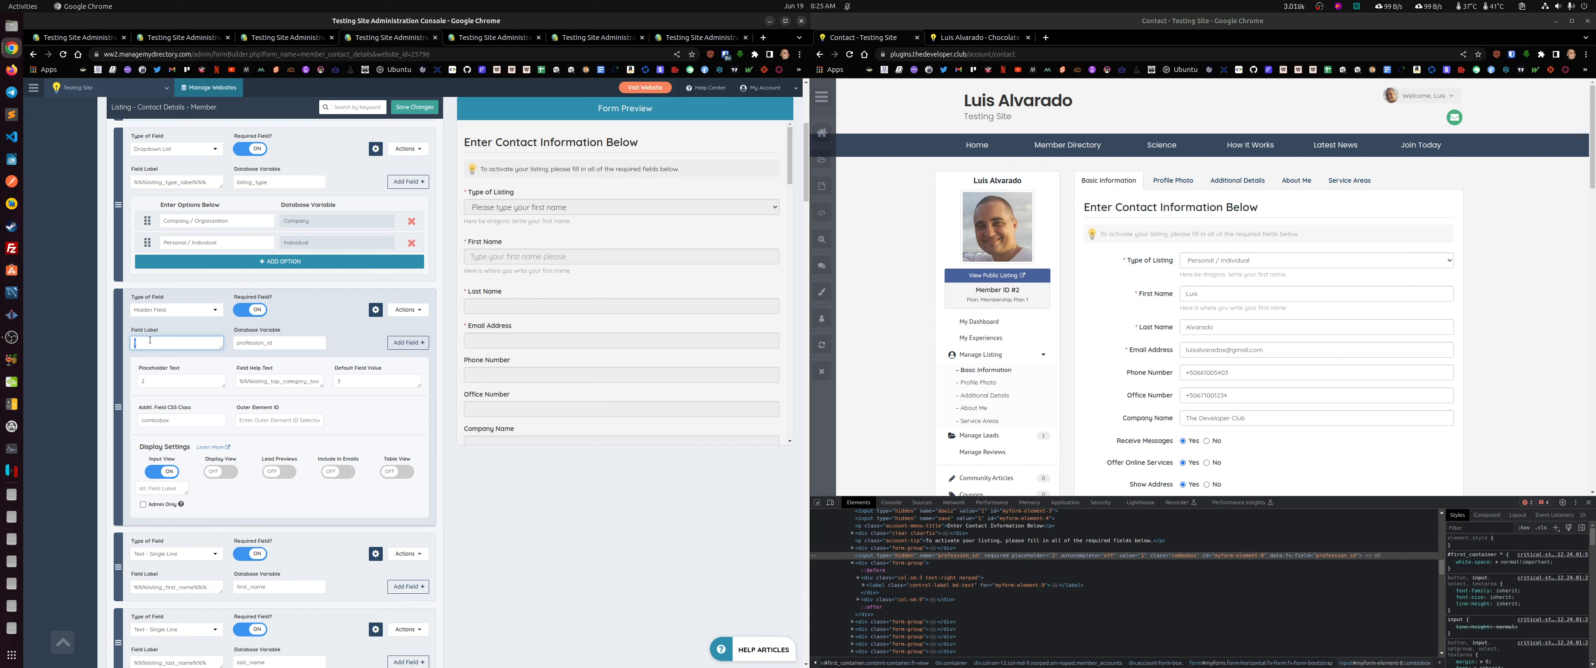
pyautogui.doubleClick(338, 382)
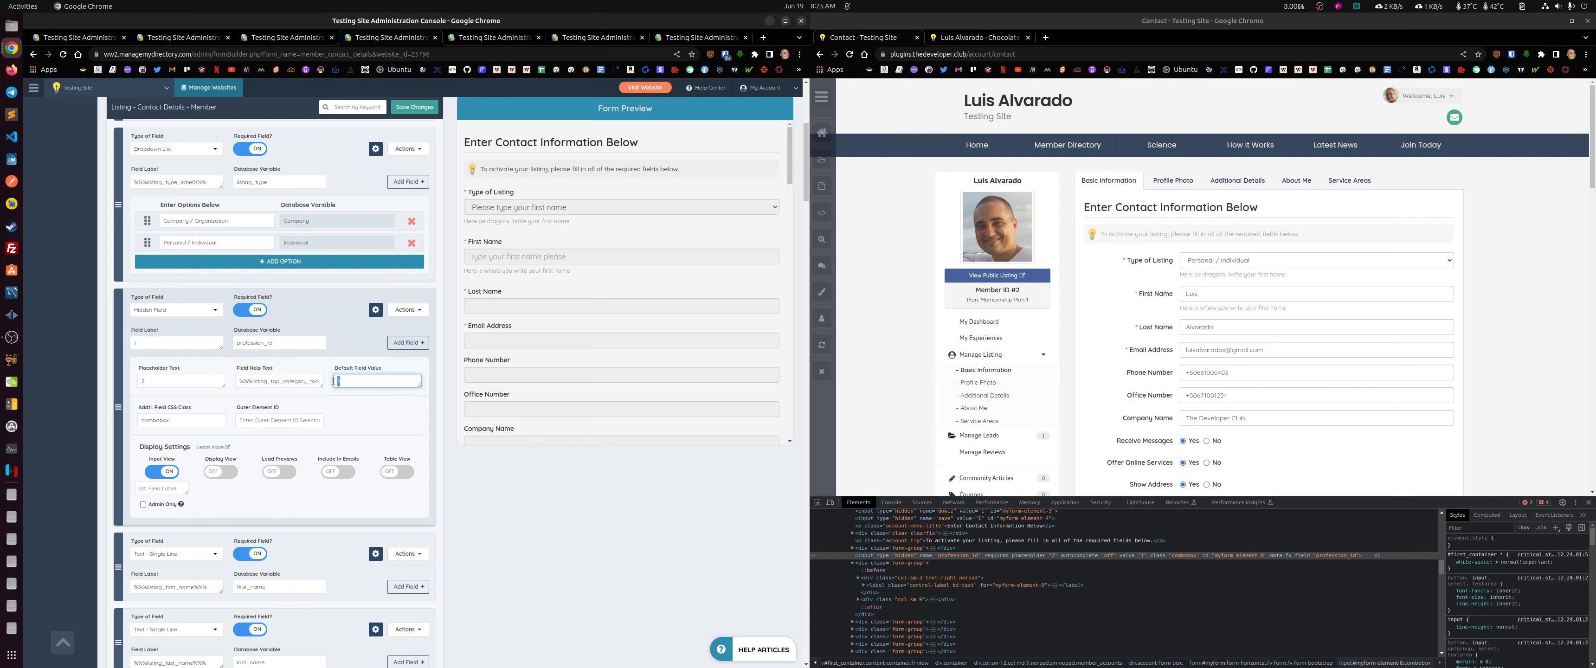
pyautogui.click(375, 310)
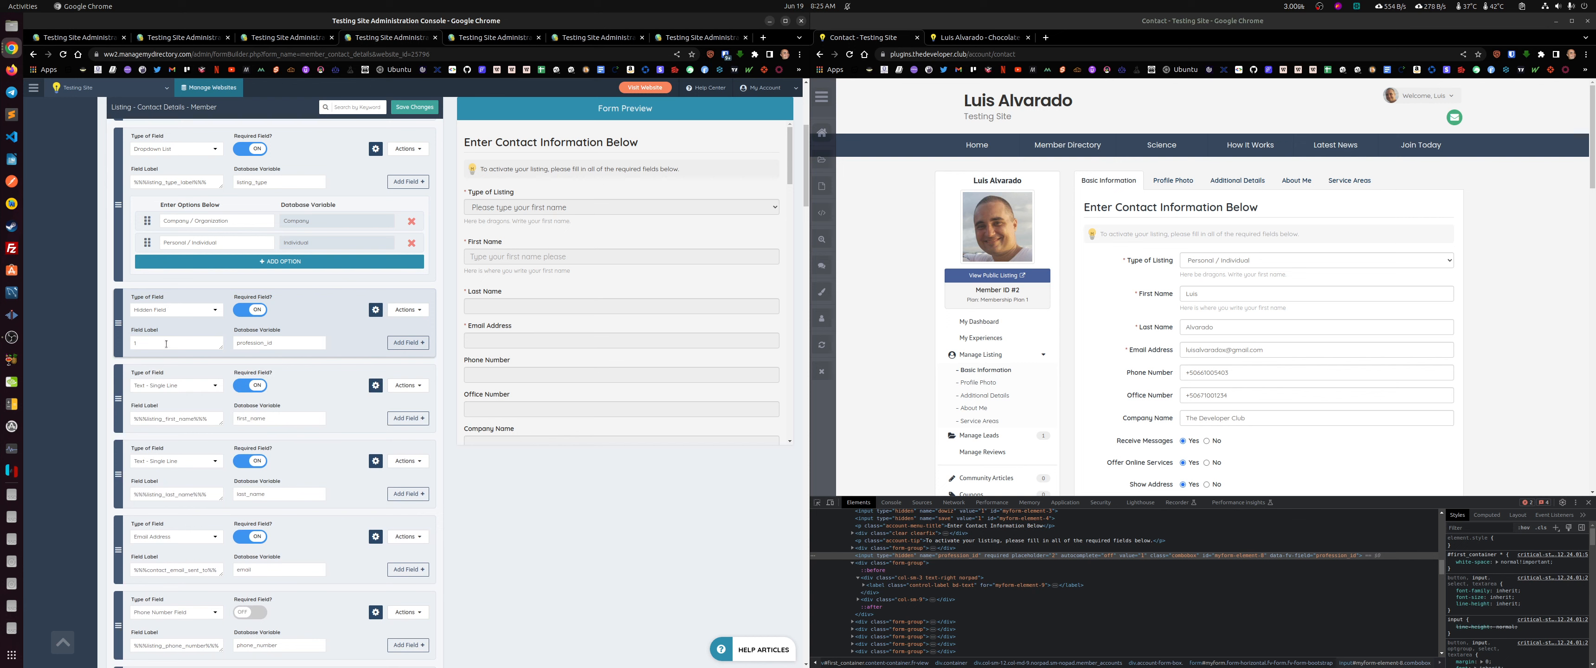
# Step: Recheck the hidden profession_id field's extra settings and re-enter 1 as its field label
pyautogui.click(375, 310)
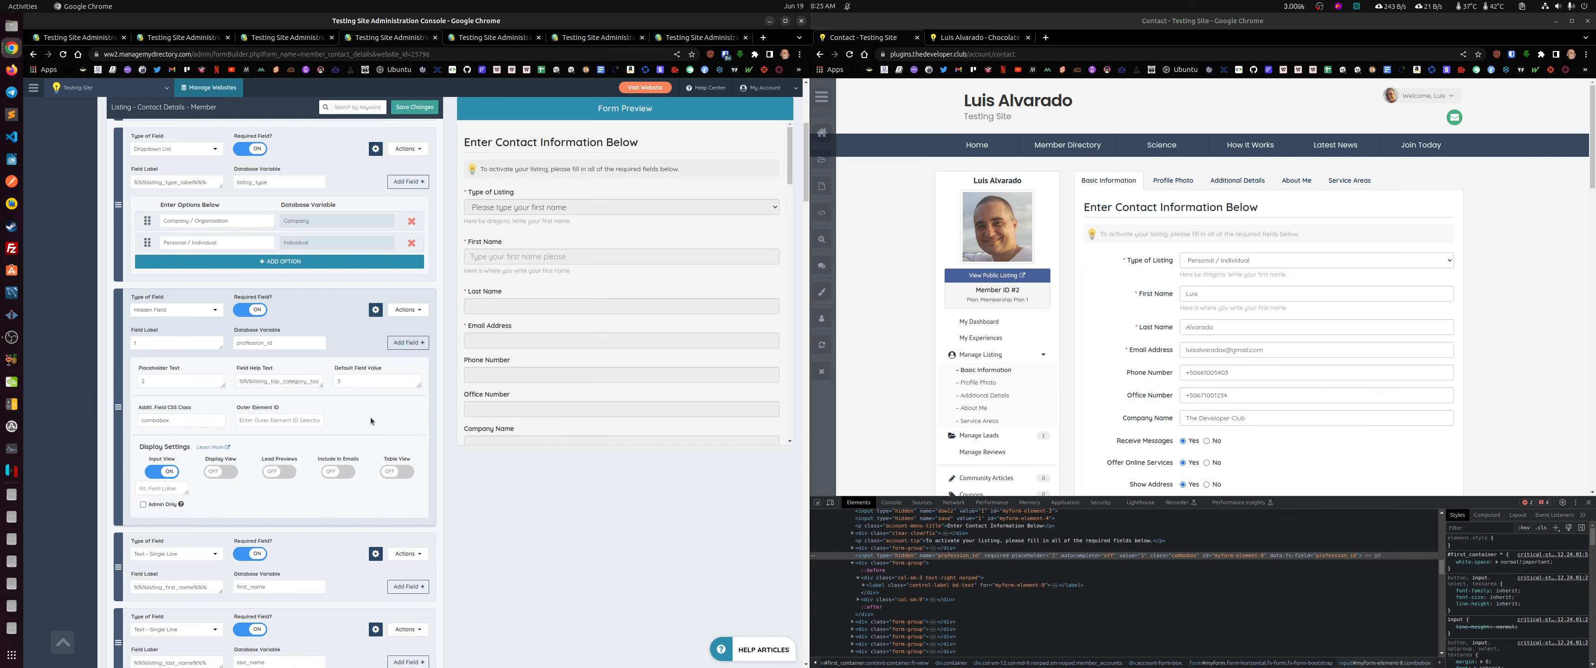
pyautogui.click(375, 310)
pyautogui.click(140, 343)
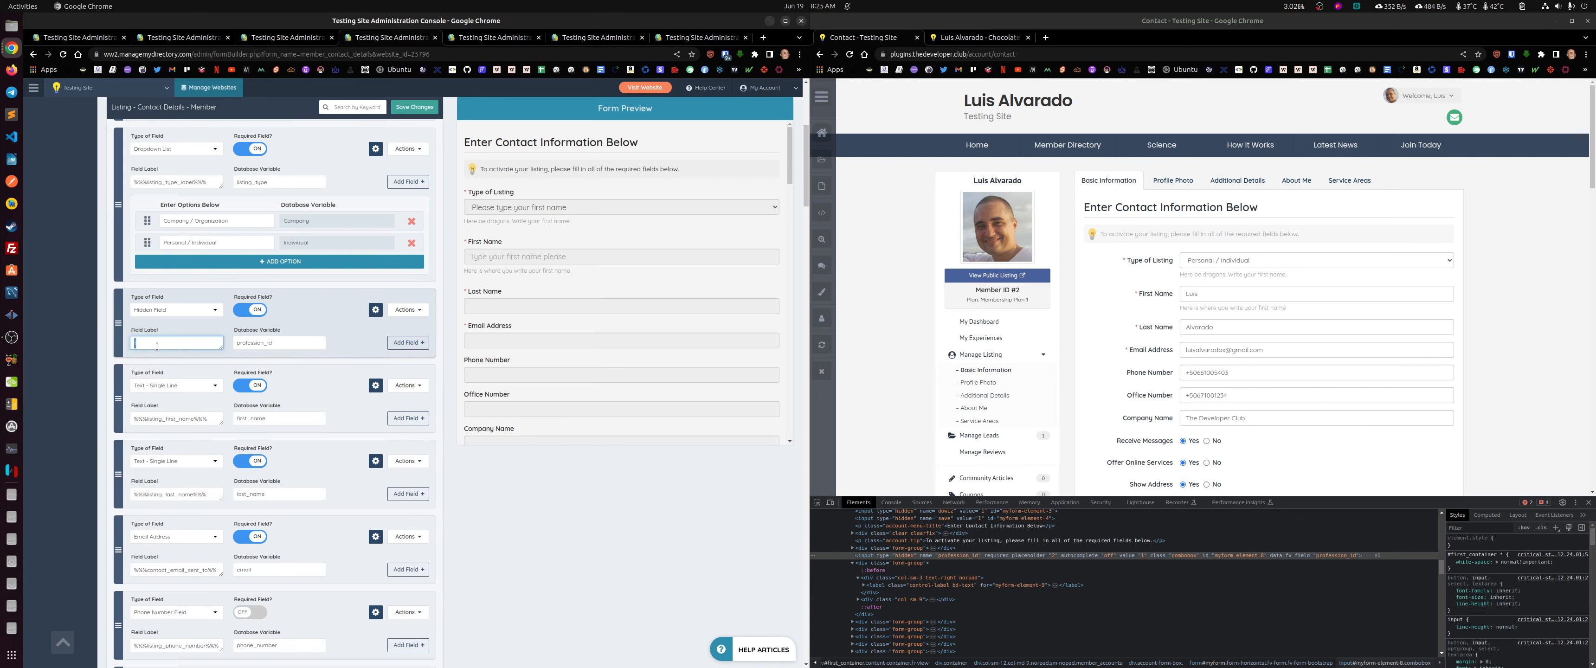
pyautogui.write('1')
pyautogui.doubleClick(178, 347)
pyautogui.click(173, 342)
# Step: Change the listing_type field from a dropdown list to a Hidden Field
pyautogui.scroll(2, 238, 380)
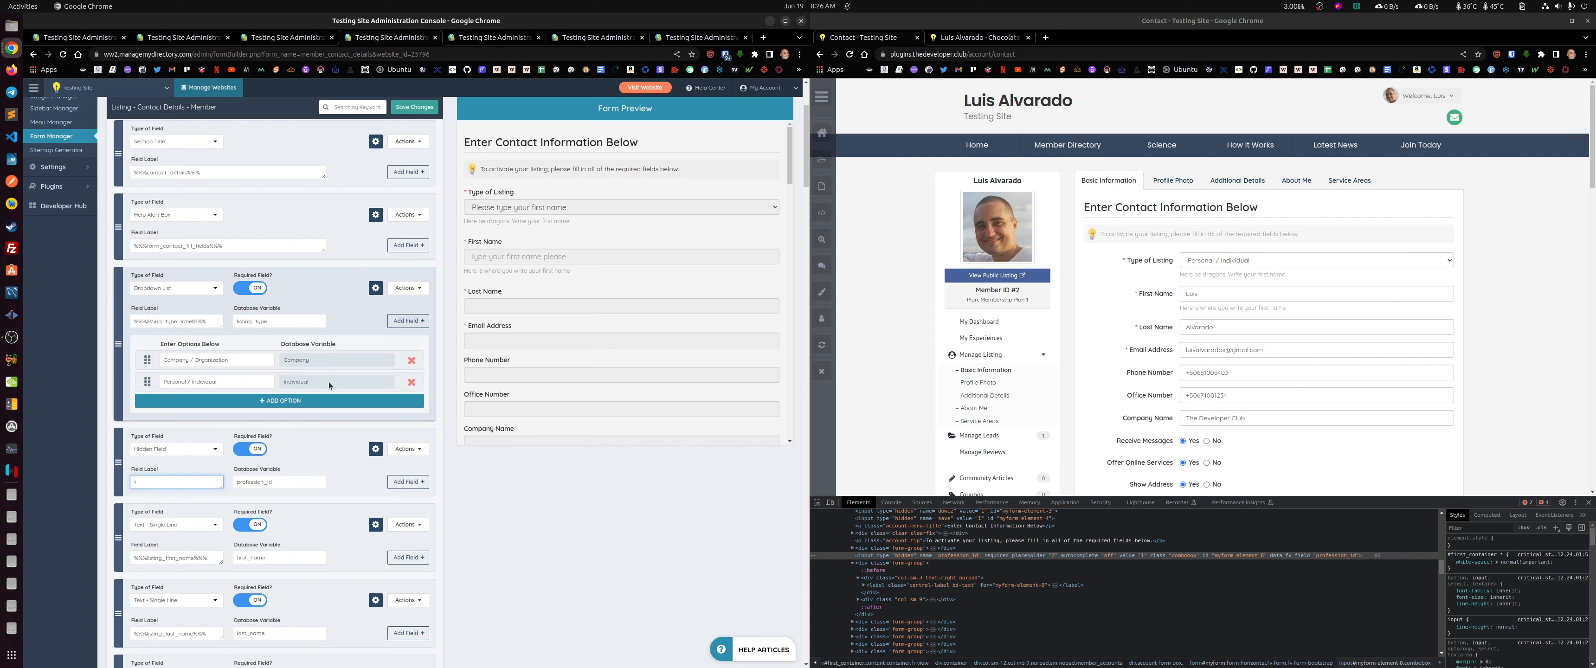
pyautogui.click(153, 289)
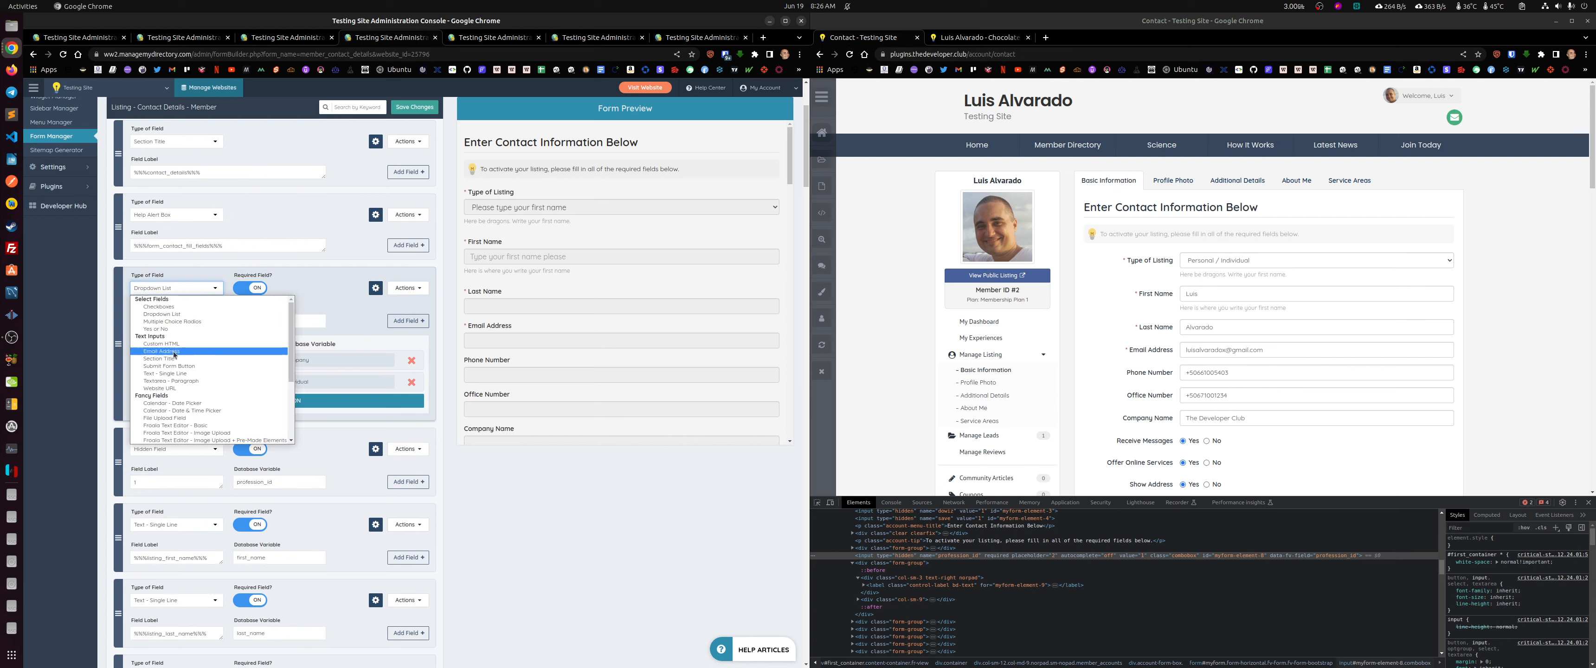
pyautogui.scroll(-3, 195, 401)
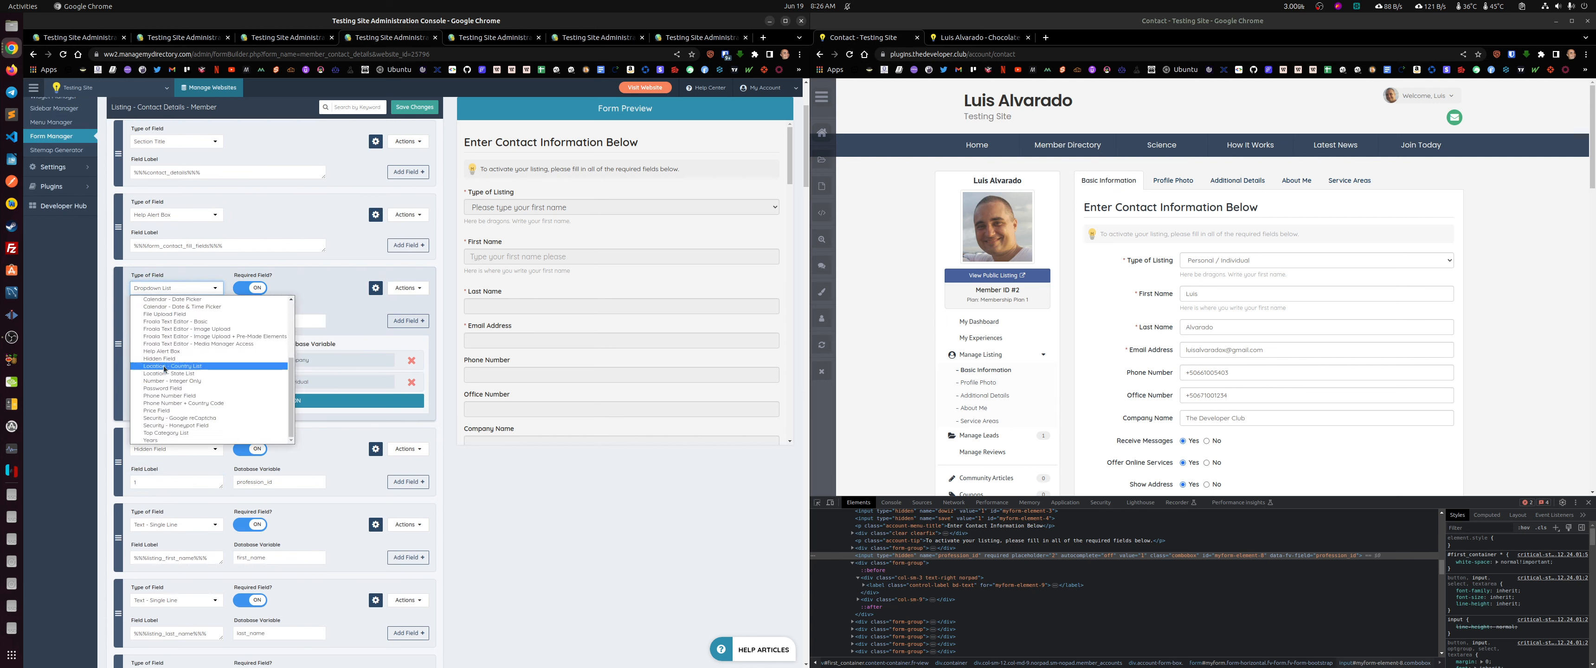
pyautogui.click(163, 364)
pyautogui.tripleClick(185, 319)
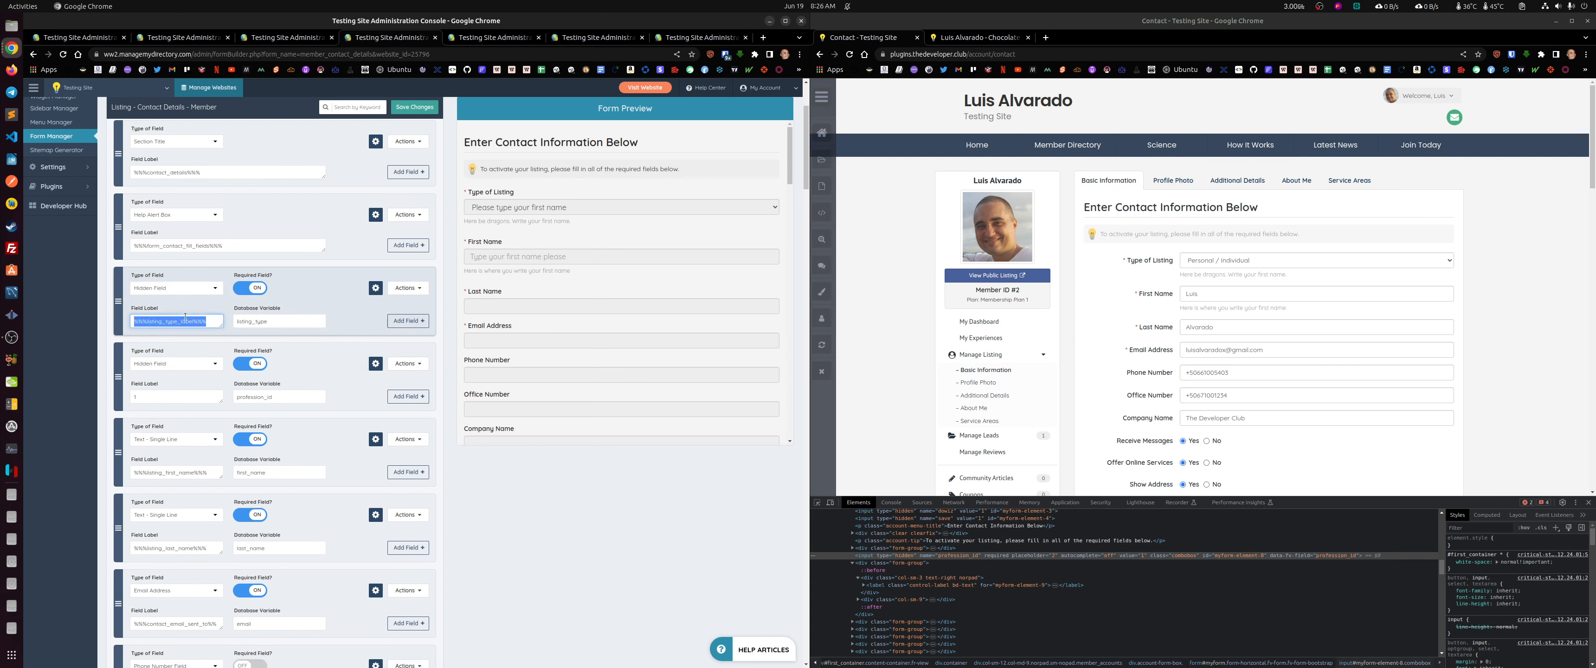
pyautogui.write('CompanyIndi')
pyautogui.hotkey('ctrl', 'z')
pyautogui.click(177, 397)
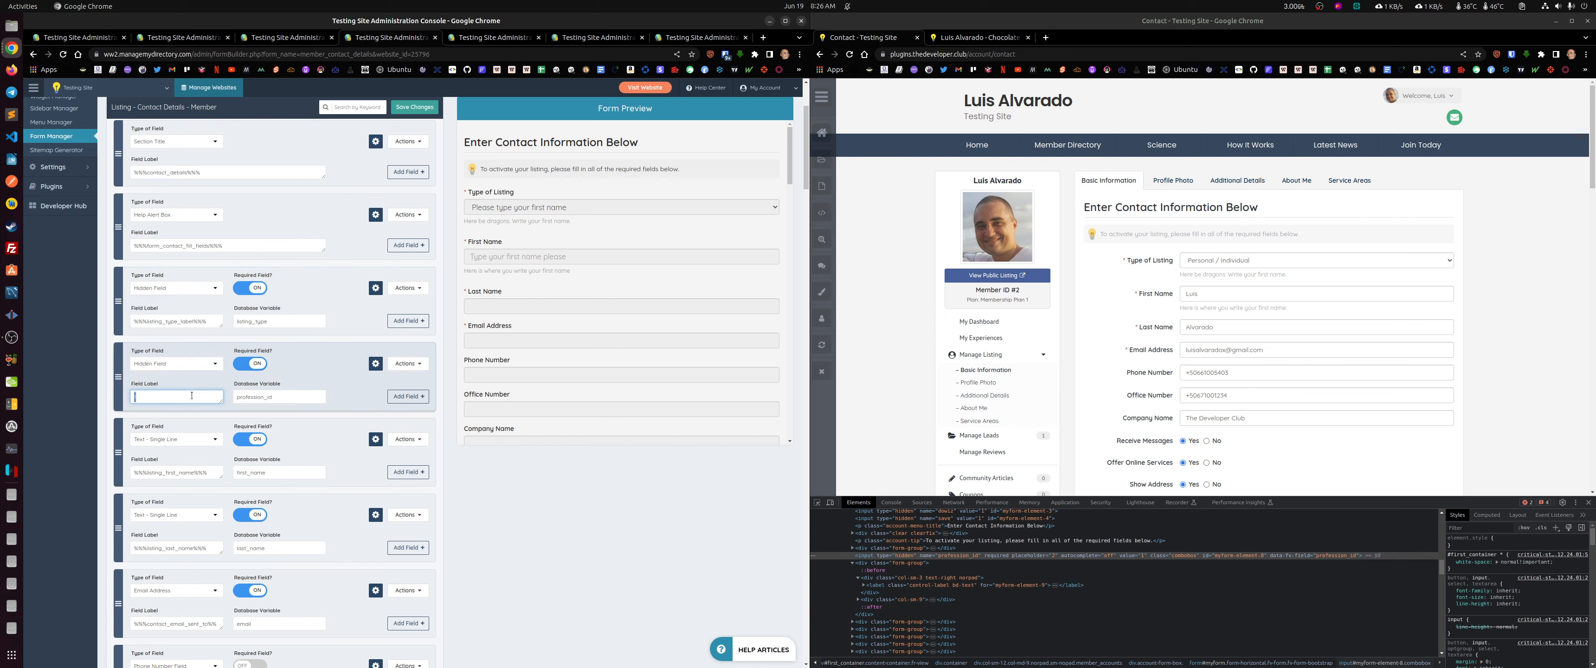
pyautogui.click(173, 469)
pyautogui.tripleClick(174, 469)
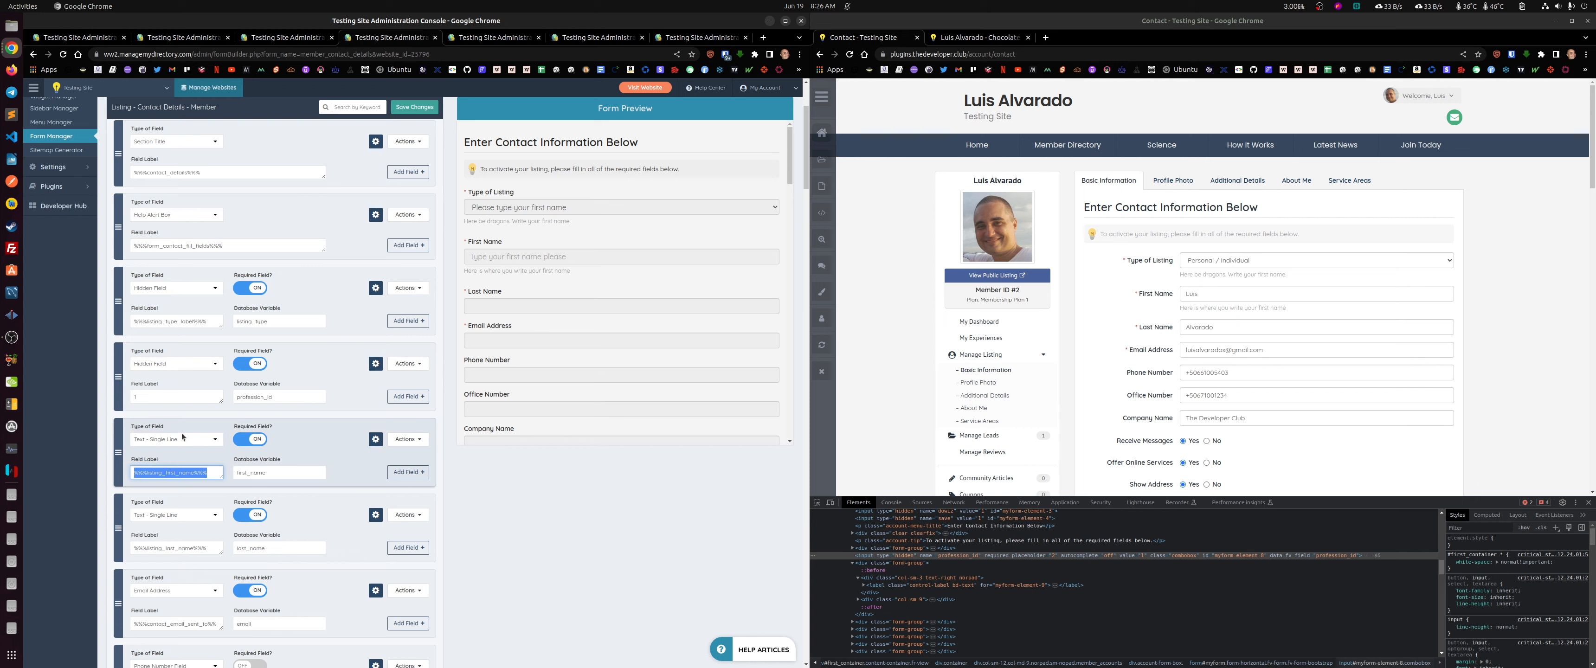
pyautogui.click(176, 397)
pyautogui.press('BackSpace')
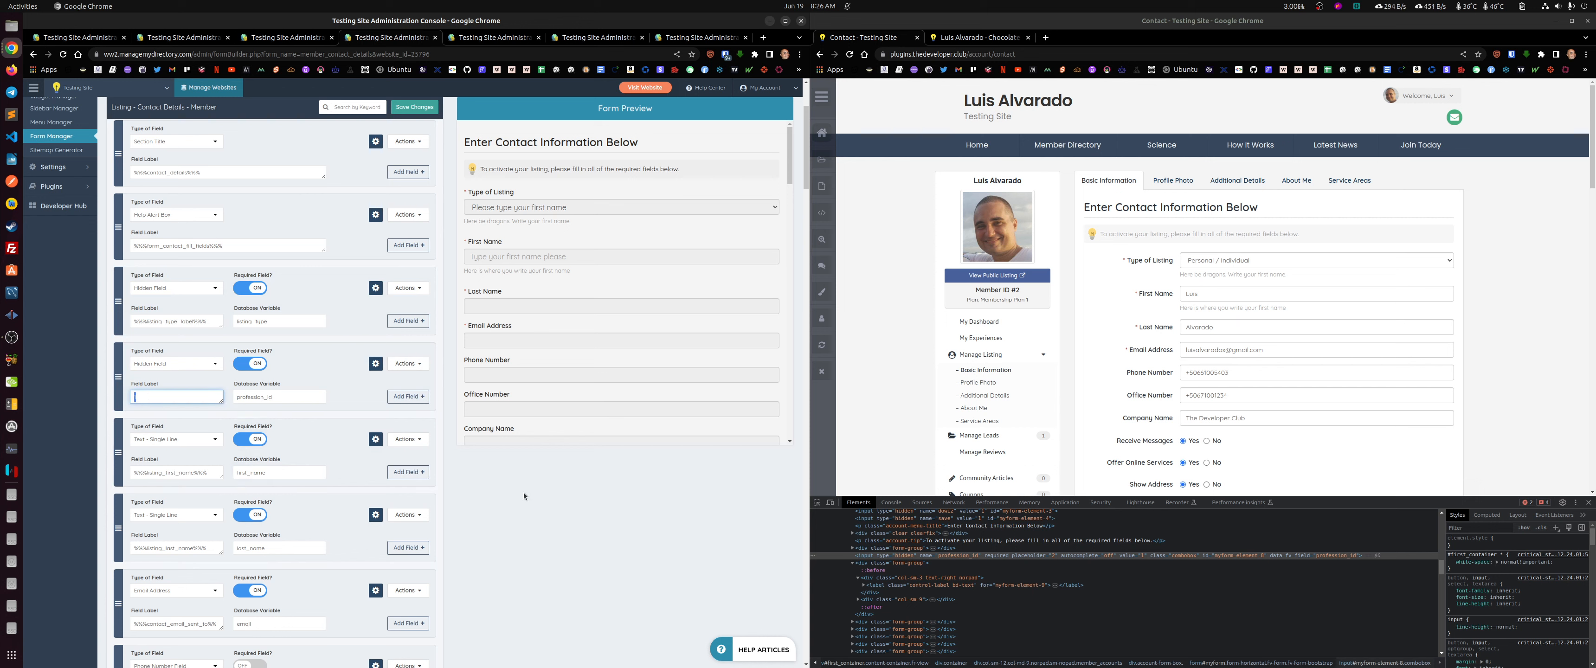
pyautogui.click(506, 454)
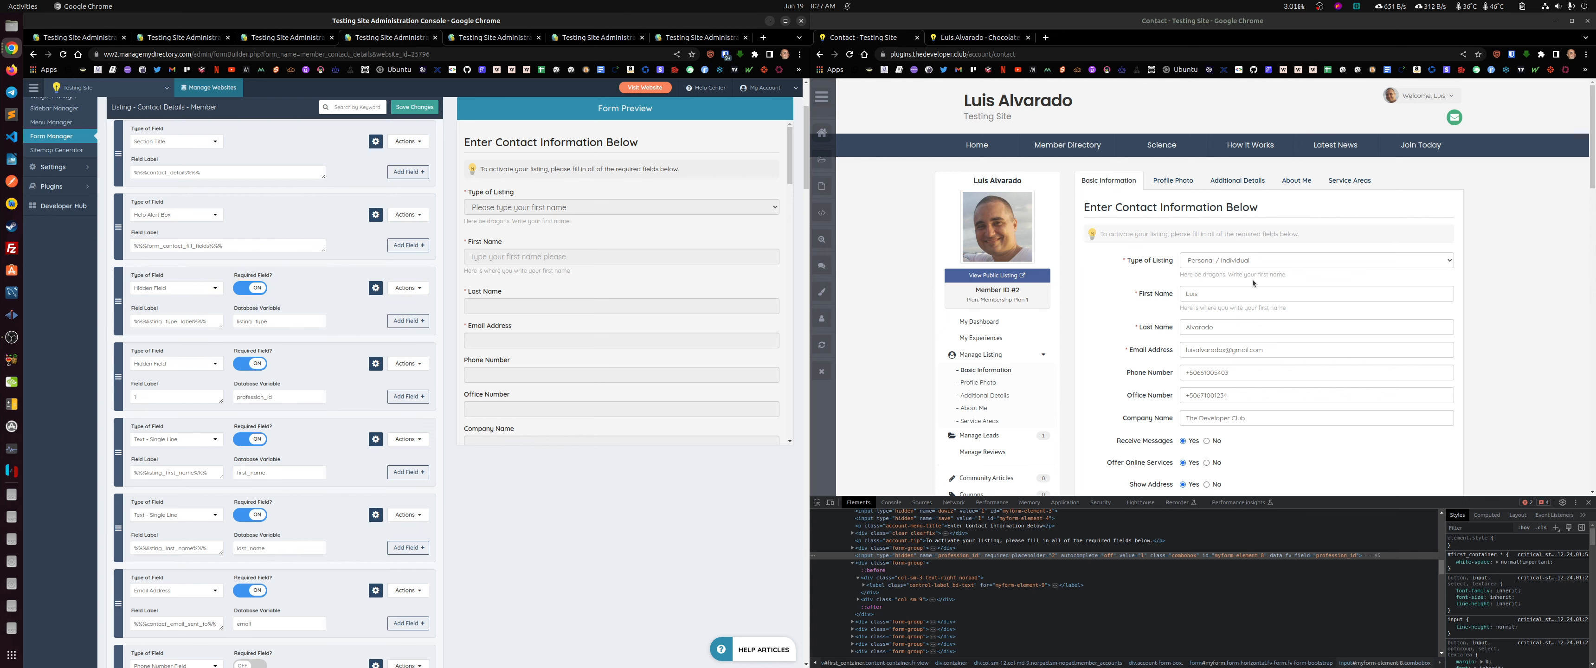
# Step: Review the member's contact page and close its developer tools
pyautogui.scroll(-3, 1256, 281)
pyautogui.click(1589, 503)
pyautogui.scroll(1, 1516, 404)
pyautogui.scroll(2, 1516, 404)
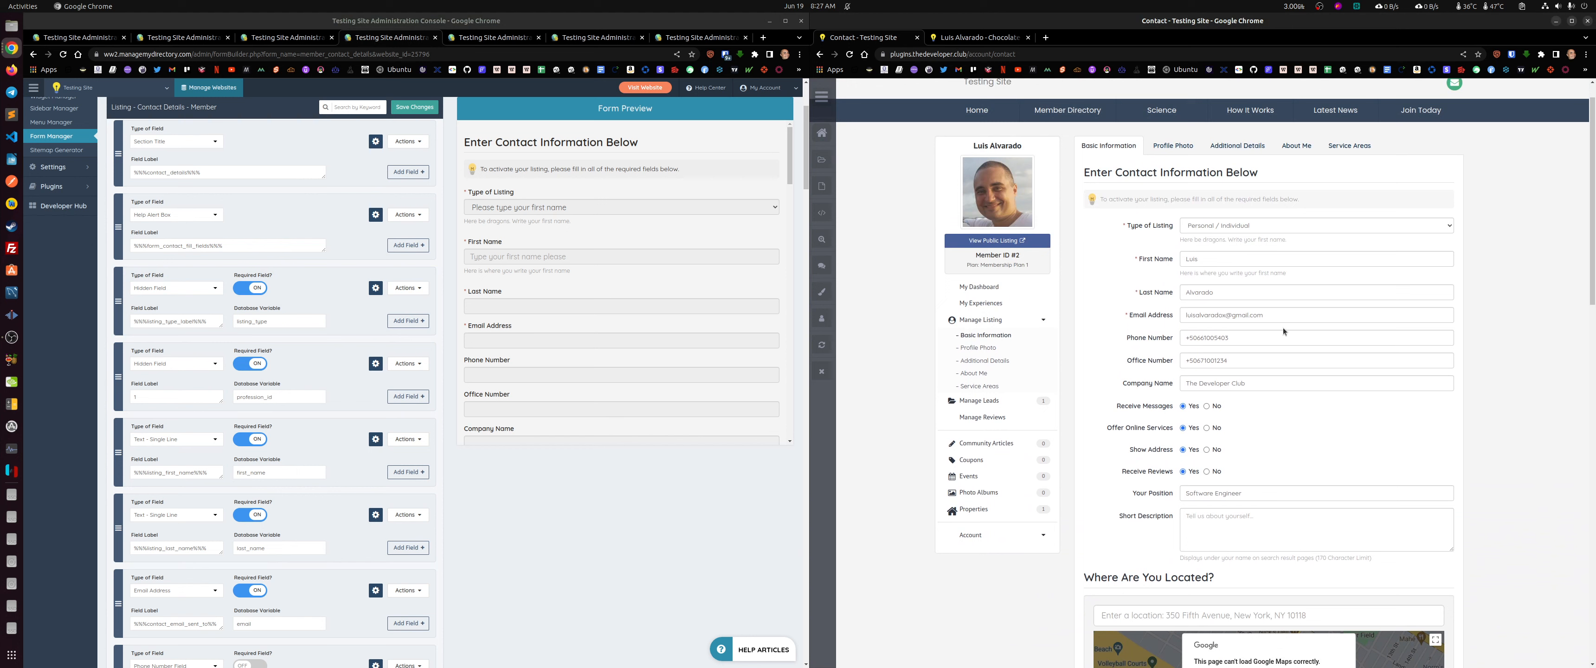
# Step: Check the first row's label under Contact Information on the member's public listing page
pyautogui.click(971, 38)
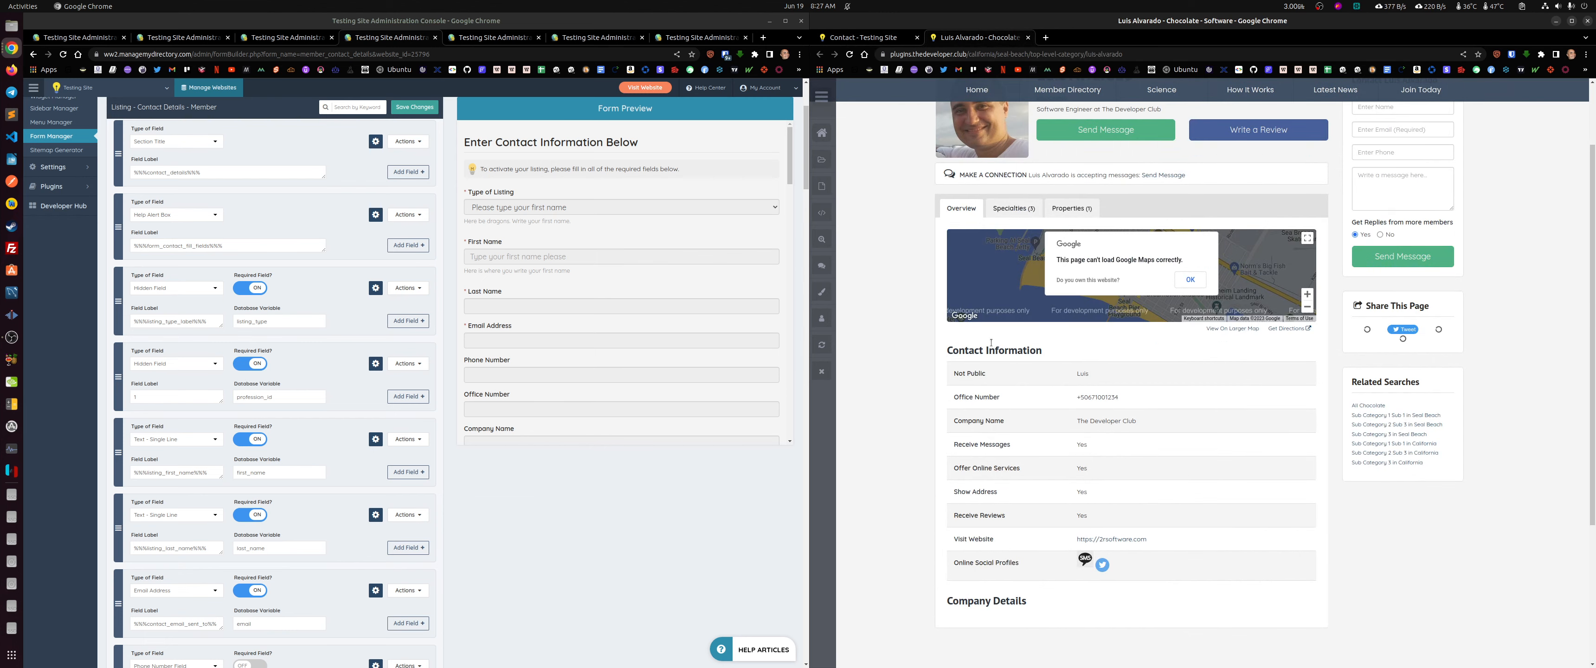
pyautogui.moveTo(953, 374); pyautogui.dragTo(986, 375)
pyautogui.click(1036, 378)
pyautogui.scroll(-5, 657, 269)
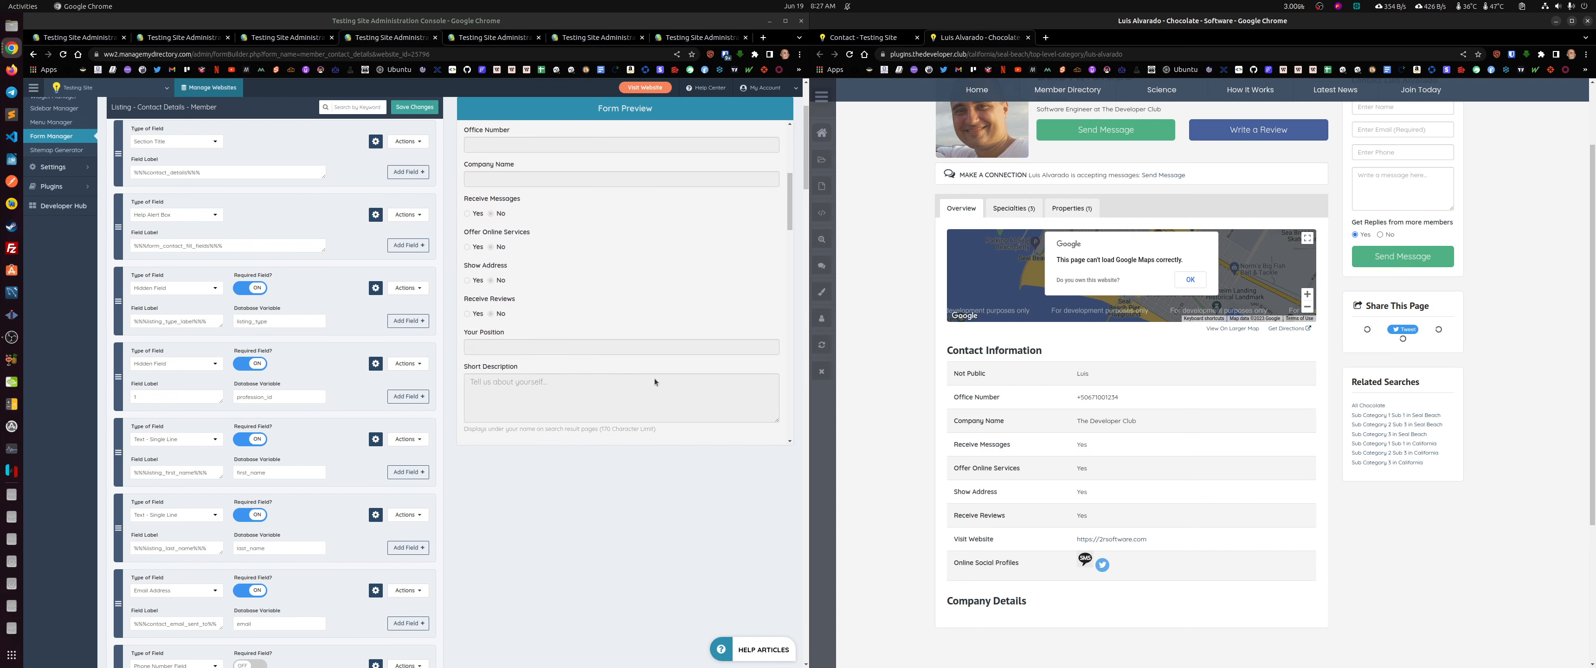
pyautogui.scroll(3, 626, 546)
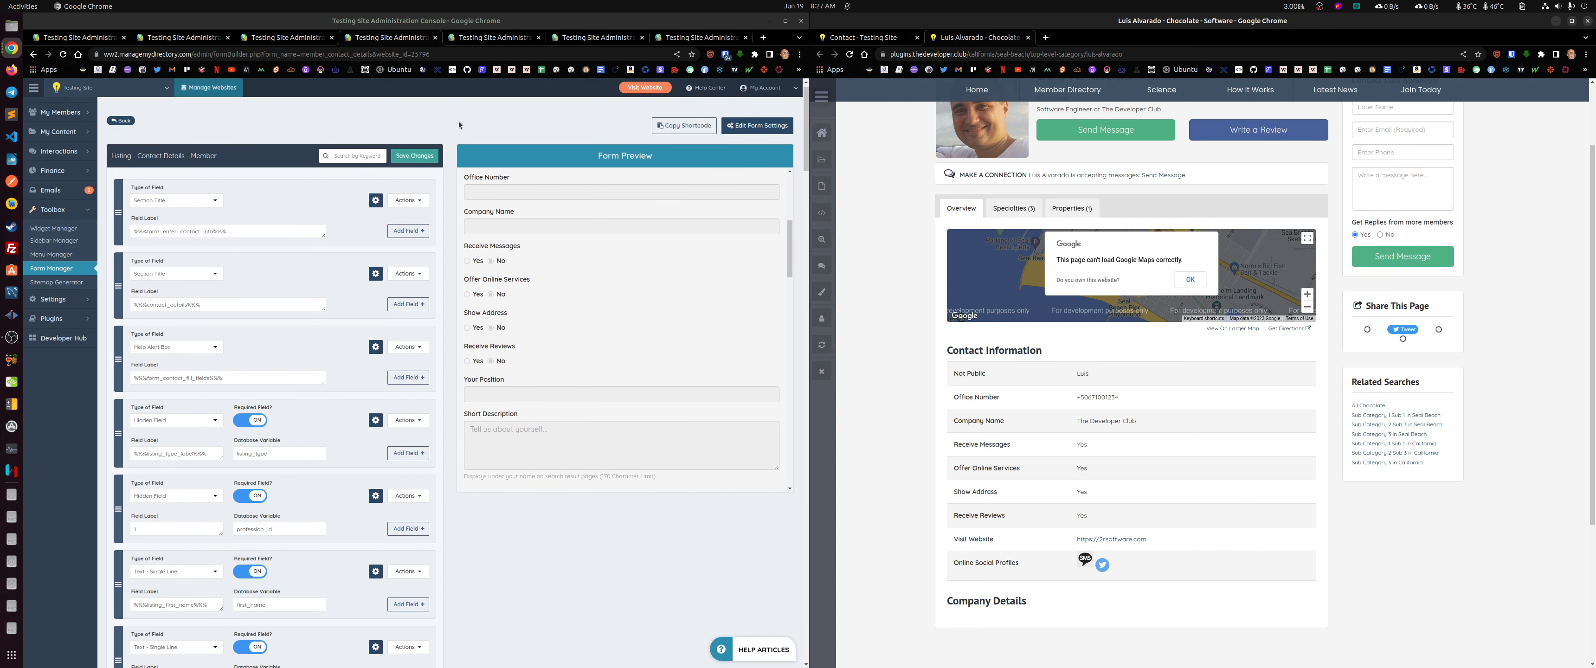
pyautogui.click(371, 130)
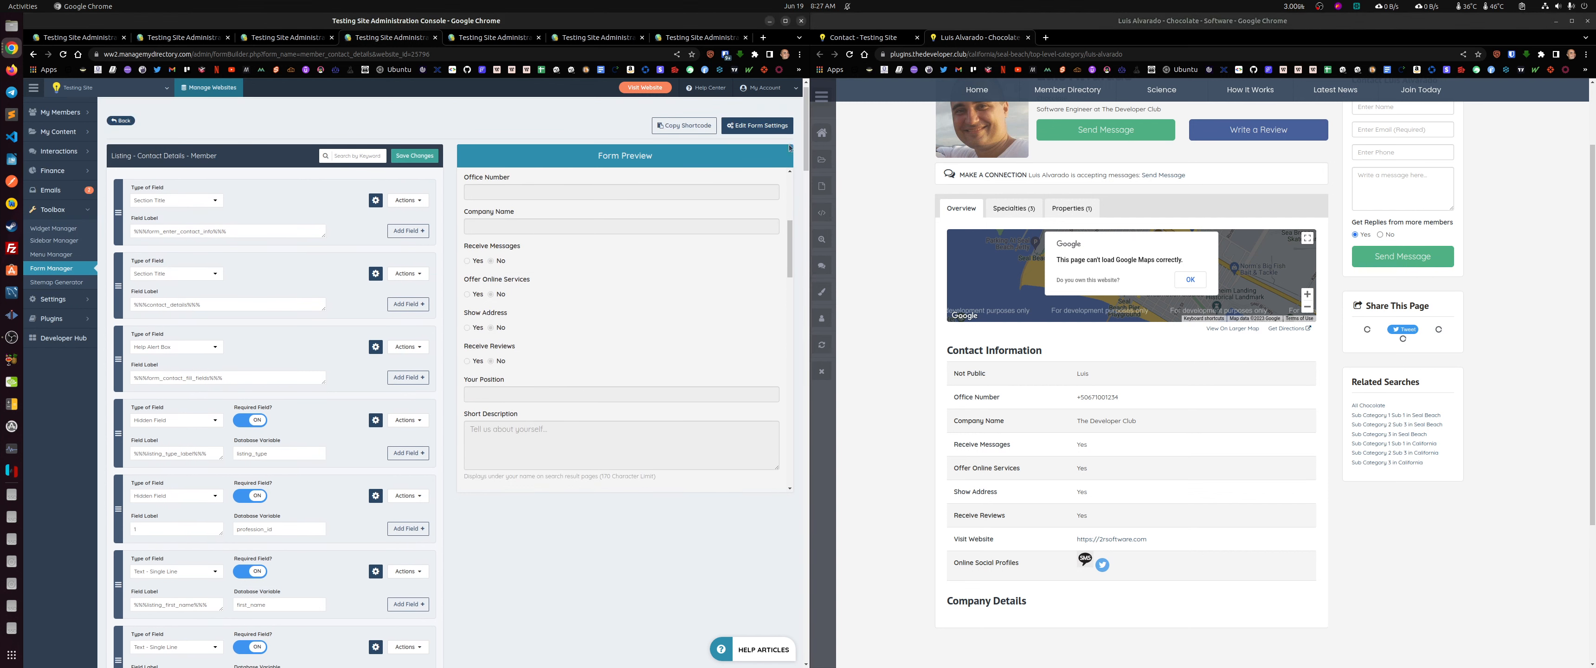
pyautogui.click(1320, 5)
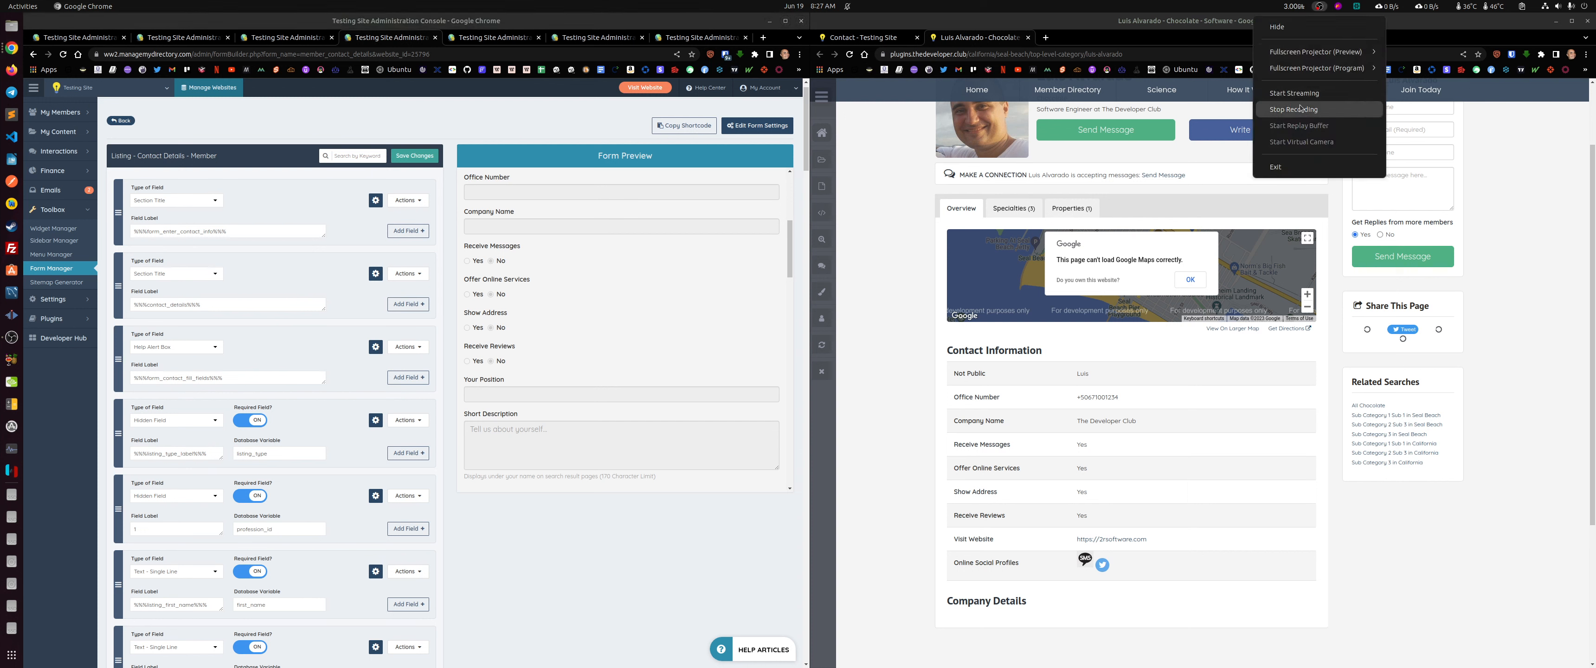